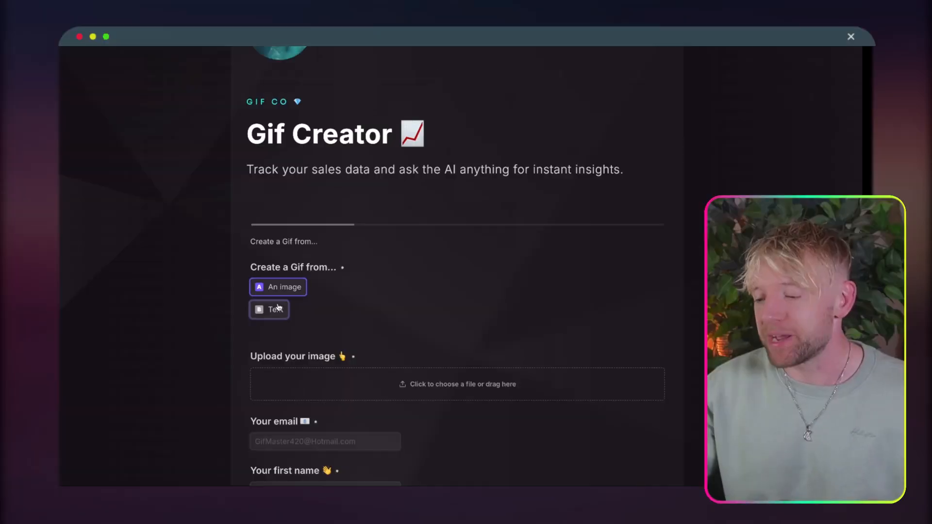
Switch the Gif Creator form between the Text and An image options to compare the fields each one shows.
click(84, 258)
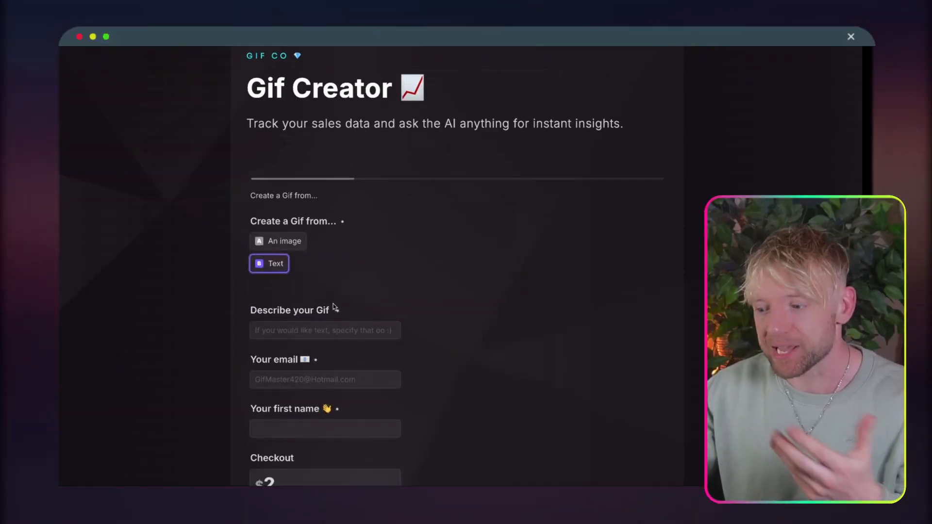
click(278, 242)
scroll(354, 287, down, 3)
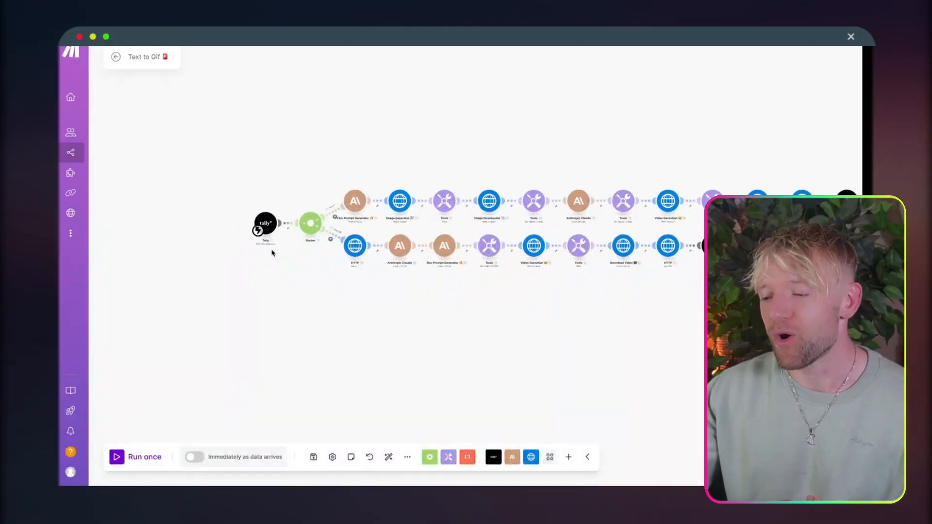
Examine the Text to Gif scenario from the Tally trigger and router along both the text and image branches.
scroll(271, 252, up, 5)
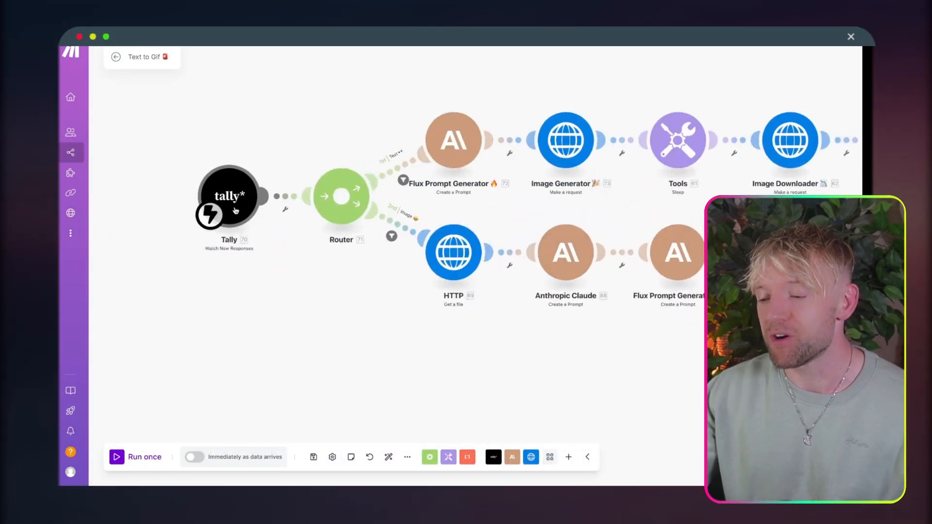
mouse_move(235, 210)
mouse_down()
mouse_move(250, 172)
mouse_move(225, 180)
mouse_move(232, 198)
mouse_up()
drag(320, 261, 228, 275)
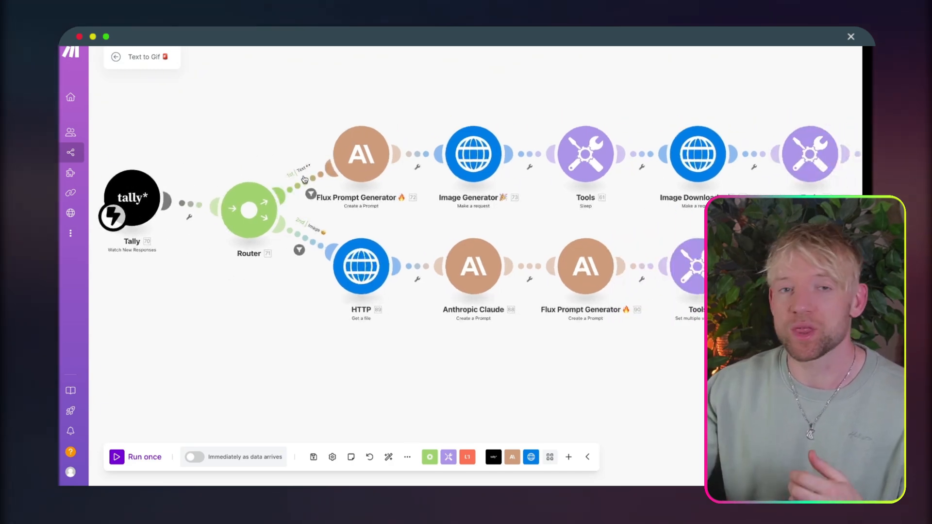
scroll(305, 179, down, 5)
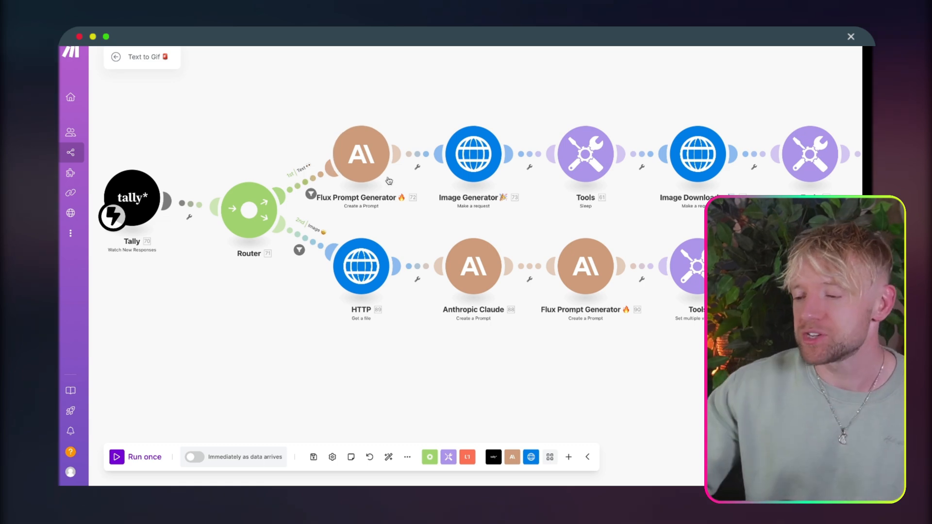
drag(467, 145, 338, 136)
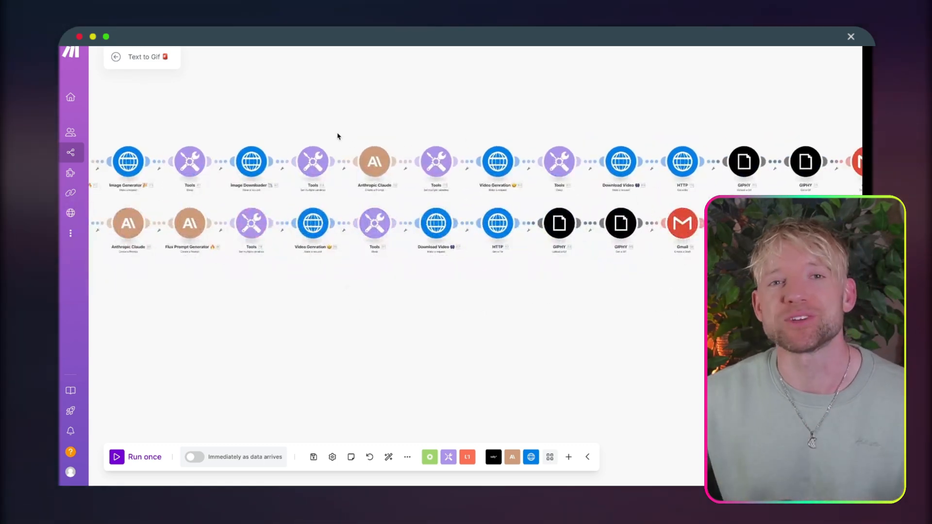
drag(434, 116, 232, 98)
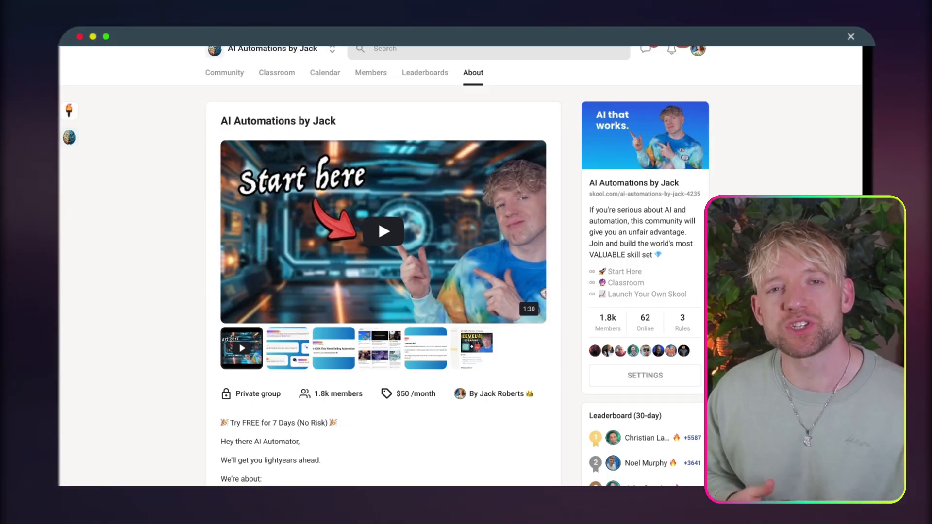
Open the Community section of the AI automations group on Skool.
click(234, 75)
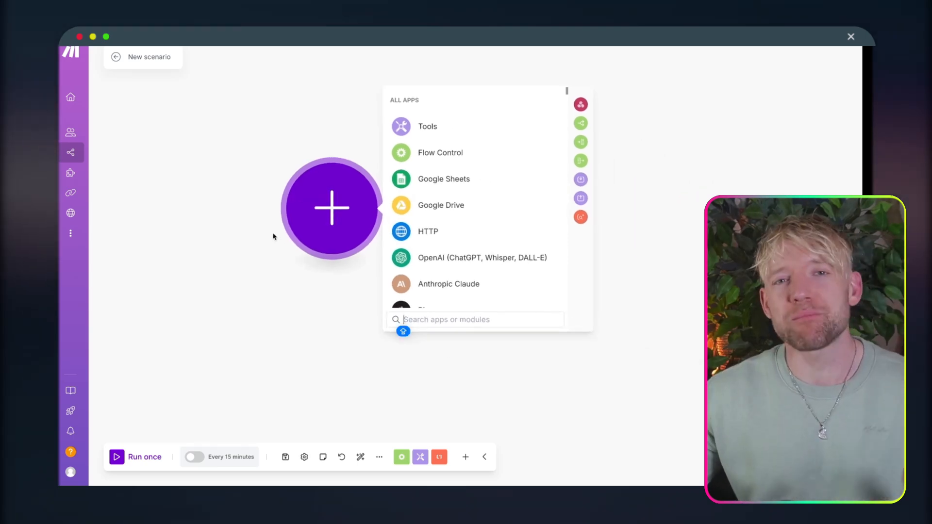
Import the blueprint file "Text to Gif 📈.json" into the new Make scenario.
click(380, 461)
click(354, 437)
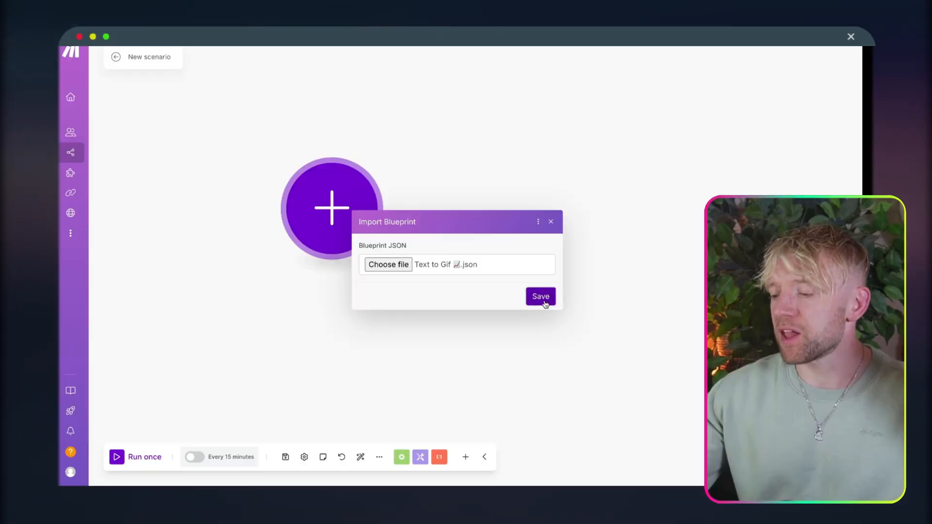
click(540, 297)
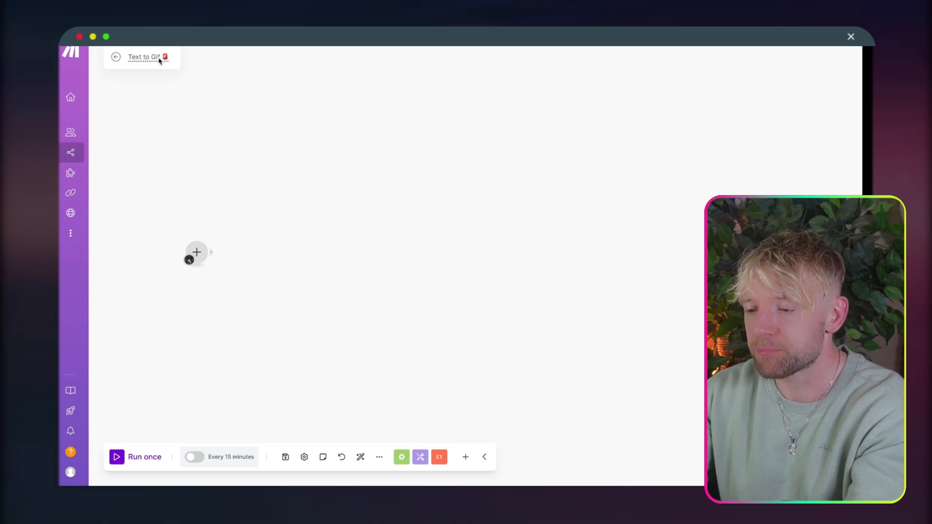
Rename the empty scenario by adding "(b2g)" after "Text to Gif" in its title.
click(159, 57)
text((b2g)
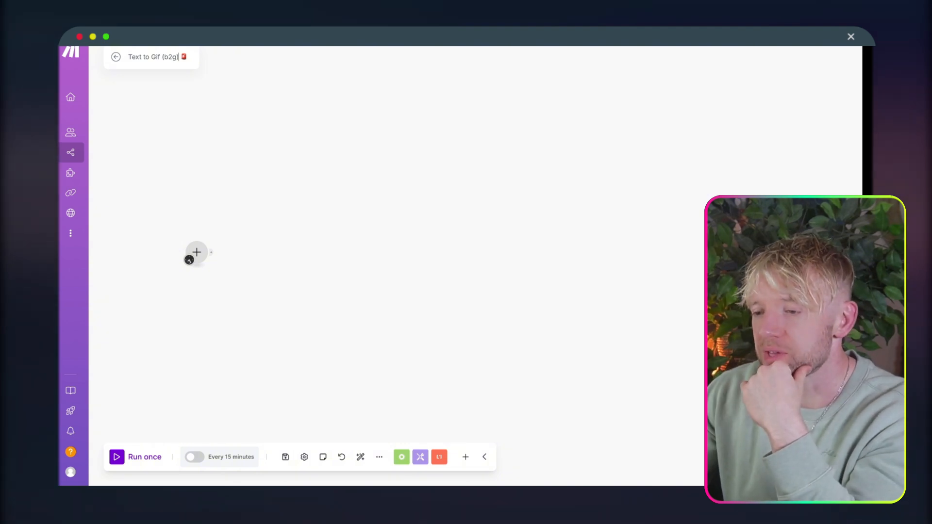
Switch to Tally and create a new form titled "It's Gif-ing time 🎉".
key(ctrl+Tab)
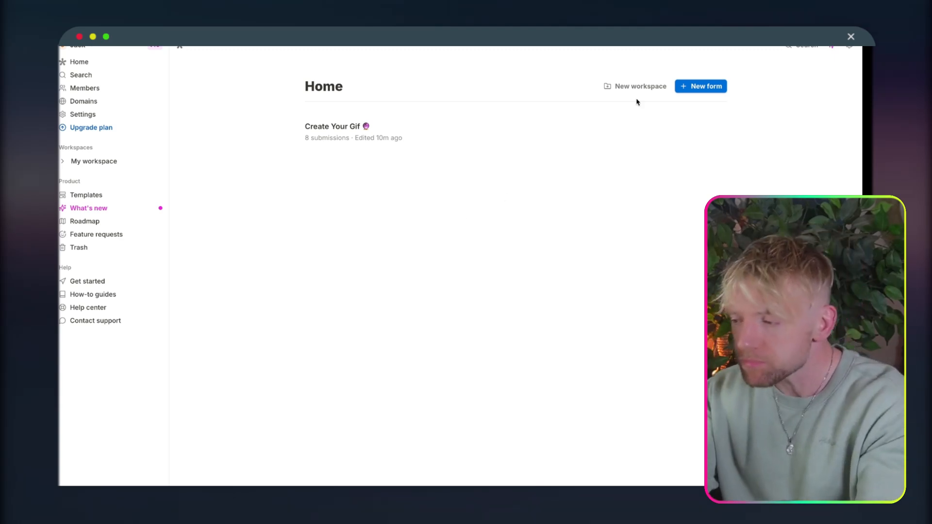
click(711, 92)
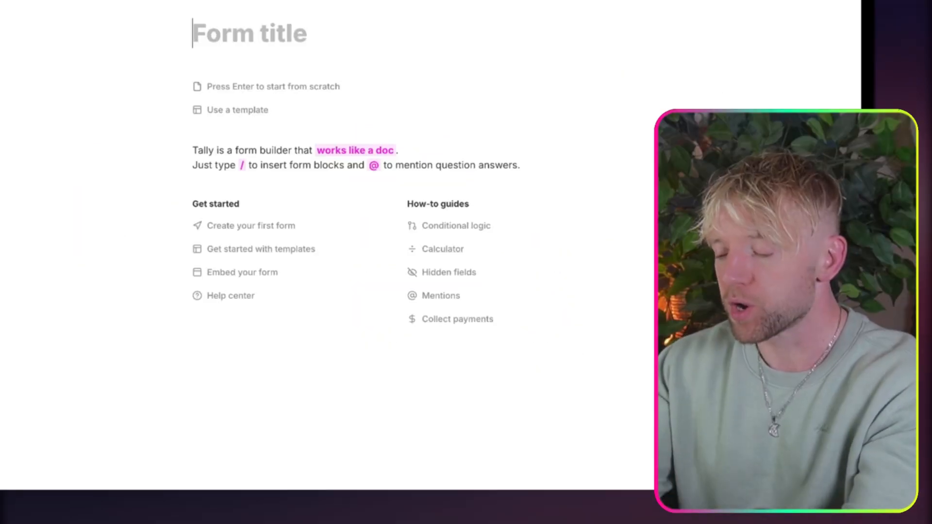
text(IT)
key(BackSpace)
text(t's gif)
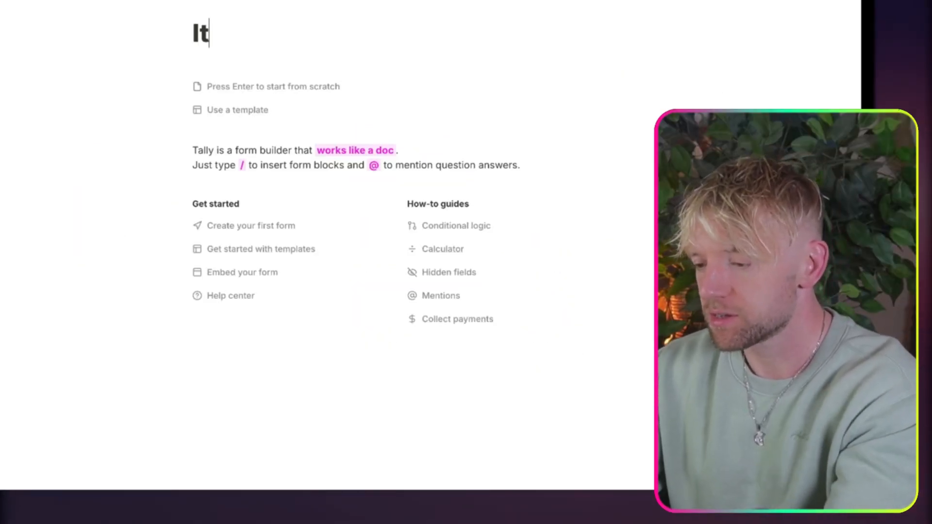
key(BackSpace)
key(BackSpace)
key(BackSpace)
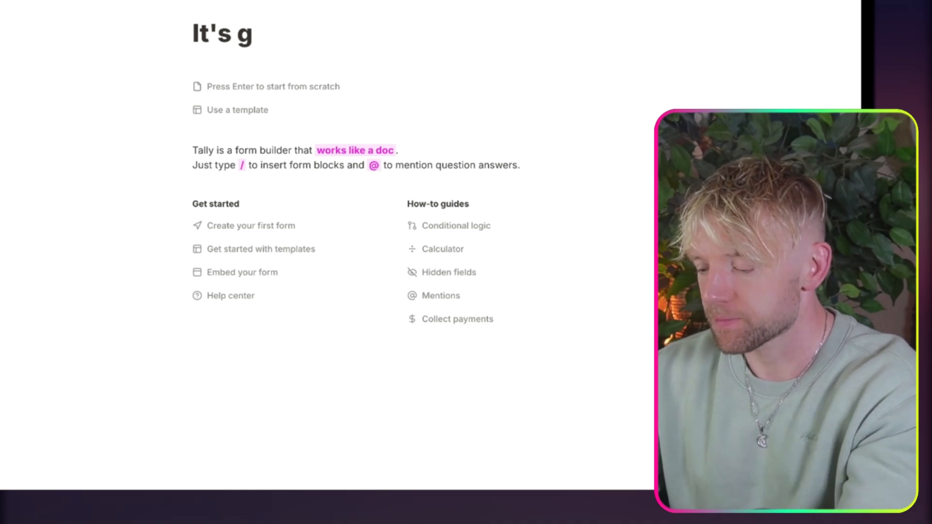
text(Gid-i)
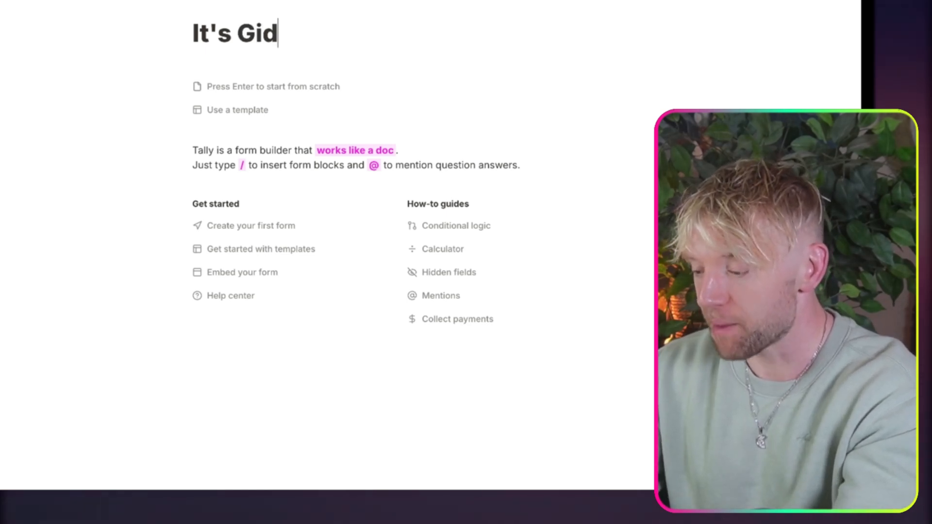
key(BackSpace)
key(BackSpace)
key(BackSpace)
text(f)
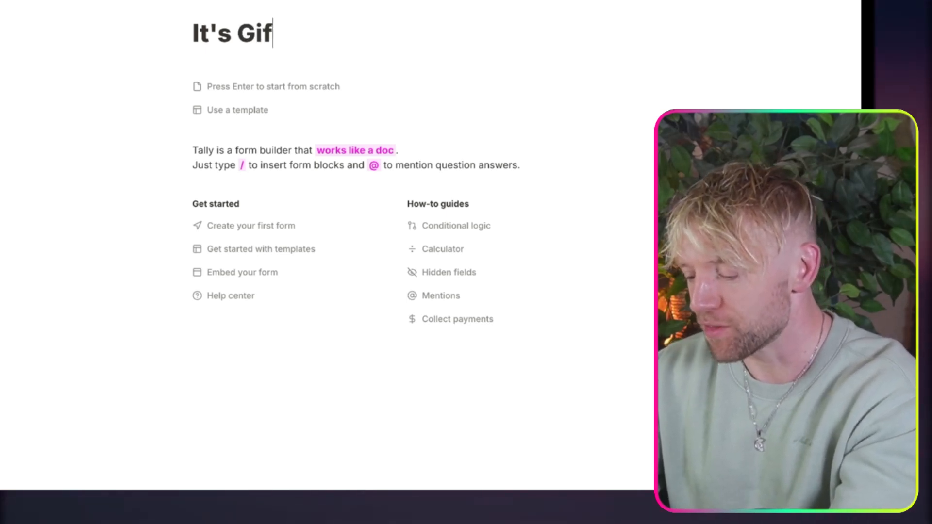
text(-ing timw)
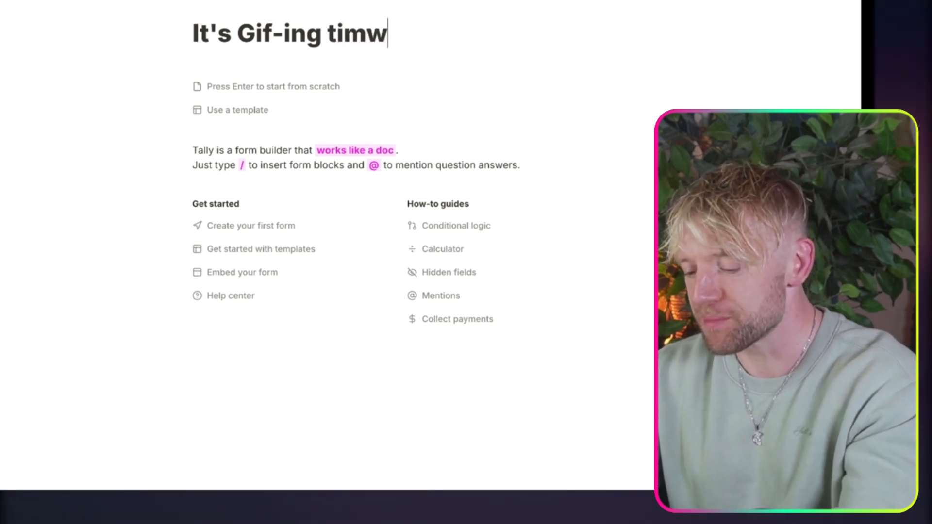
key(BackSpace)
text(e)
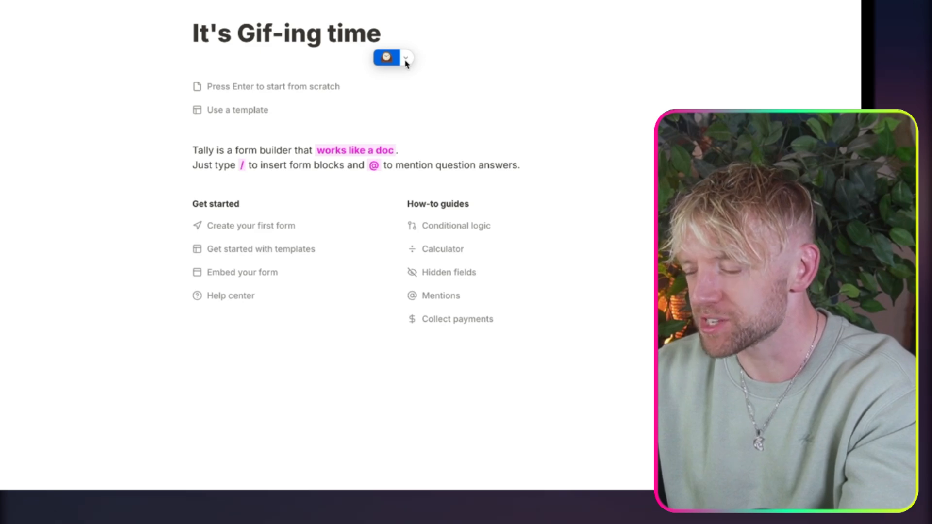
click(405, 60)
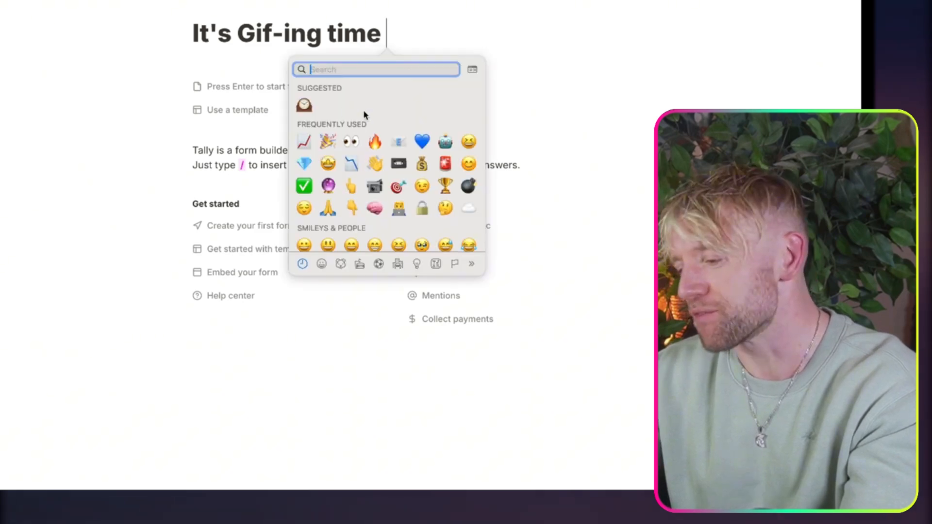
click(327, 141)
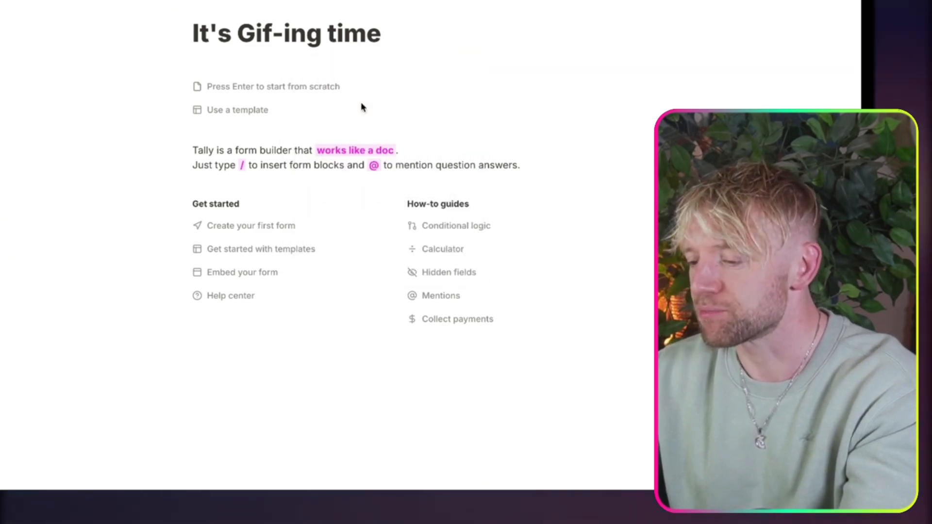
Start the form from scratch and add a multiple-choice question reading "Create a gif from...".
click(319, 87)
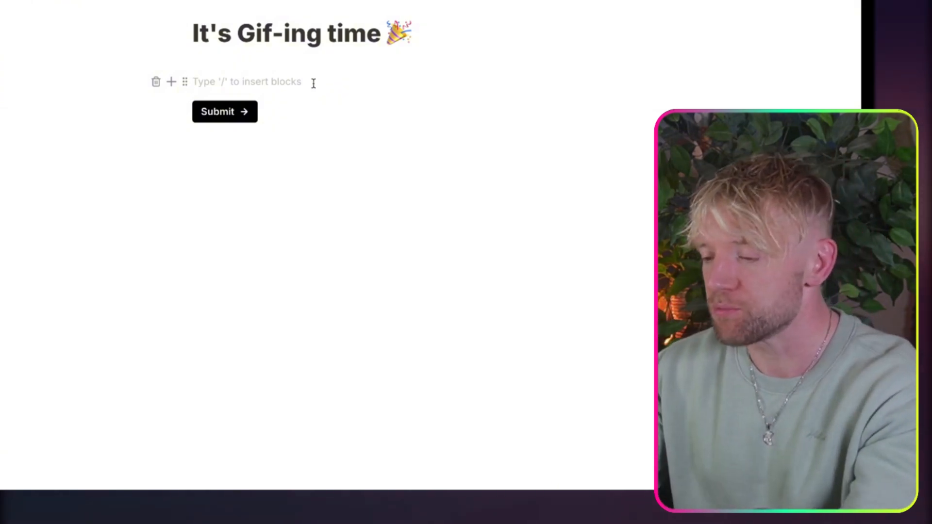
text(/)
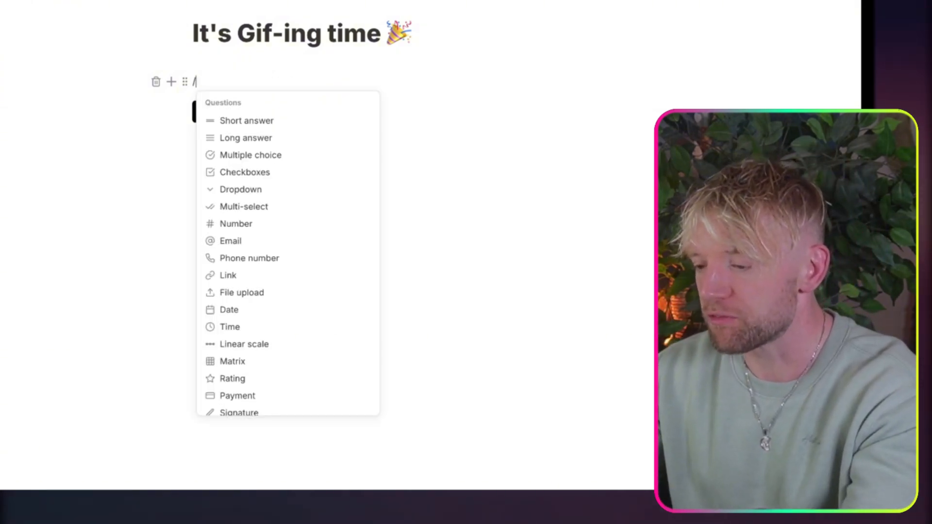
click(261, 155)
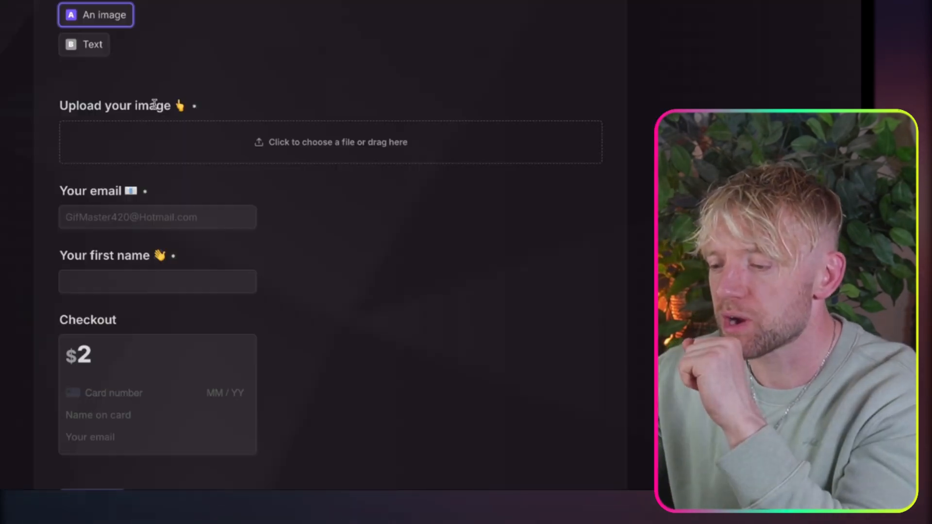
scroll(153, 104, up, 1)
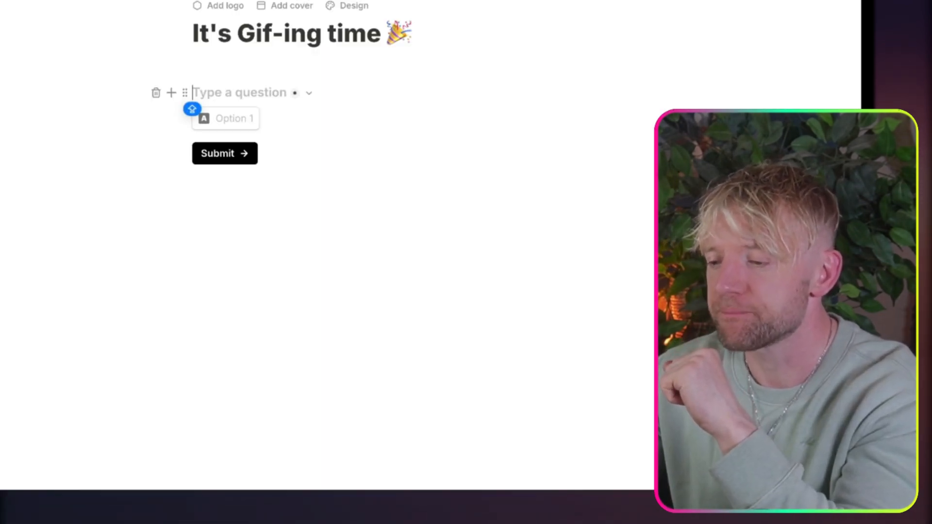
text(C)
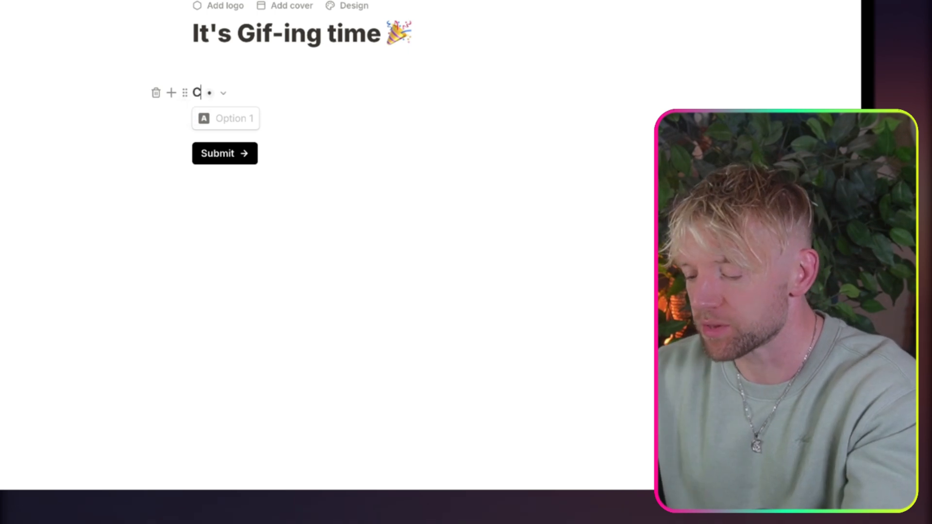
text(reate gif)
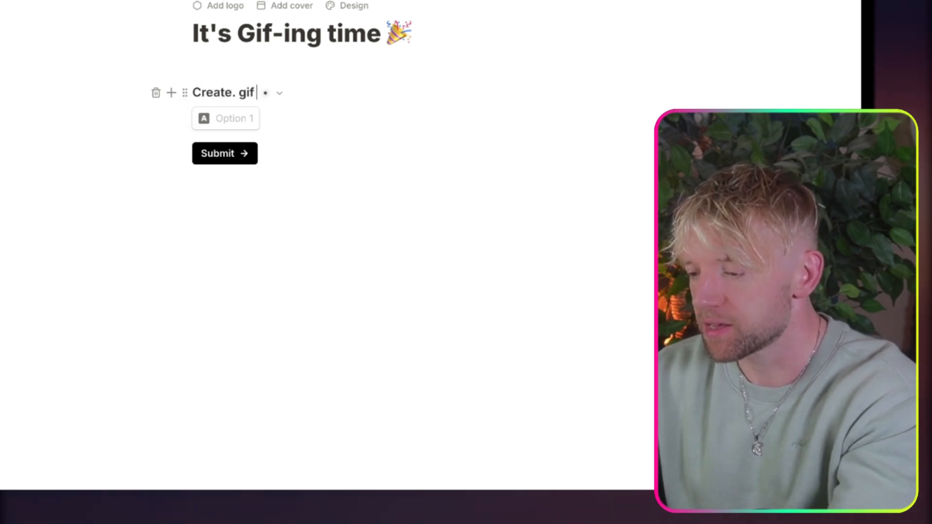
text(a gif drom...)
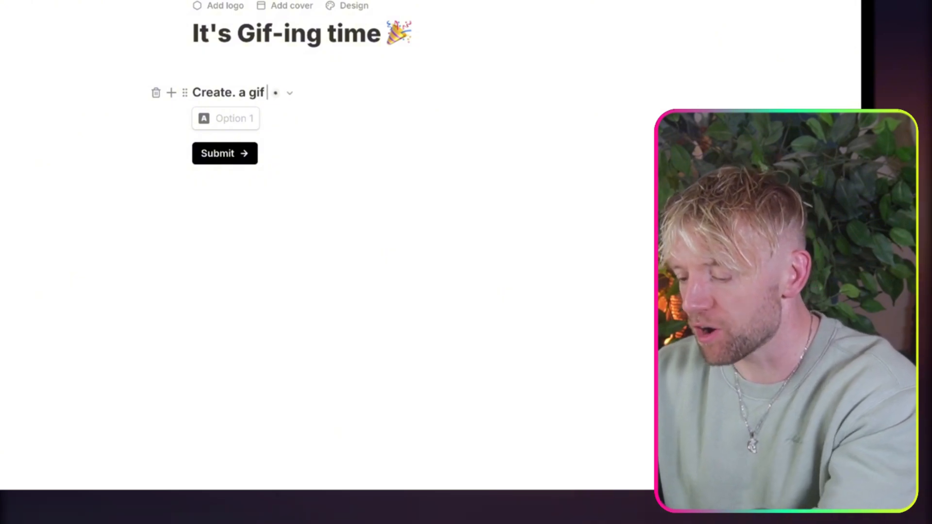
click(236, 93)
key(BackSpace)
Name the two answer options of the multiple-choice question "Image" and "Text".
click(213, 117)
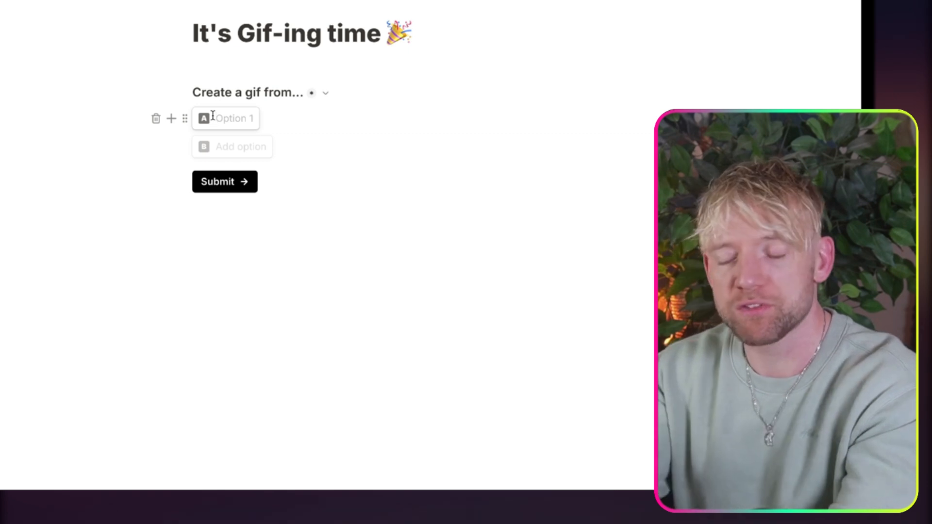
text(Img)
text(age)
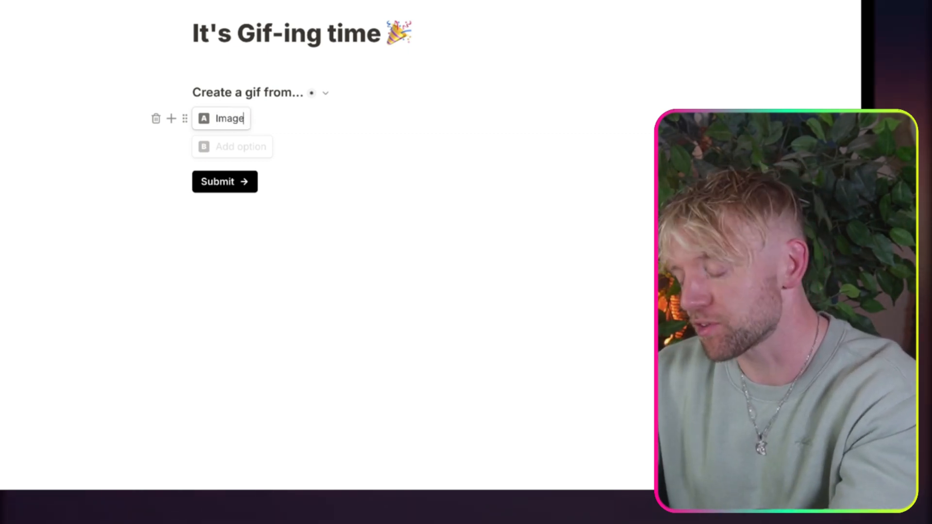
click(221, 142)
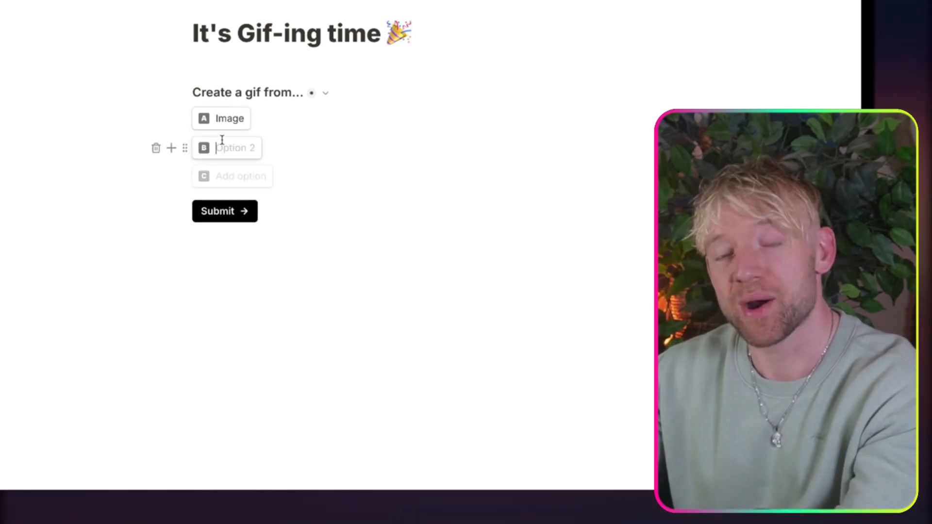
text(Text)
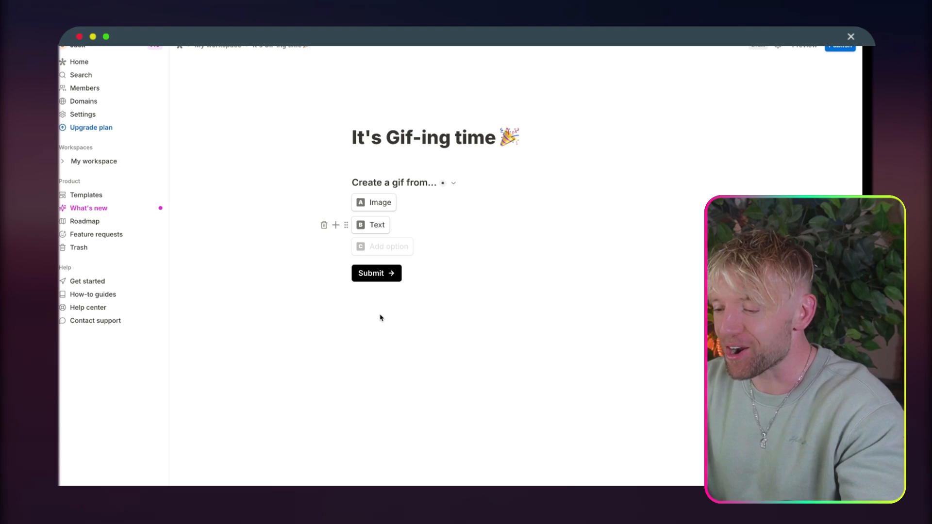
Insert a file upload question below the answer options, leaving an empty line between them.
click(334, 197)
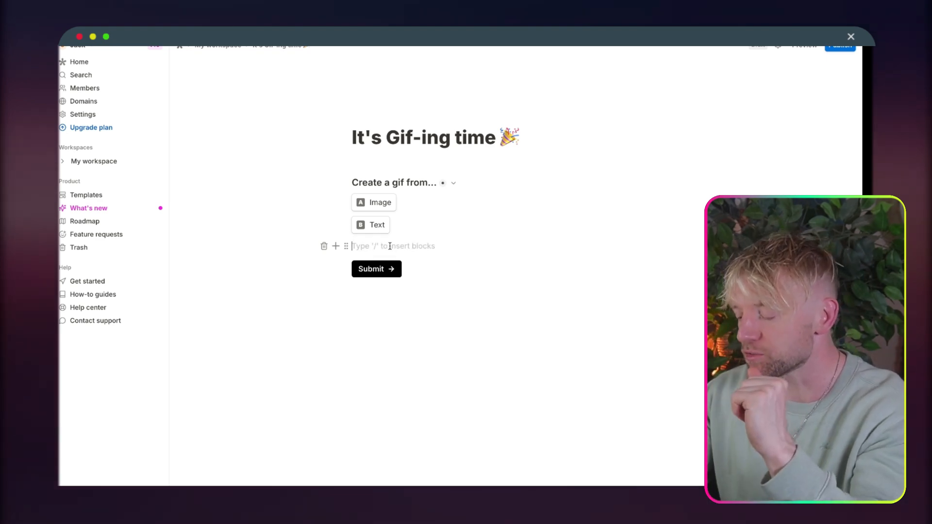
key(Return)
text(/)
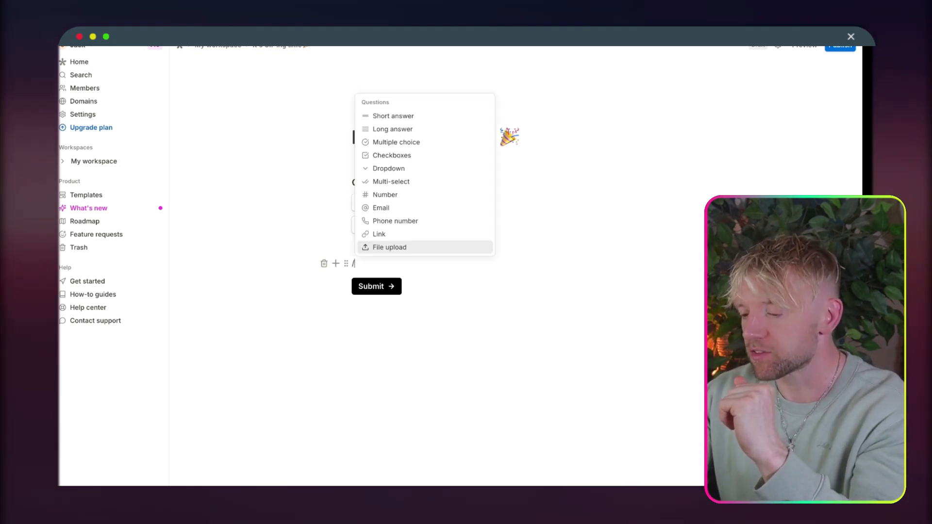
click(400, 247)
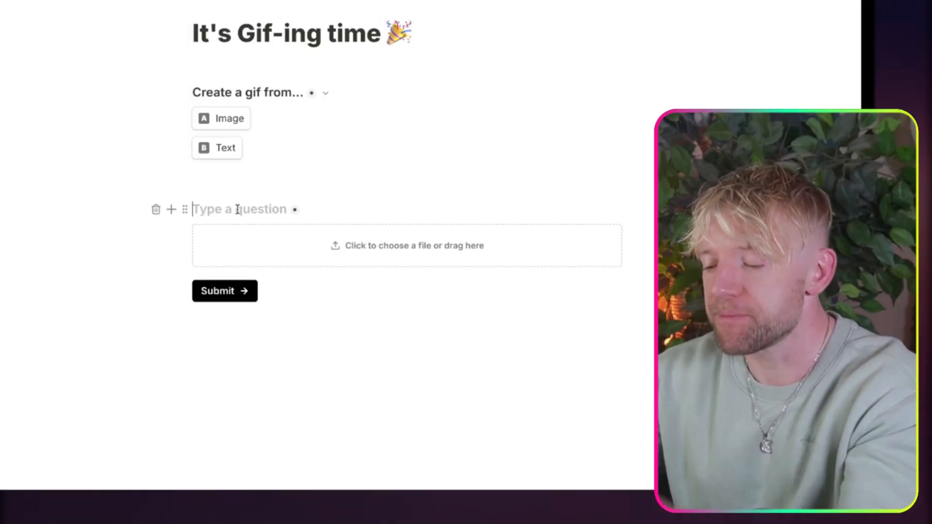
Title the file upload question "Upload your image 🔥".
text(U)
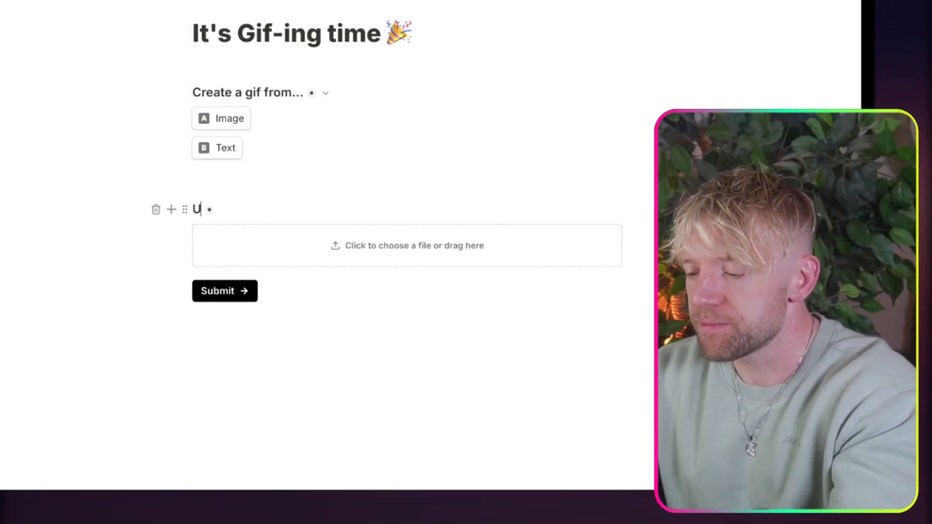
text(ploa)
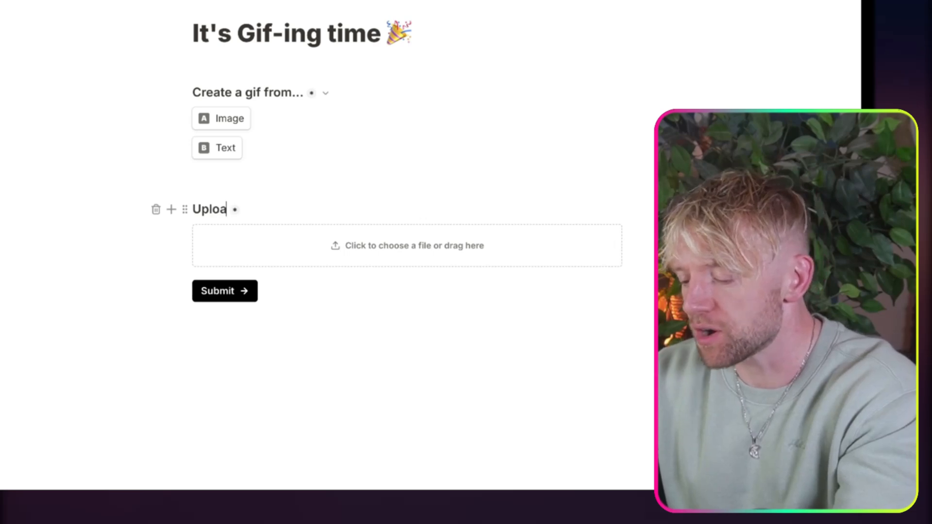
text(d)
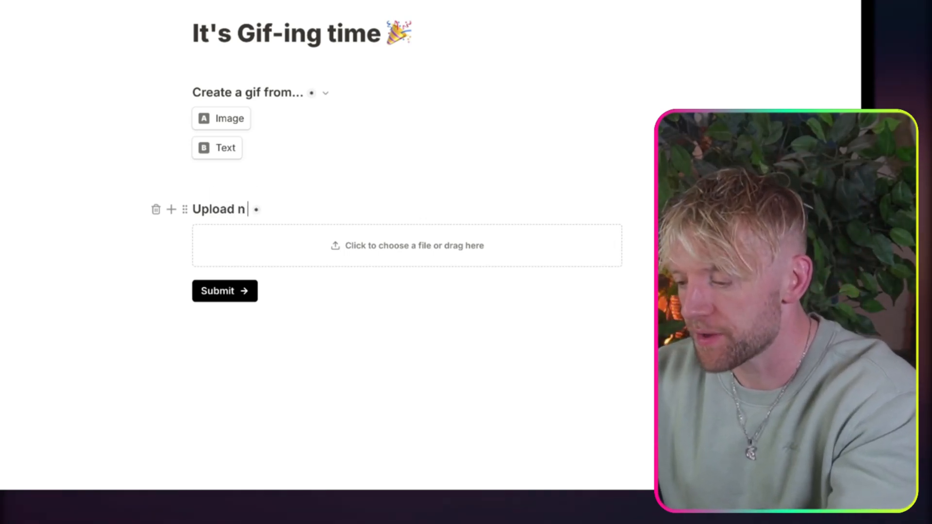
text( your img)
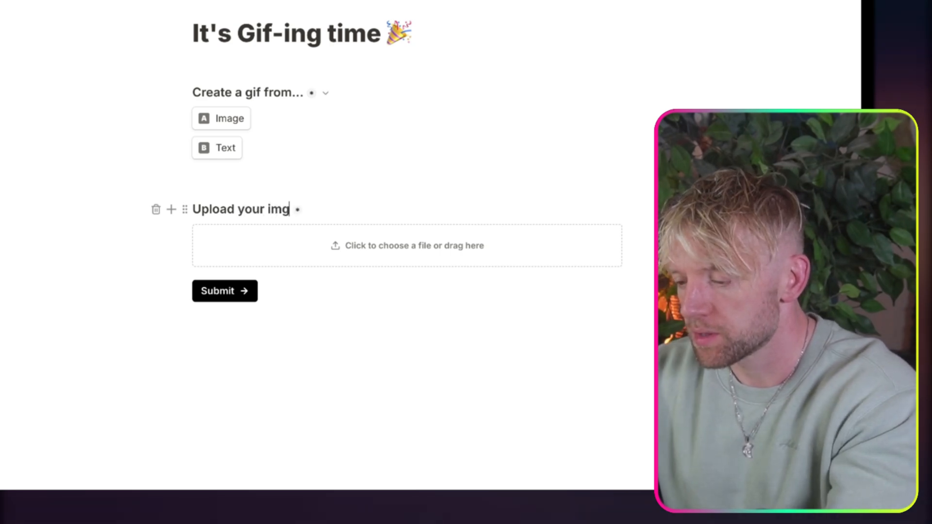
key(BackSpace)
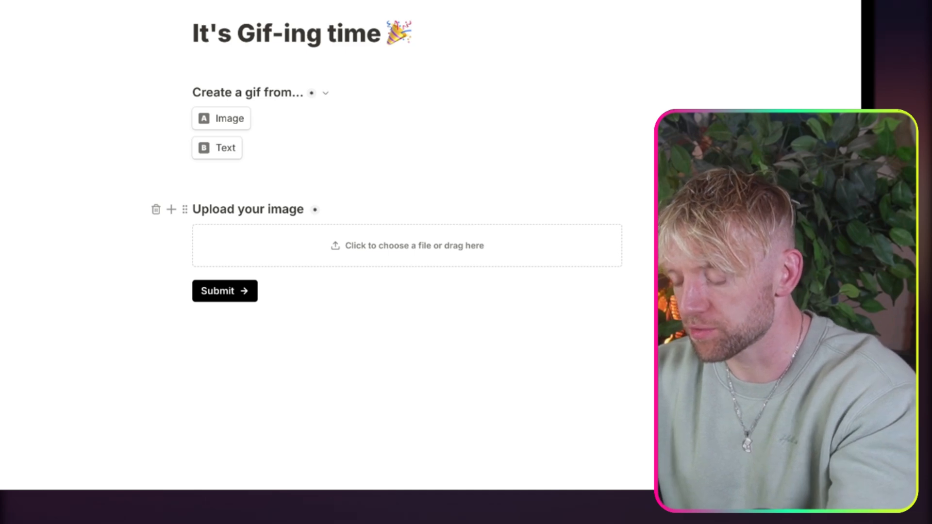
key(ctrl+super+space)
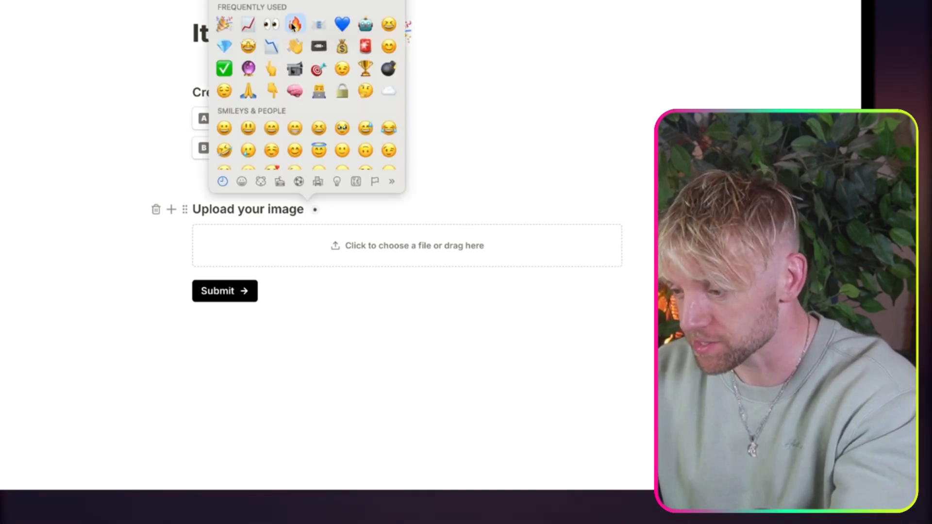
click(300, 230)
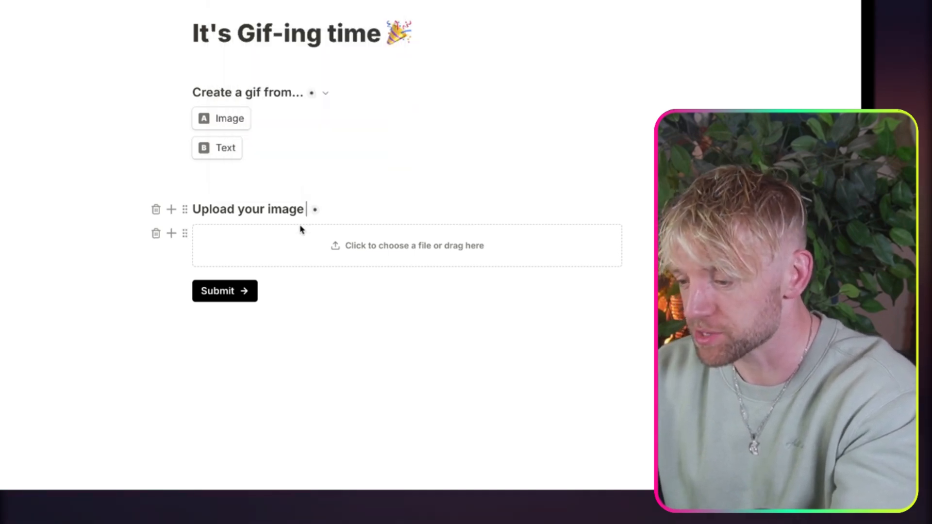
Add a short-answer question below the file upload, titled "Describe your dream Gif 🤩".
click(277, 273)
text(/)
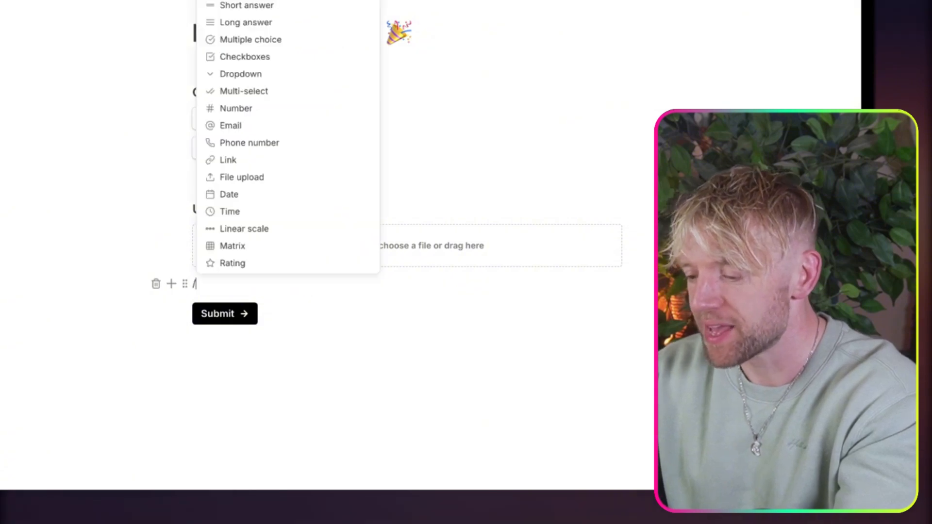
click(239, 11)
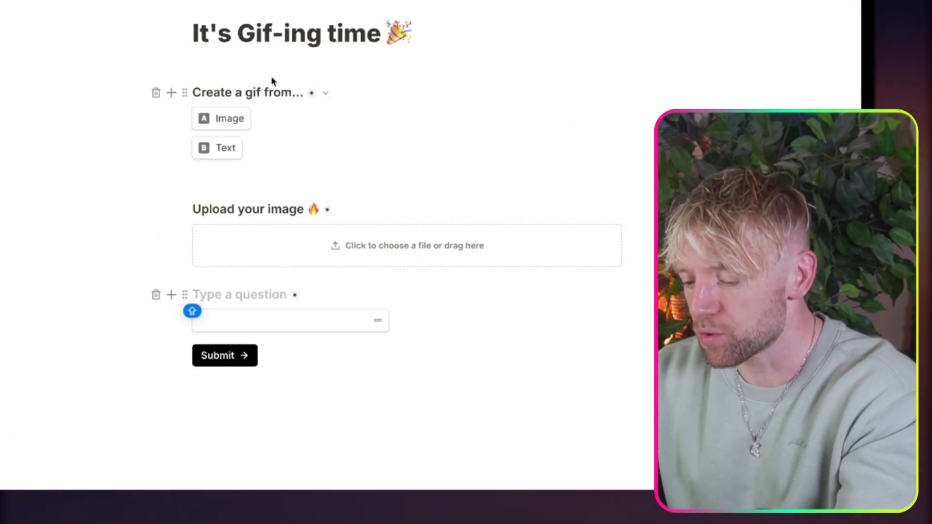
text(Describe you)
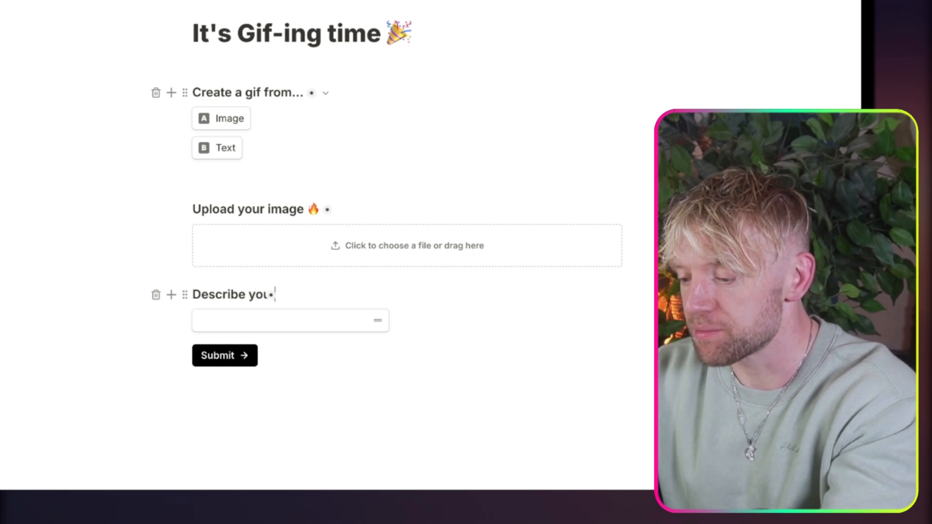
text(r dream Gif (and)
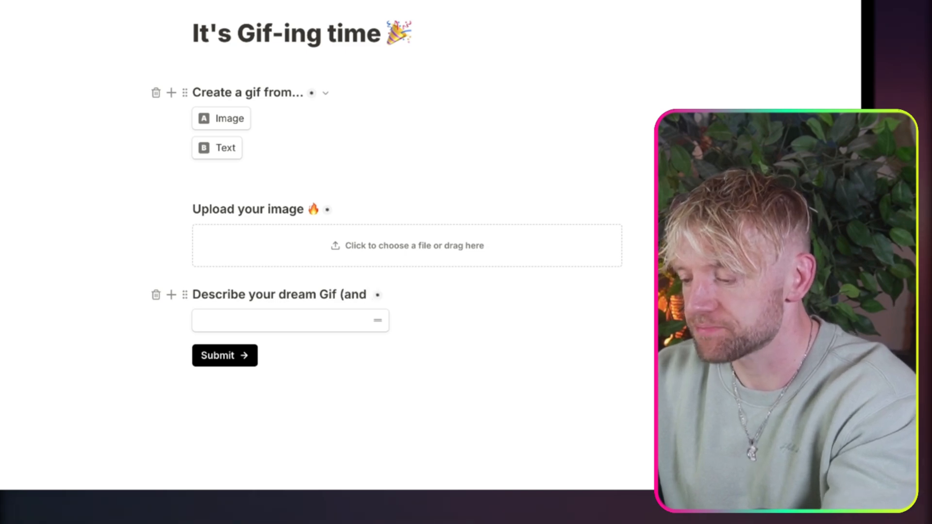
key(BackSpace)
key(BackSpace)
key(BackSpace)
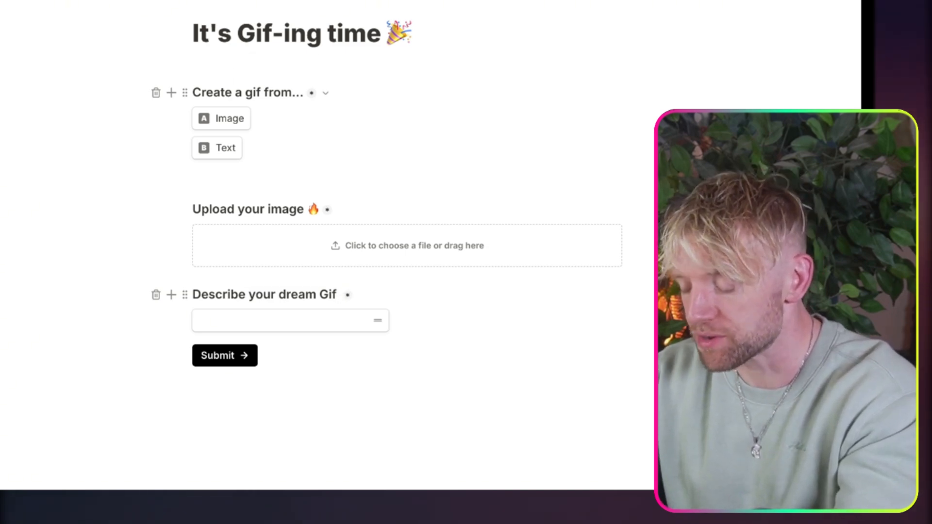
key(ctrl+super+space)
click(281, 129)
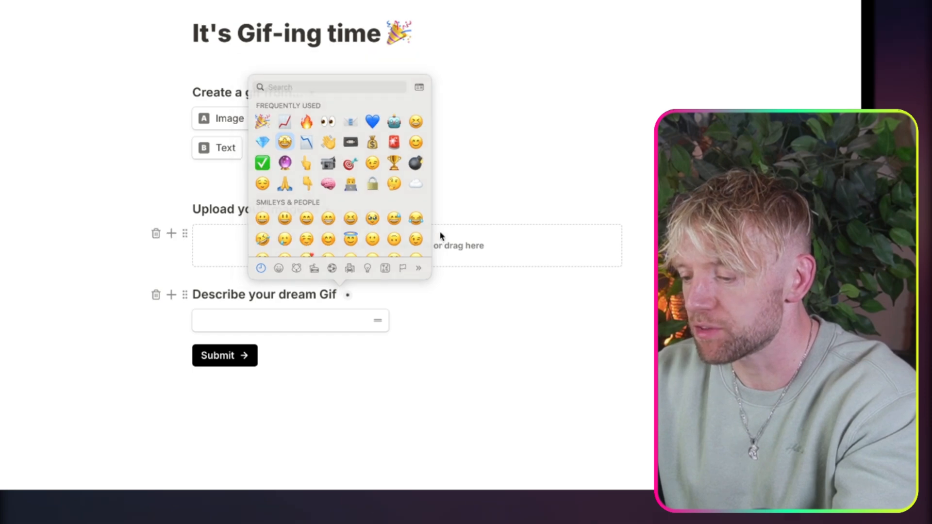
Add a short-answer question titled "Email 📧" below the dream Gif question.
key(Return)
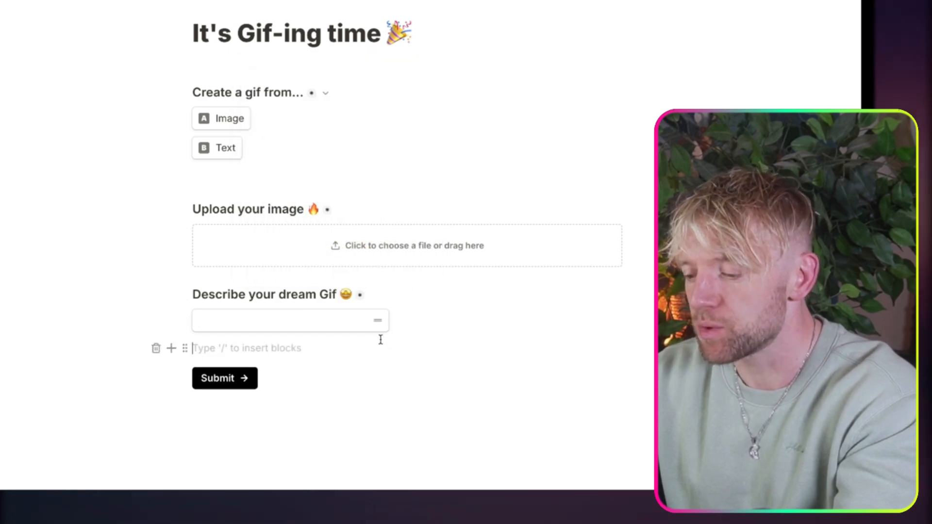
text(/)
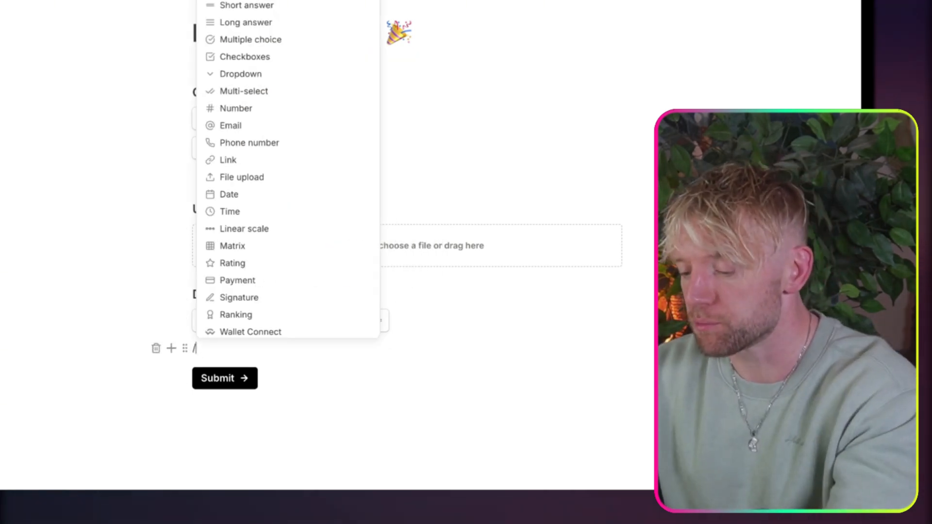
click(304, 21)
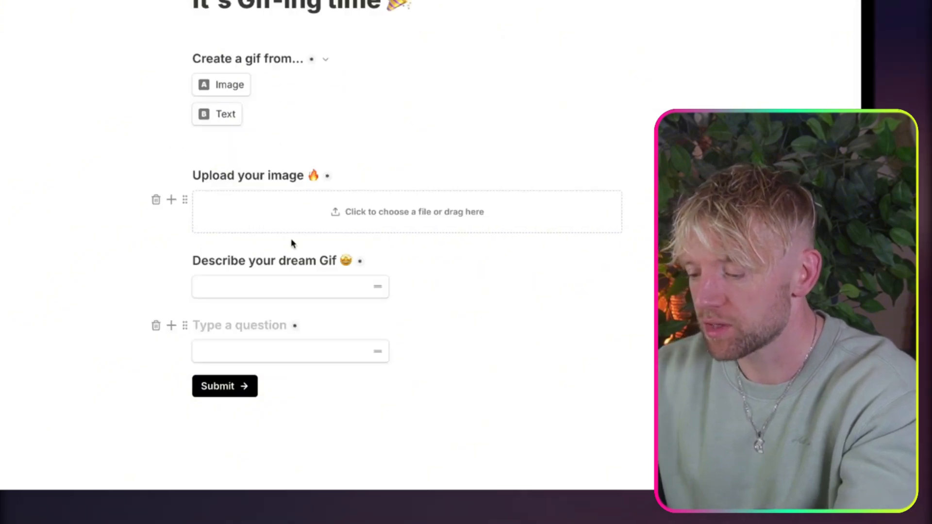
text(Email)
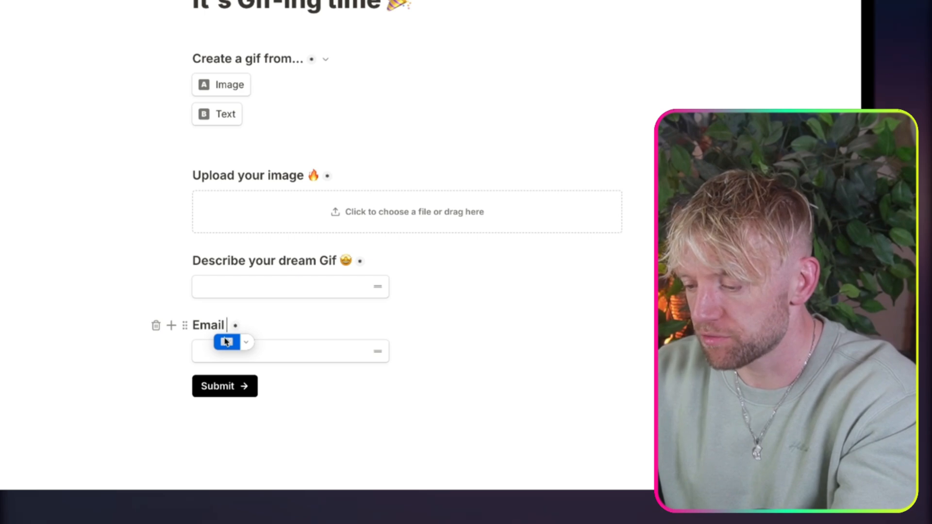
key(Return)
key(BackSpace)
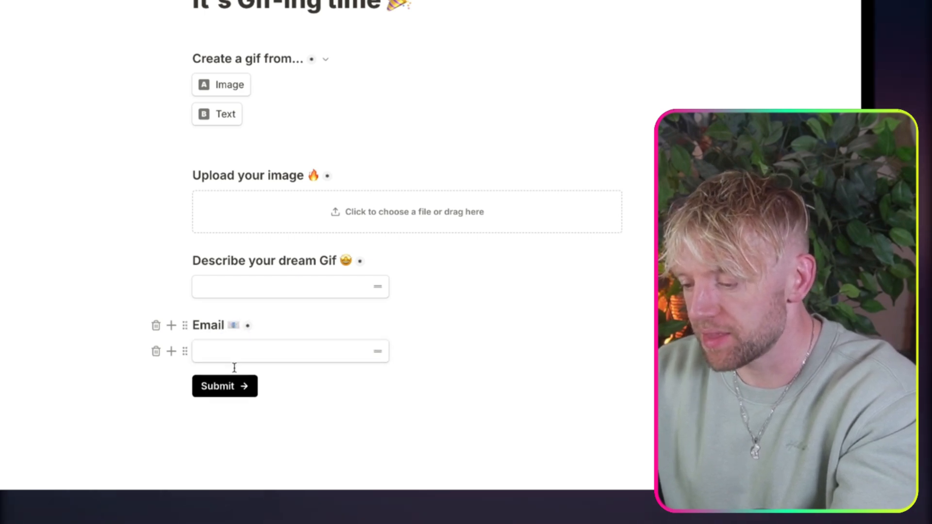
Add a short-answer question titled "Name 👋" below the Email question, followed by an empty line.
click(234, 368)
text(/)
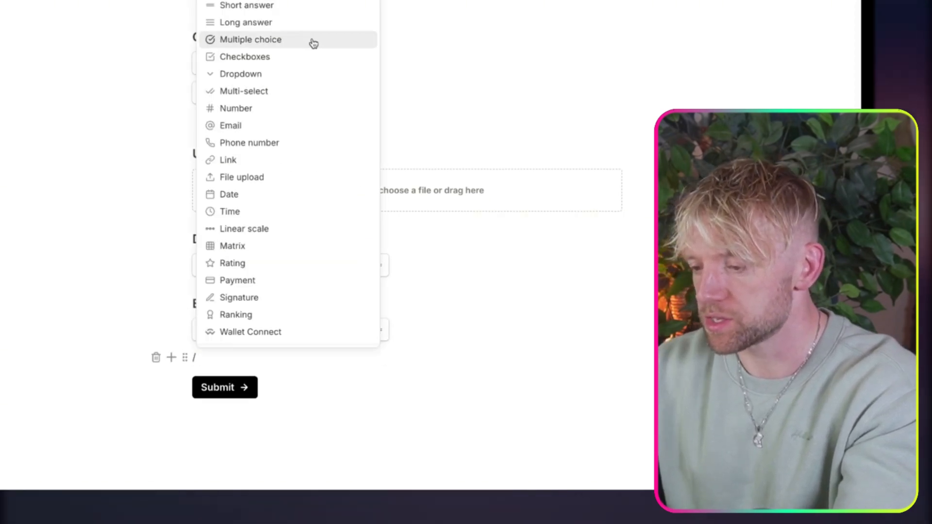
click(278, 11)
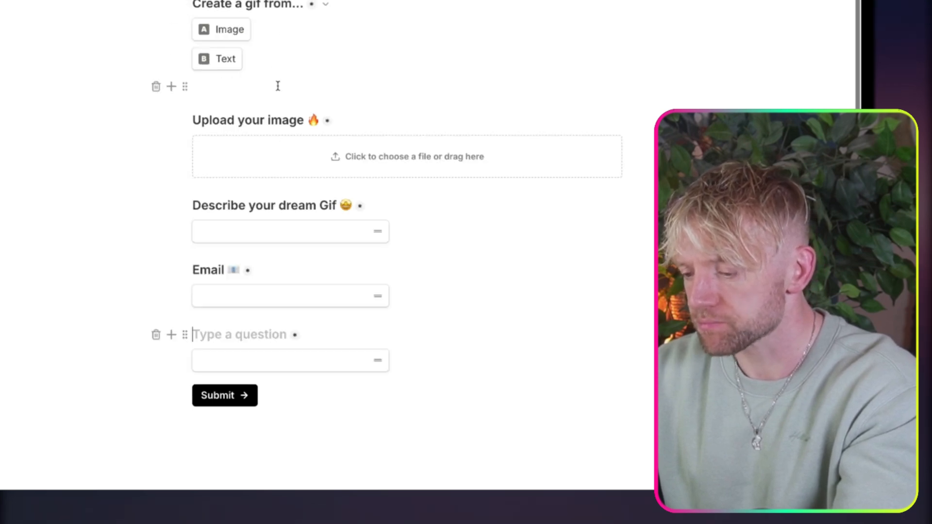
text(Name)
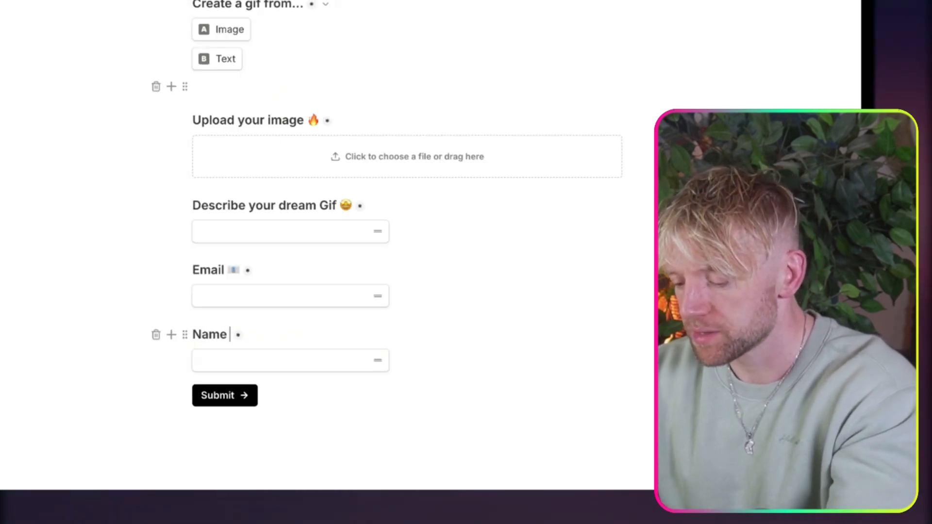
key(ctrl+super+space)
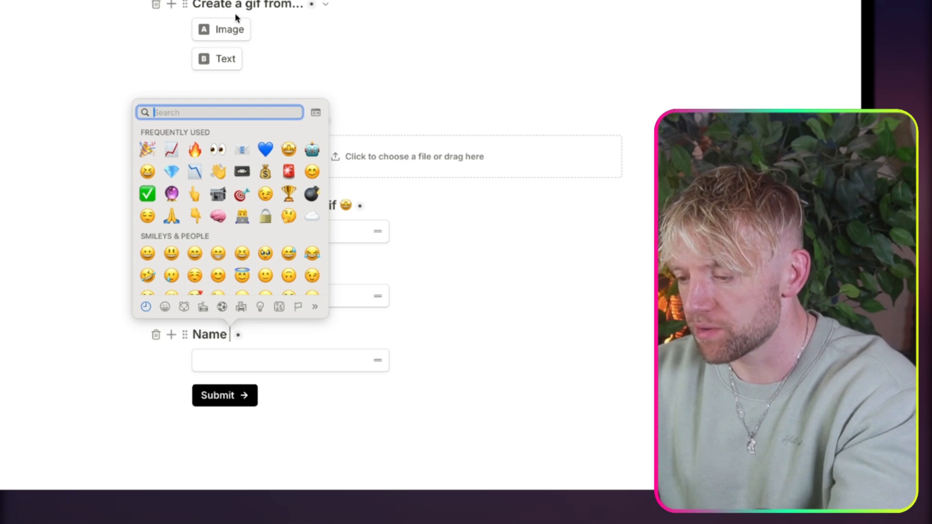
click(219, 173)
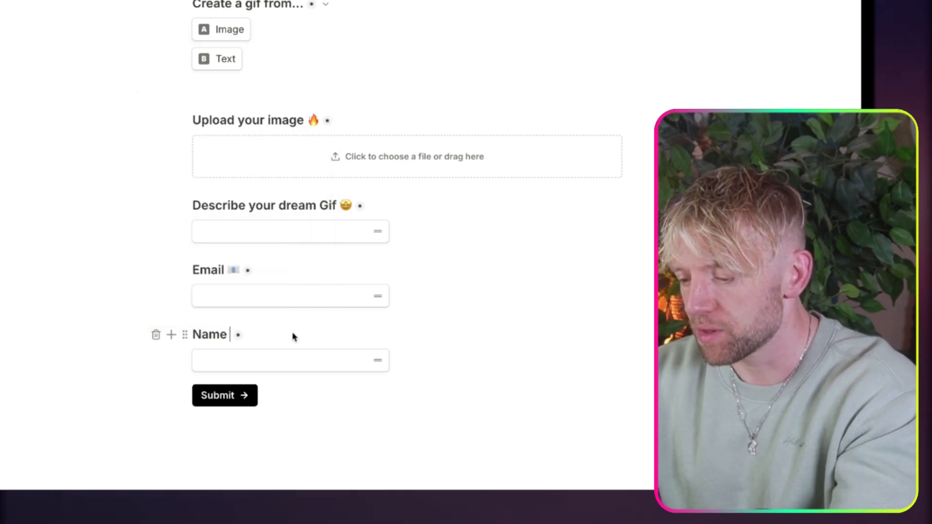
click(239, 378)
key(Return)
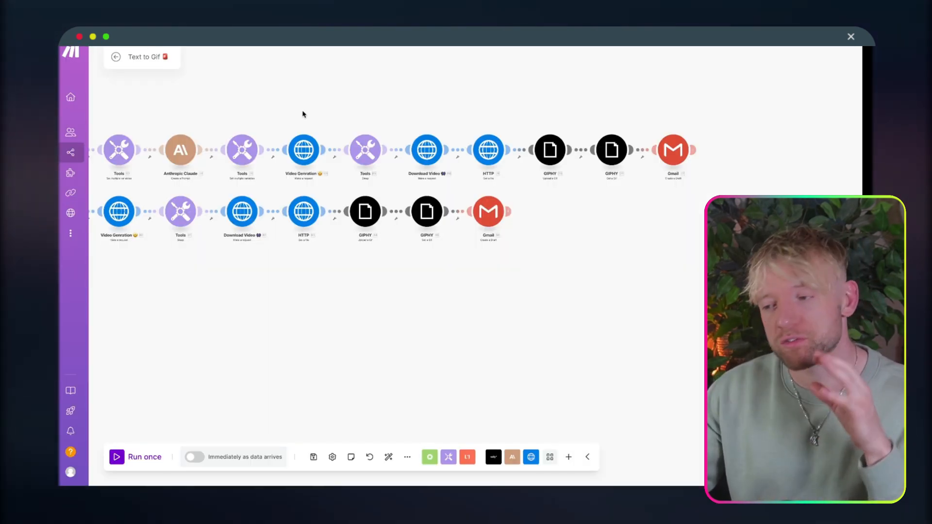
drag(301, 115, 514, 115)
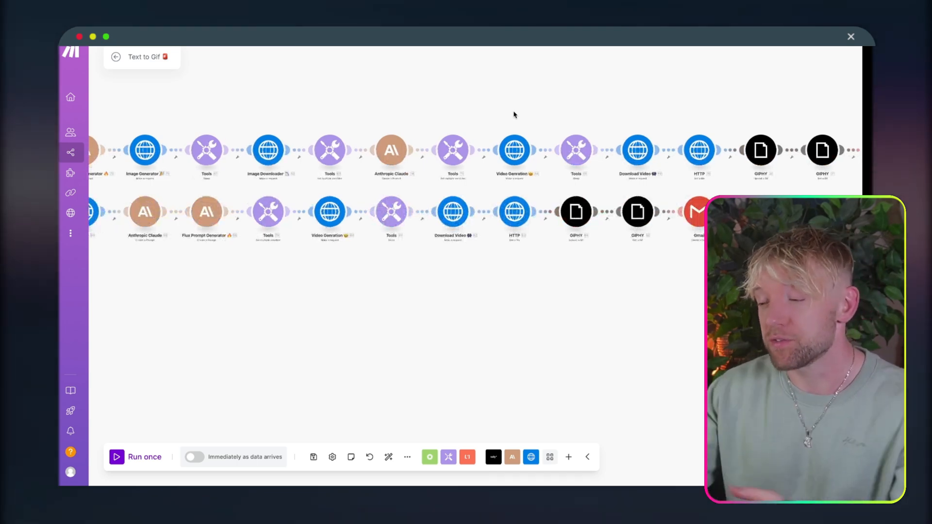
drag(514, 114, 684, 116)
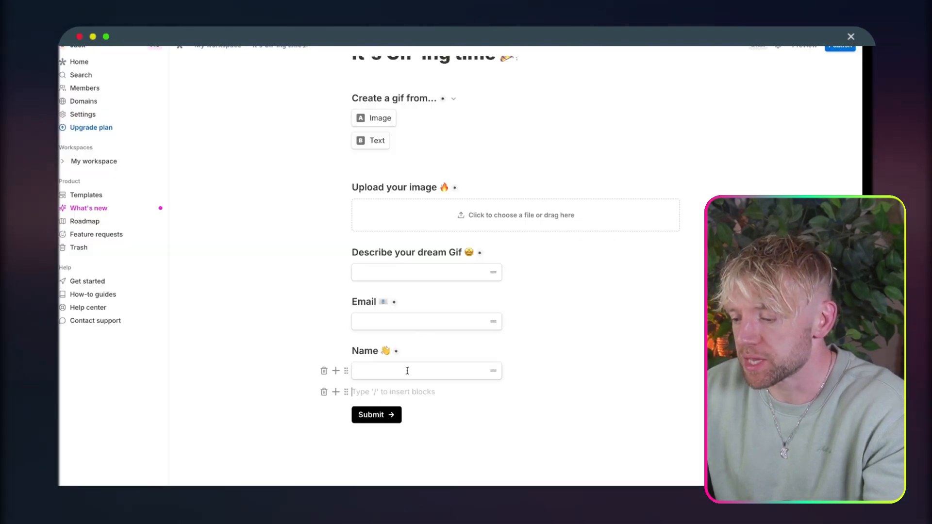
Switch back to the Tally form and insert a Payment question below the Name question.
scroll(407, 370, down, 1)
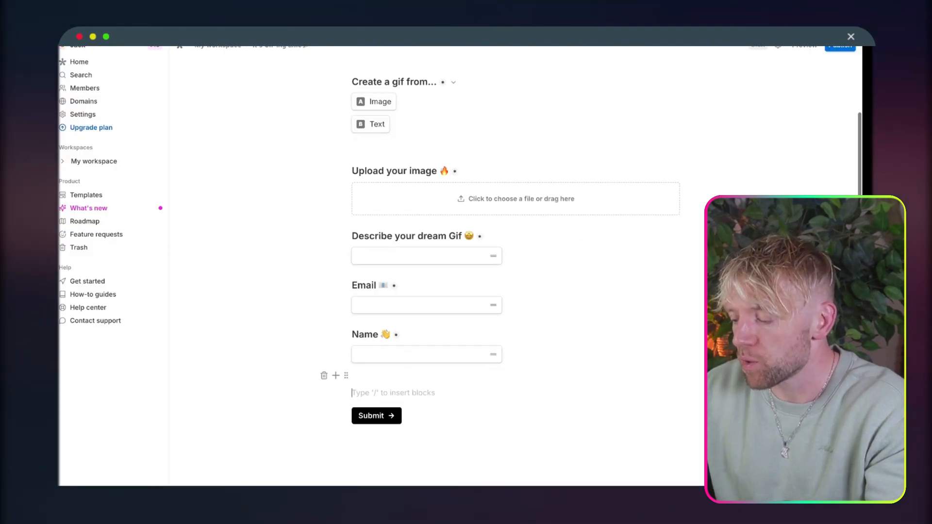
text(/)
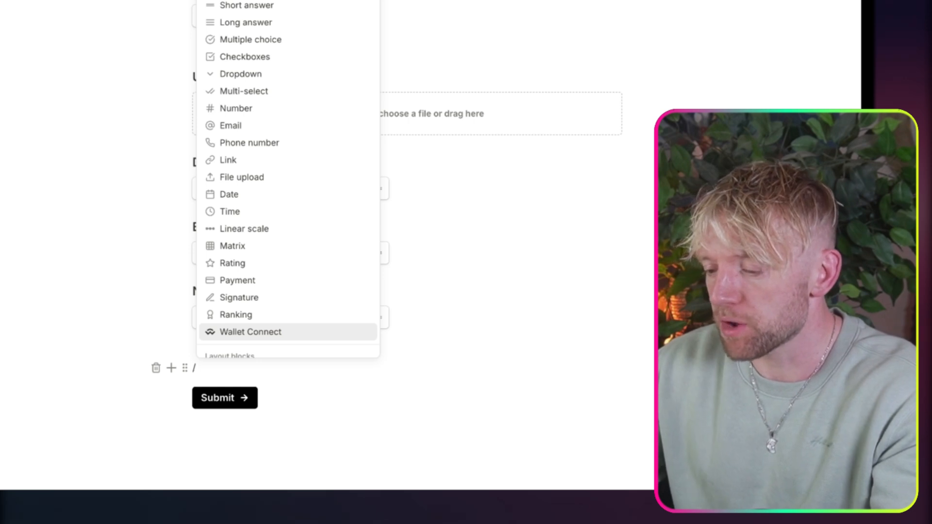
text(pay)
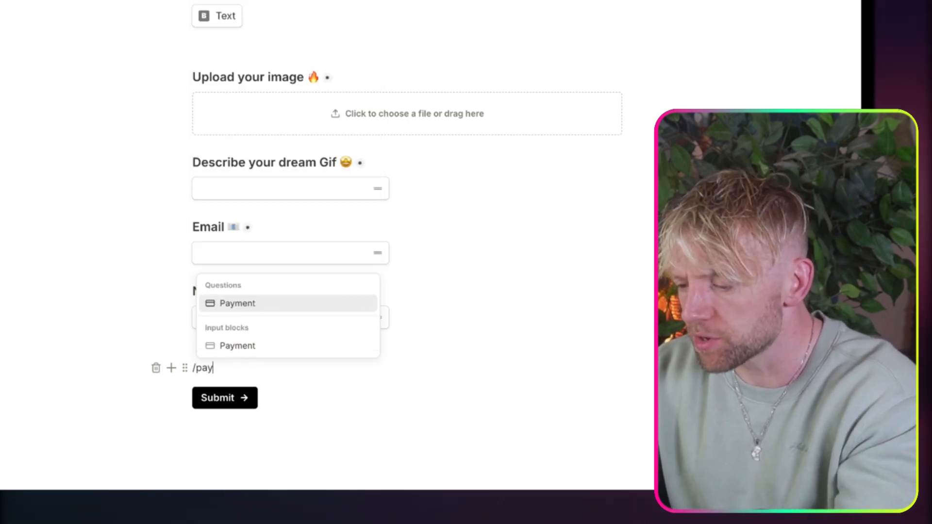
click(261, 306)
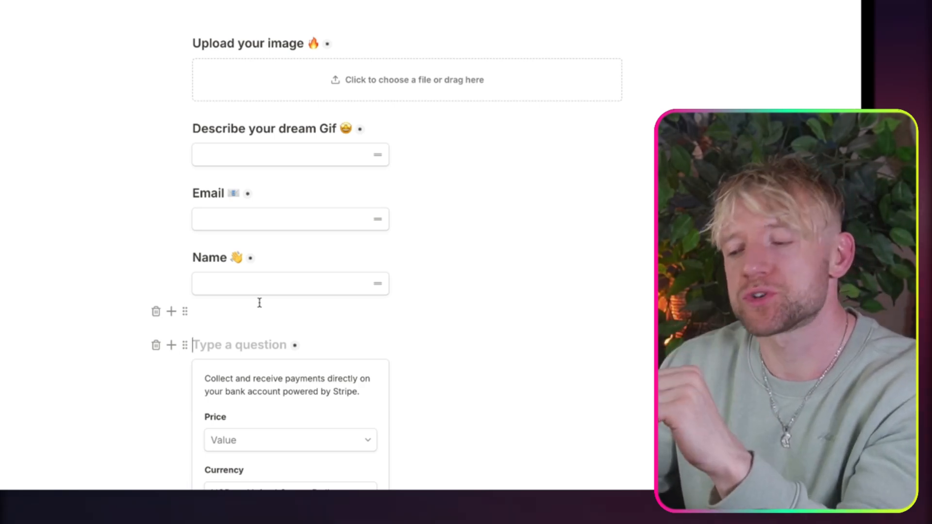
Set the payment price to 10 and connect the payment block with Stripe, submitting the account's e-mail address.
scroll(259, 302, down, 4)
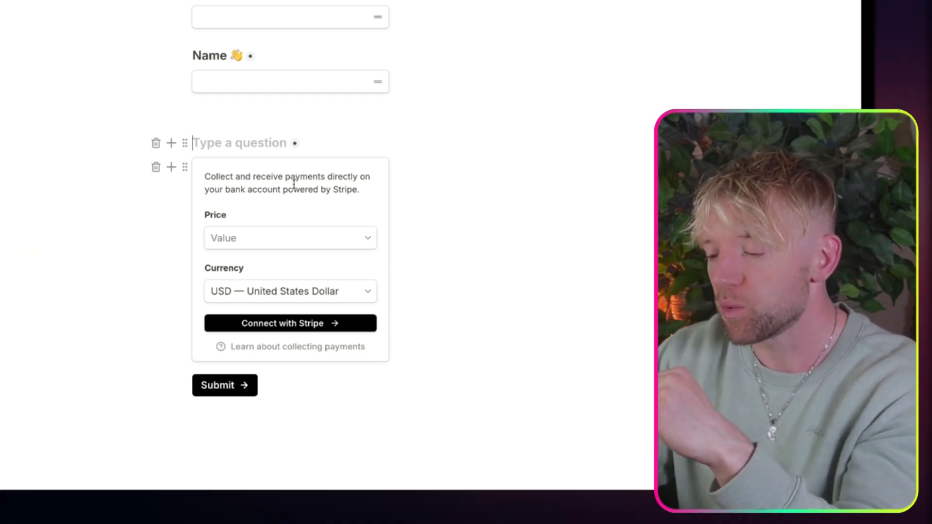
click(258, 321)
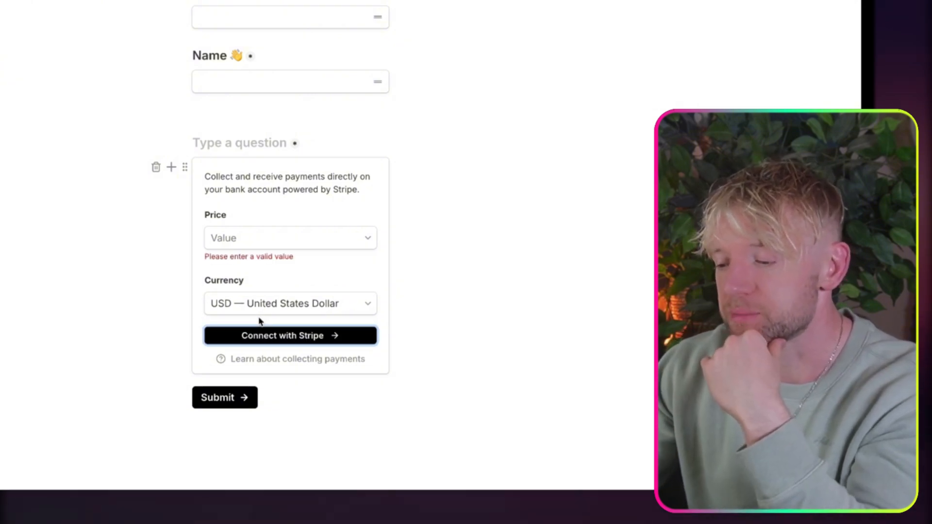
click(260, 242)
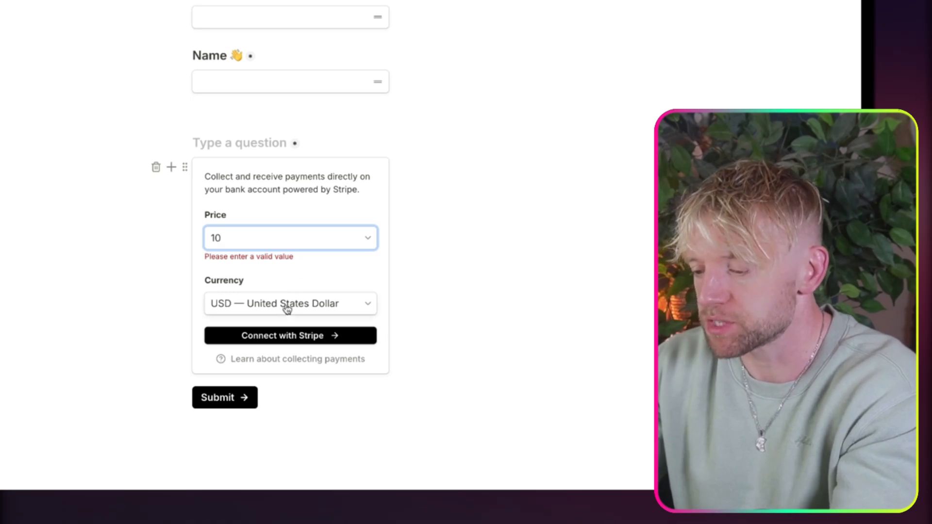
click(276, 334)
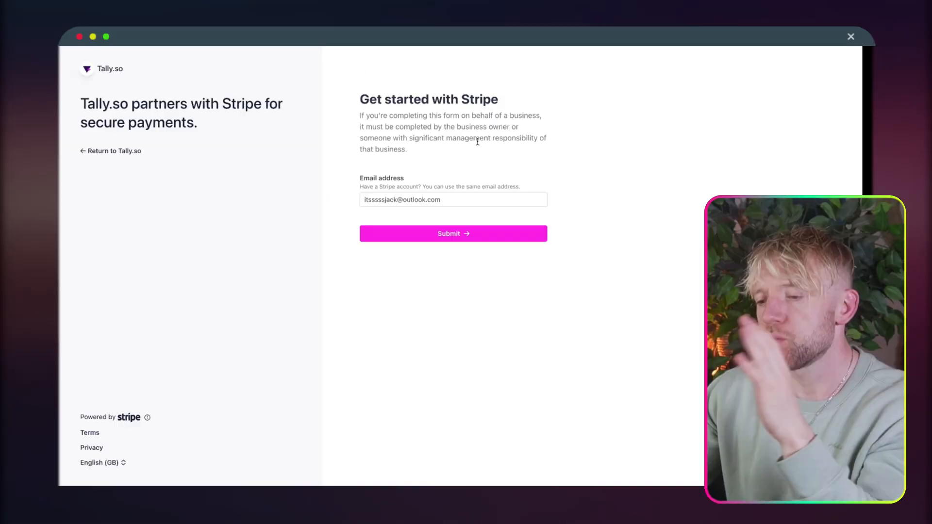
click(436, 235)
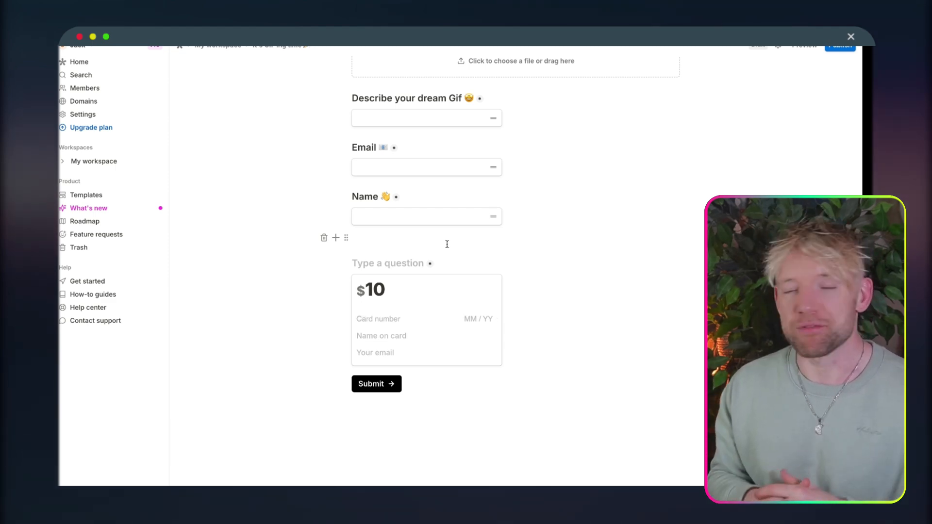
Make the Email question optional by removing its required marker.
scroll(446, 244, up, 3)
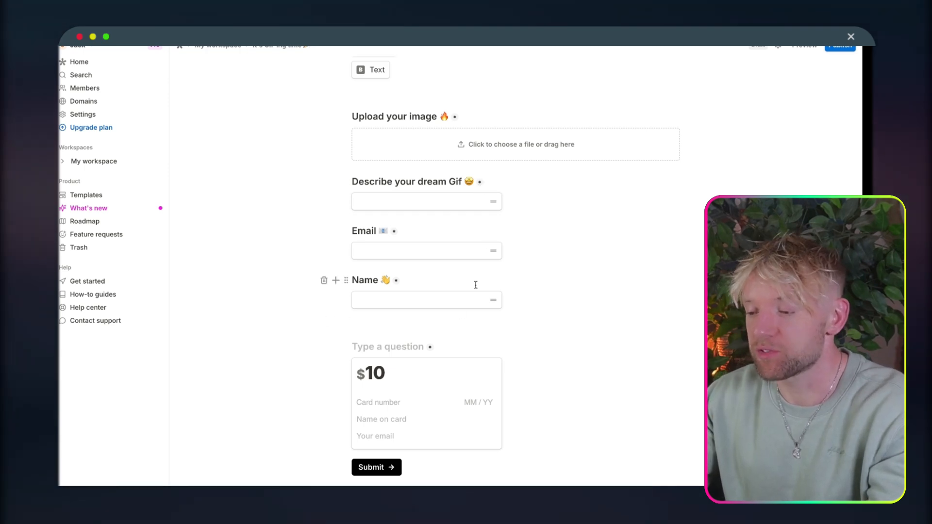
scroll(412, 242, down, 2)
click(394, 205)
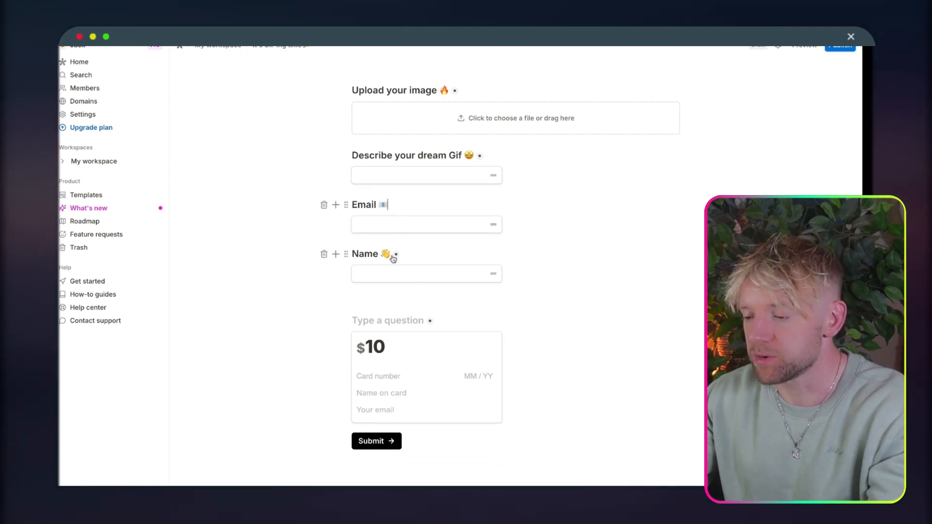
Remove the empty line between the "Create a gif from..." options and the "Upload your image" question.
scroll(413, 243, up, 5)
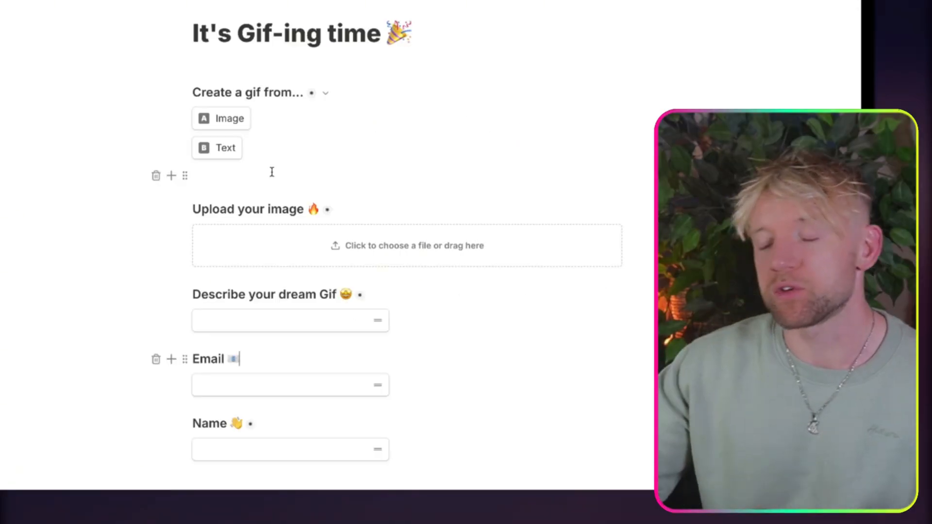
click(243, 180)
key(BackSpace)
click(237, 198)
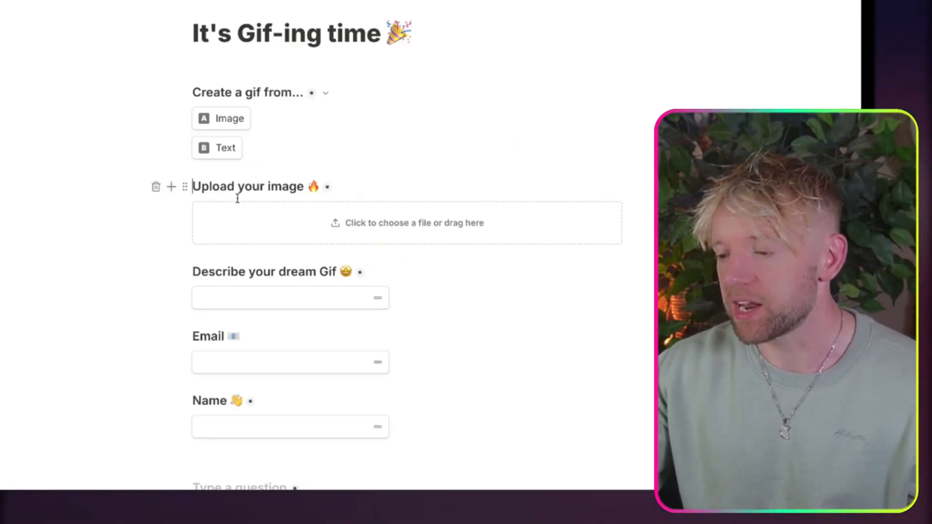
Add conditional logic to the "Upload your image" question with the condition "Create a gif from..." is Image.
scroll(228, 199, down, 3)
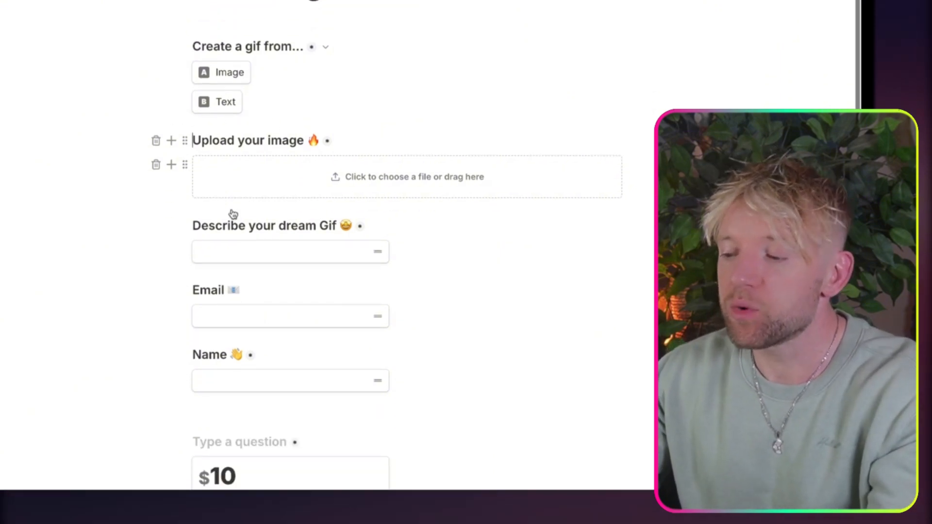
click(185, 118)
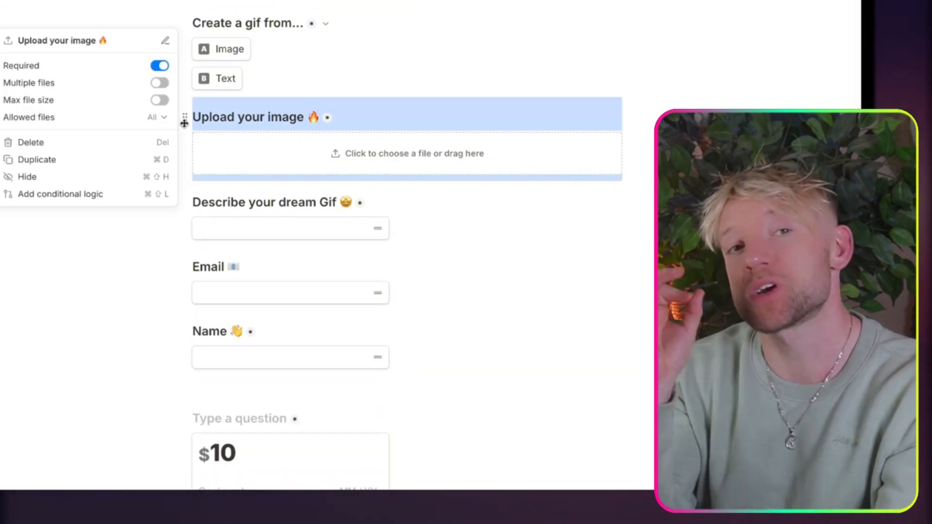
click(56, 194)
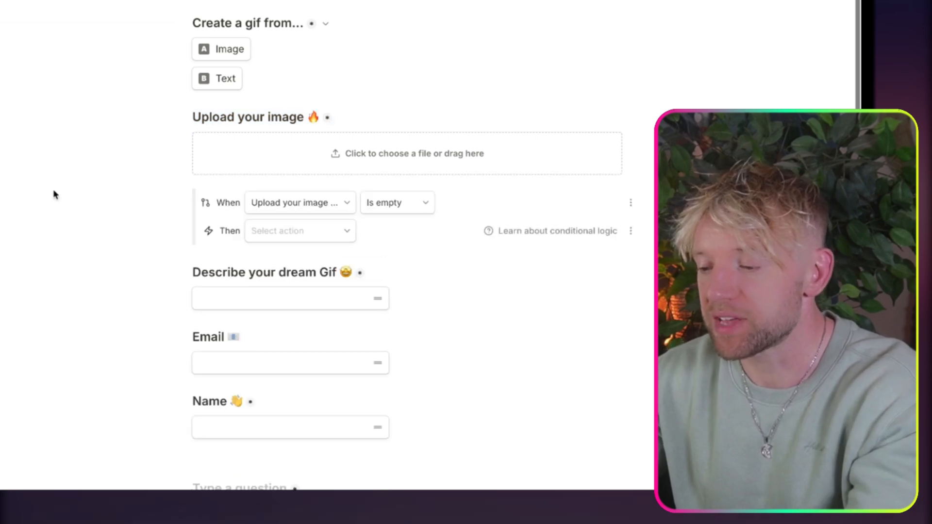
click(328, 209)
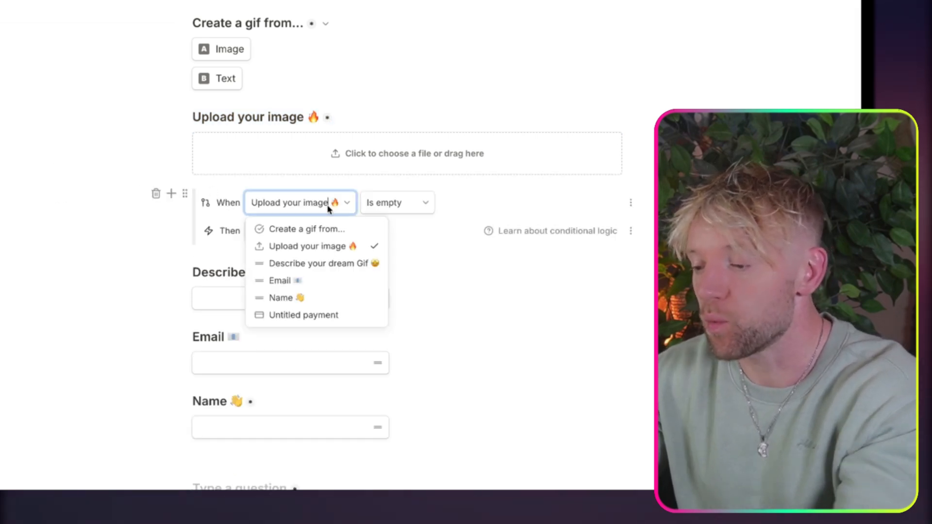
click(313, 229)
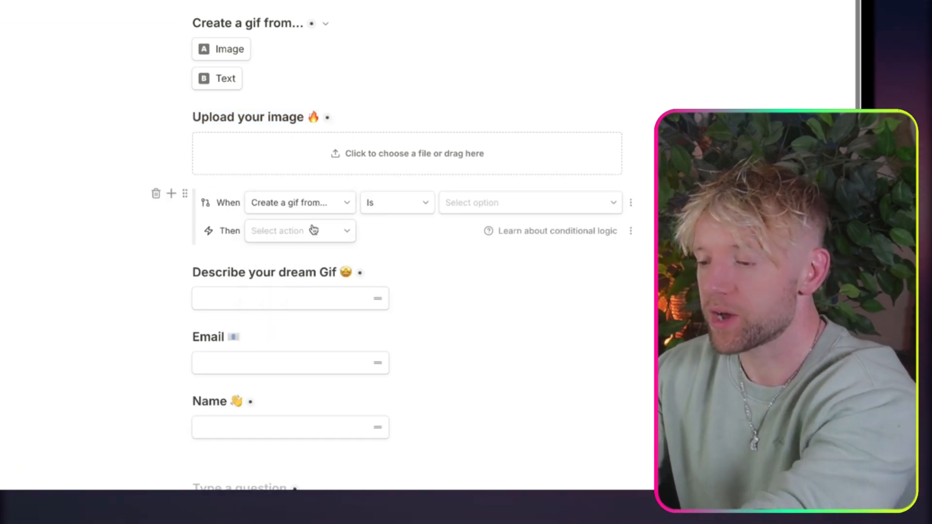
click(476, 210)
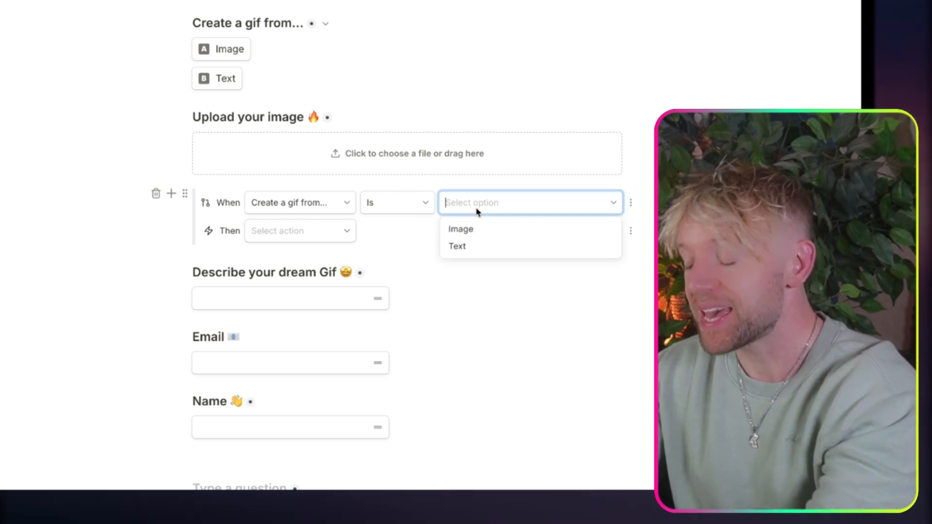
click(480, 235)
Make the Image condition show the "Upload your image" title and its File upload block.
click(326, 230)
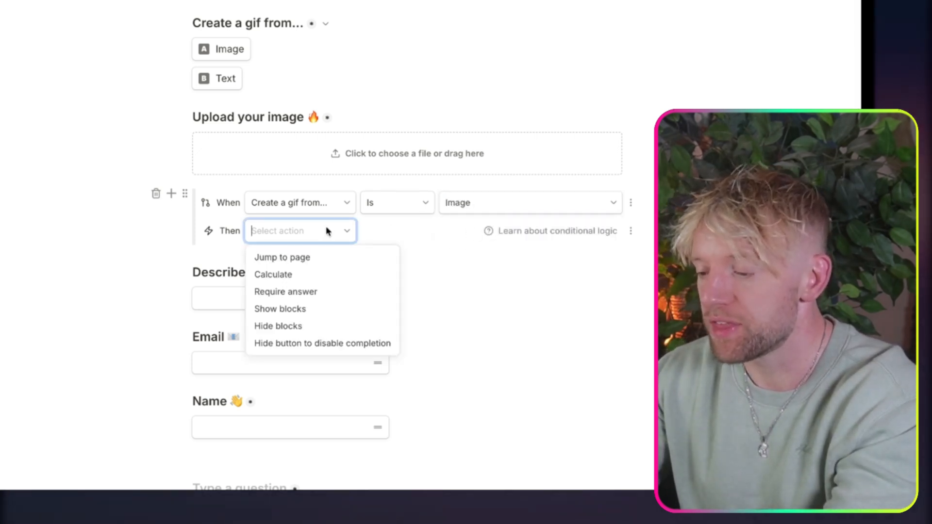
click(296, 309)
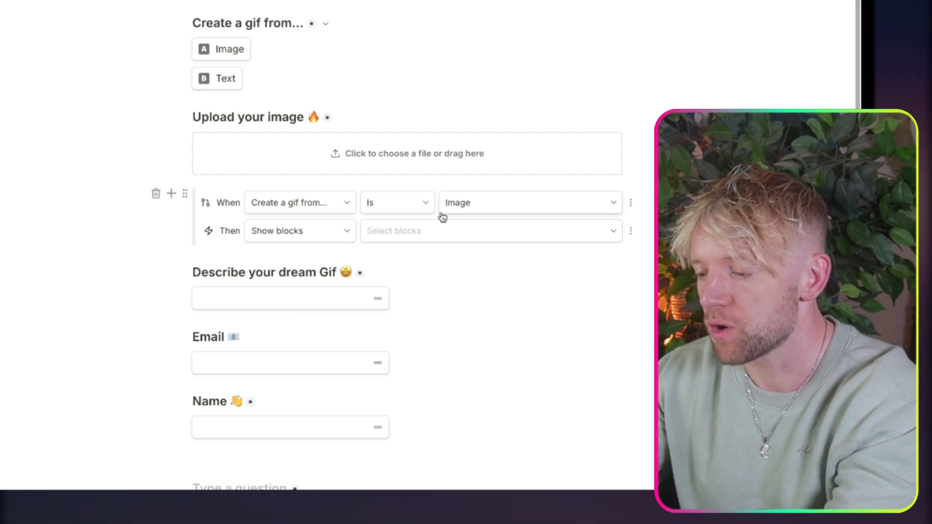
click(429, 232)
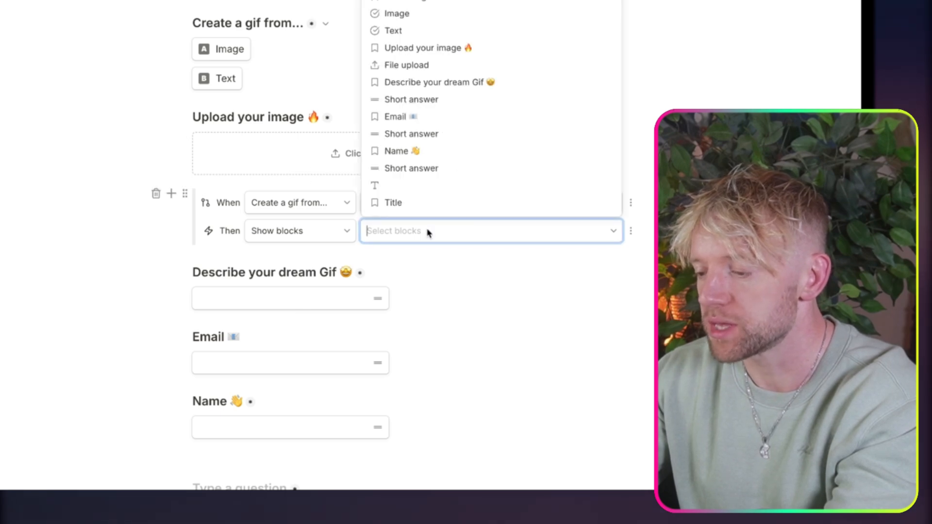
click(453, 49)
click(547, 270)
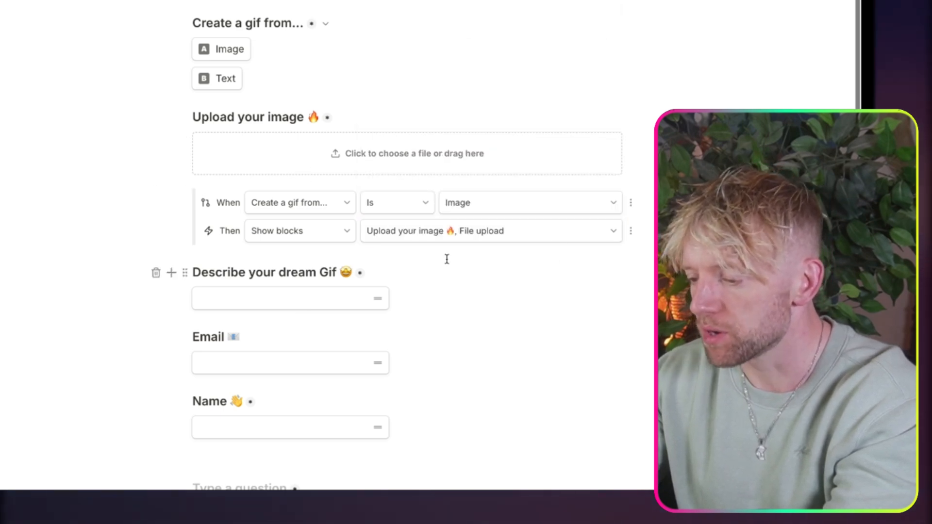
Duplicate the image upload logic block and set the copy's condition to "Create a gif from..." is Text.
click(185, 193)
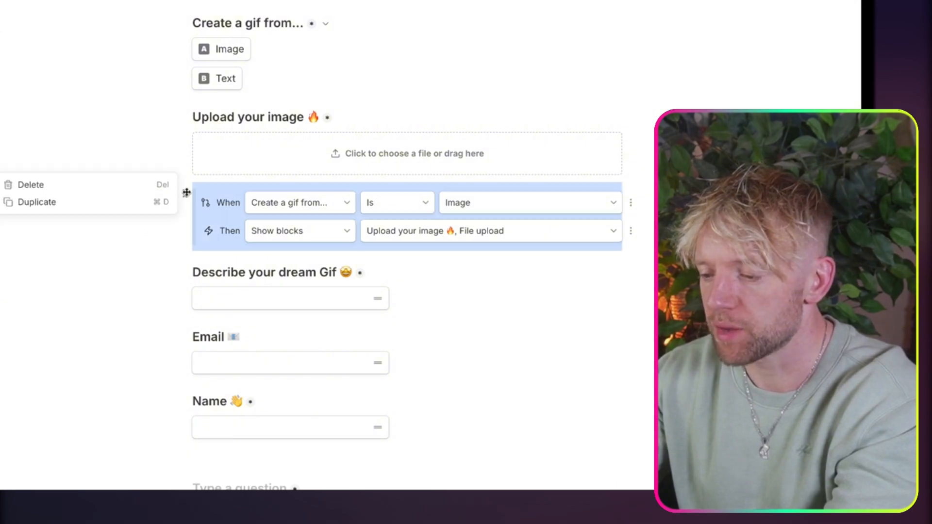
click(100, 202)
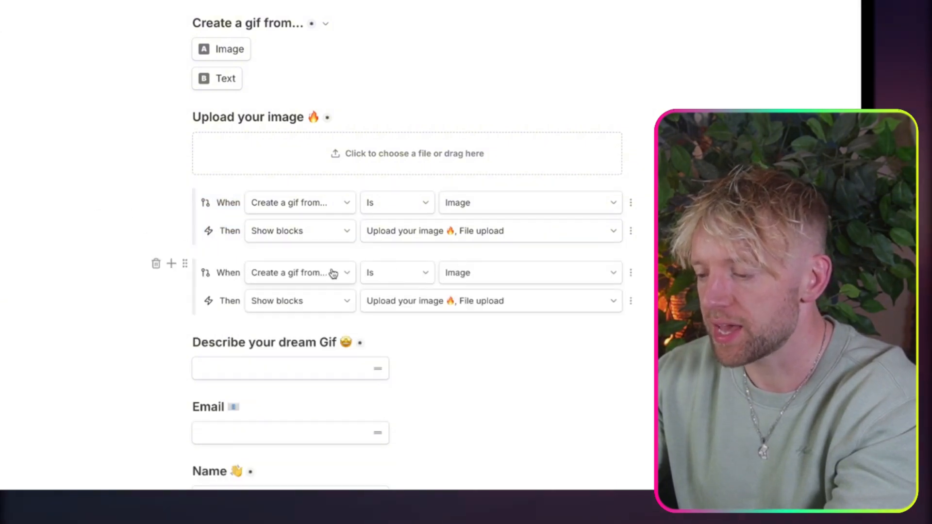
click(456, 273)
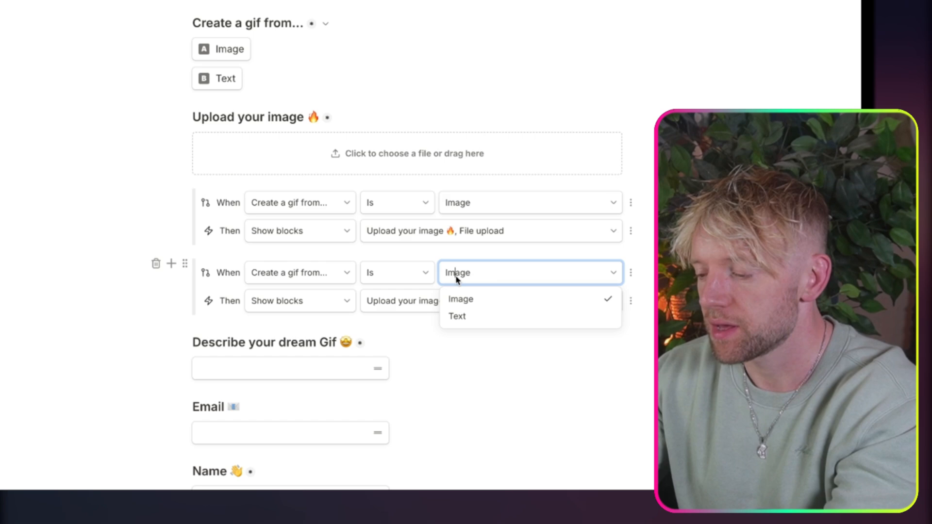
click(472, 320)
Change the duplicated rule's action to hide the "Upload your image" title and its File upload block.
click(319, 303)
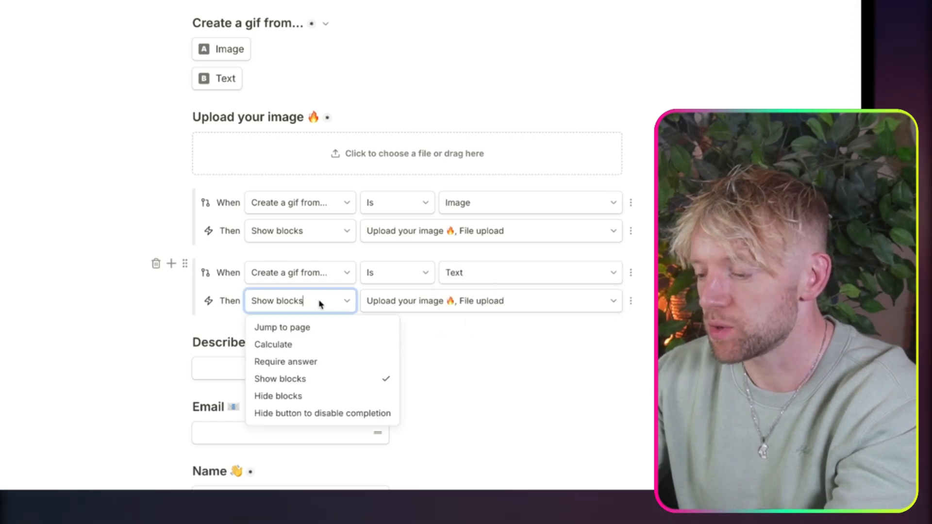
click(294, 396)
click(401, 304)
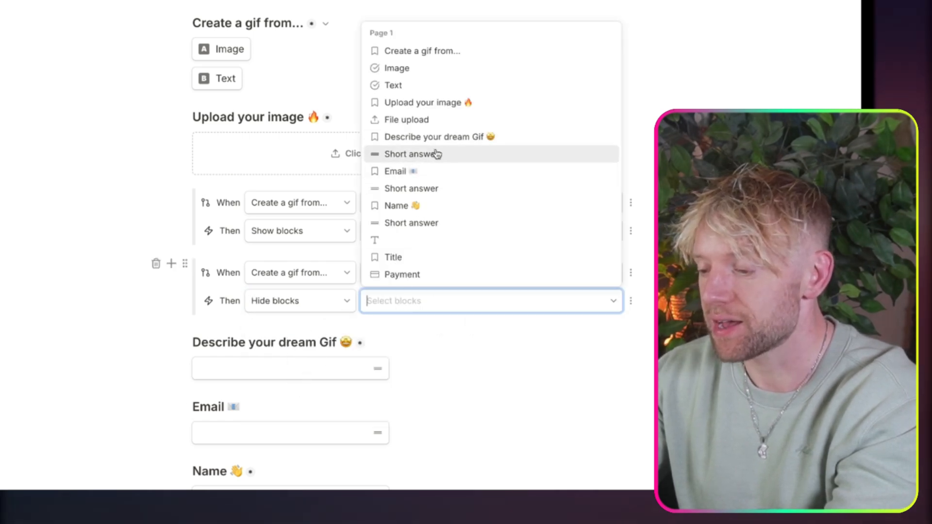
click(458, 102)
click(436, 120)
click(458, 360)
Add conditional logic to the "Describe your dream Gif" question with the condition "Create a gif from..." is Text.
scroll(458, 357, down, 1)
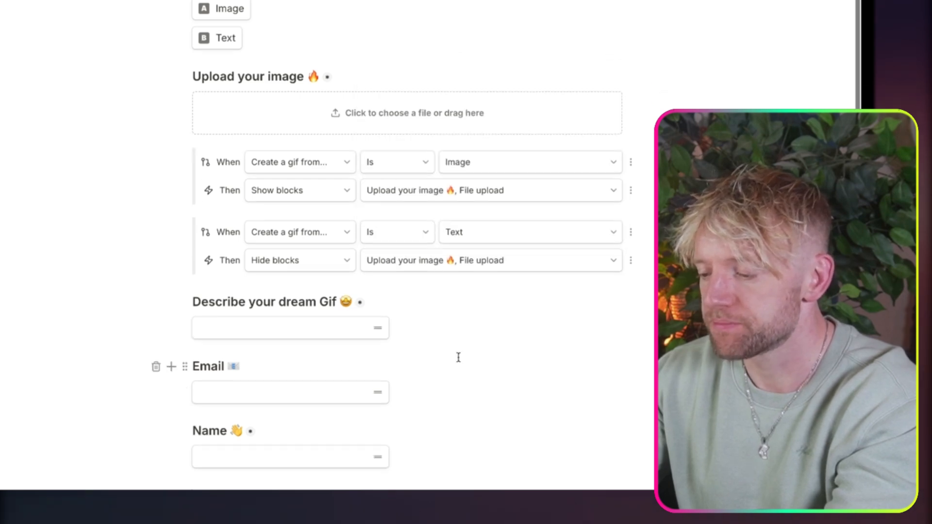
scroll(458, 357, down, 1)
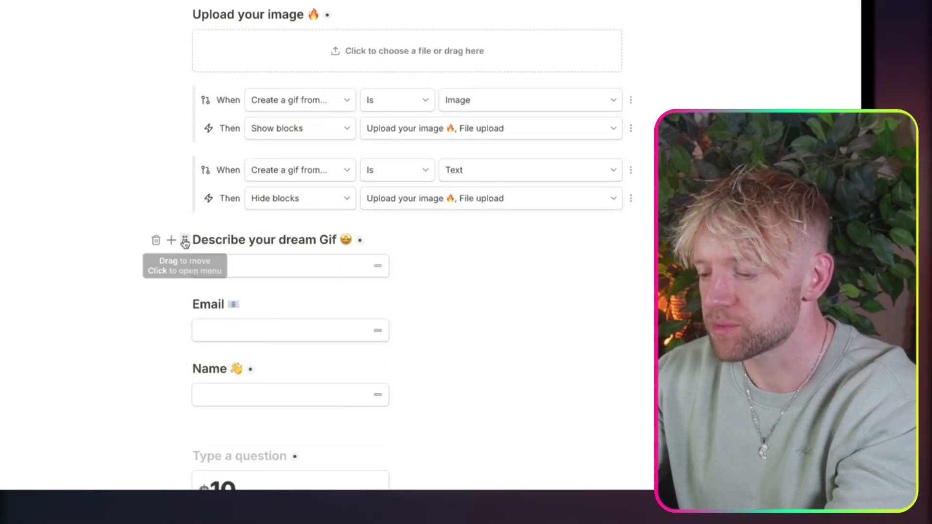
click(185, 240)
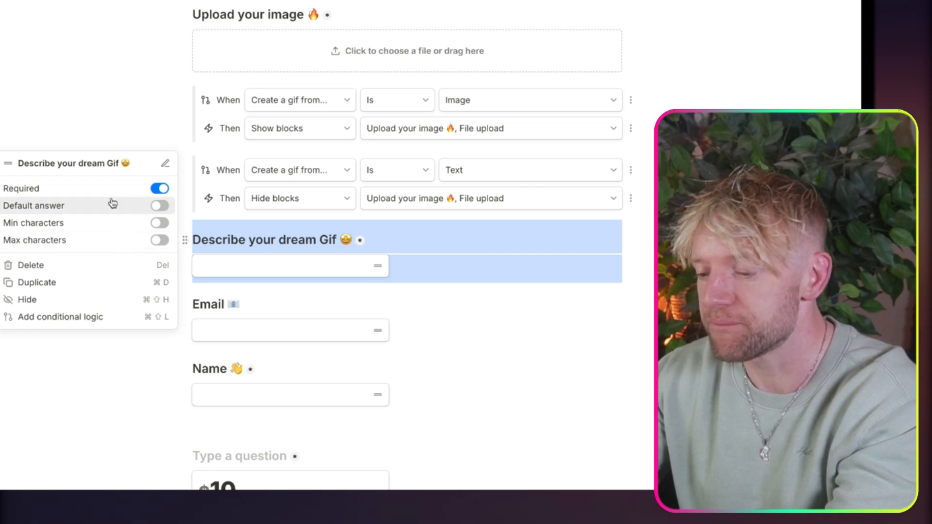
click(73, 317)
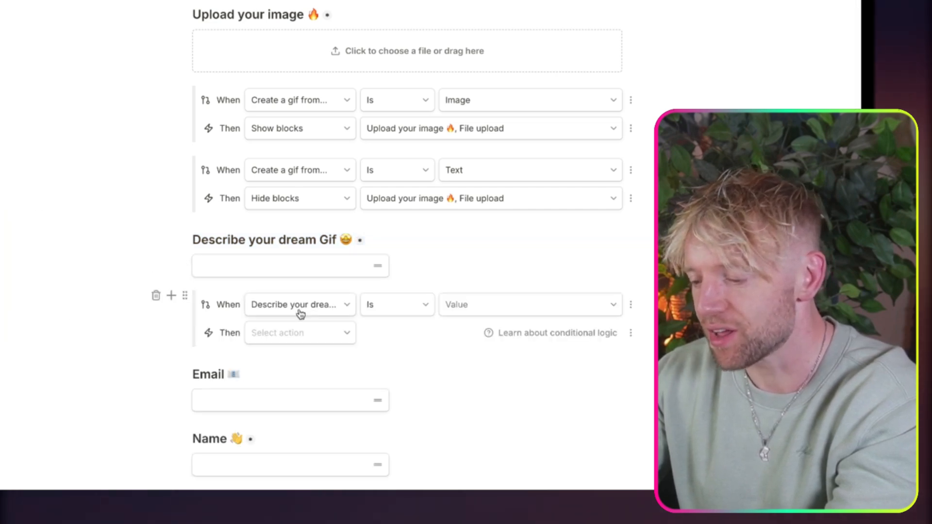
scroll(320, 328, down, 2)
scroll(325, 207, up, 2)
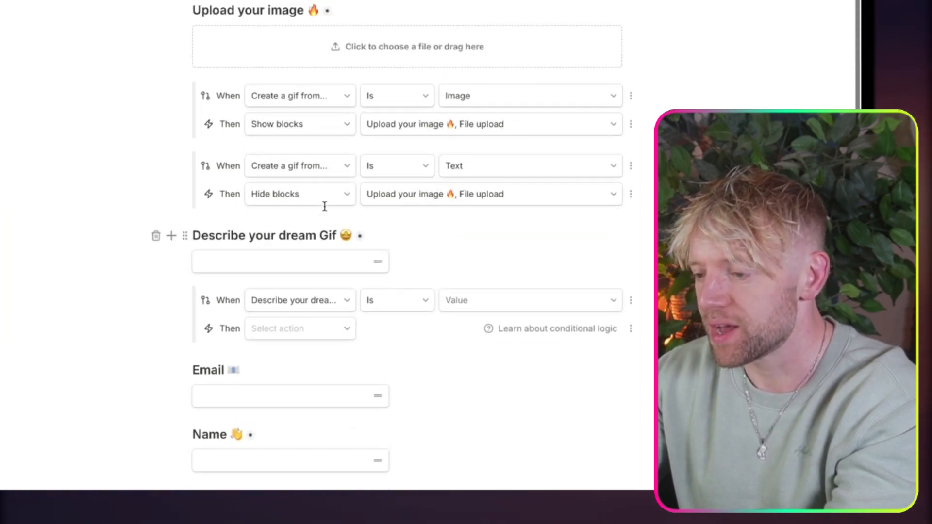
scroll(325, 206, up, 2)
scroll(302, 321, down, 1)
click(293, 350)
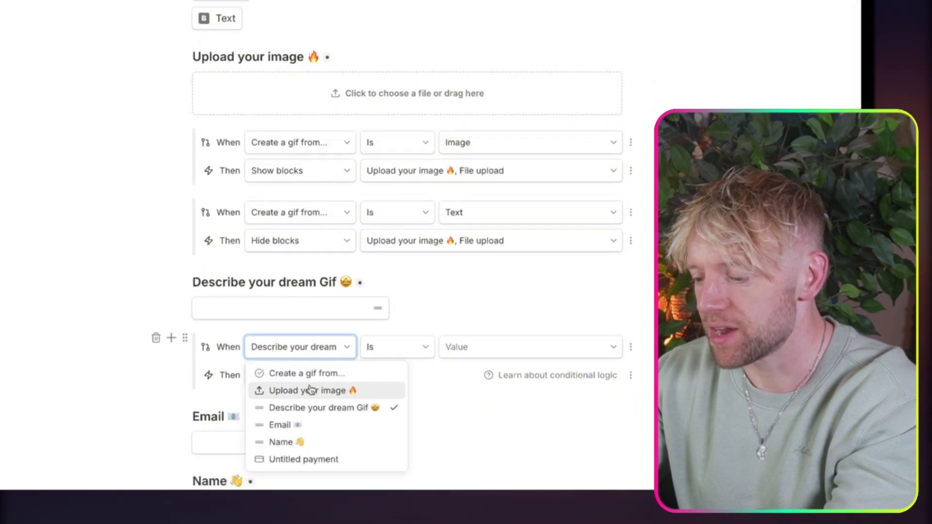
click(310, 373)
click(480, 347)
click(465, 390)
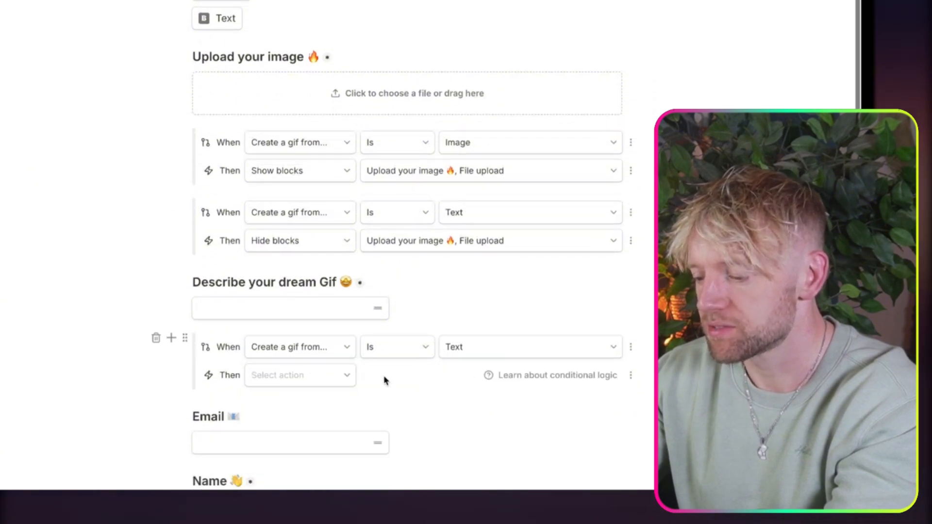
Make the dream Gif rule show the "Describe your dream Gif" title and its Short answer block.
click(322, 375)
click(296, 316)
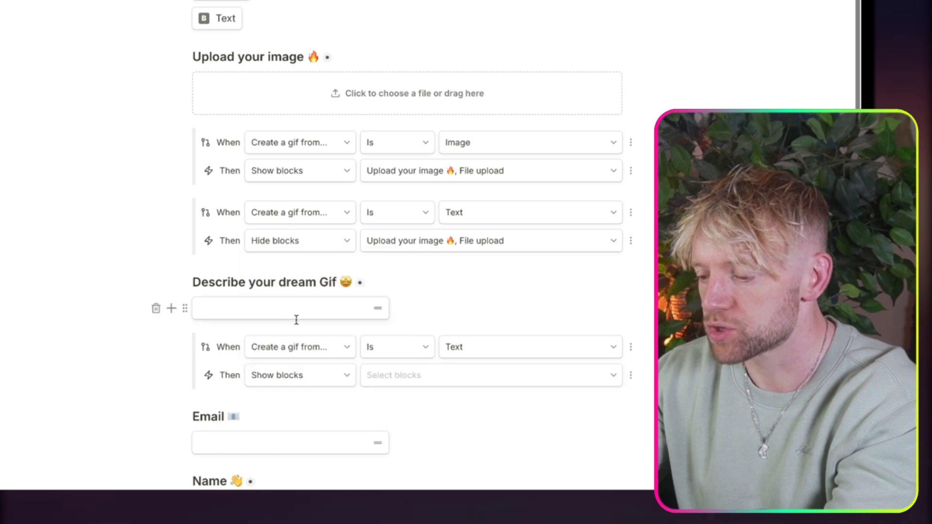
click(407, 375)
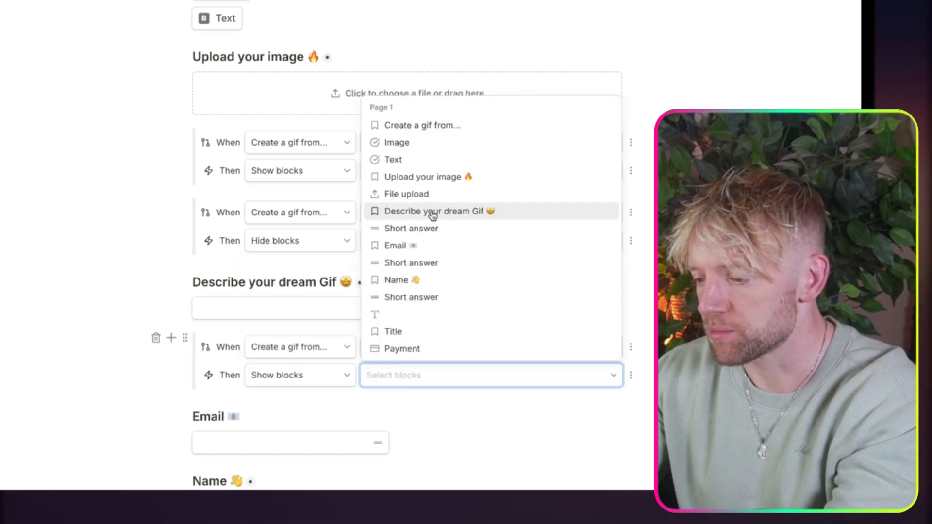
click(431, 216)
click(405, 414)
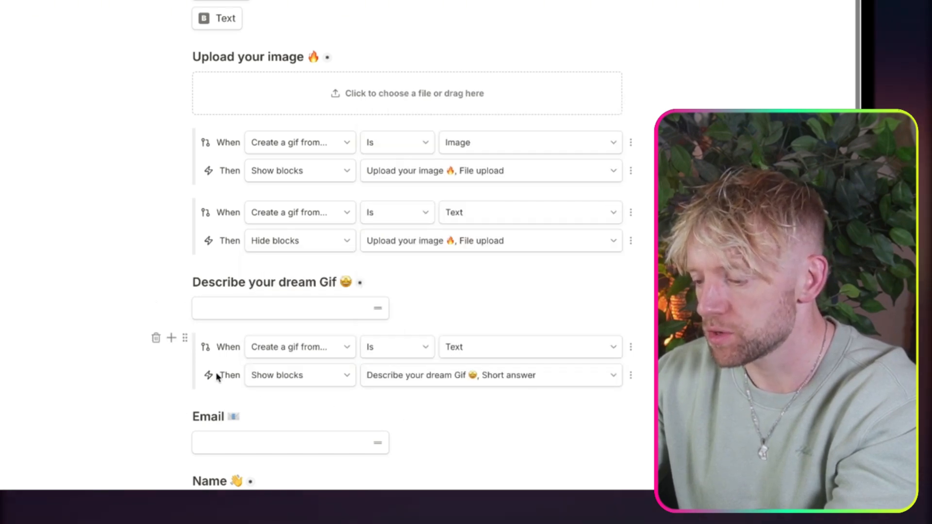
Duplicate the dream Gif logic block and set the copy's condition to "Create a gif from..." is Image.
click(188, 338)
click(138, 345)
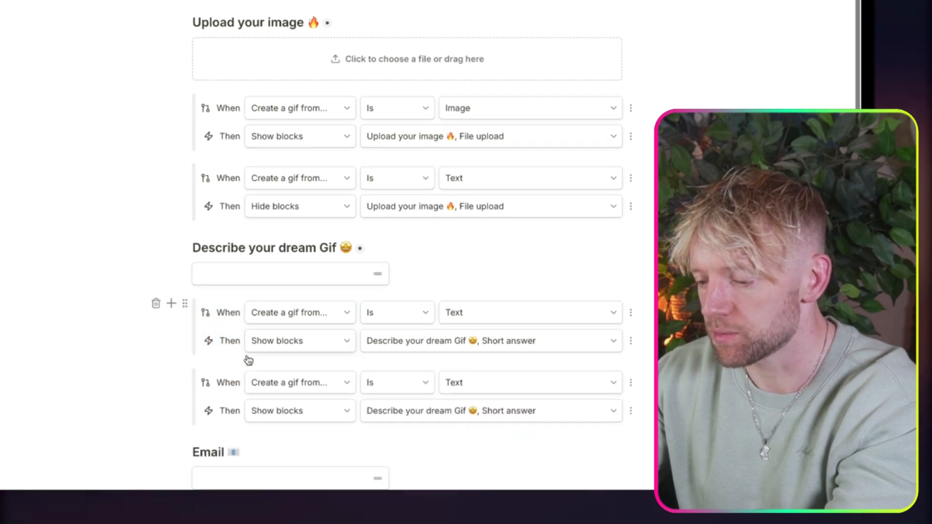
scroll(249, 359, down, 2)
click(482, 304)
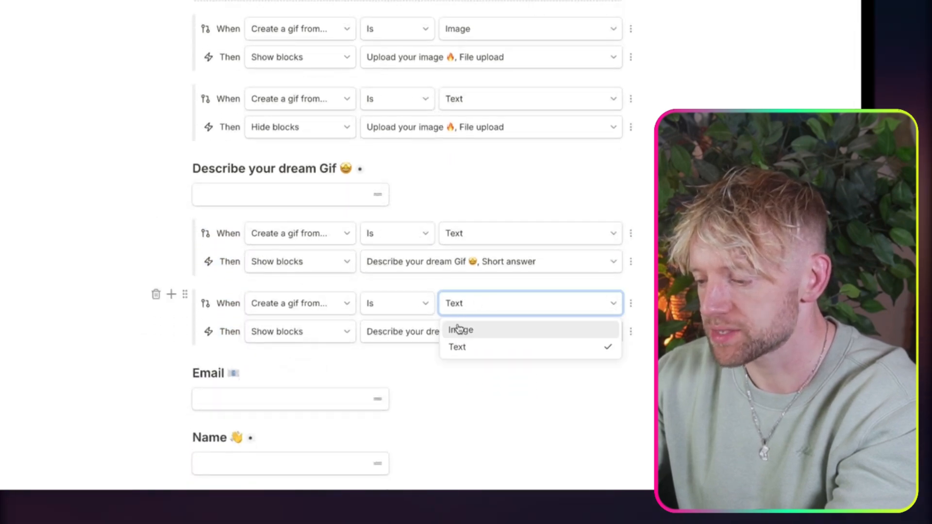
click(462, 332)
Change the duplicated dream Gif rule's action to hide the "Describe your dream Gif" title and its Short answer block.
click(340, 331)
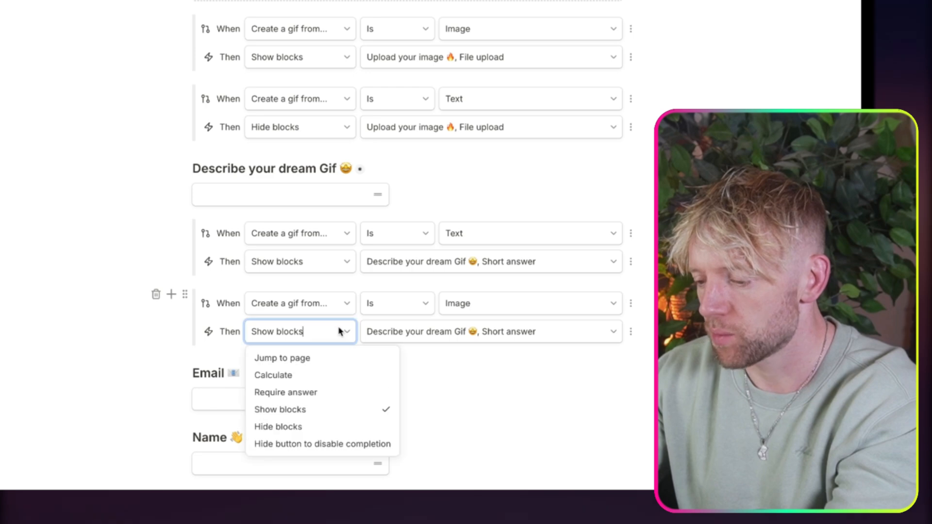
click(308, 427)
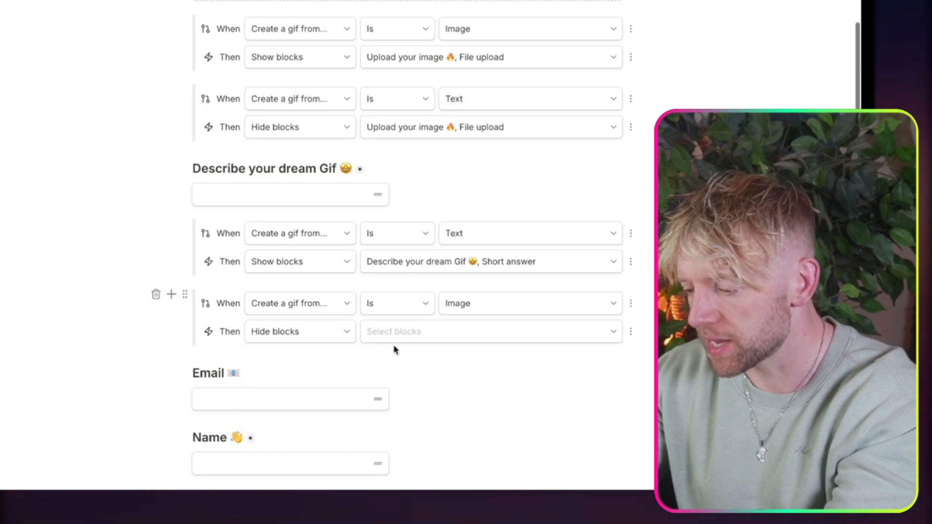
click(416, 332)
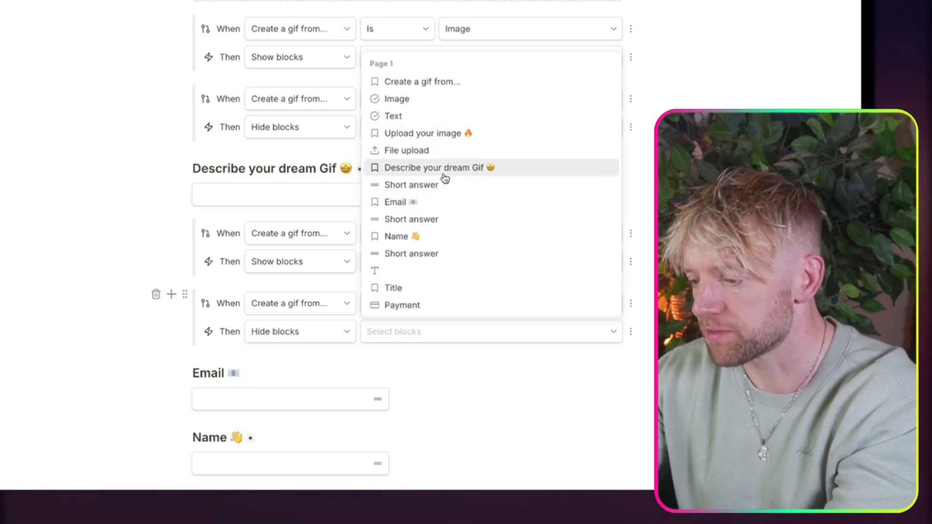
click(443, 171)
click(443, 185)
click(501, 324)
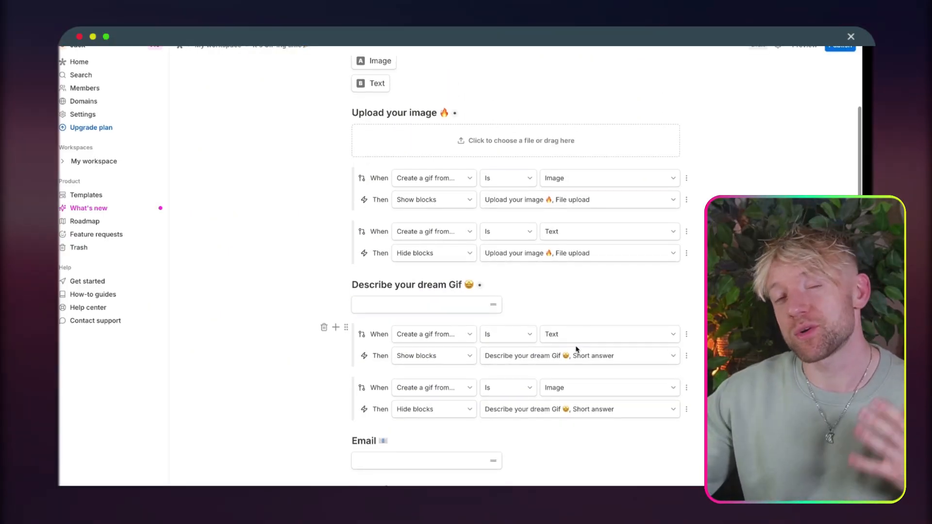
Publish the "It's Gif-ing time" form.
scroll(577, 350, up, 1)
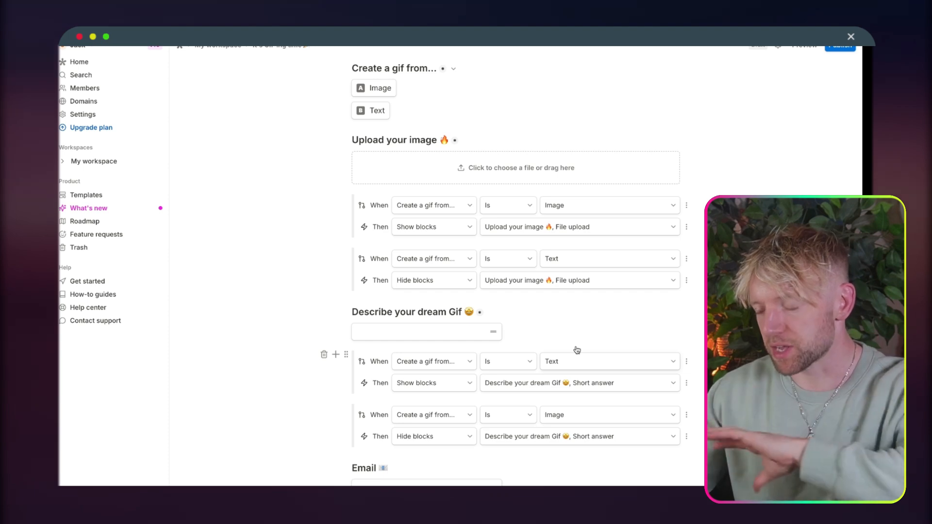
scroll(577, 349, up, 4)
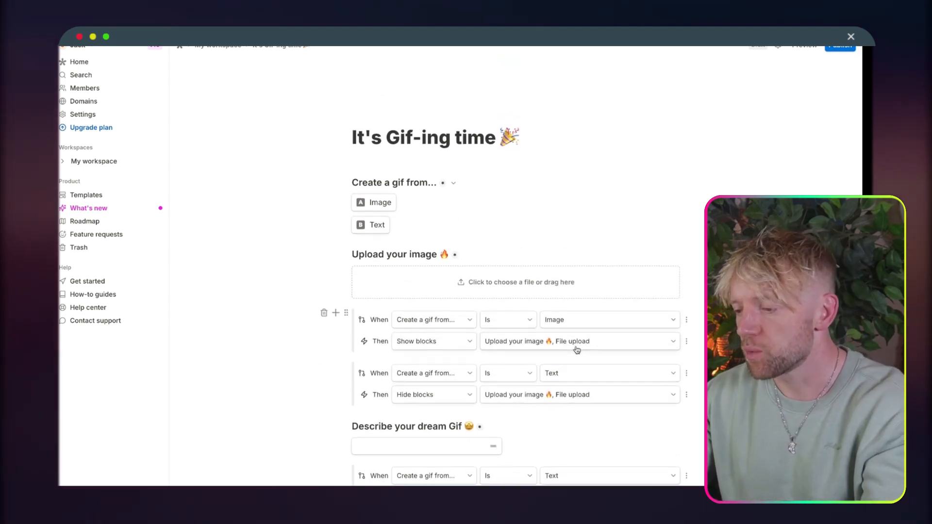
scroll(576, 350, down, 10)
scroll(577, 349, up, 10)
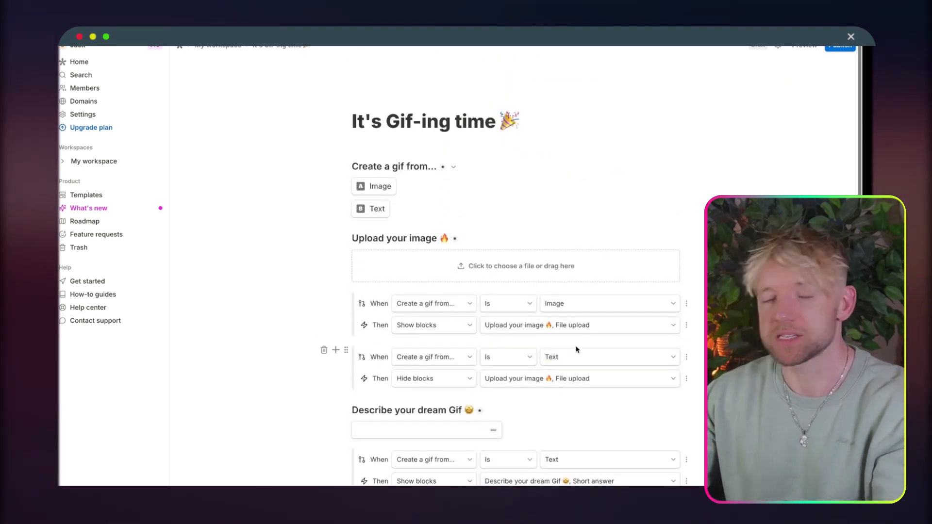
scroll(576, 349, up, 1)
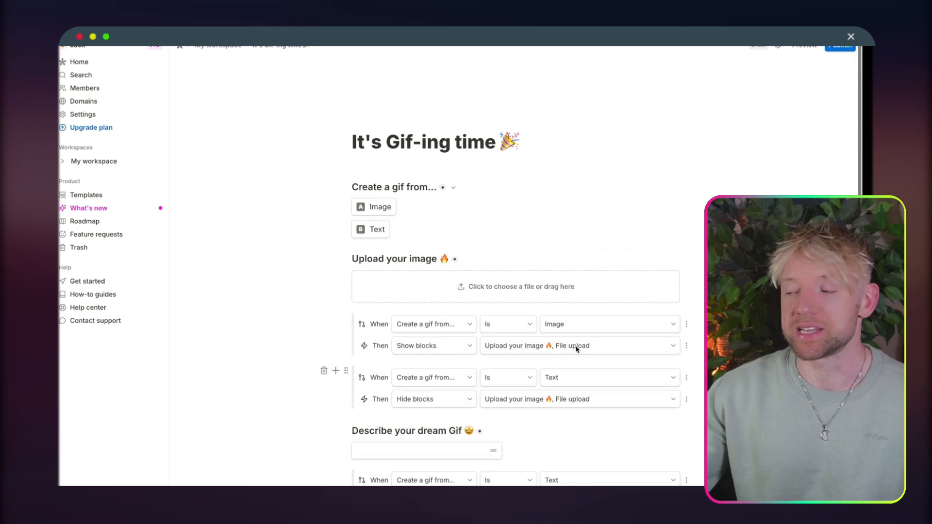
click(838, 49)
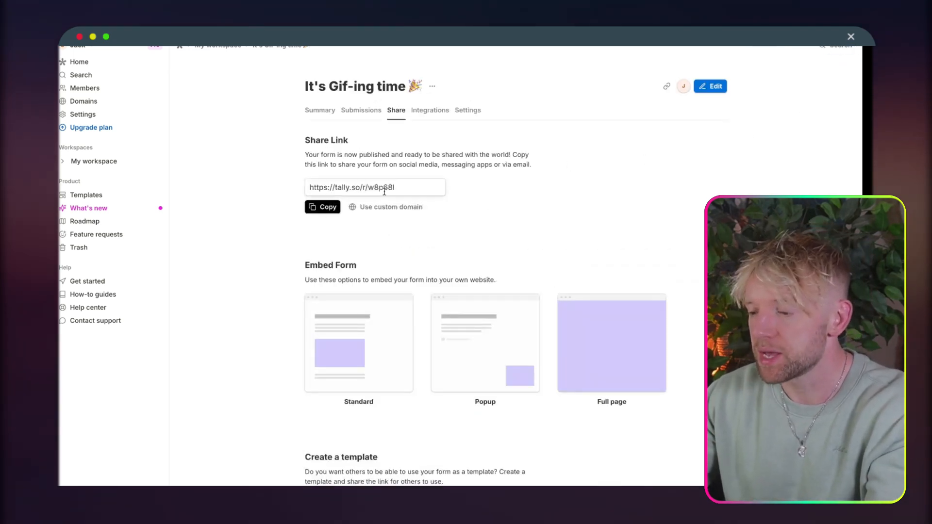
Open the form's Standard embed options with transparent background enabled and copy the HTML embed code.
scroll(376, 253, down, 2)
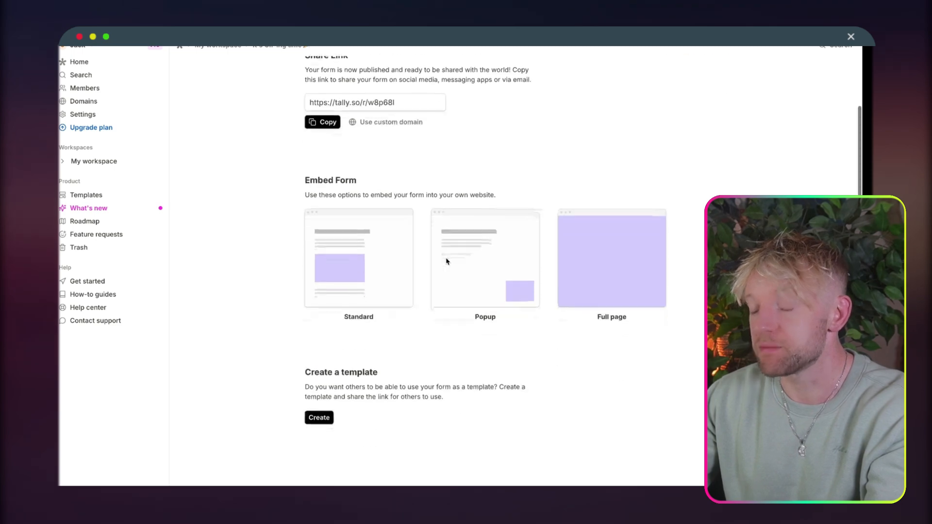
click(352, 256)
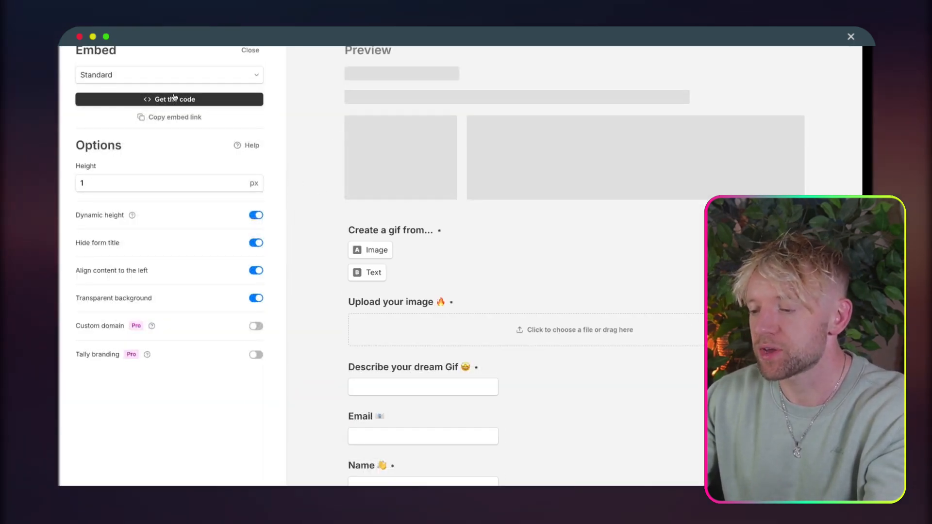
click(253, 301)
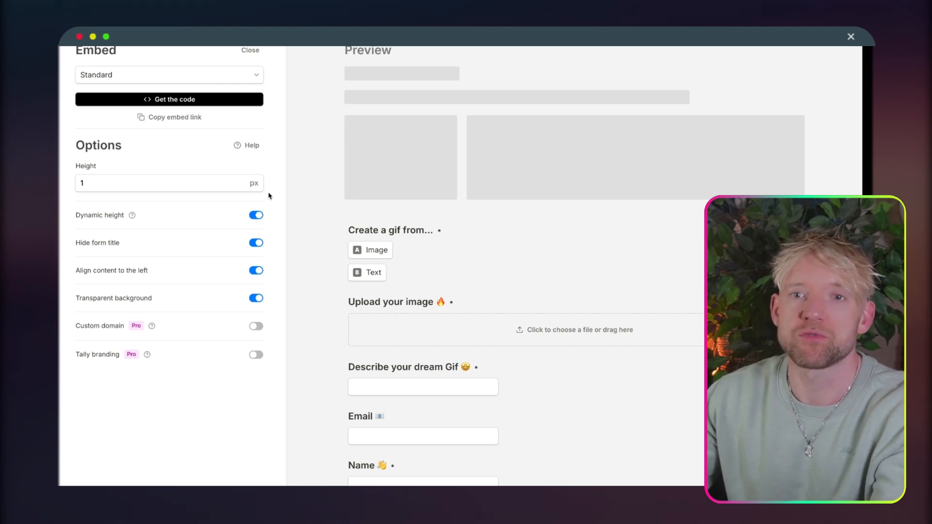
click(212, 100)
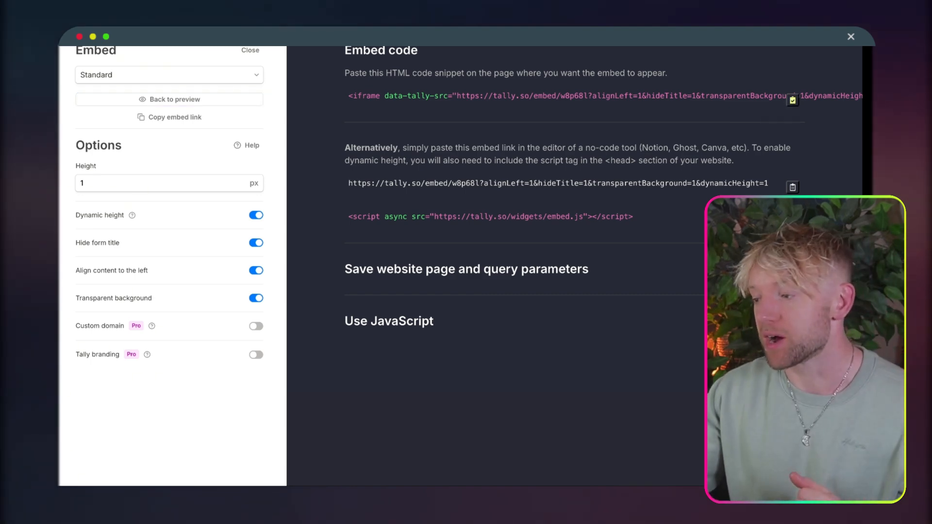
Switch to Carrd in a new browser tab and open its starting-point templates.
right_click(663, 5)
click(682, 54)
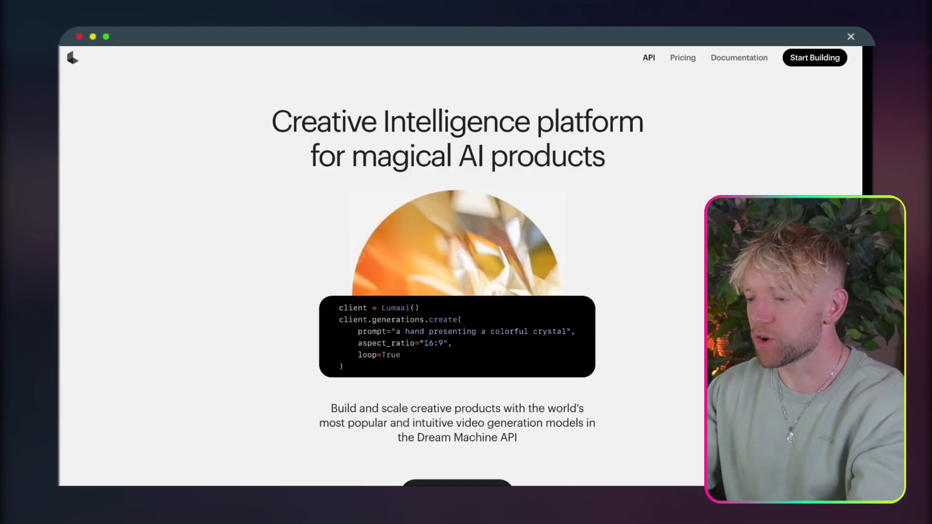
text(crr)
key(BackSpace)
key(BackSpace)
text(A)
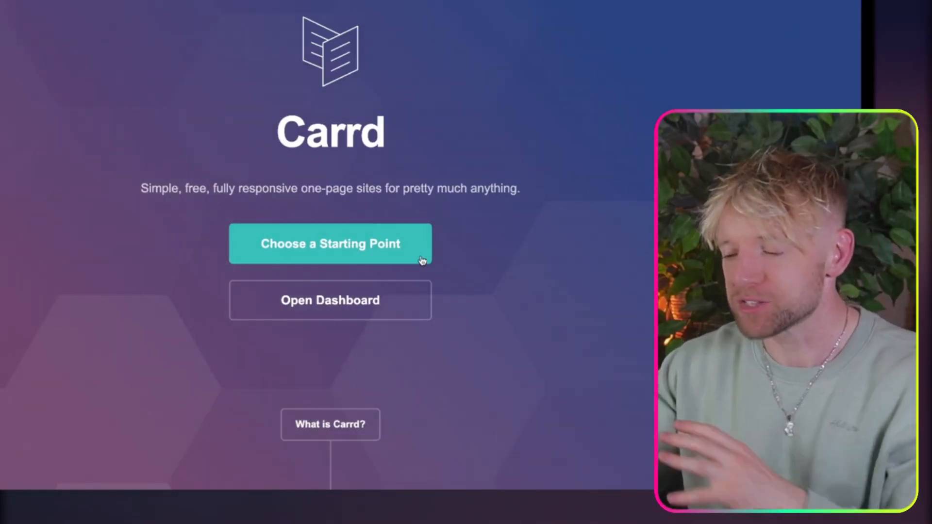
click(351, 257)
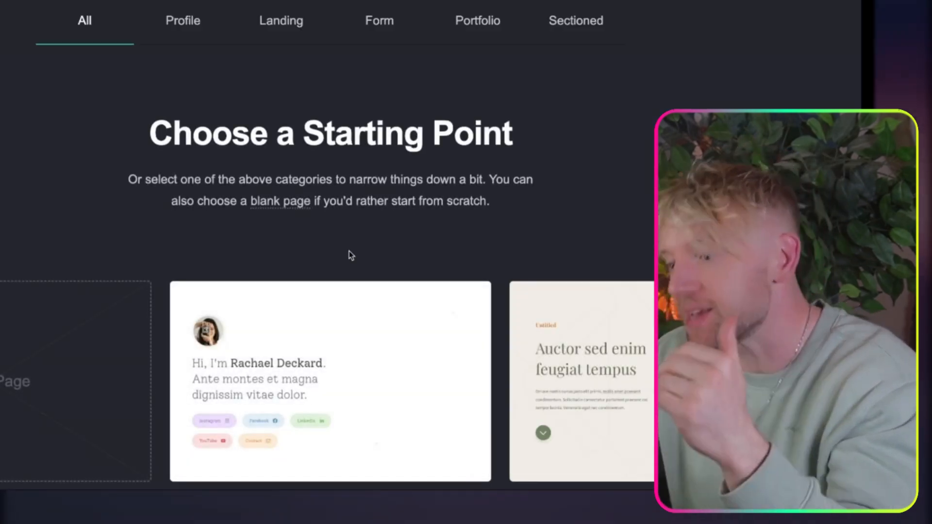
Browse the starting-point templates for a page design that could host the form.
scroll(349, 252, down, 7)
scroll(350, 255, down, 8)
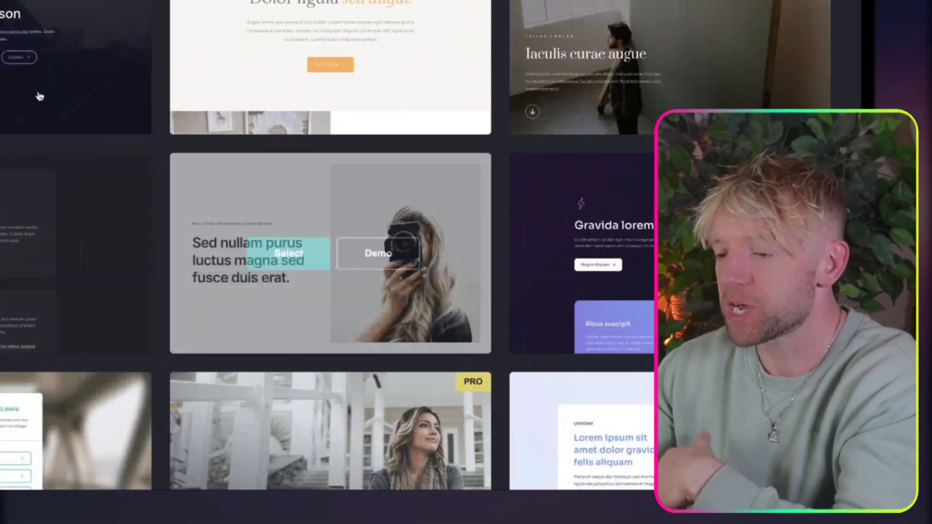
scroll(159, 189, down, 6)
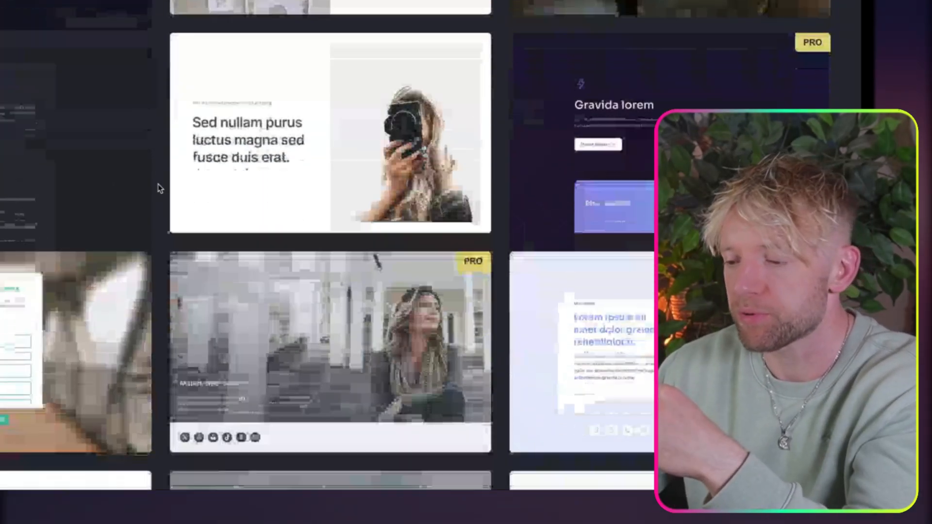
scroll(159, 188, down, 7)
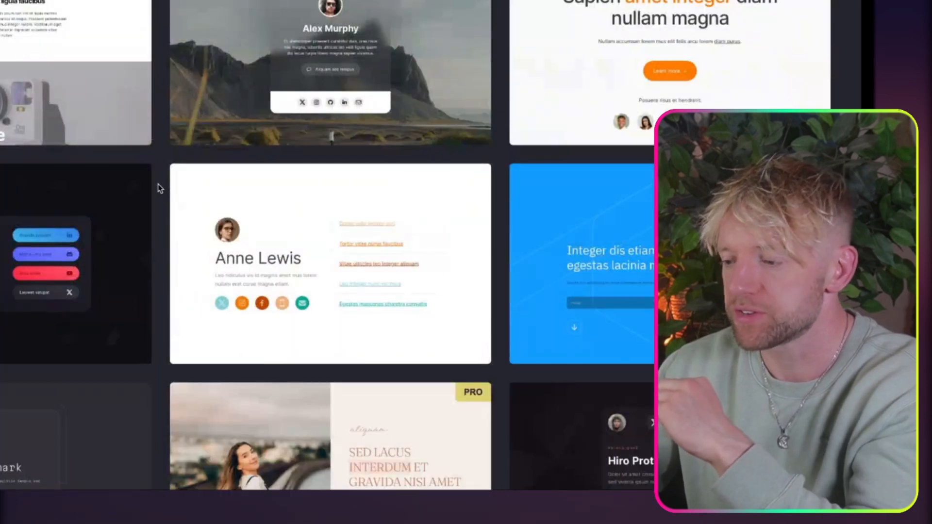
scroll(160, 188, up, 10)
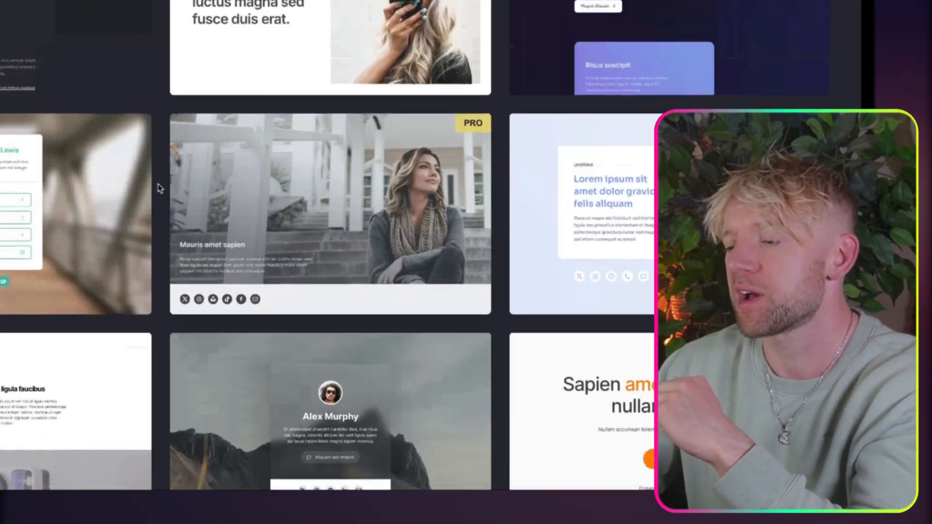
scroll(159, 189, up, 18)
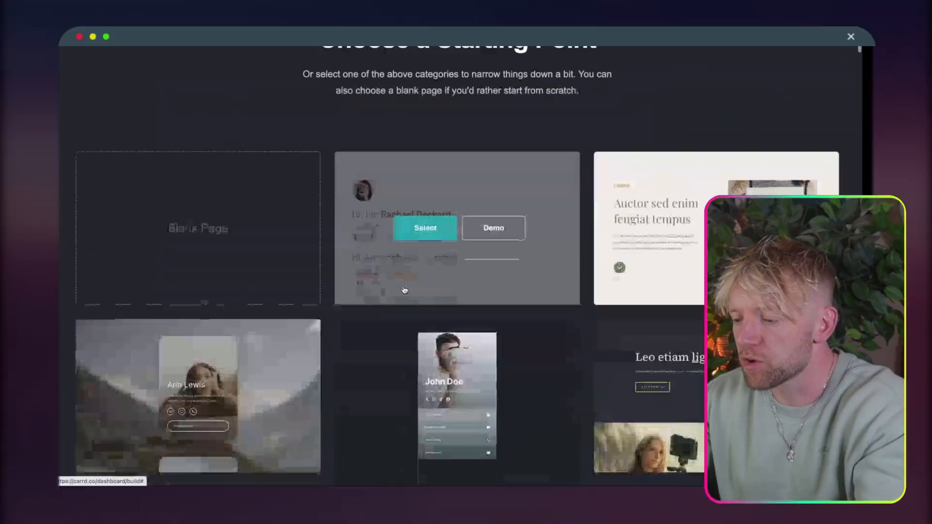
scroll(263, 358, down, 12)
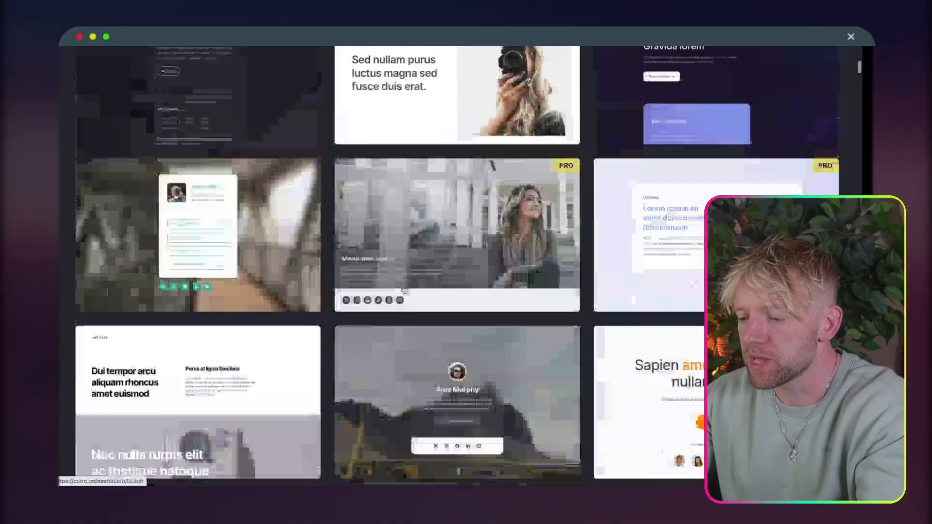
scroll(405, 291, up, 12)
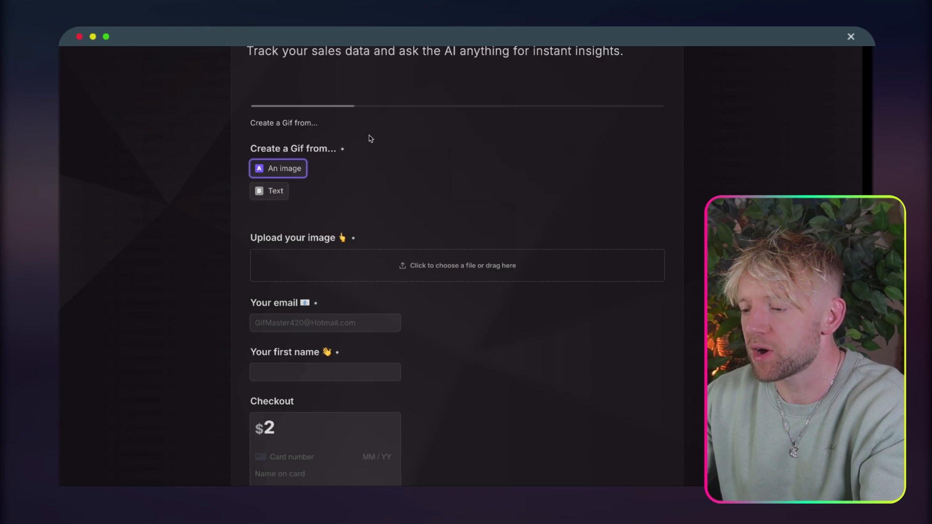
scroll(370, 138, up, 5)
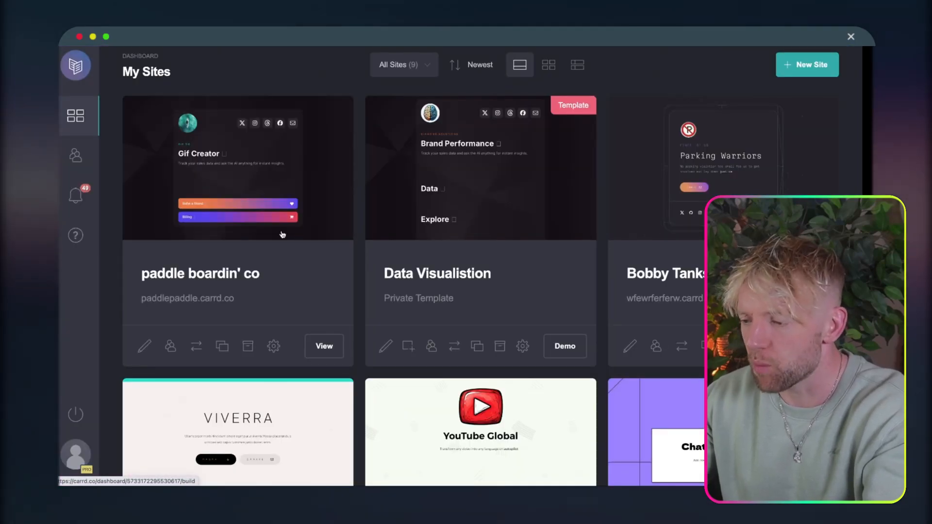
Open the "paddle boardin' co" site from the Carrd dashboard for editing.
click(143, 347)
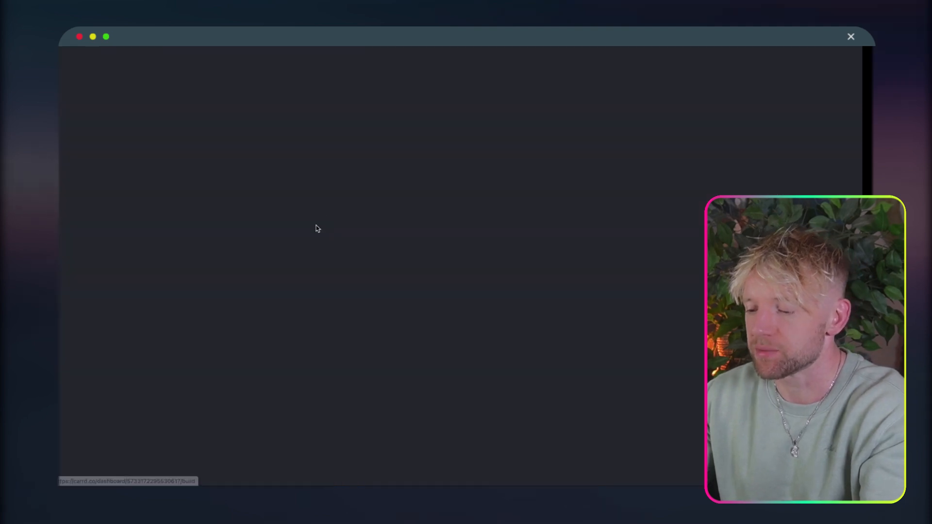
click(432, 294)
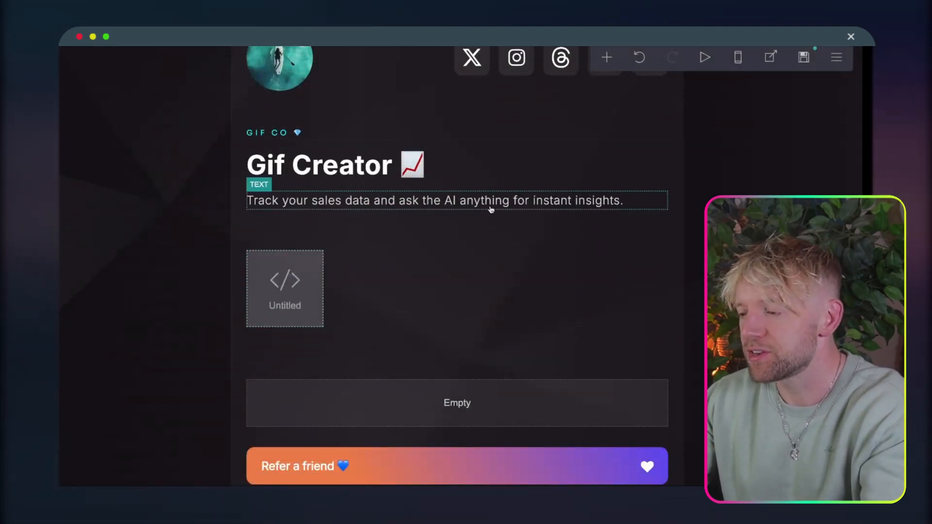
scroll(502, 268, up, 2)
click(607, 57)
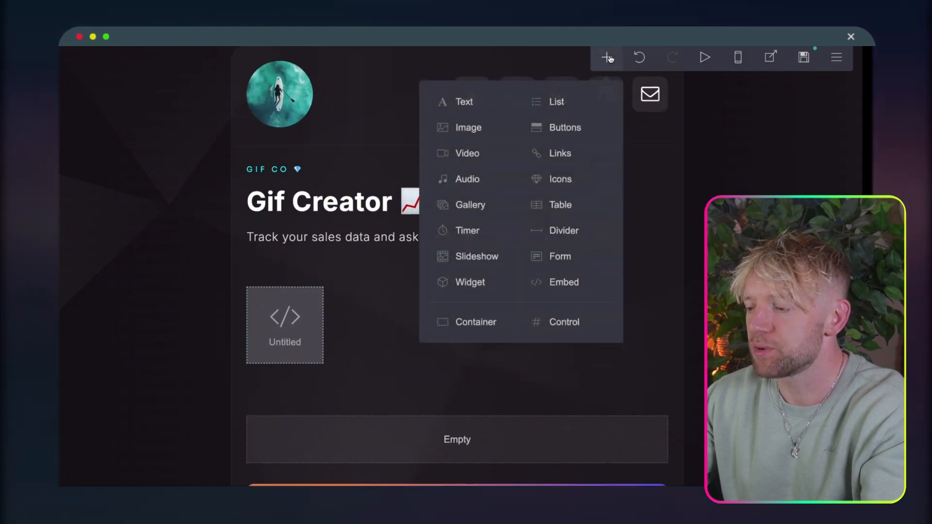
click(545, 287)
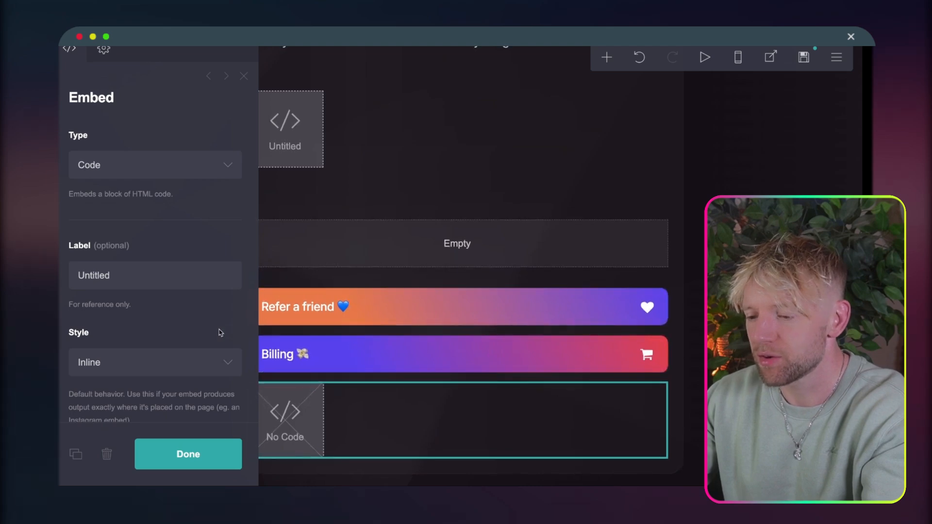
scroll(172, 313, down, 3)
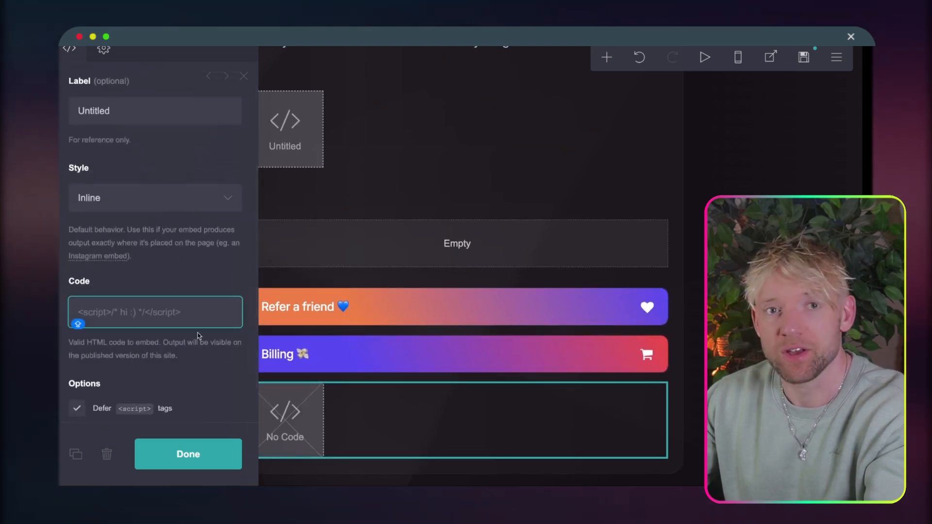
click(430, 416)
click(427, 410)
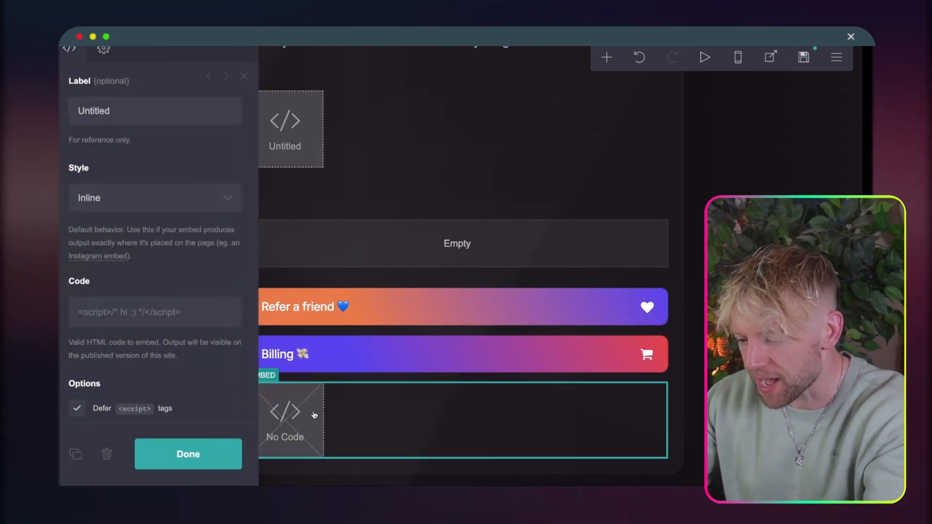
click(106, 455)
Replace the code of the existing embed below the Gif Creator heading with the copied Tally form embed code.
scroll(354, 341, up, 3)
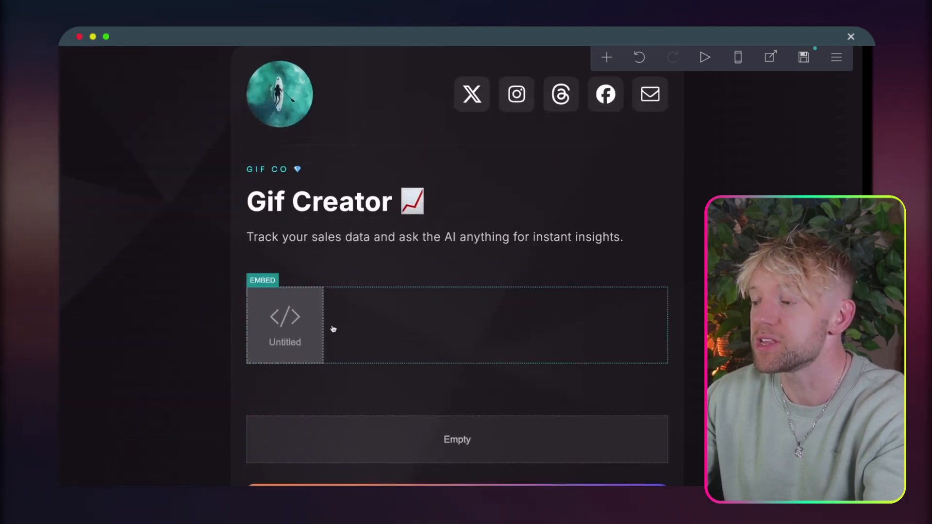
click(321, 335)
scroll(180, 335, down, 2)
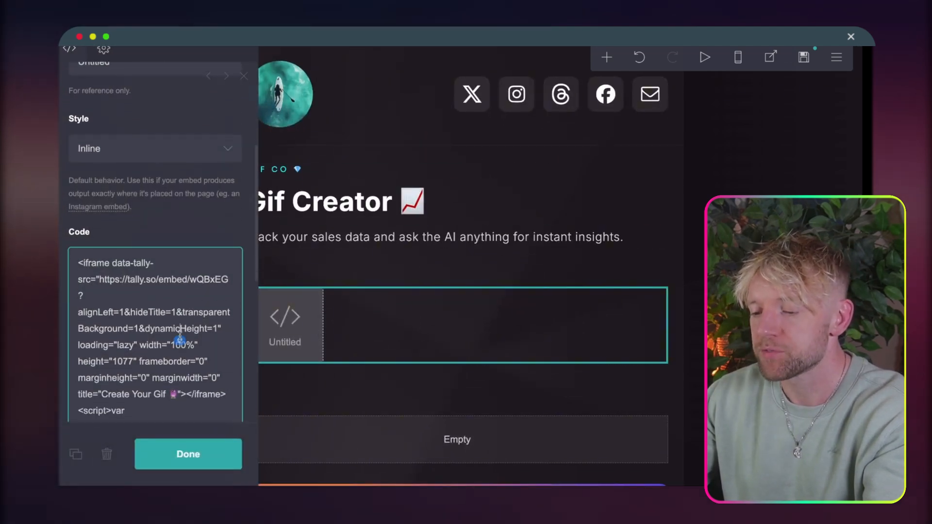
key(super+a)
key(BackSpace)
key(super+v)
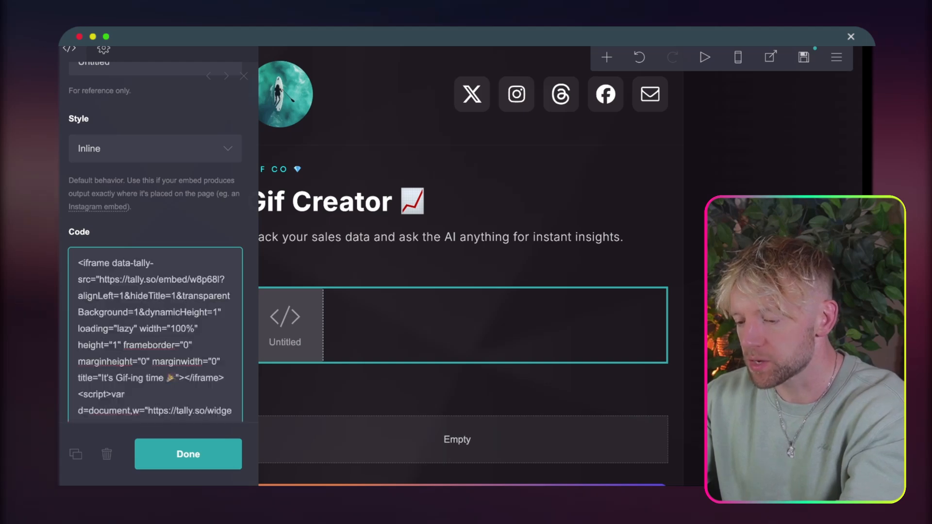
scroll(156, 340, down, 5)
click(190, 461)
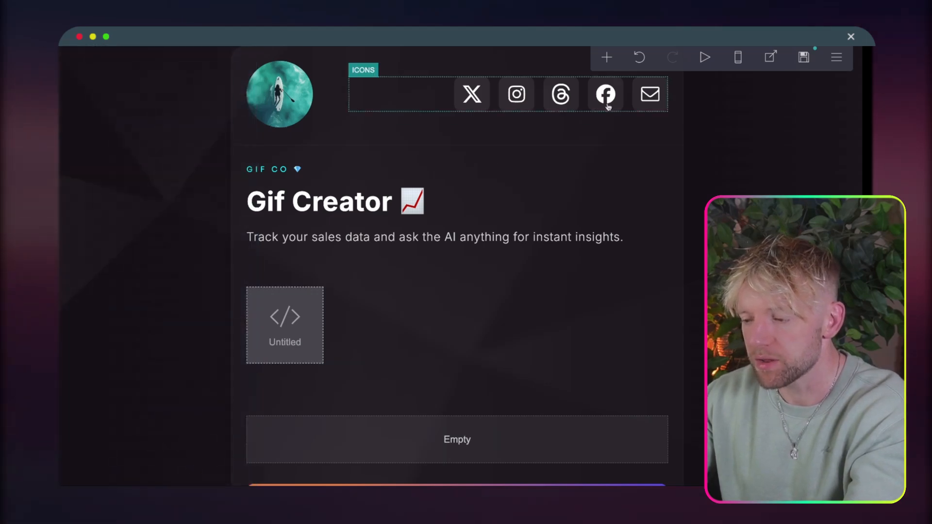
Publish the site changes and review the embedded form on the live page paddlepaddle.carrd.co.
click(803, 57)
click(181, 448)
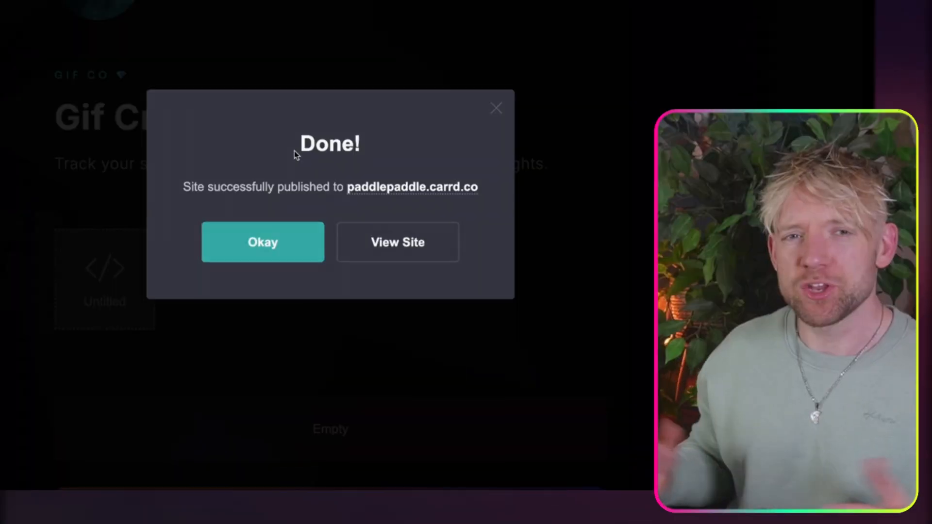
click(376, 190)
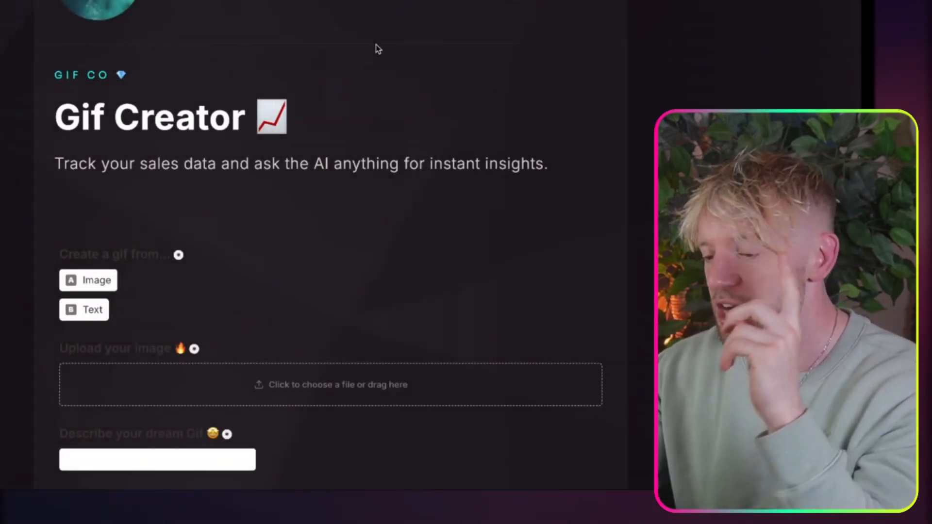
scroll(291, 256, down, 2)
scroll(291, 256, down, 2)
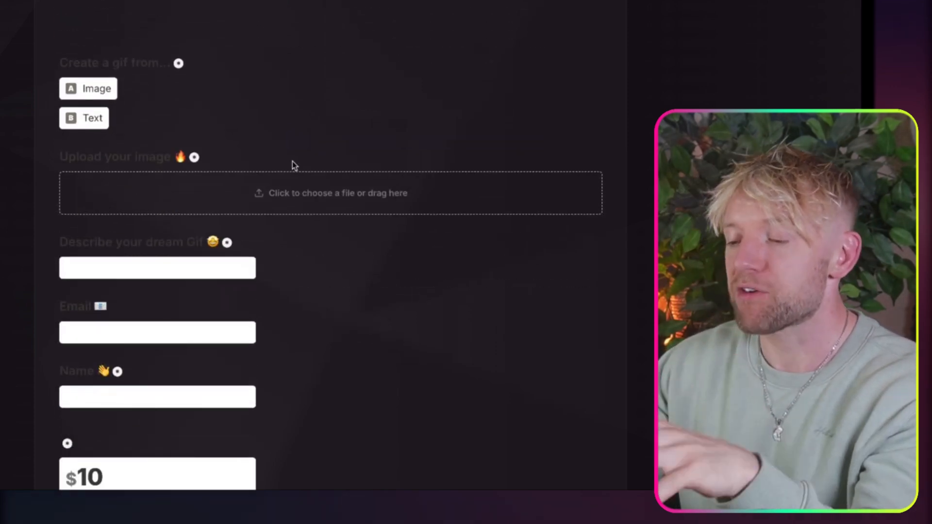
scroll(292, 165, up, 1)
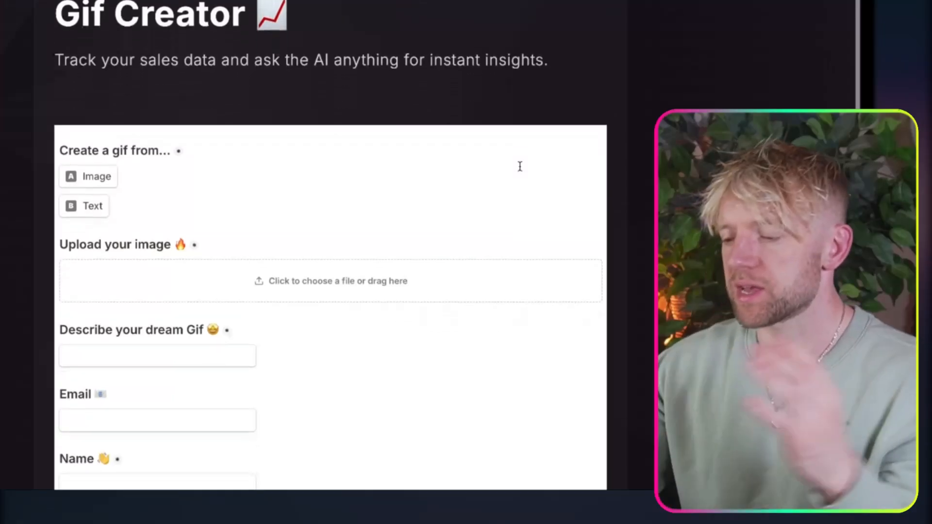
scroll(519, 167, down, 3)
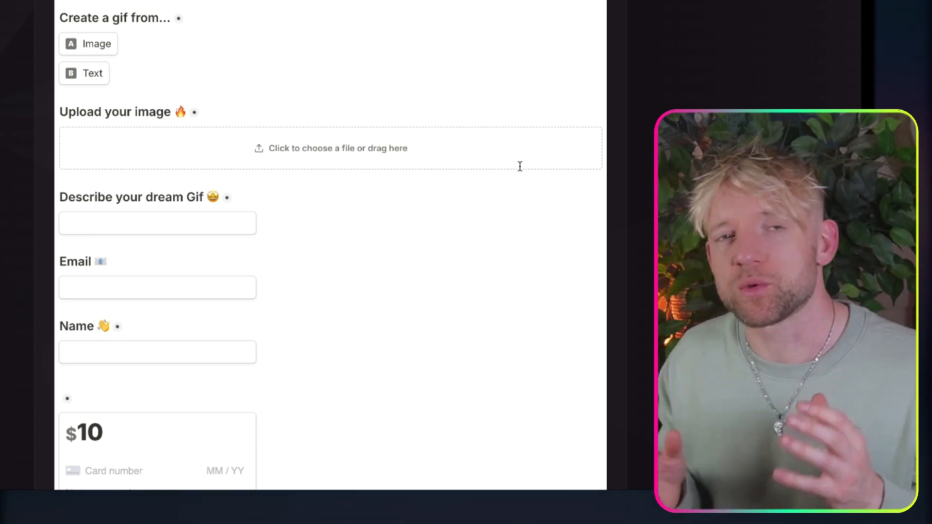
scroll(520, 166, up, 2)
scroll(520, 166, up, 3)
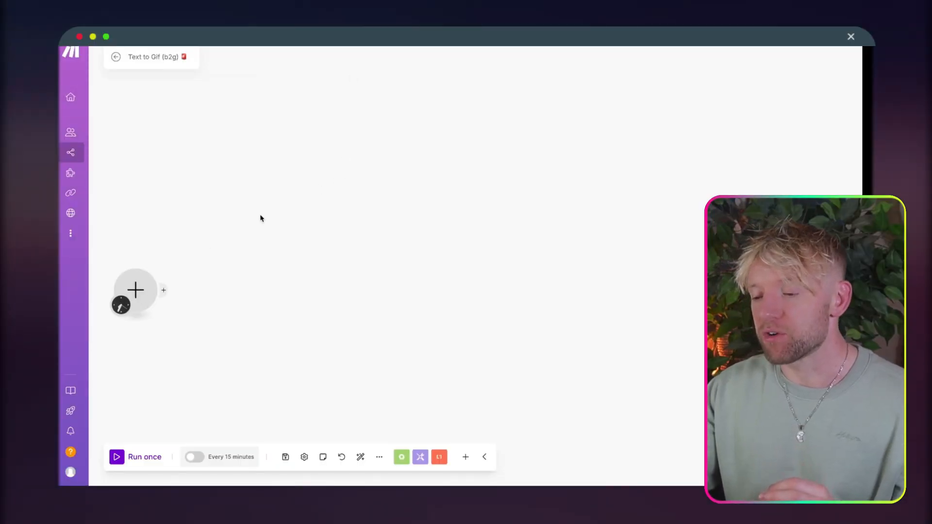
click(247, 244)
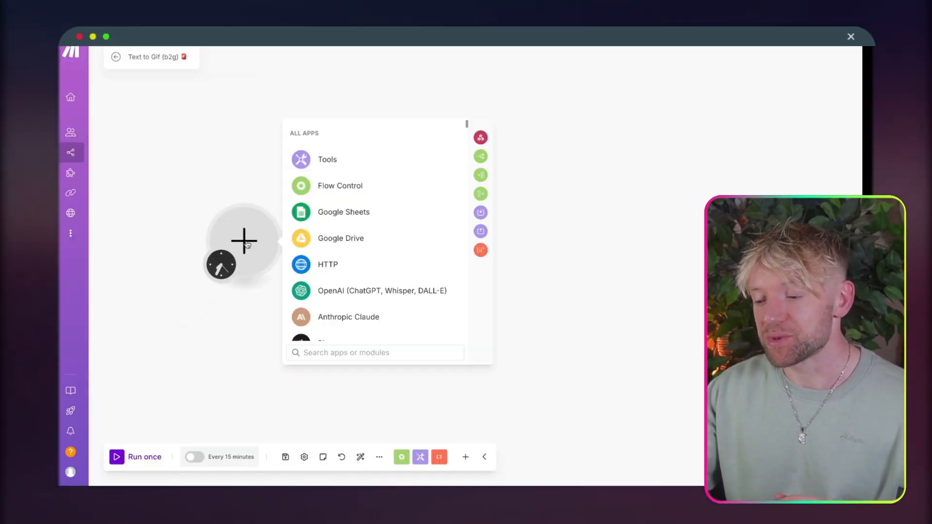
text(TAL)
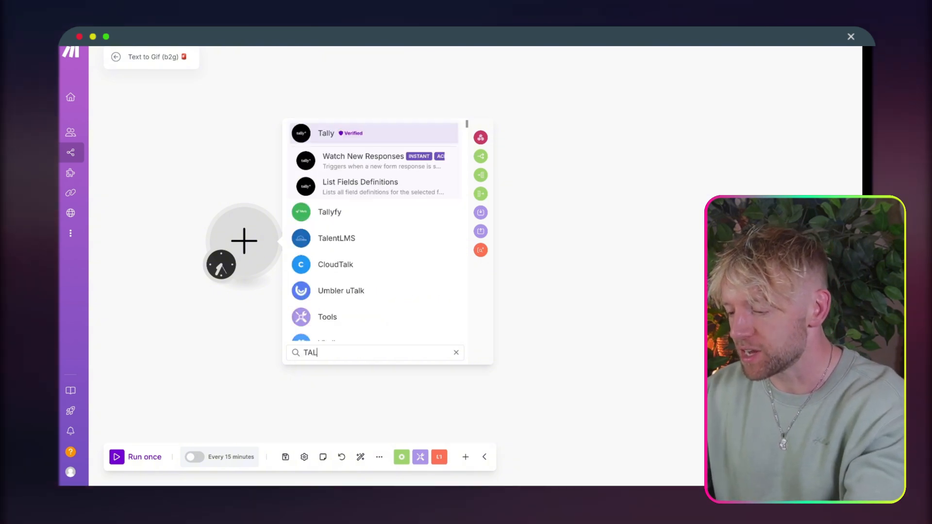
click(369, 158)
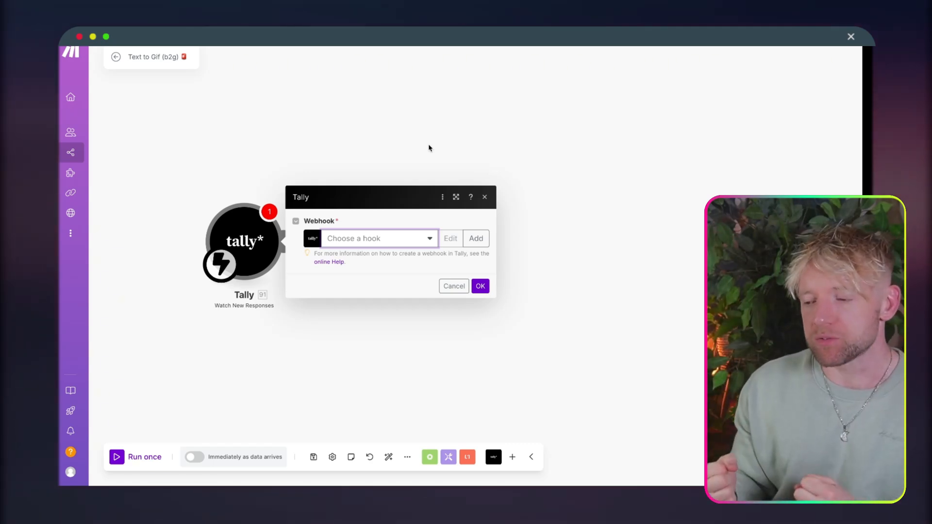
Create a new Tally webhook for the form "It's Gif-ing time 🎉" and attach it to the trigger module.
click(477, 240)
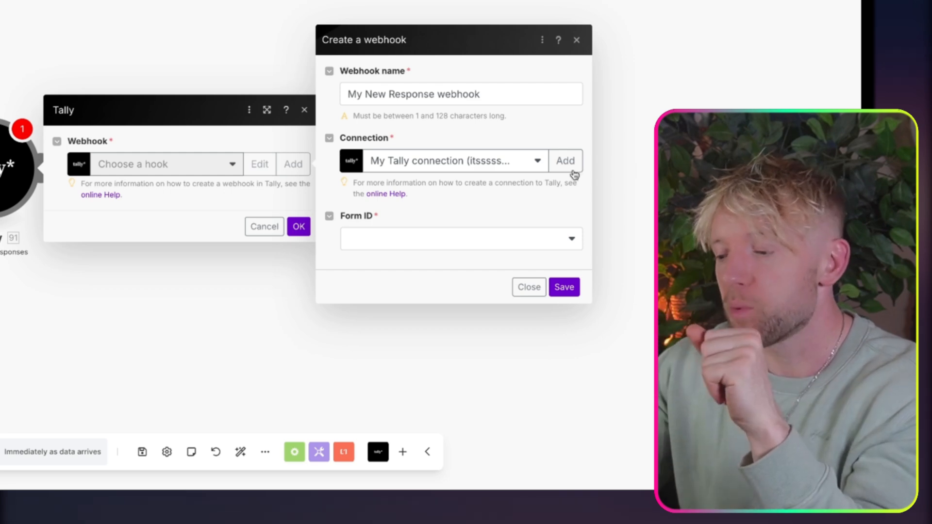
click(459, 236)
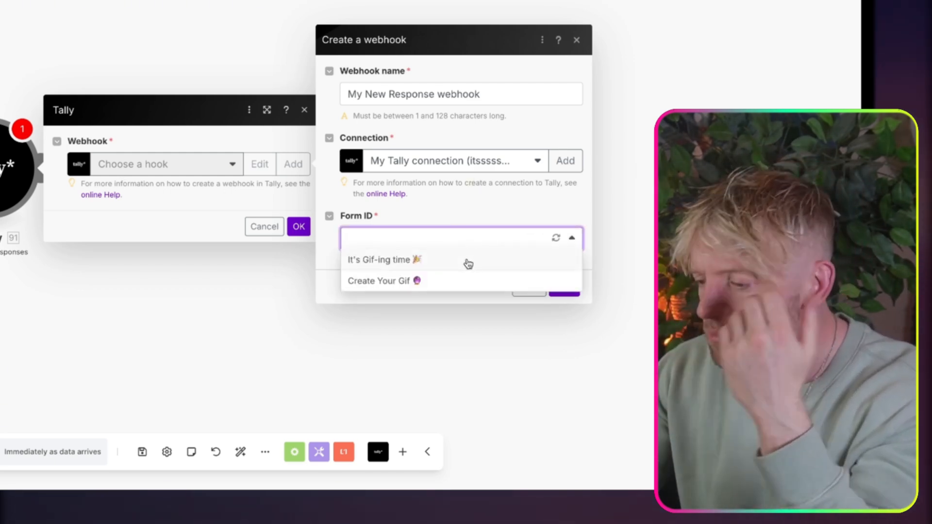
click(468, 262)
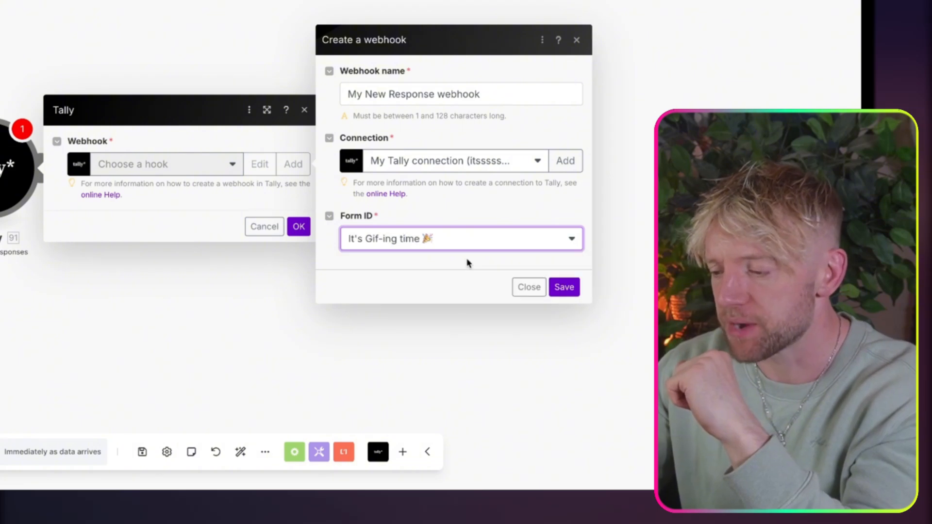
click(566, 288)
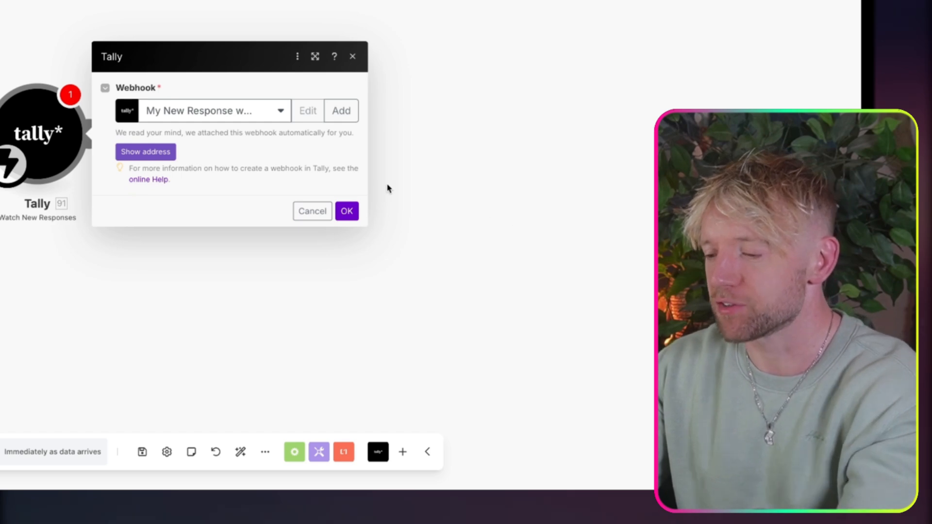
click(346, 211)
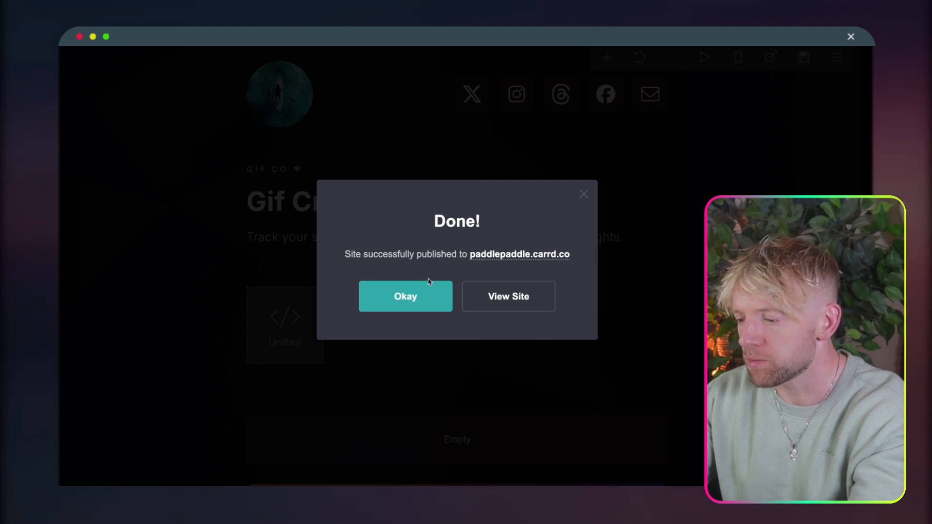
On the live page, choose Text, enter "Test" as the gif description and "test" as email and name, and try to submit without payment.
click(500, 295)
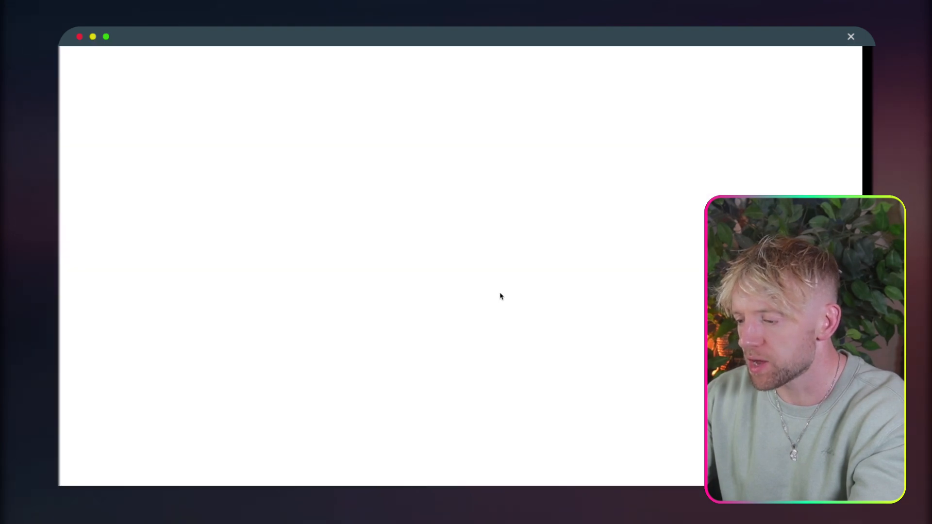
scroll(297, 236, down, 3)
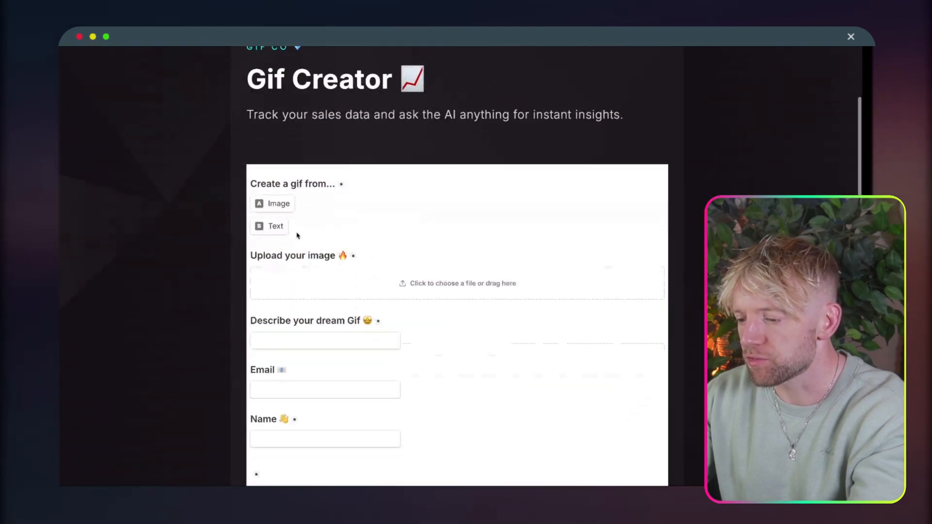
click(285, 225)
scroll(326, 264, down, 2)
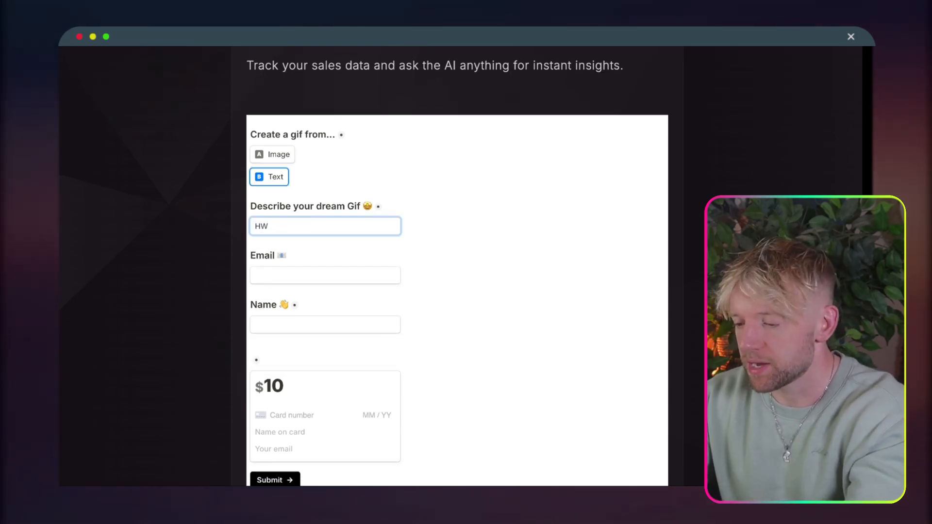
key(Tab)
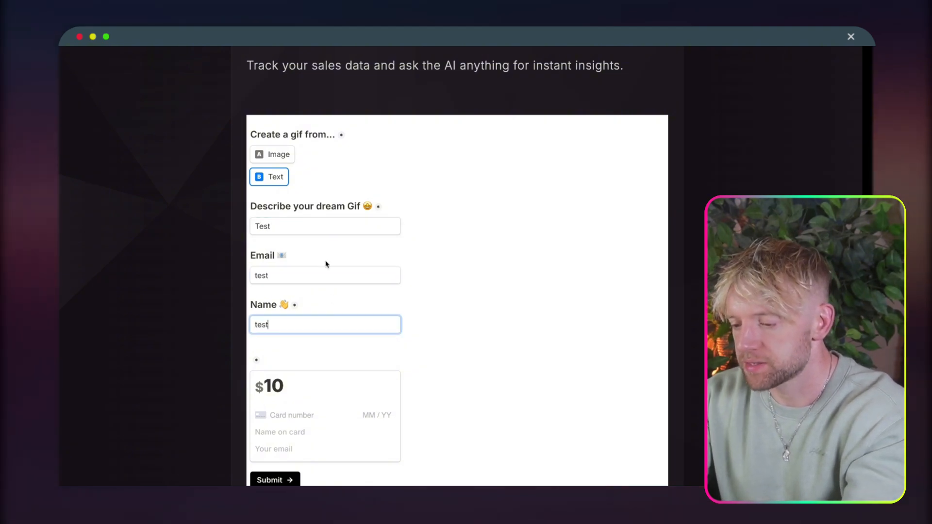
scroll(327, 264, down, 3)
click(268, 400)
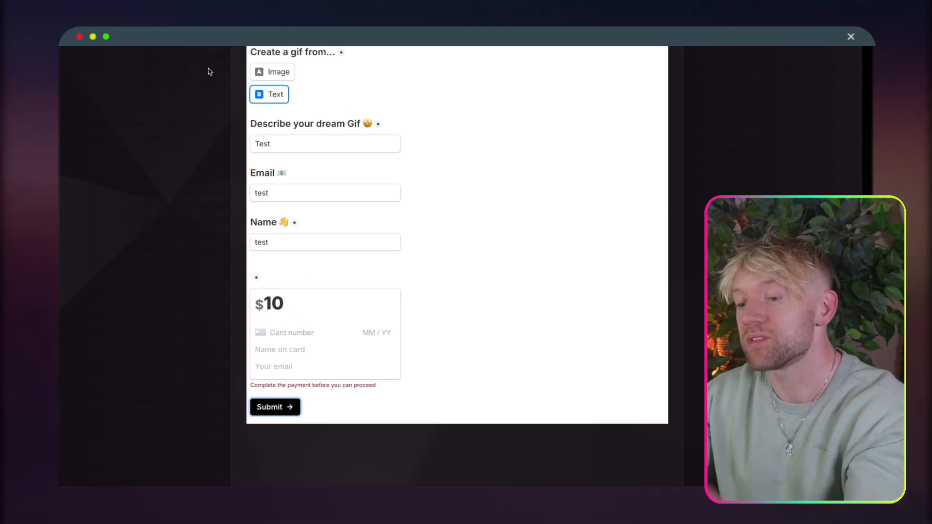
Switch to Tally, leave the embed code view, and open the form "It's Gif-ing time 🎉" for editing.
click(204, 41)
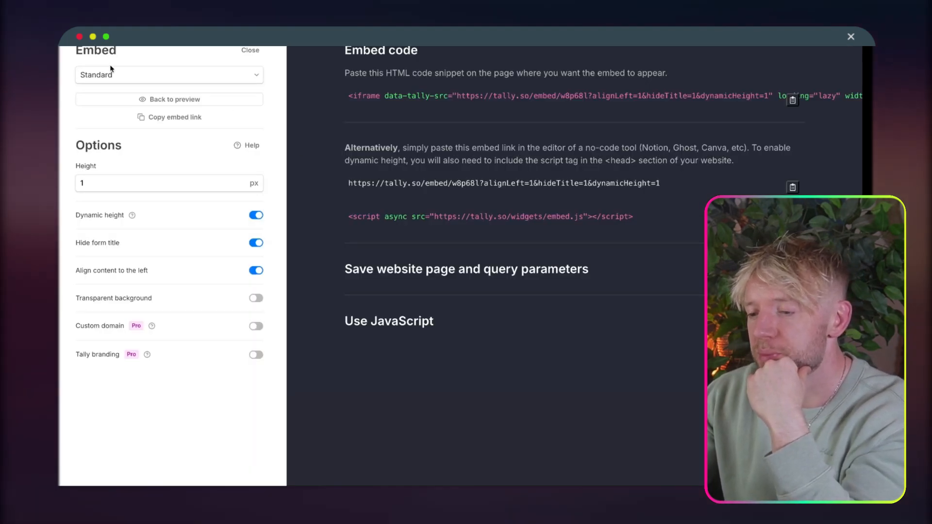
click(245, 49)
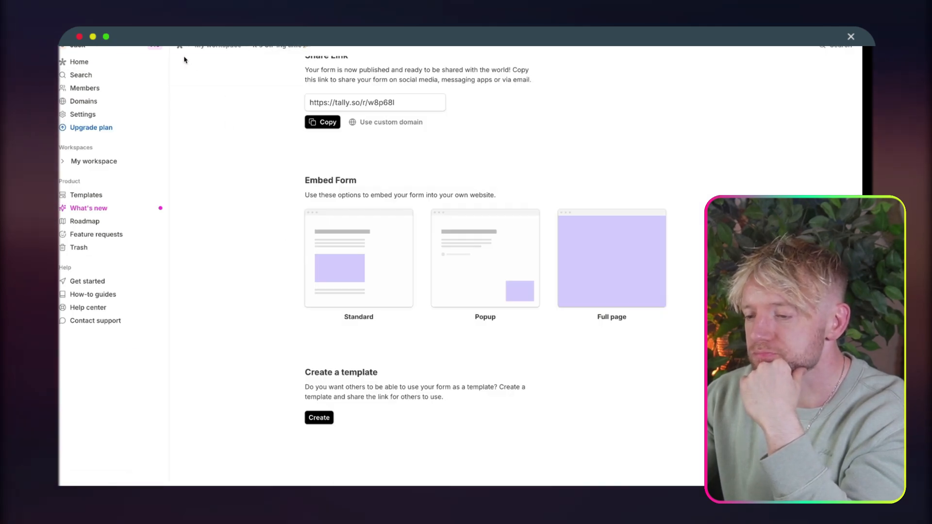
scroll(363, 119, up, 1)
scroll(363, 119, up, 1)
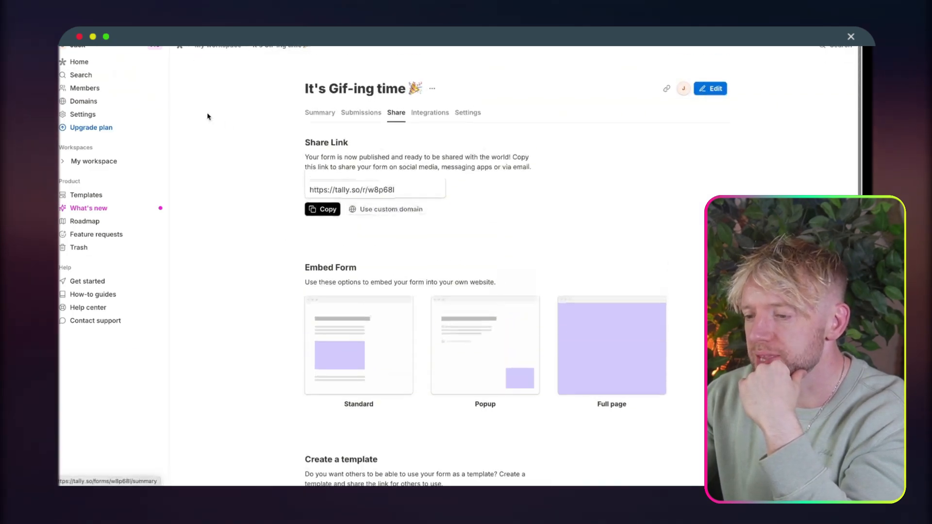
click(710, 87)
scroll(462, 257, down, 10)
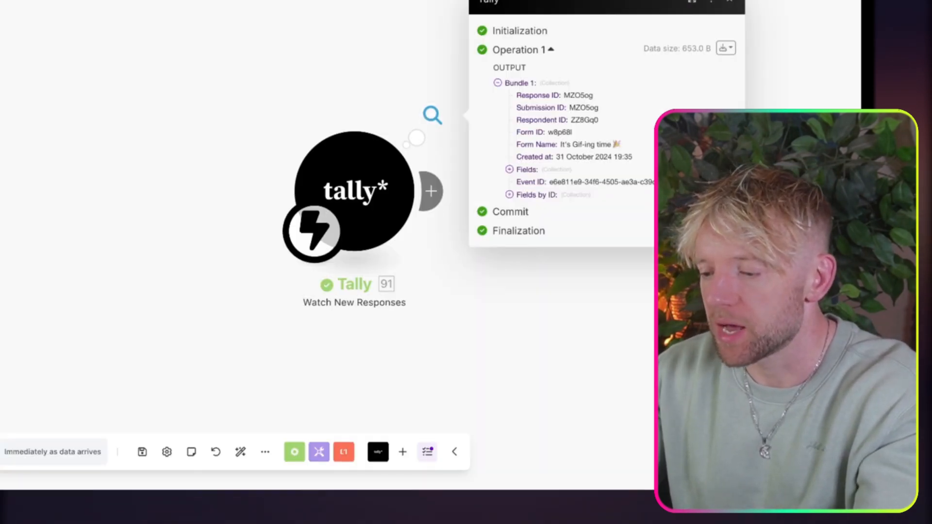
Expand the Fields collection in the Tally module's output and examine the submitted form values.
drag(249, 151, 0, 144)
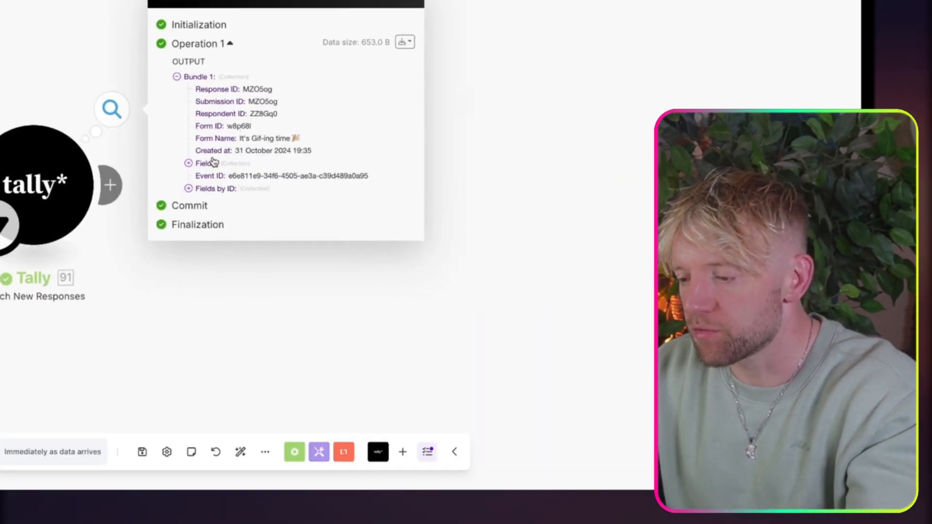
click(188, 163)
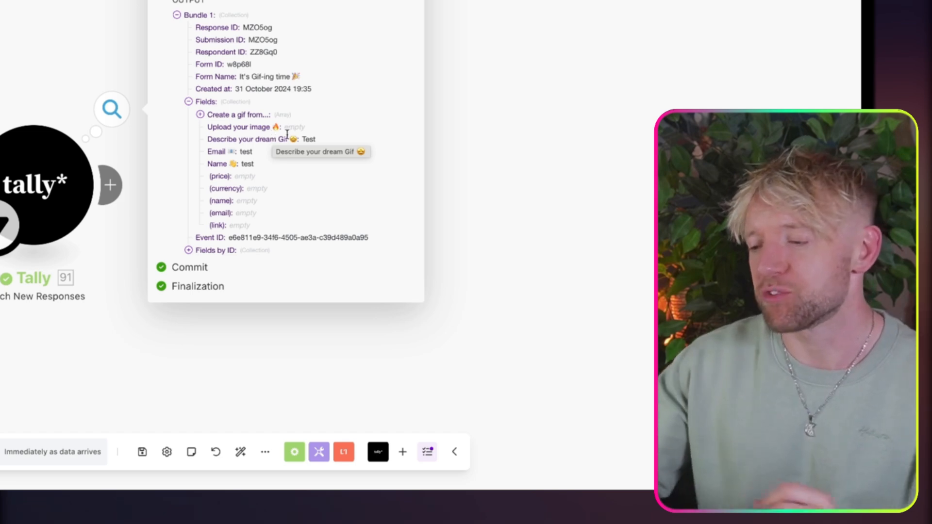
click(378, 140)
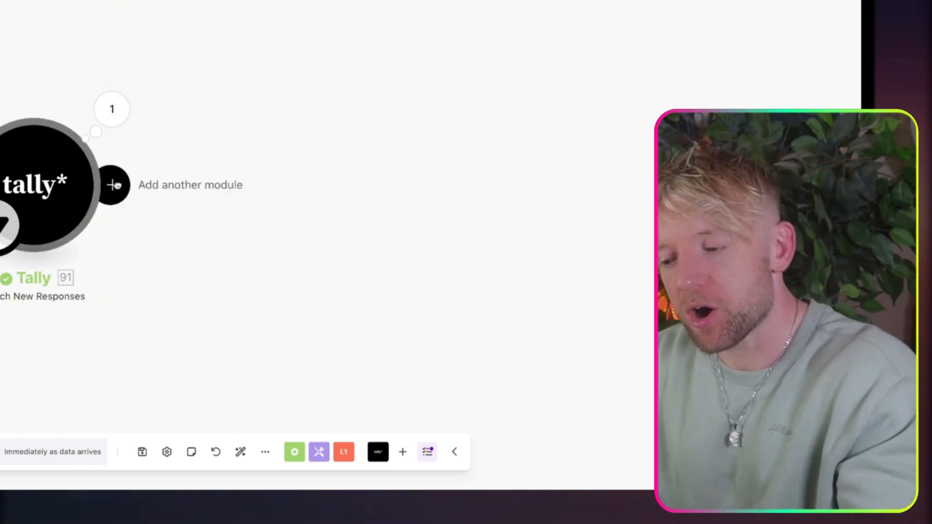
Add a Flow Control Router after the Tally module.
click(115, 185)
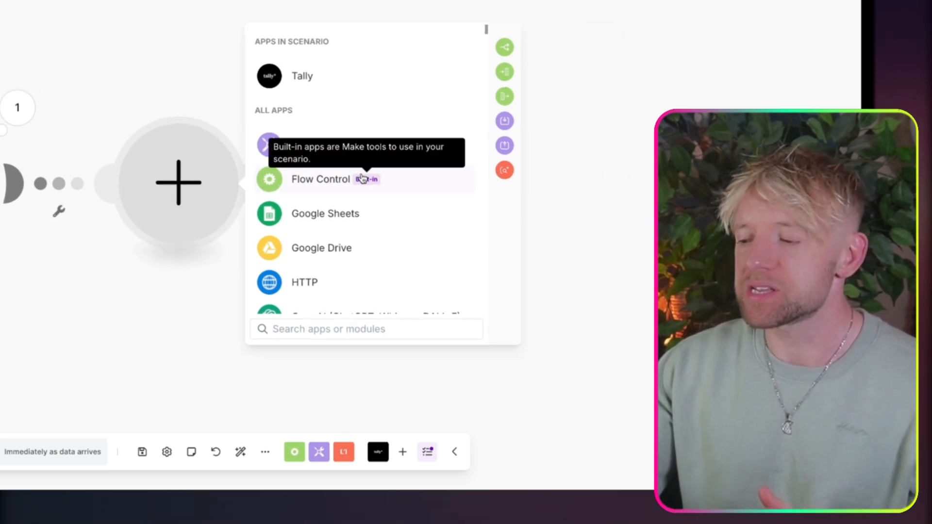
click(361, 178)
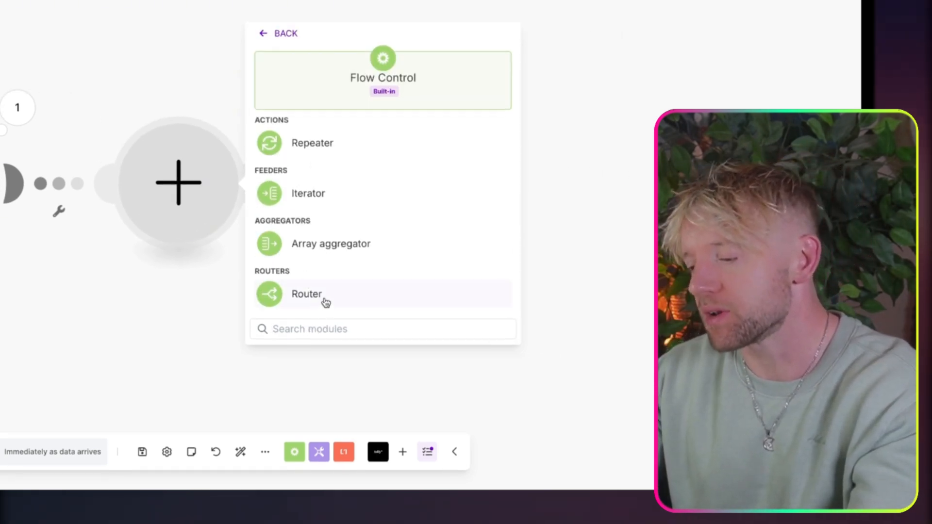
click(307, 294)
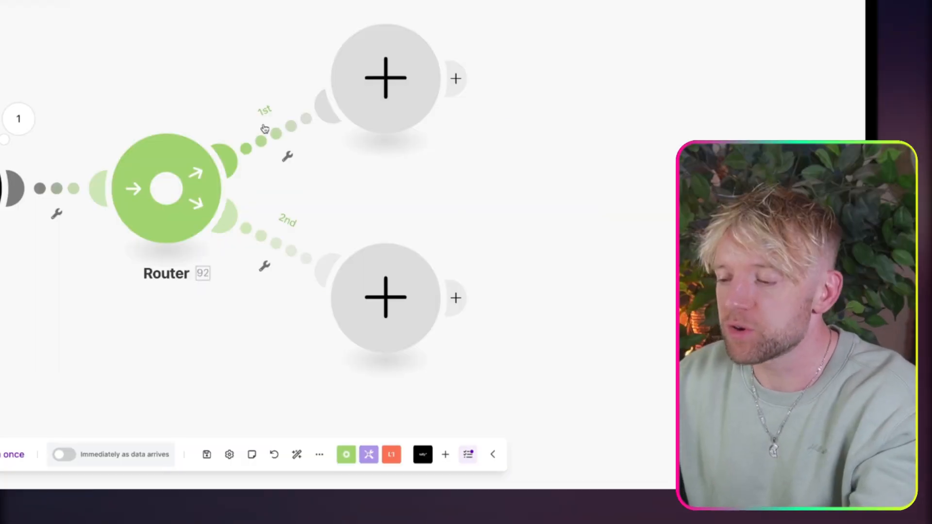
Label the filter on the router's first route "Text" and use Tally's Fields collection as its condition's first operand.
click(361, 186)
click(389, 59)
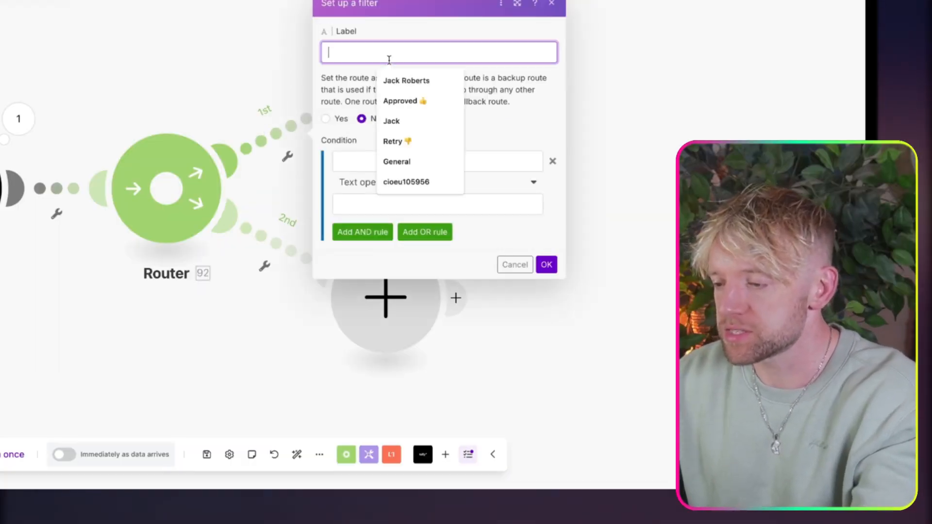
text(Text)
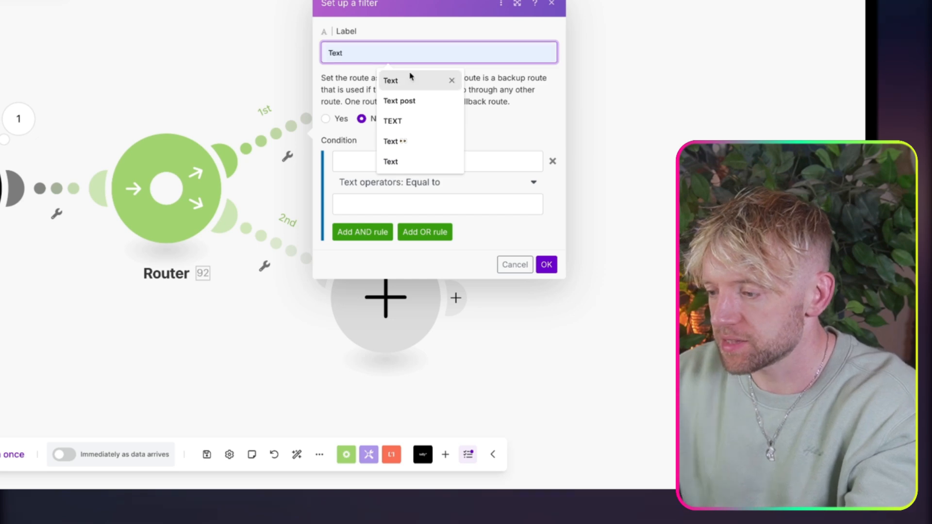
click(408, 78)
click(363, 161)
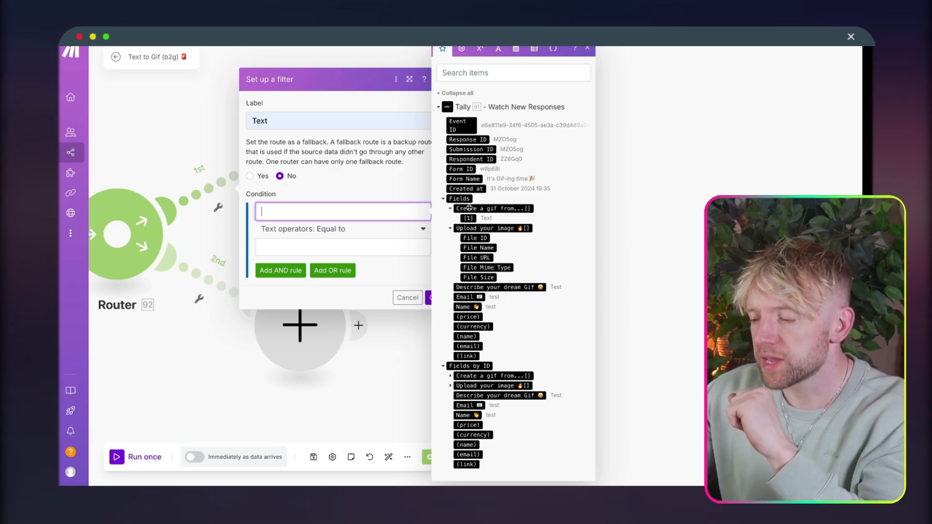
drag(460, 199, 320, 211)
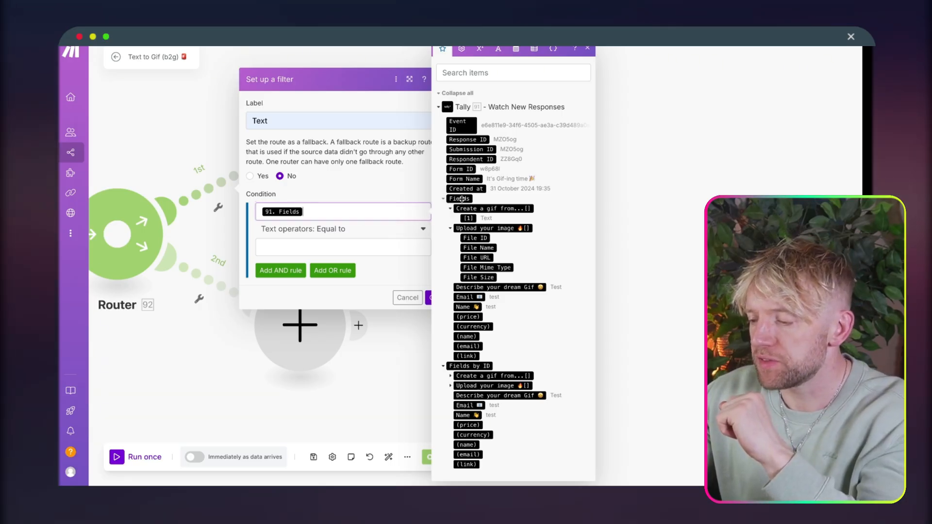
Set the Text filter's condition to the text operator Does not contain with the value "image" and save the filter.
click(328, 233)
scroll(330, 348, down, 1)
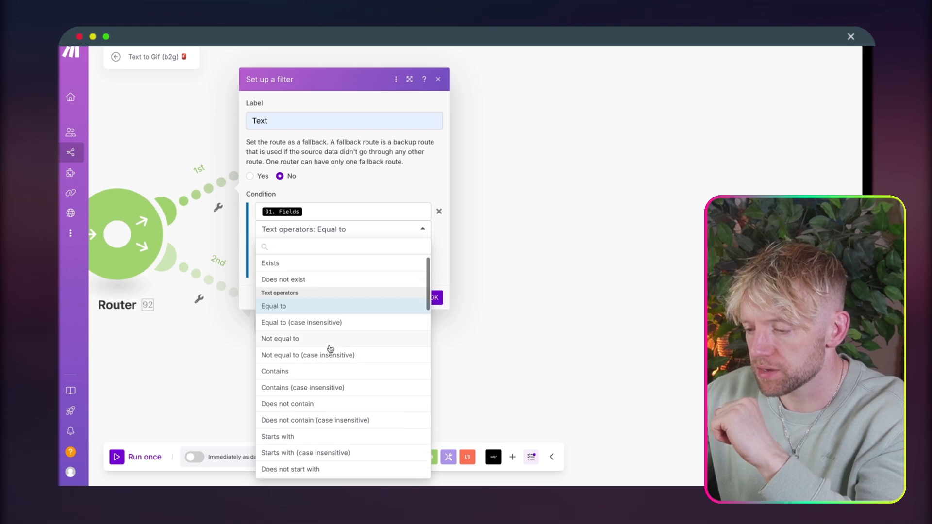
text(does n)
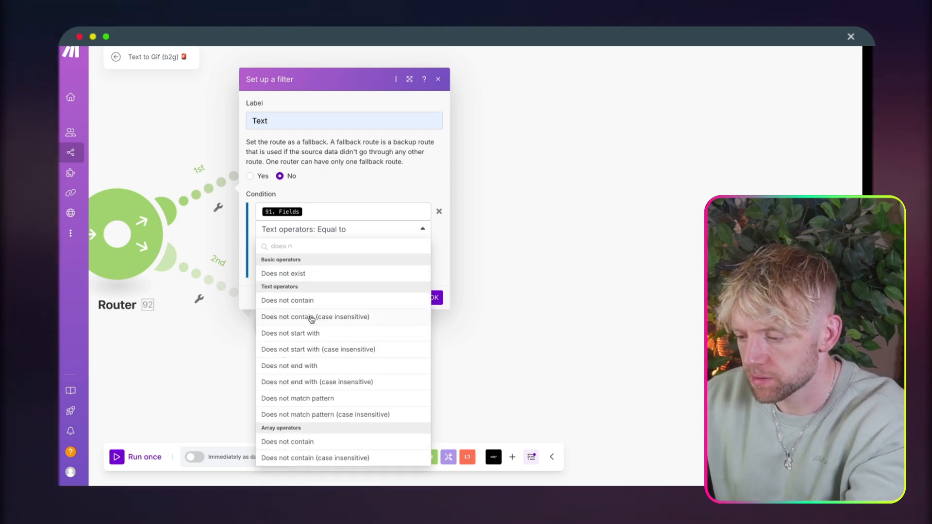
click(320, 302)
click(339, 248)
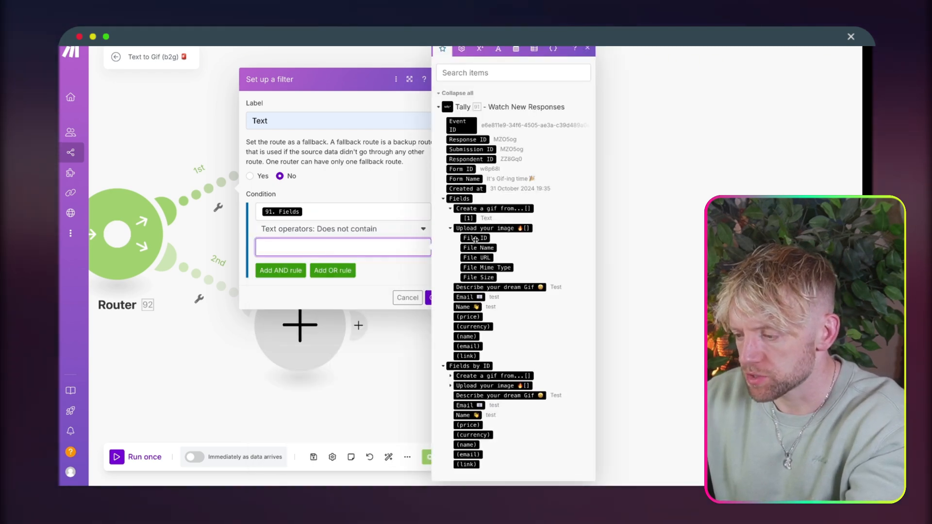
text(image)
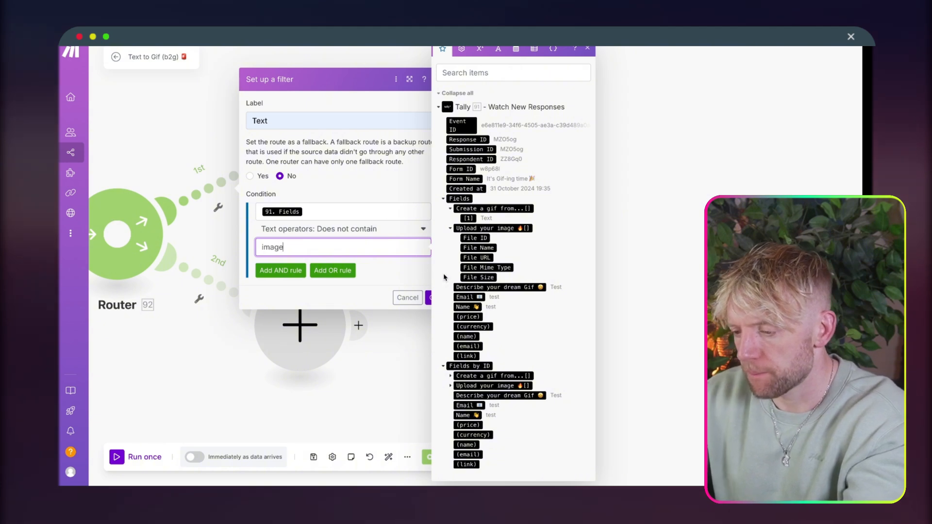
click(431, 301)
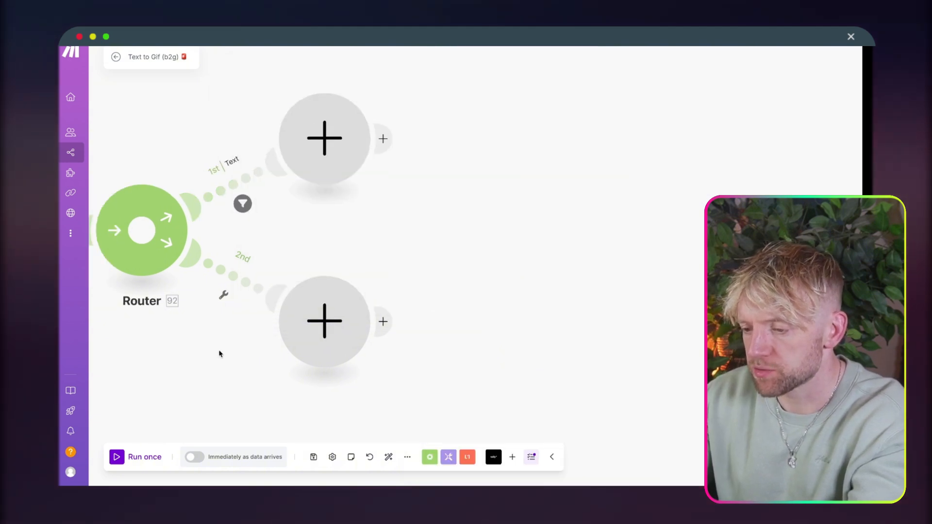
Label the filter on the router's second route "Image 🤩" and use Tally's Fields collection as its condition's first operand.
click(263, 277)
click(291, 284)
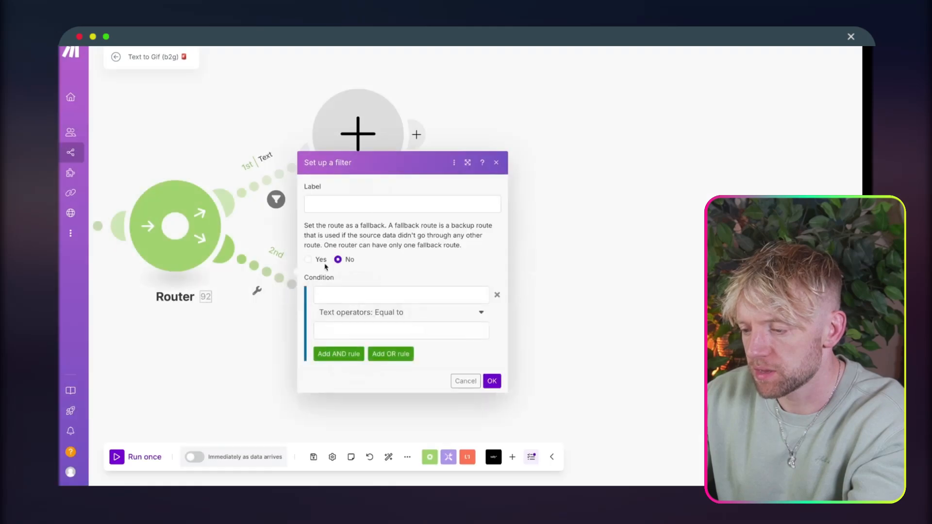
click(357, 205)
text(Ima)
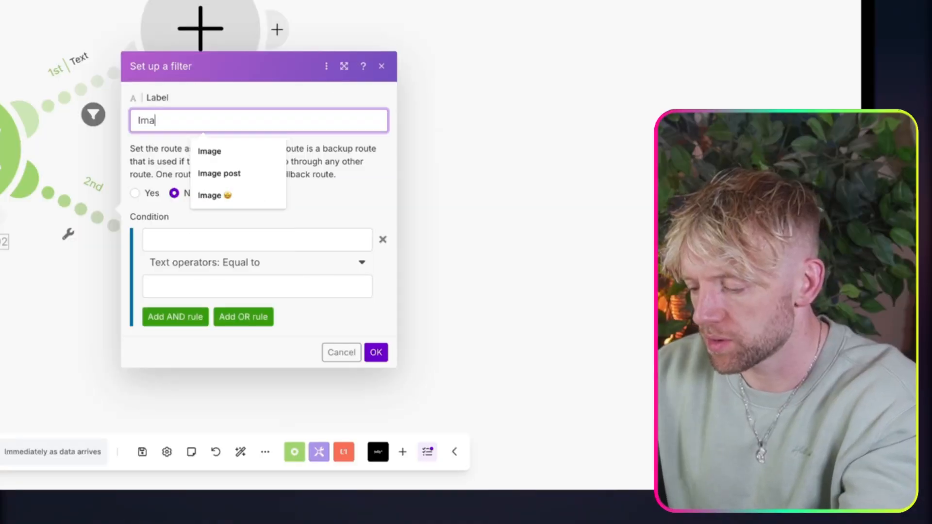
click(403, 260)
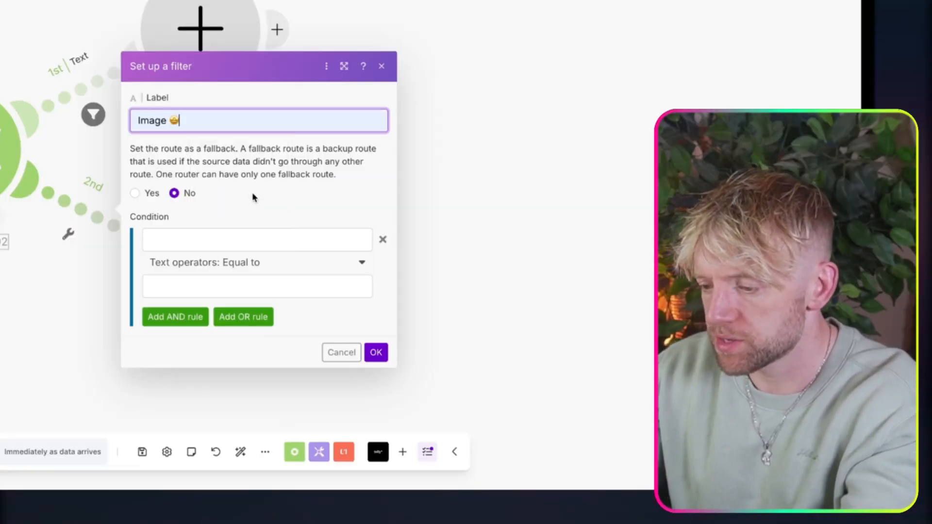
click(218, 239)
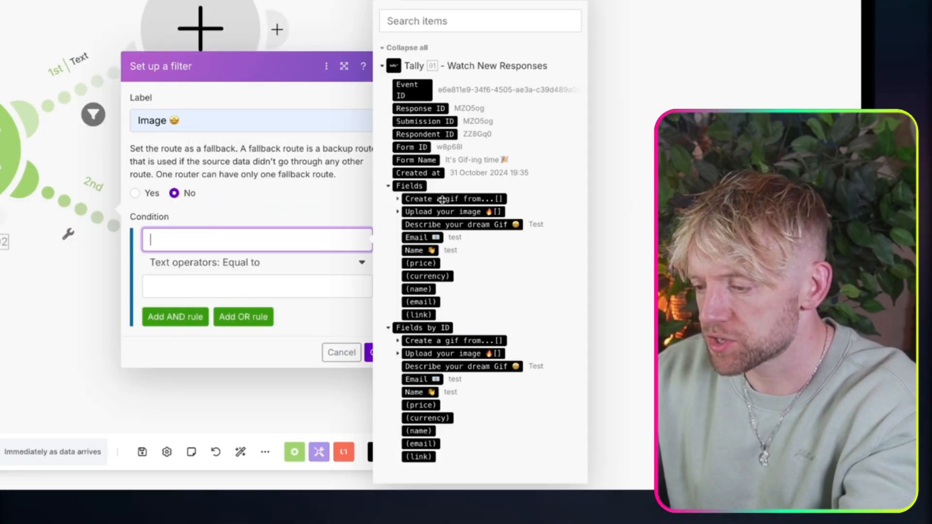
click(412, 186)
click(248, 104)
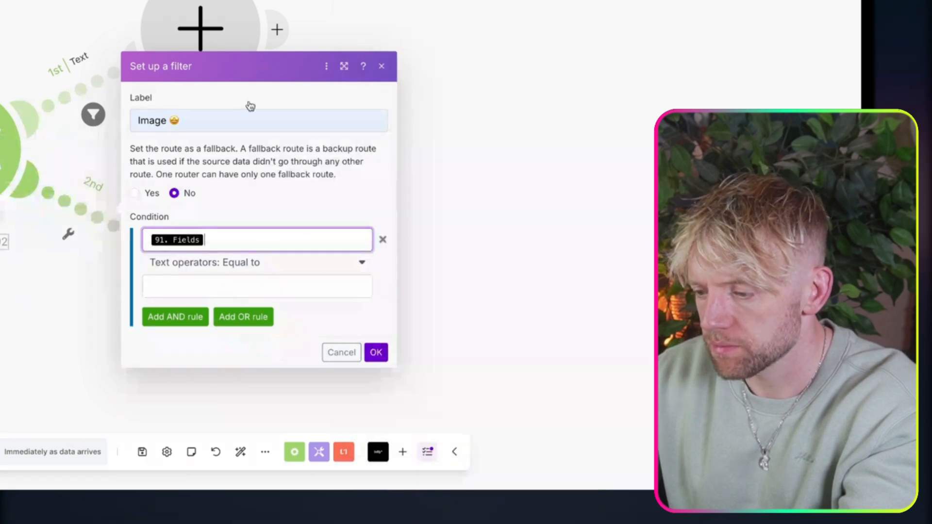
Set the Image filter's condition to the text operator Contains (case insensitive) with the value "image" and save the filter.
click(267, 263)
text(contin)
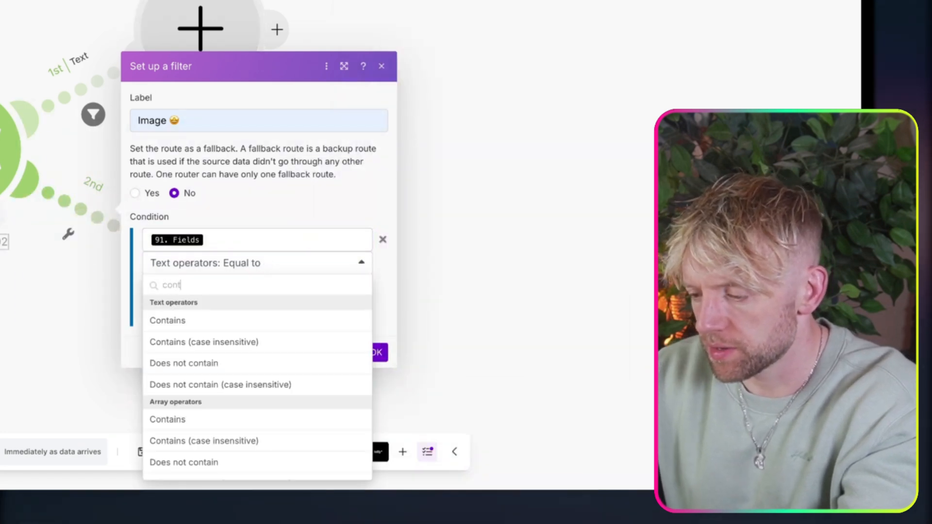
key(BackSpace)
key(BackSpace)
text(ains)
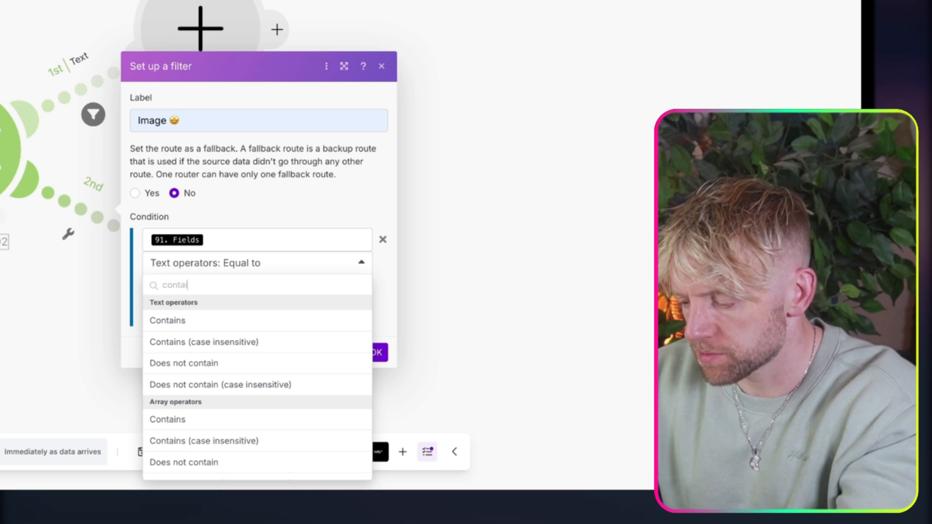
click(285, 342)
click(234, 287)
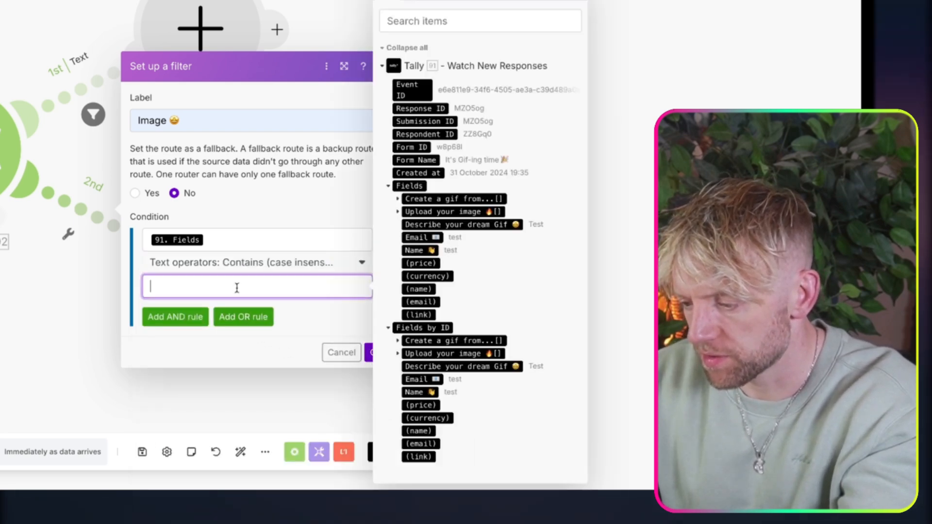
text(image)
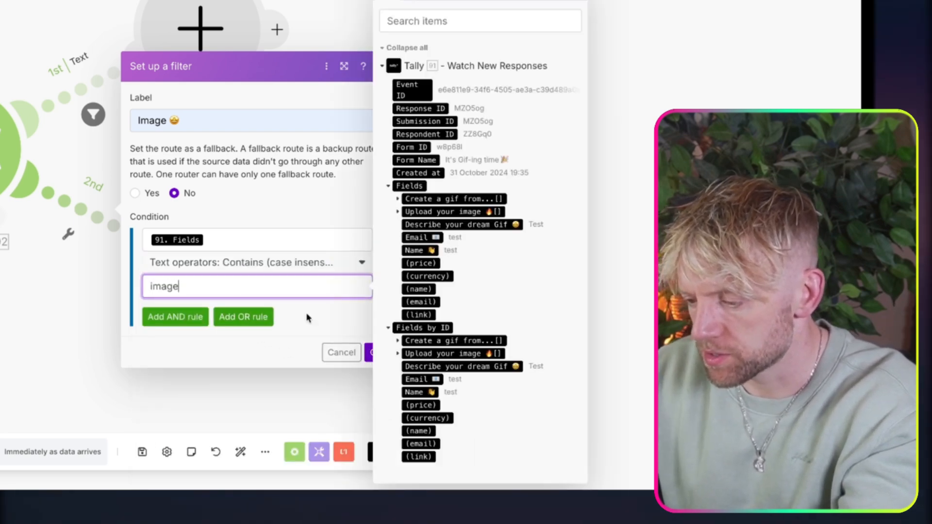
click(370, 352)
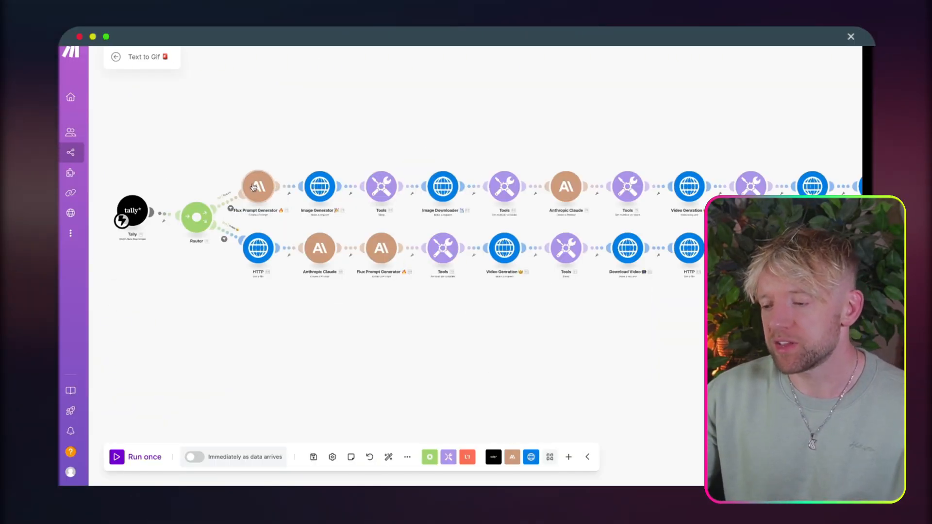
In the finished Text to Gif scenario, move the text route's first four modules, Flux Prompt Generator through Image Downloader, upward.
drag(252, 188, 253, 135)
drag(319, 188, 318, 135)
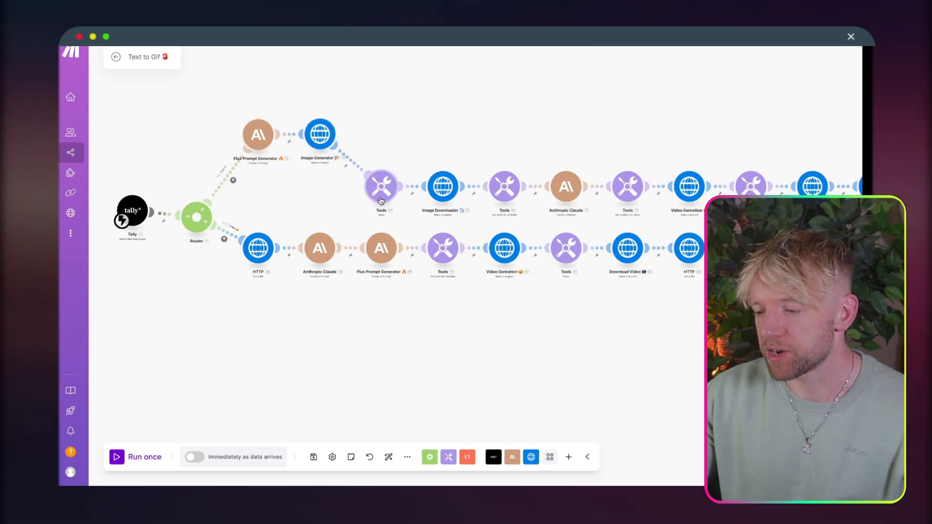
drag(381, 200, 381, 153)
drag(457, 210, 460, 164)
drag(541, 163, 363, 160)
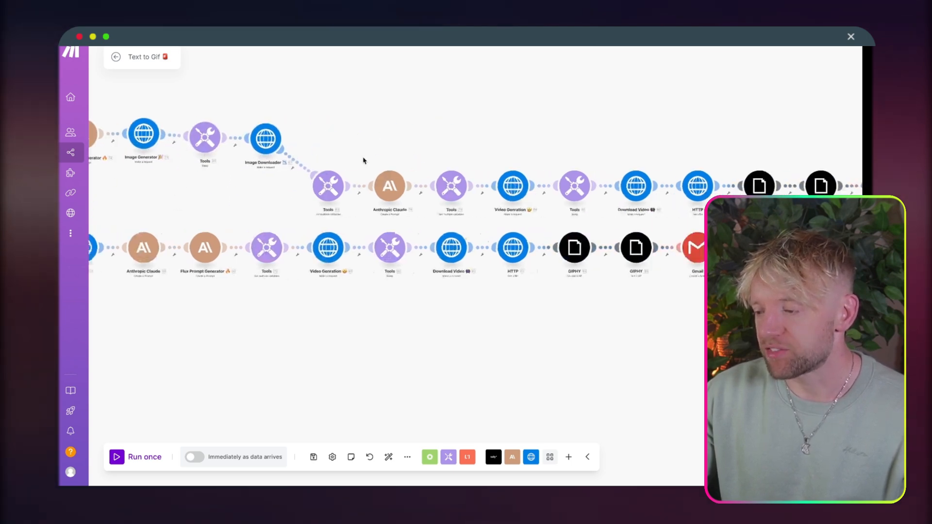
drag(430, 139, 354, 136)
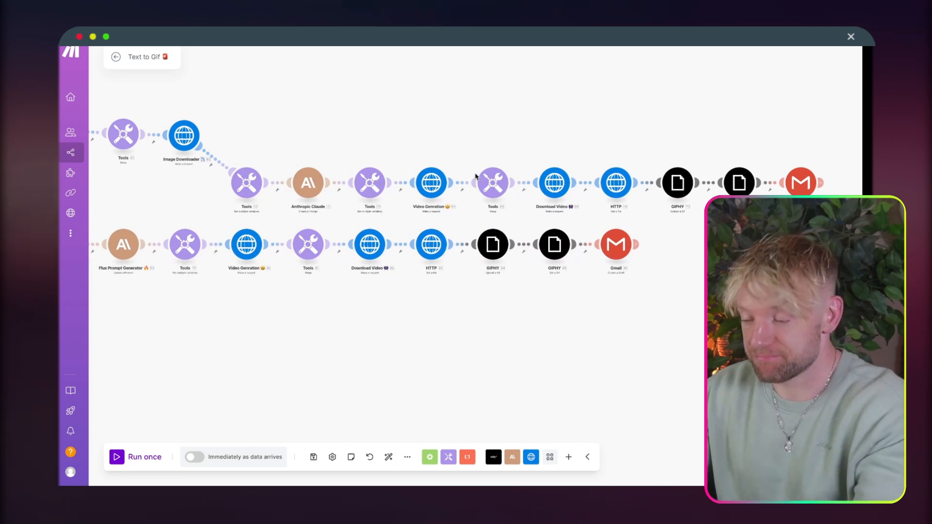
Raise the text route's modules from Anthropic Claude through Download Video further away from the image route.
drag(503, 162, 447, 119)
drag(361, 192, 367, 82)
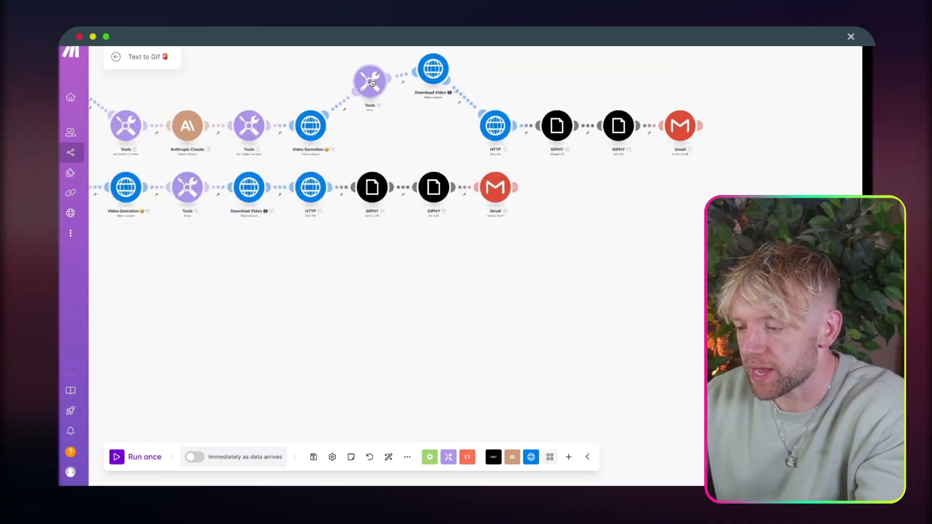
drag(310, 127, 310, 83)
drag(250, 126, 250, 67)
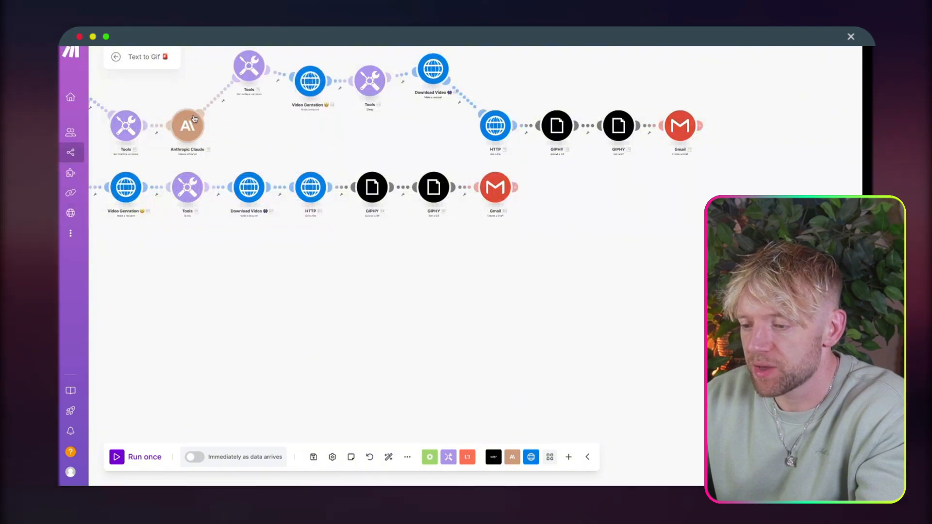
drag(187, 125, 188, 80)
drag(339, 115, 603, 170)
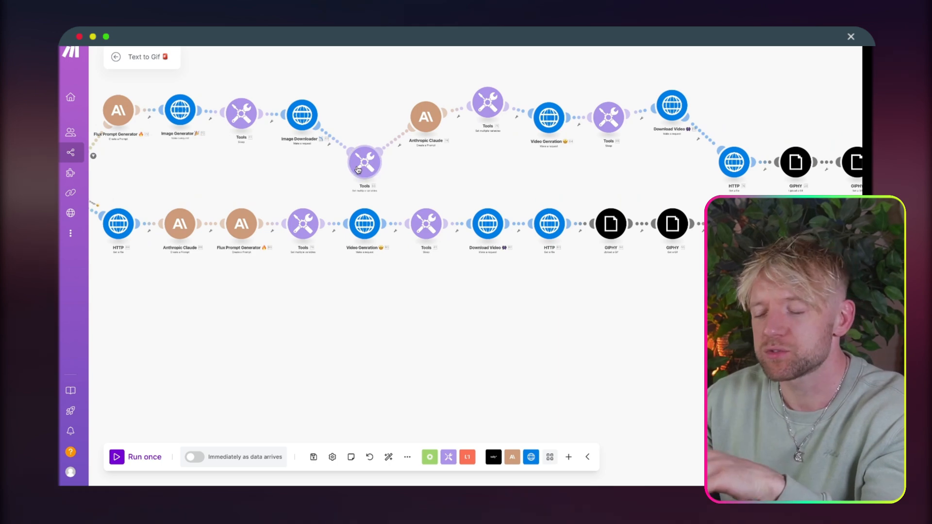
drag(297, 168, 470, 178)
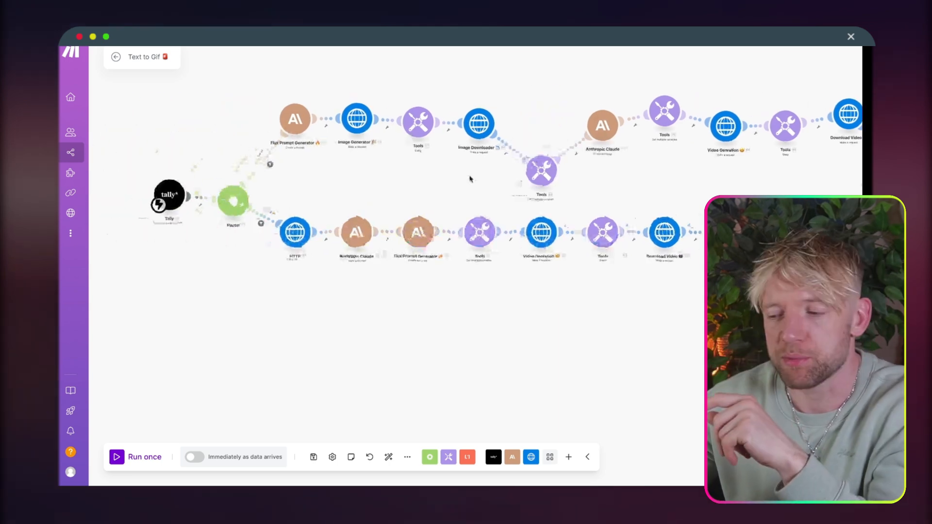
Open the text route's Flux Prompt Generator module and select its entire message text for copying.
click(298, 127)
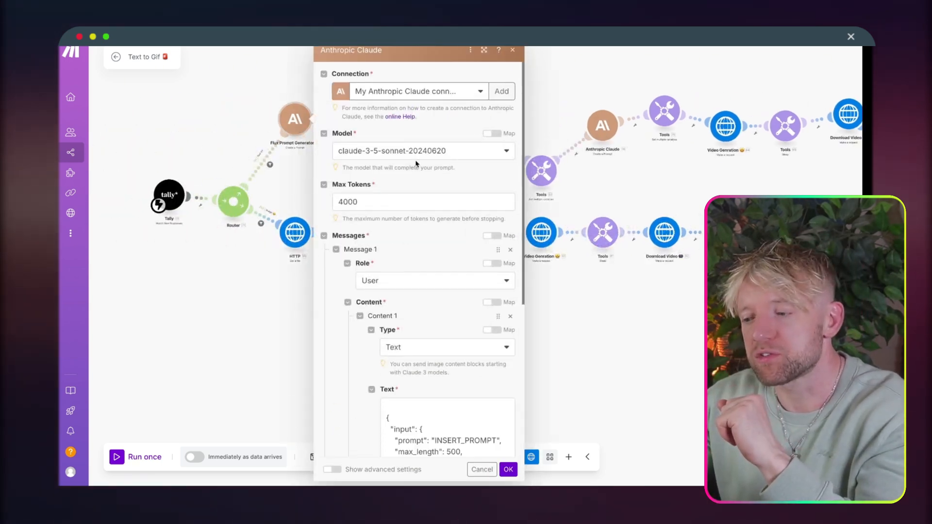
scroll(422, 202, down, 5)
click(425, 218)
key(ctrl+a)
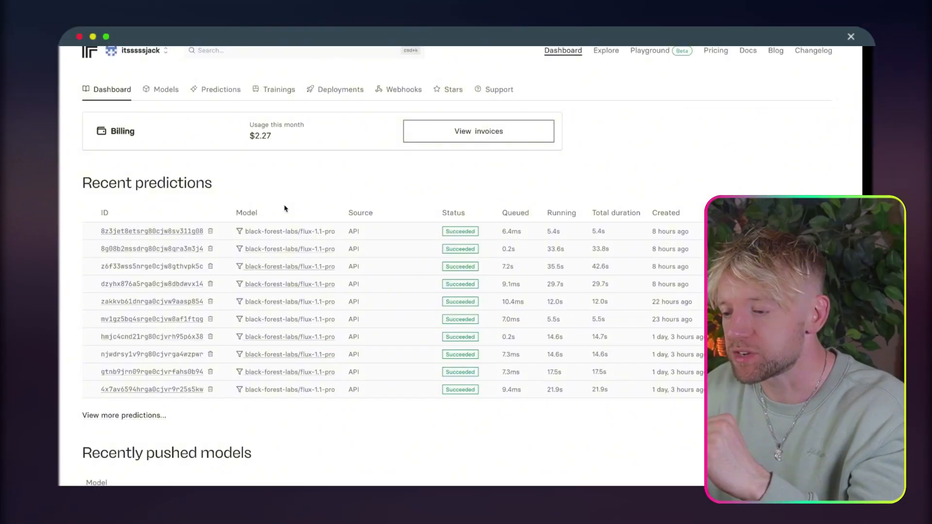
Open the black-forest-labs/flux-1.1-pro model page on Replicate and examine its input parameters.
click(328, 231)
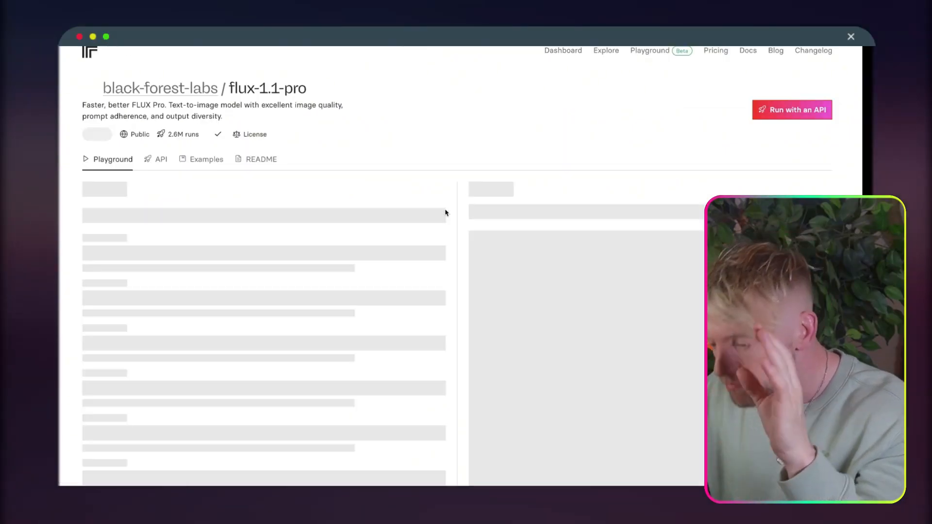
scroll(452, 263, down, 5)
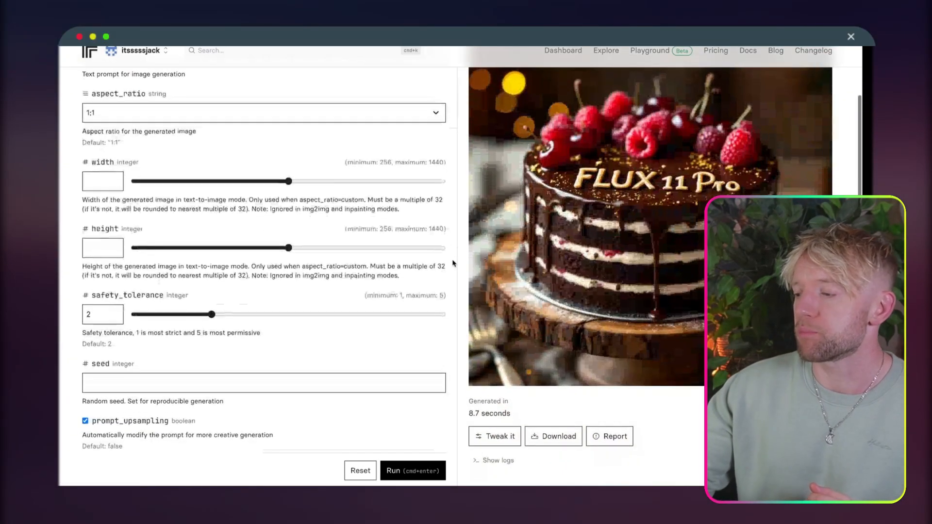
scroll(452, 263, up, 1)
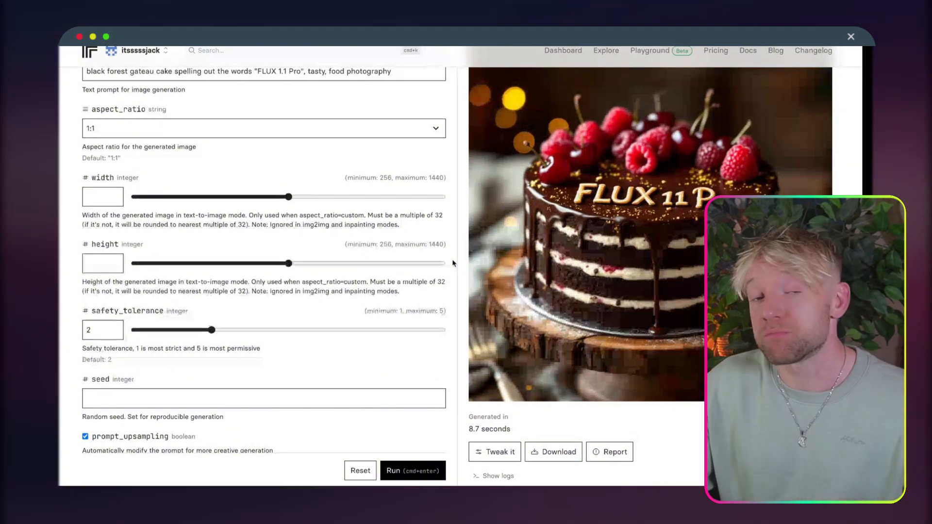
scroll(453, 263, up, 1)
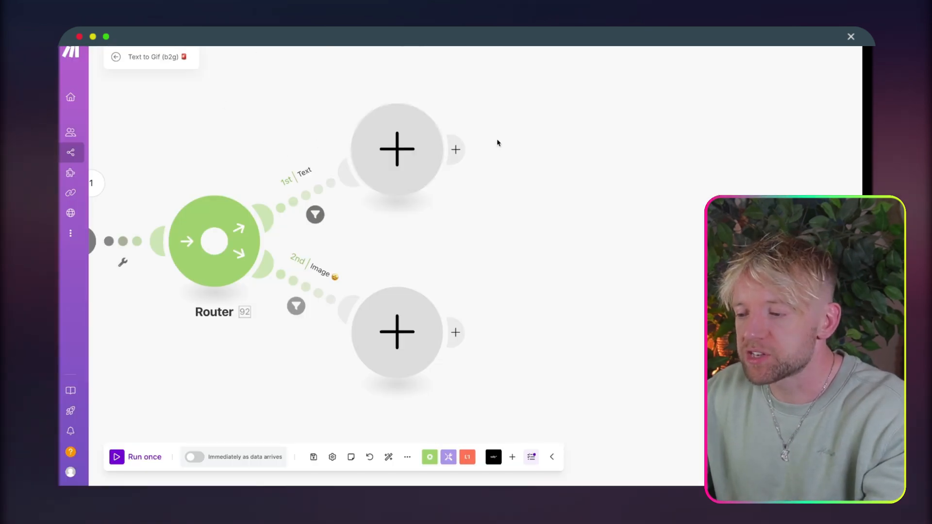
Add an Anthropic Claude Create a Prompt module to the Text route of the Text to Gif (b2g) scenario in Make.
click(418, 146)
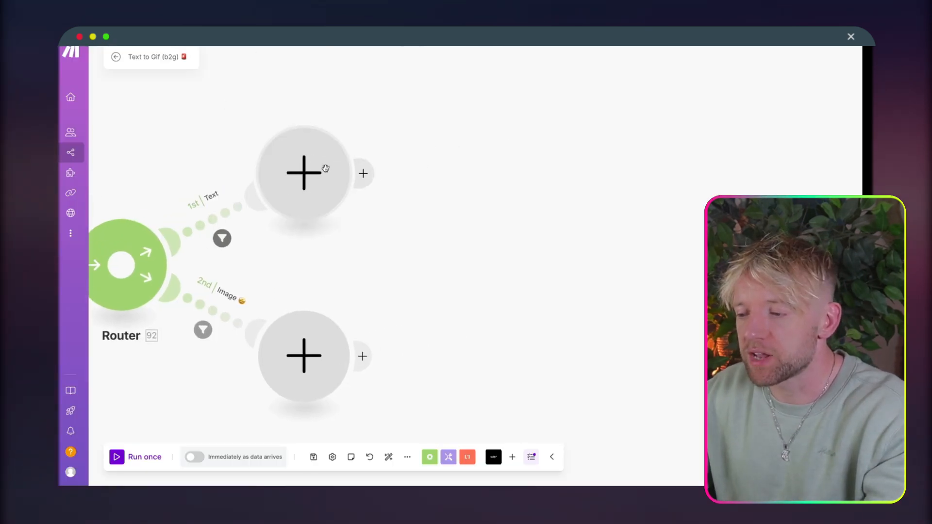
text(claud)
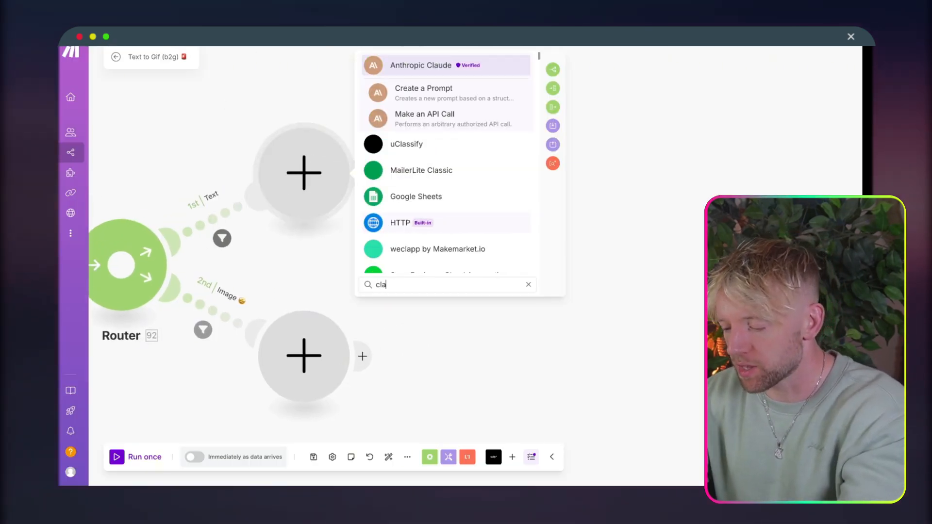
click(455, 78)
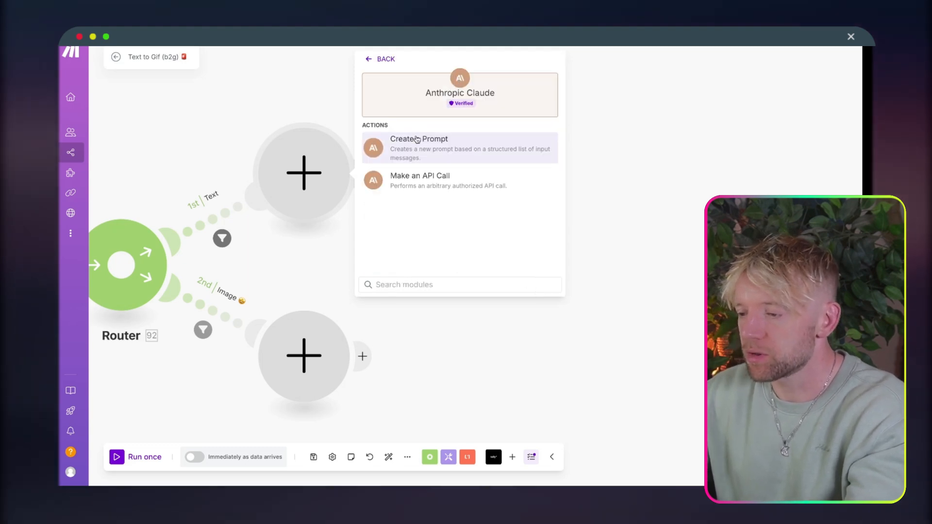
click(388, 139)
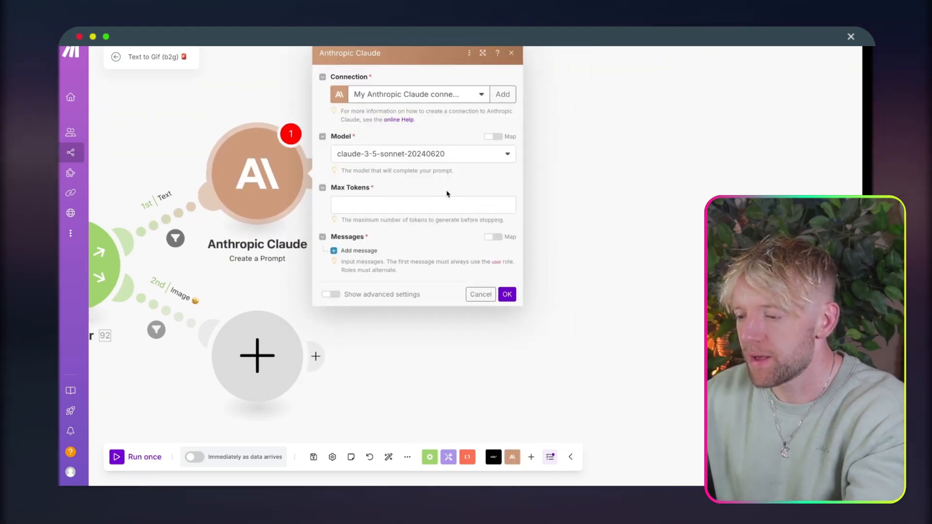
Set the Claude module's Max Tokens to 4000 and add a first message with the role User.
click(485, 205)
text(4000)
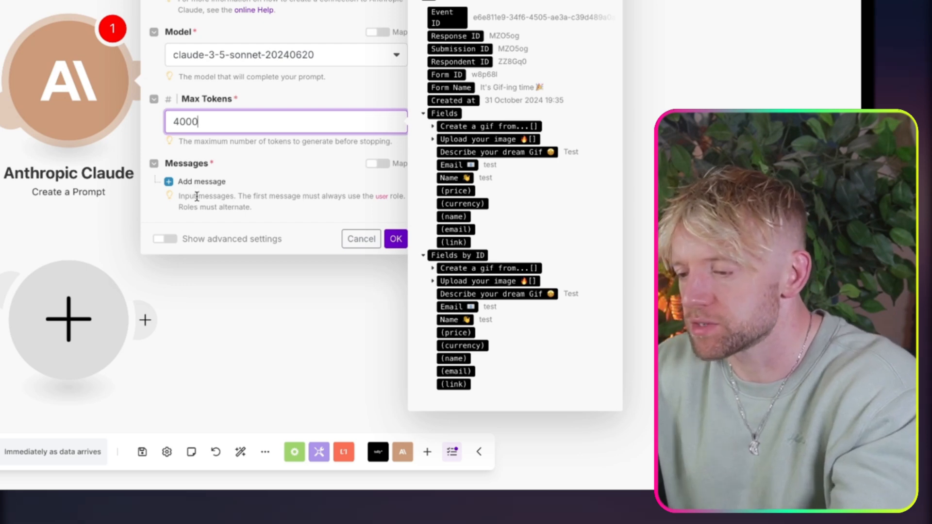
click(200, 181)
click(231, 217)
click(231, 237)
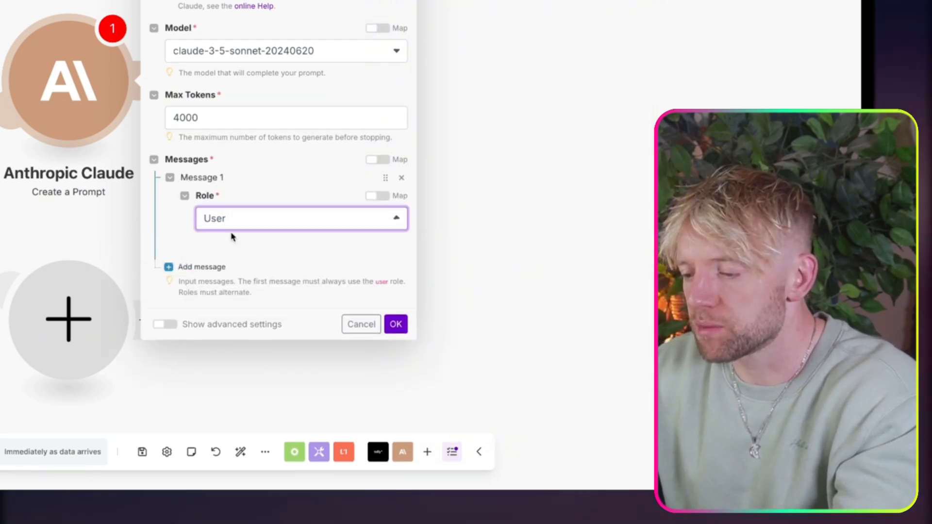
Add a Text content item to the user message, paste the copied JSON-generating prompt into it and review its opening template.
click(222, 265)
click(243, 304)
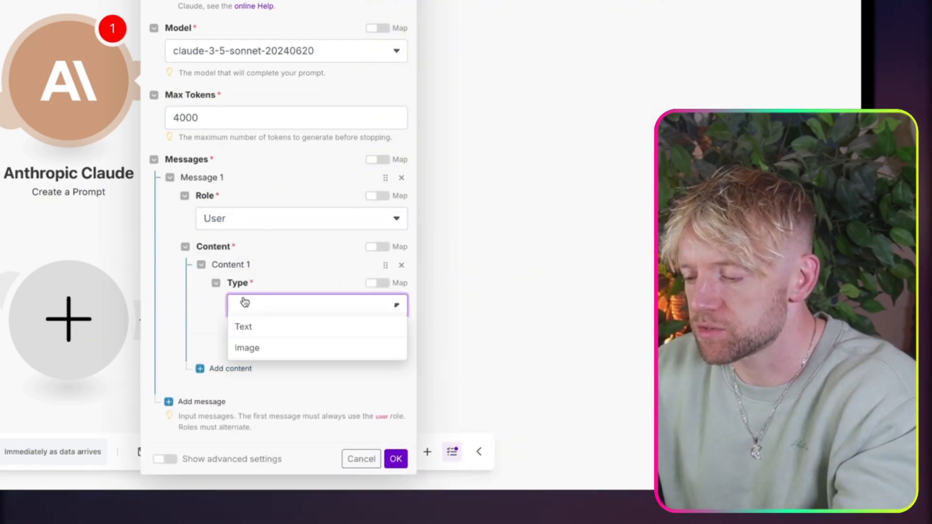
click(243, 326)
scroll(278, 252, down, 1)
click(285, 314)
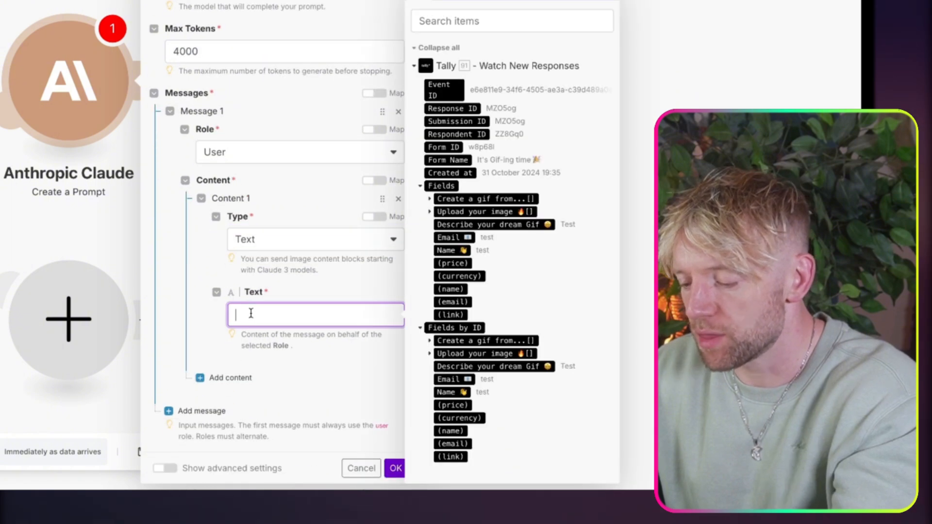
key(ctrl+v)
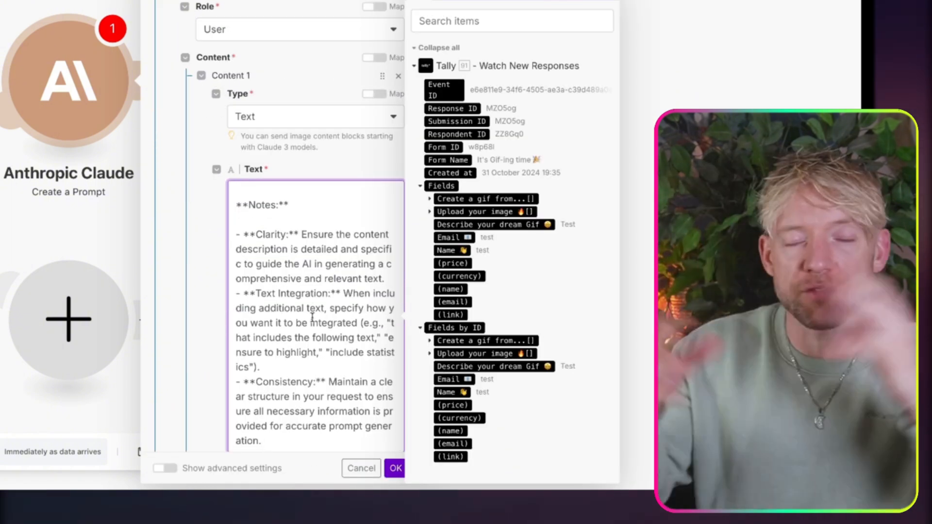
scroll(313, 365, down, 3)
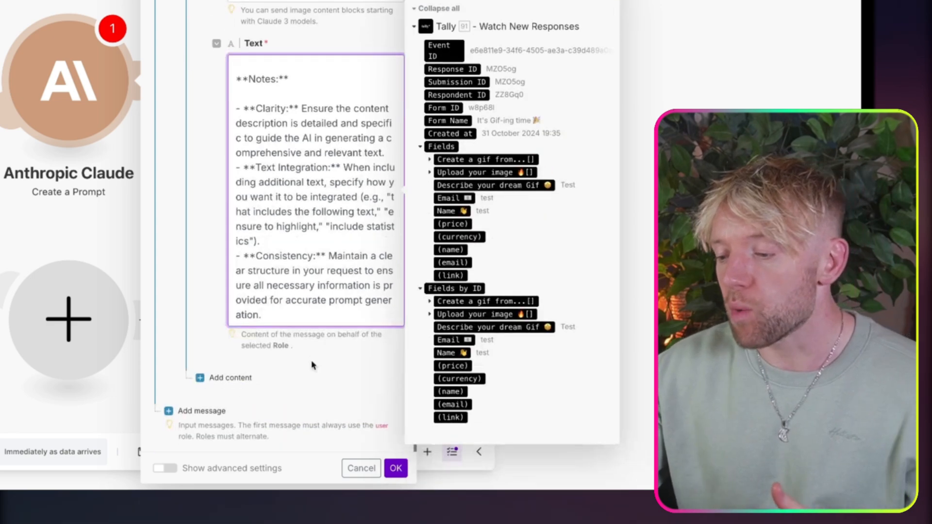
scroll(331, 217, up, 15)
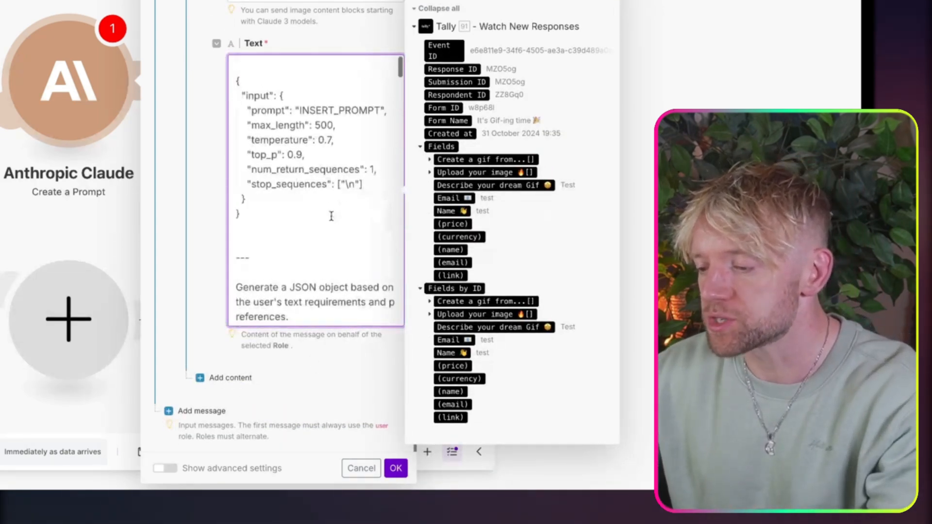
drag(270, 64, 268, 212)
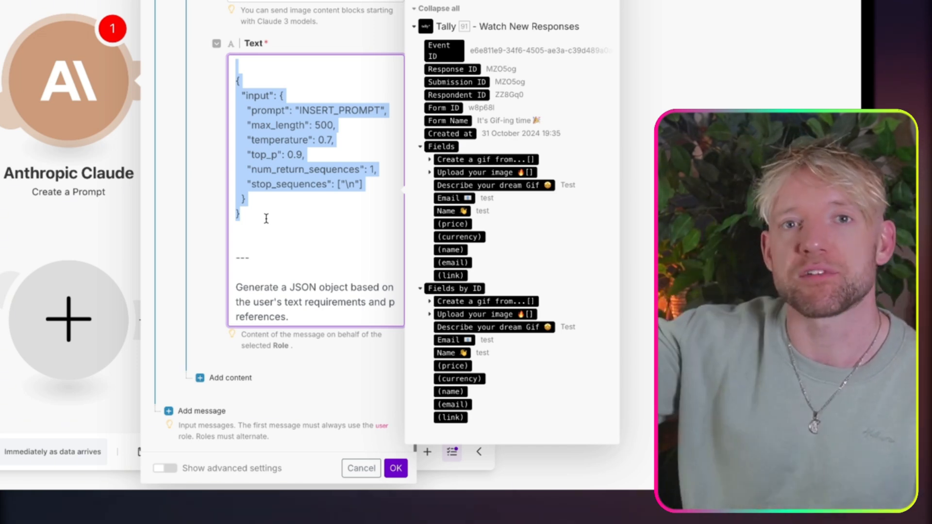
click(266, 218)
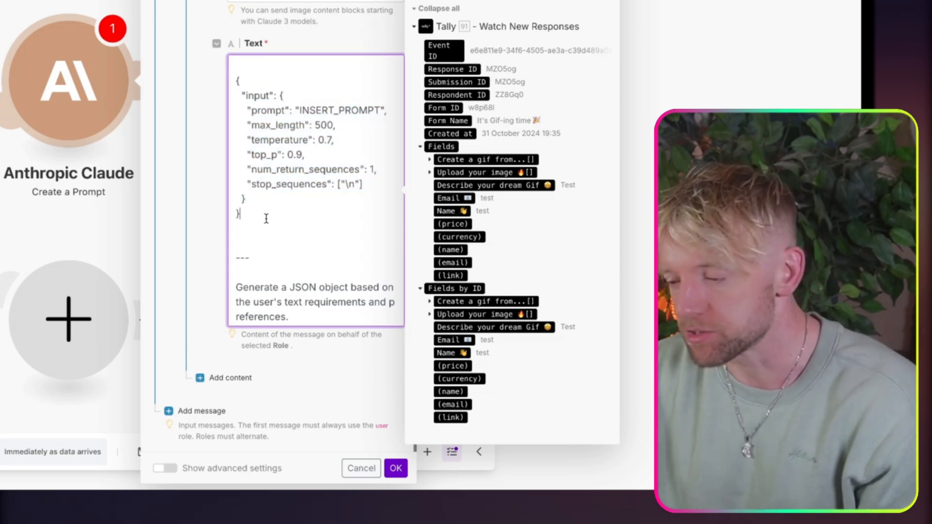
Review the pasted prompt's JSON formatting rules, user input definitions and image description section.
scroll(266, 218, down, 5)
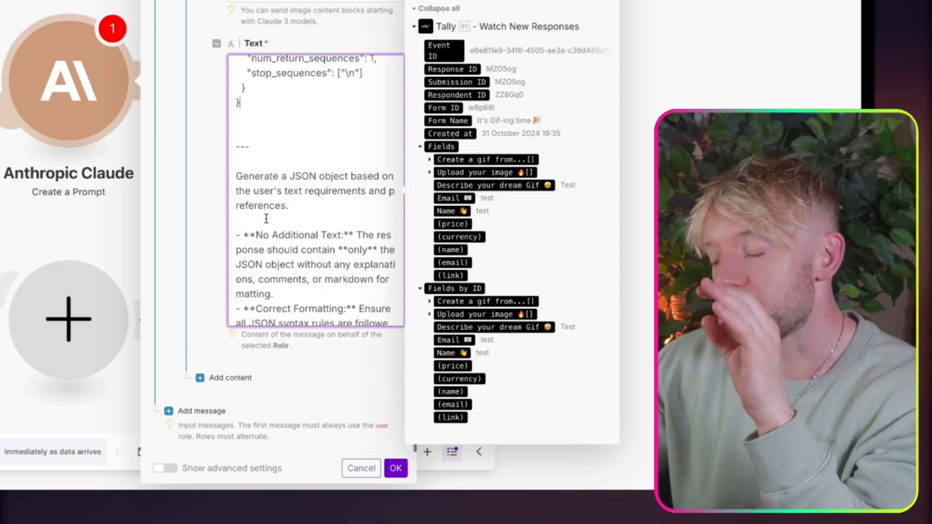
scroll(266, 218, down, 2)
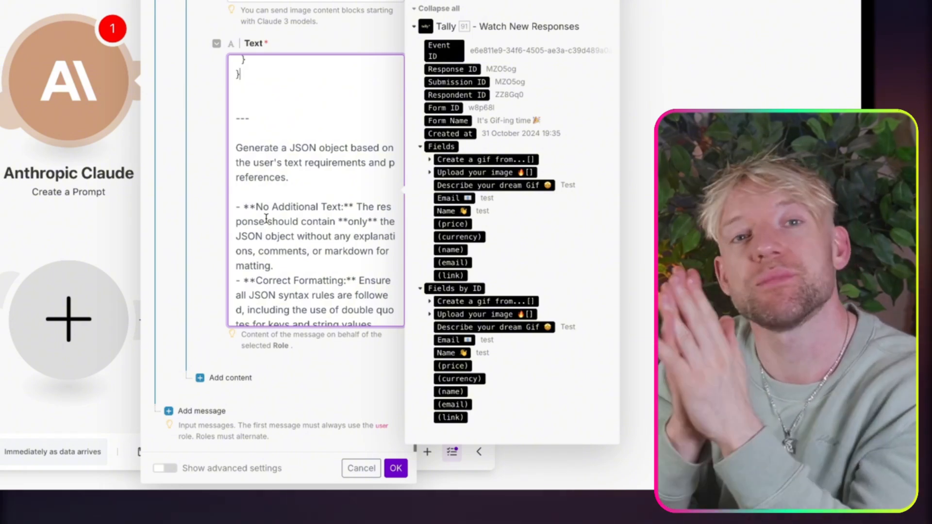
scroll(266, 219, down, 7)
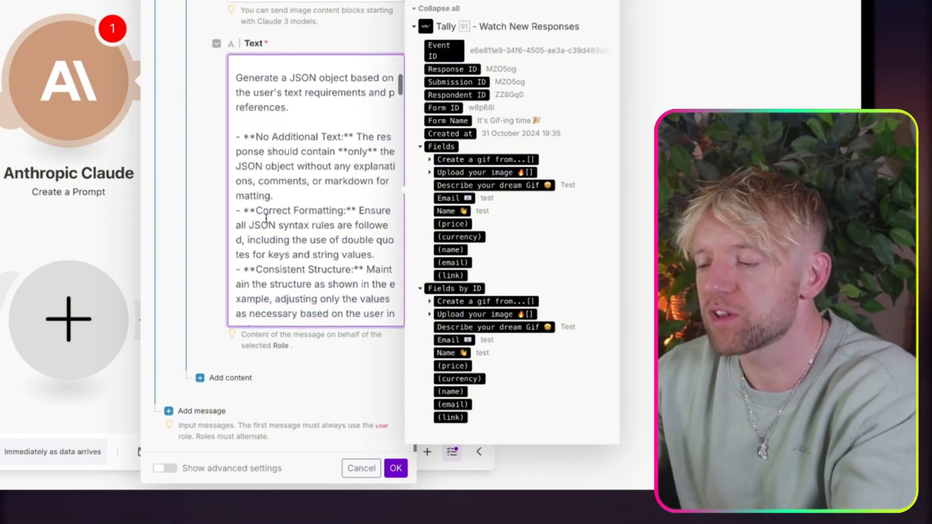
scroll(266, 218, down, 3)
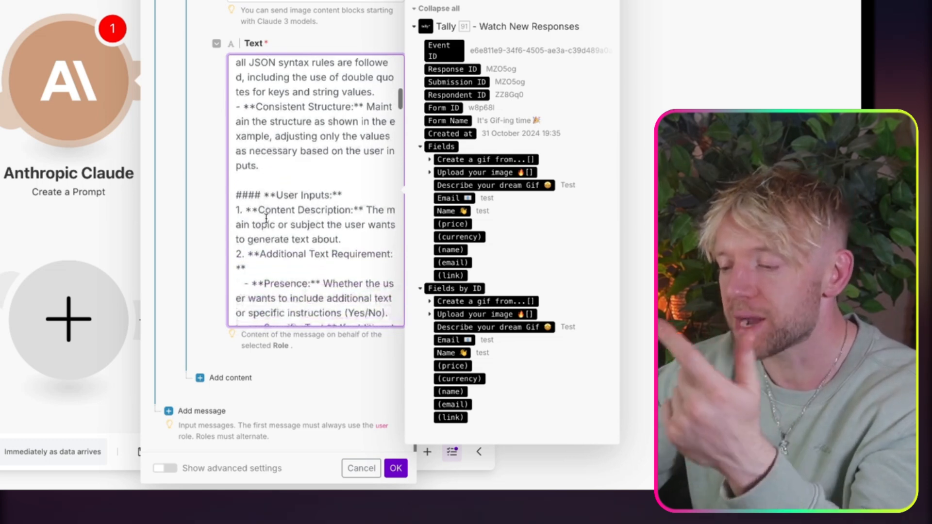
scroll(265, 218, down, 2)
scroll(266, 218, down, 4)
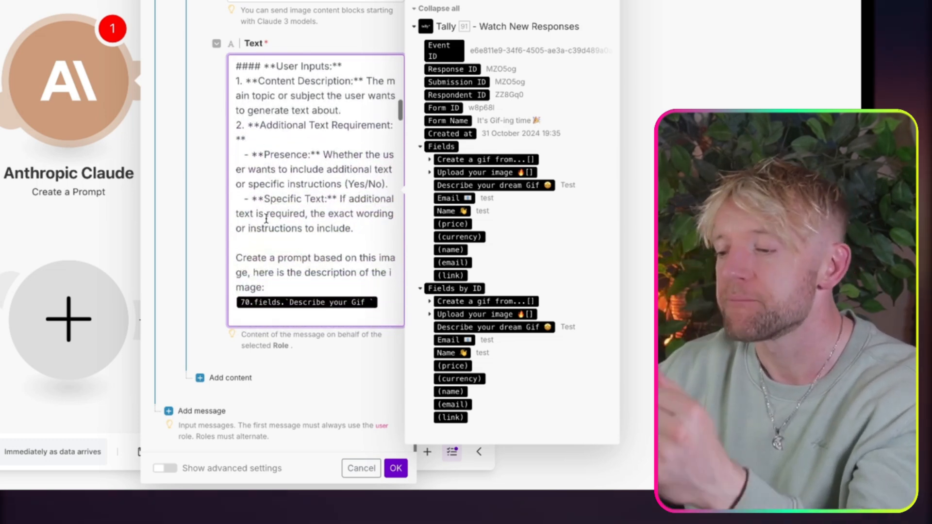
scroll(299, 178, down, 4)
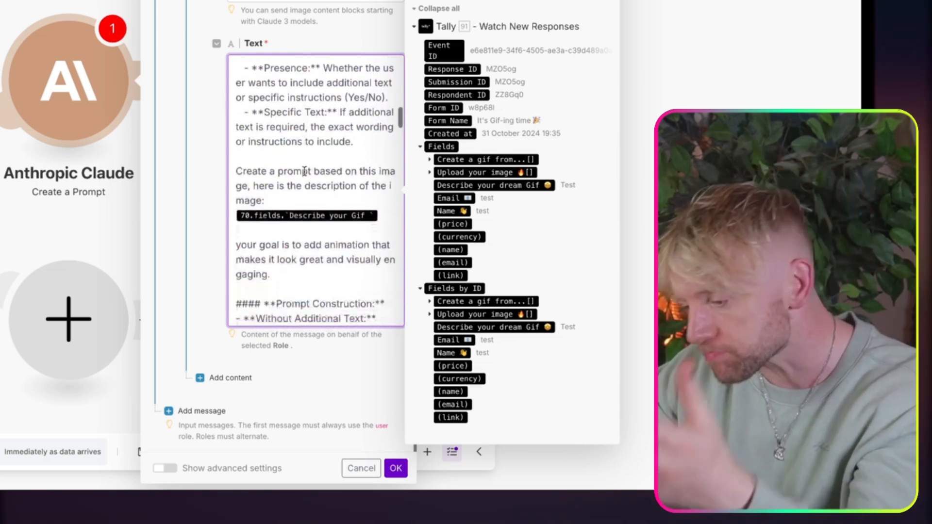
Reword the prompt's image description sentence to read "Create a prompt based on this user input:".
drag(301, 173, 303, 180)
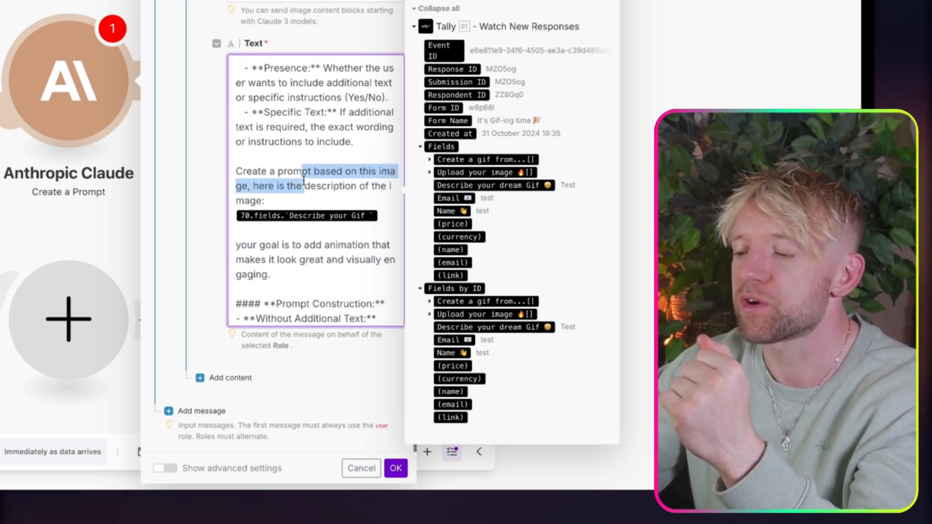
click(302, 189)
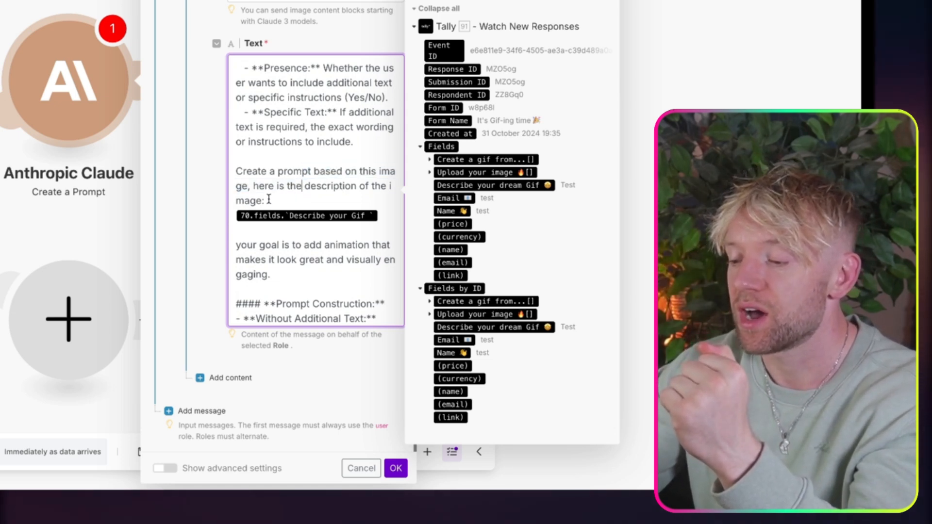
drag(268, 198, 363, 172)
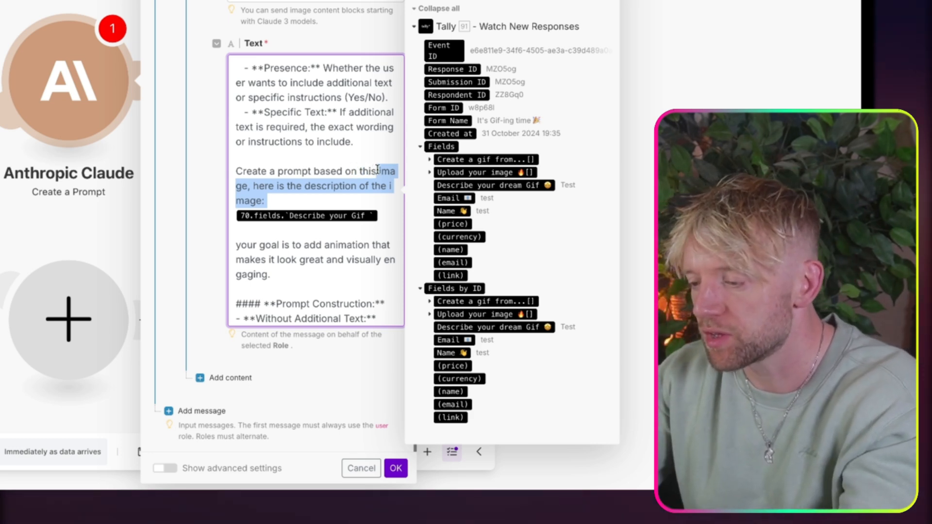
text(u)
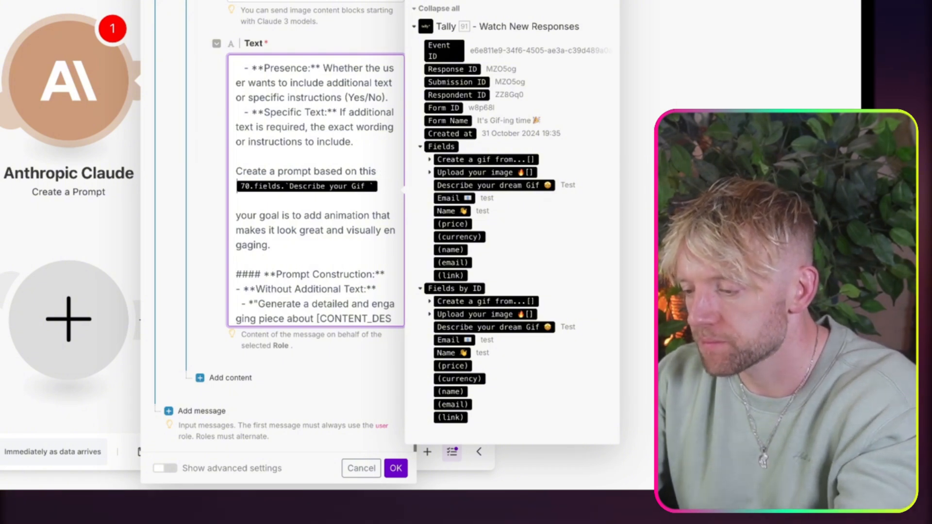
text(ser input:)
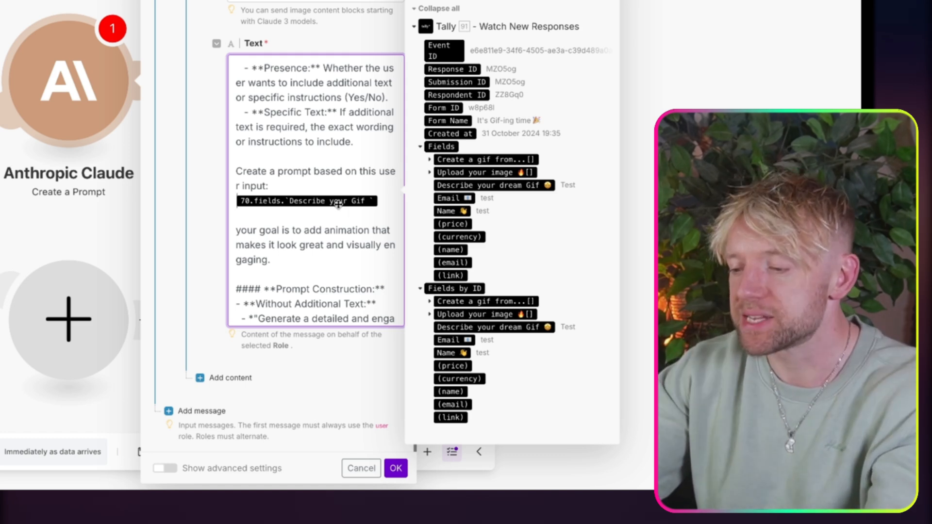
Replace the old "Describe your Gif" variable with Tally's "Describe your dream Gif" field and put the goal sentence on a new line.
key(BackSpace)
key(BackSpace)
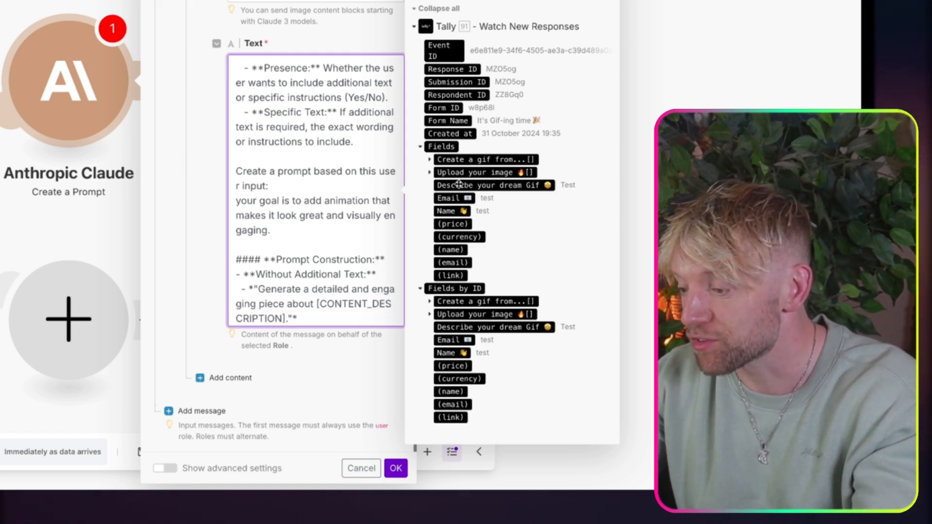
drag(458, 184, 343, 209)
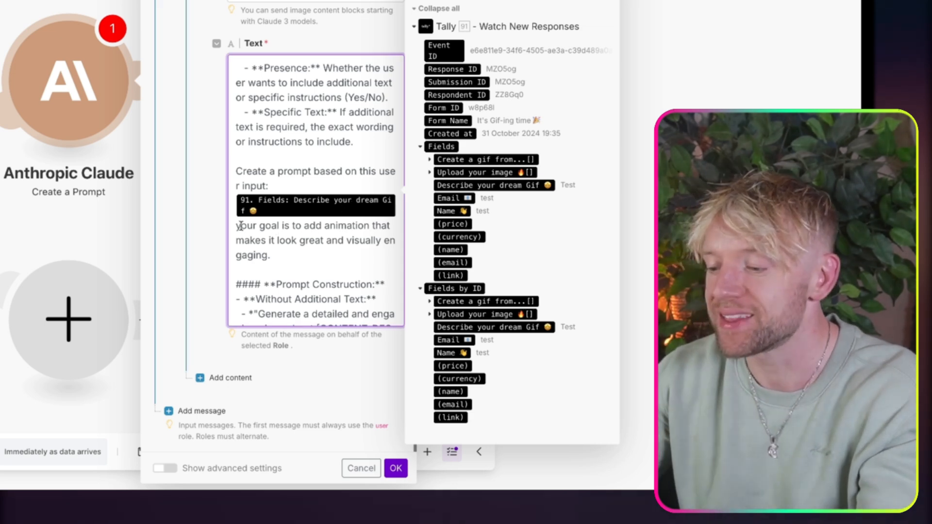
key(Return)
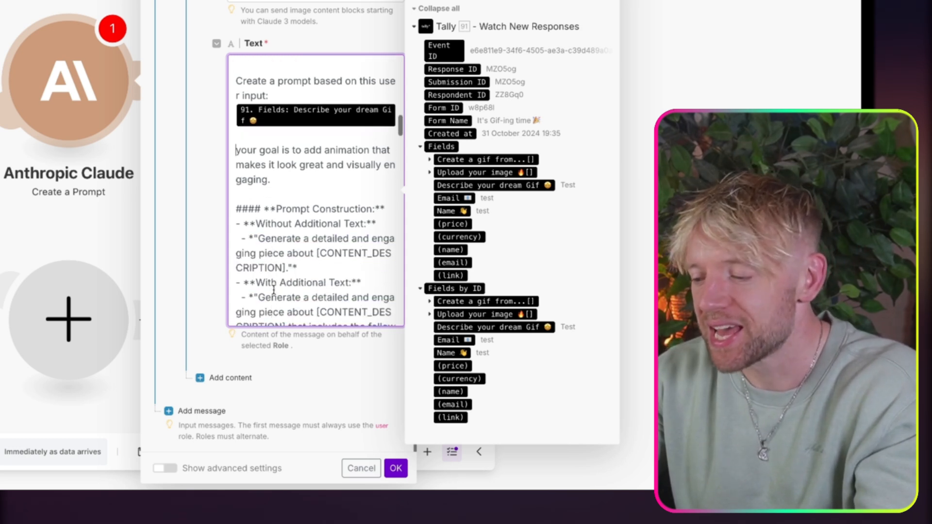
Review the rest of the prompt, from Prompt Construction through the examples to the Notes, and save the Claude module's settings.
scroll(274, 289, down, 1)
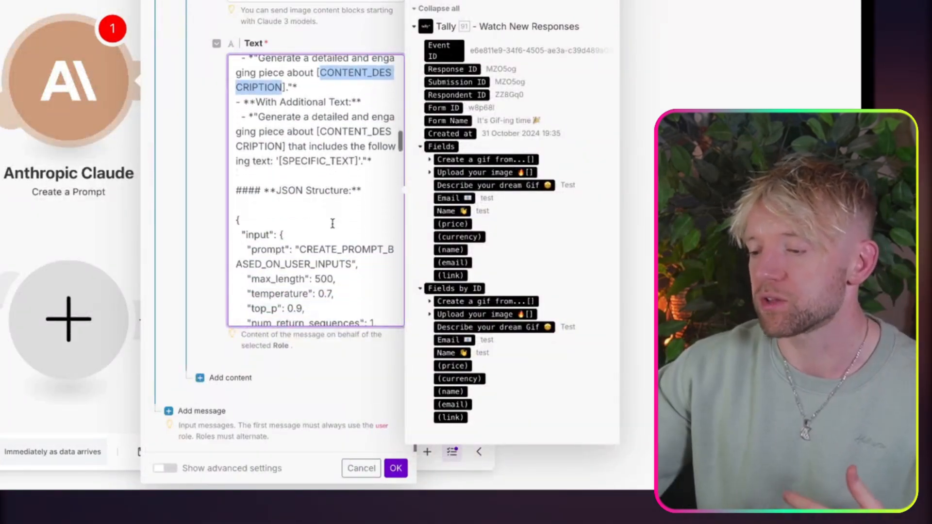
scroll(332, 223, up, 1)
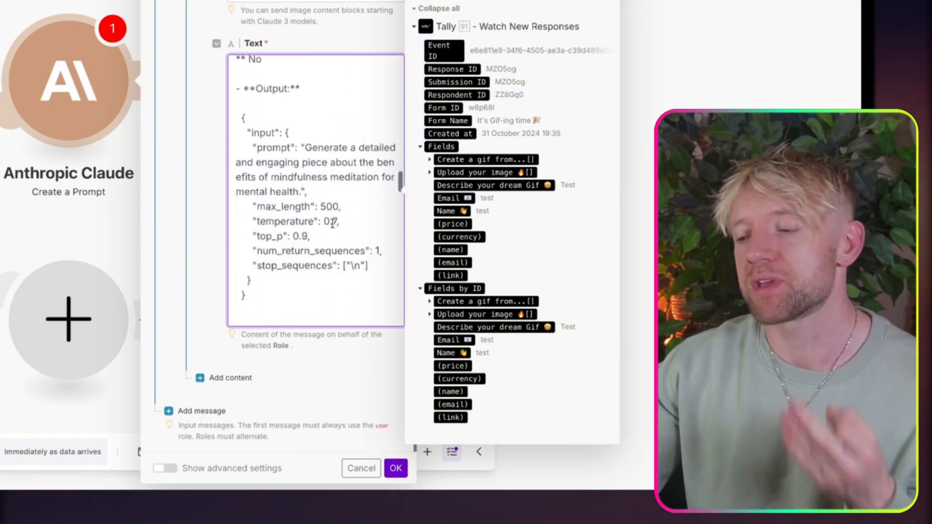
scroll(332, 224, down, 3)
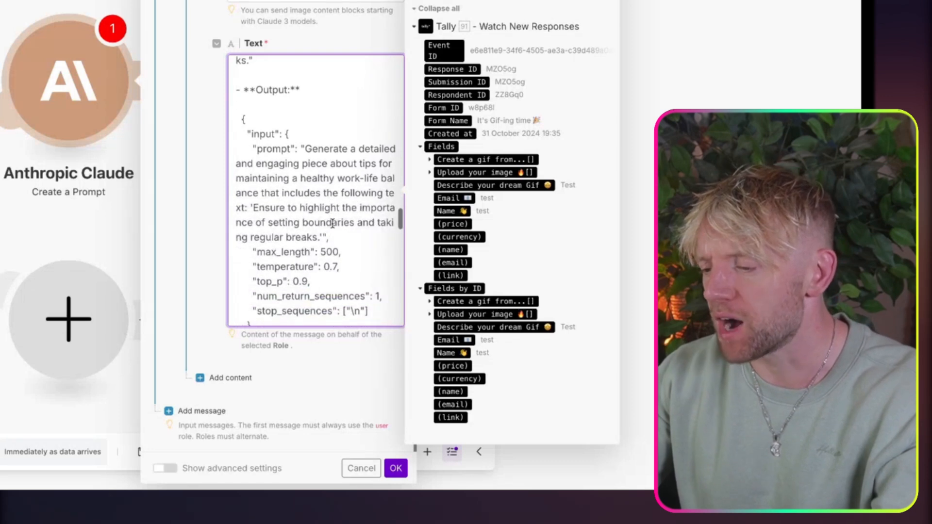
scroll(333, 223, down, 1)
scroll(333, 223, up, 5)
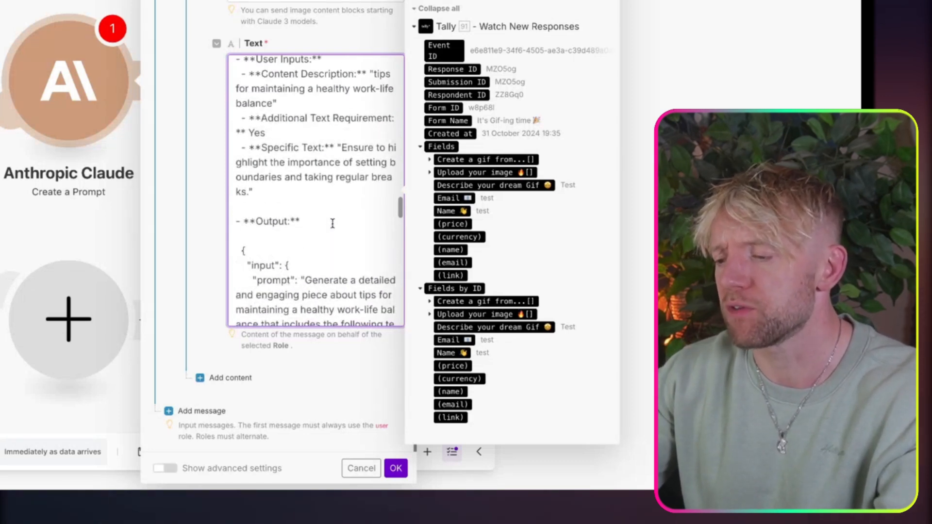
scroll(332, 223, down, 15)
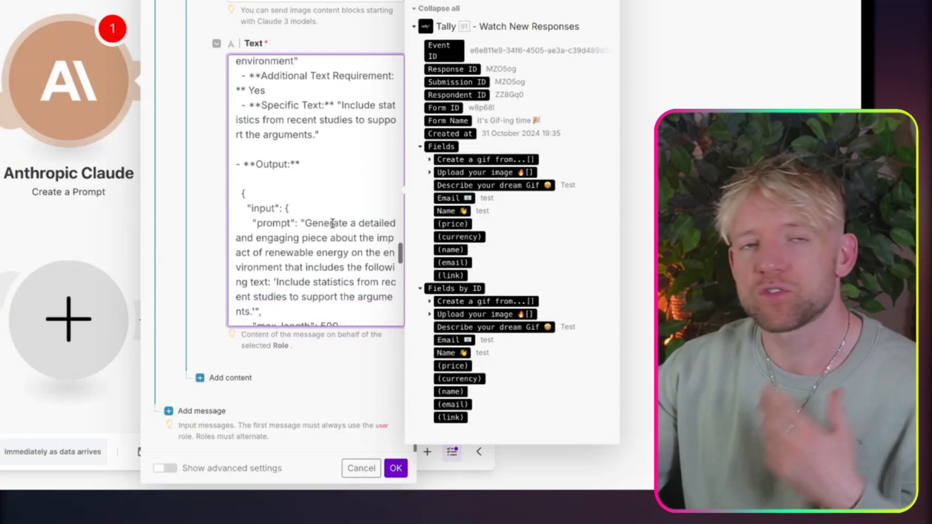
scroll(333, 223, down, 5)
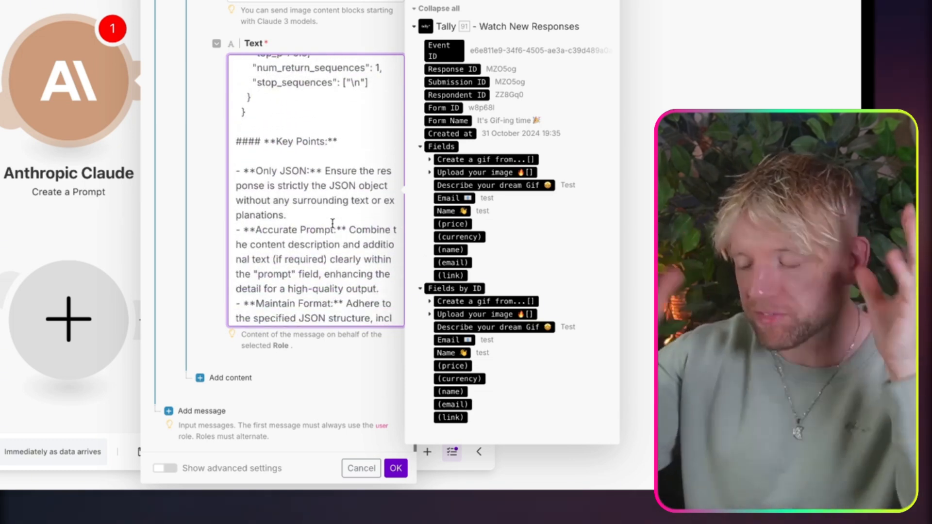
scroll(332, 223, down, 10)
scroll(332, 223, down, 3)
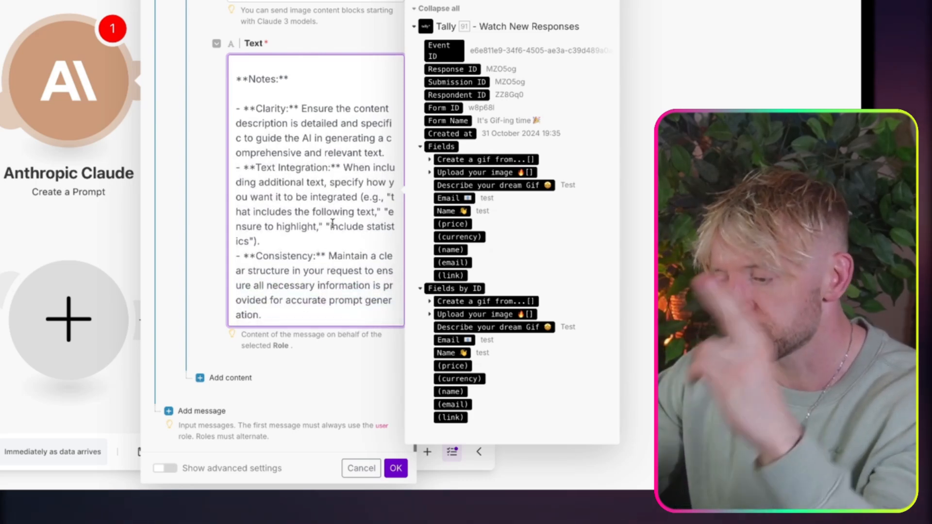
scroll(333, 223, up, 1)
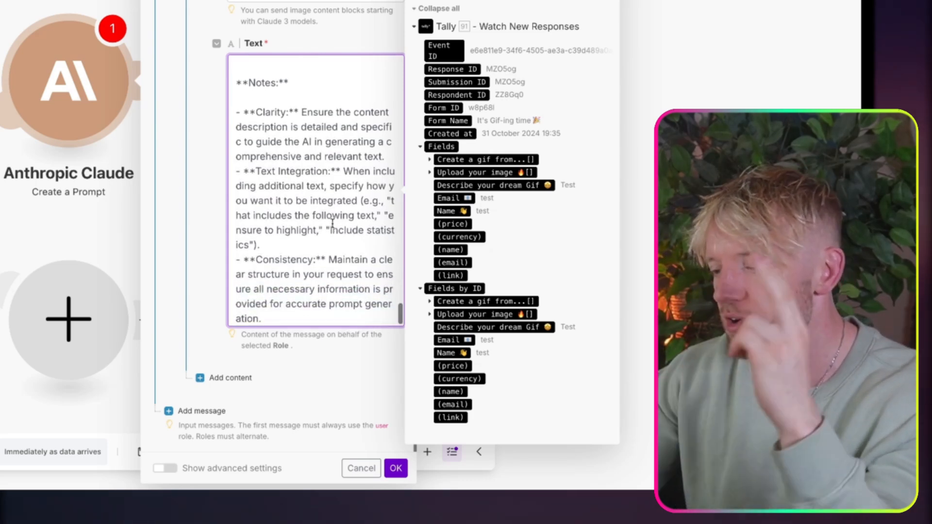
click(392, 469)
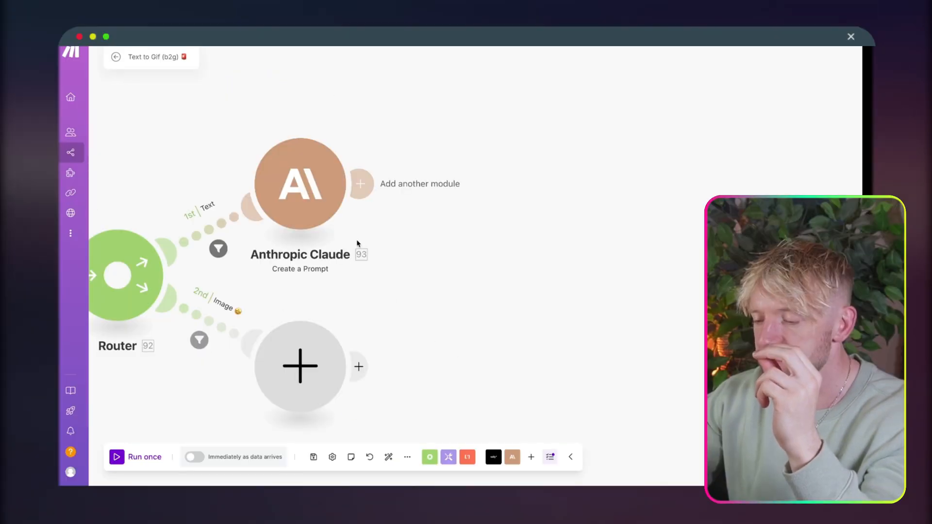
Run only the Claude module with the dream Gif description "create me a gif a giant chocolate cake in the forrest".
right_click(322, 193)
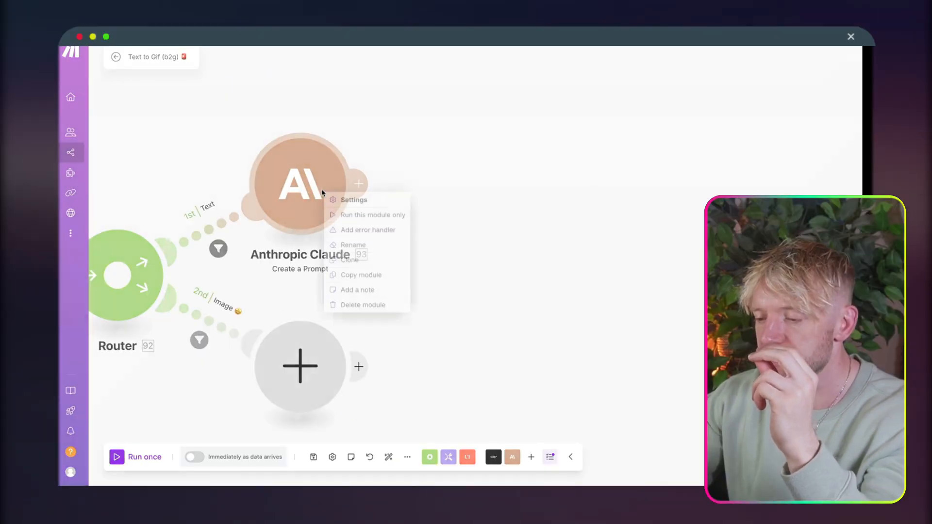
click(369, 214)
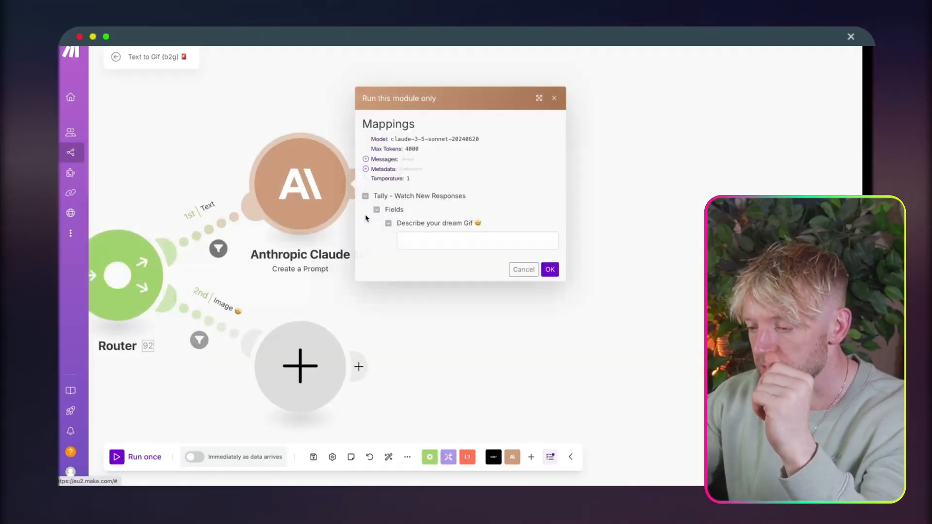
click(432, 243)
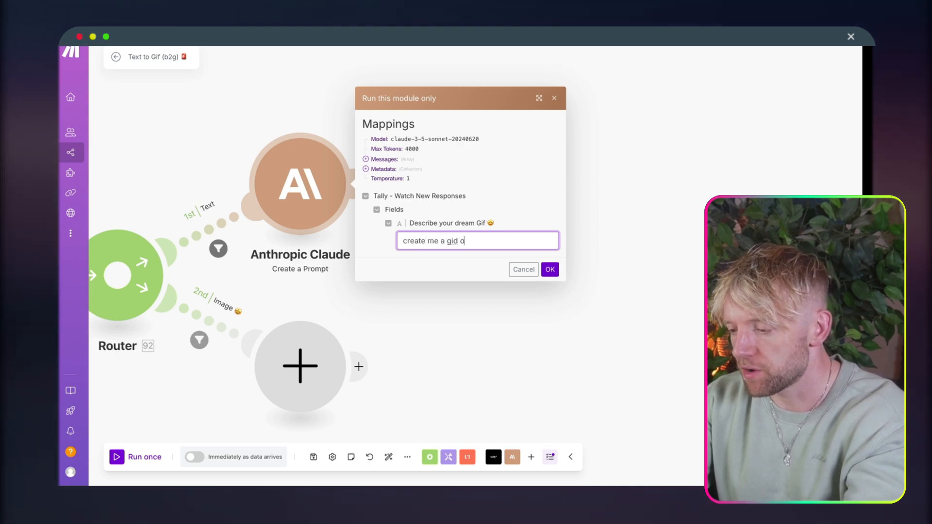
text(create me a gif a giant chocolate c)
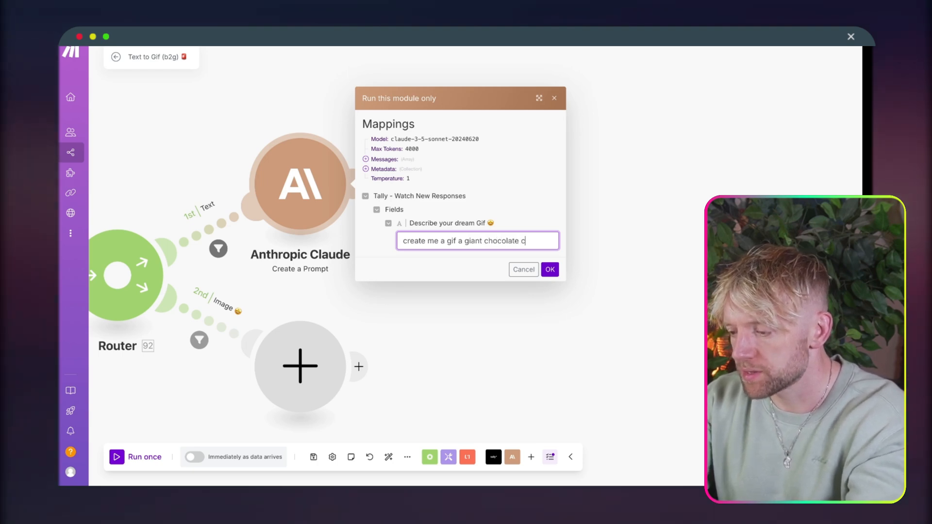
text(the)
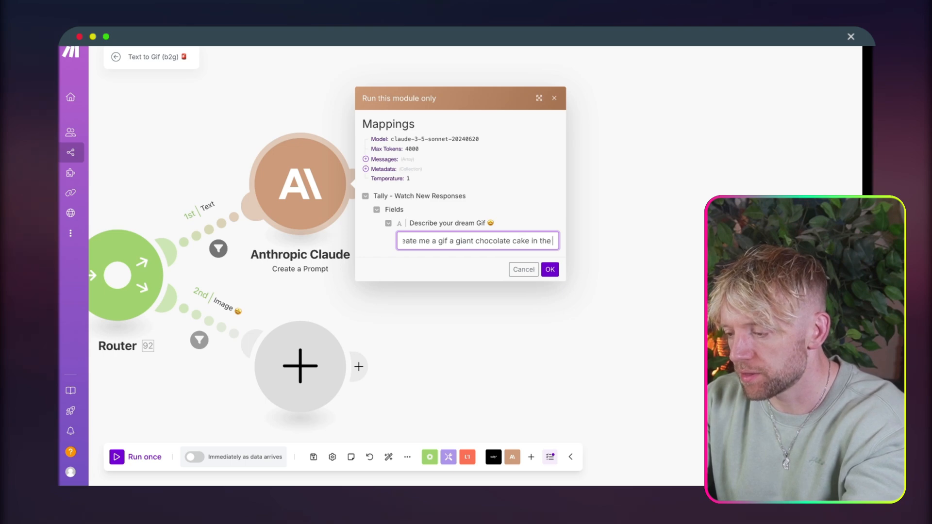
text( forrest)
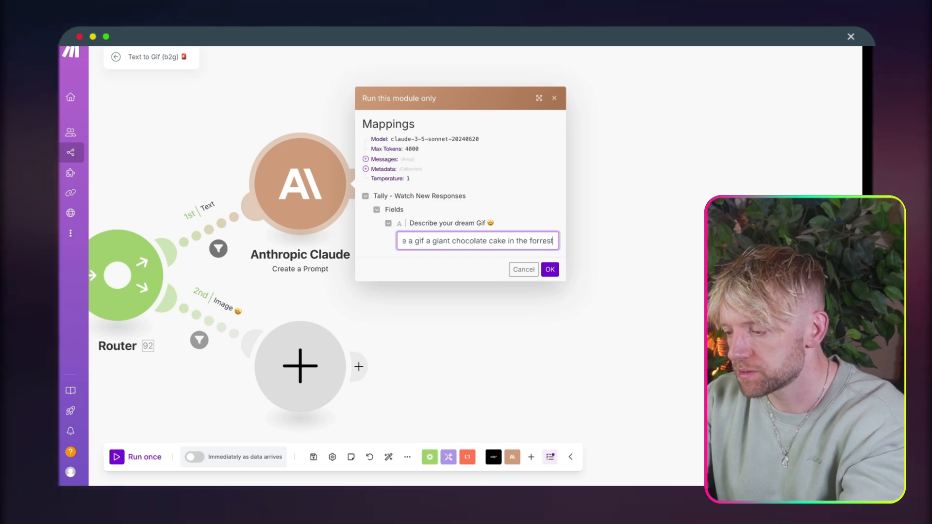
key(super+a)
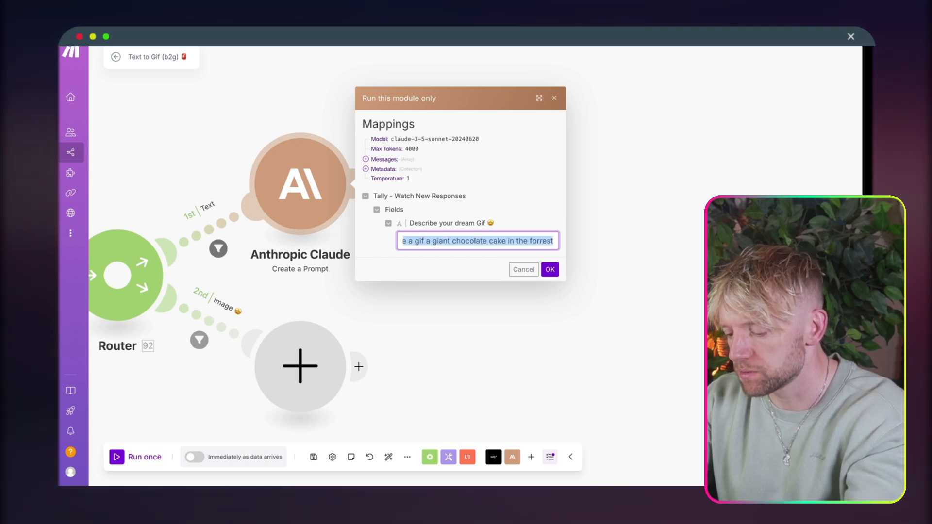
click(550, 266)
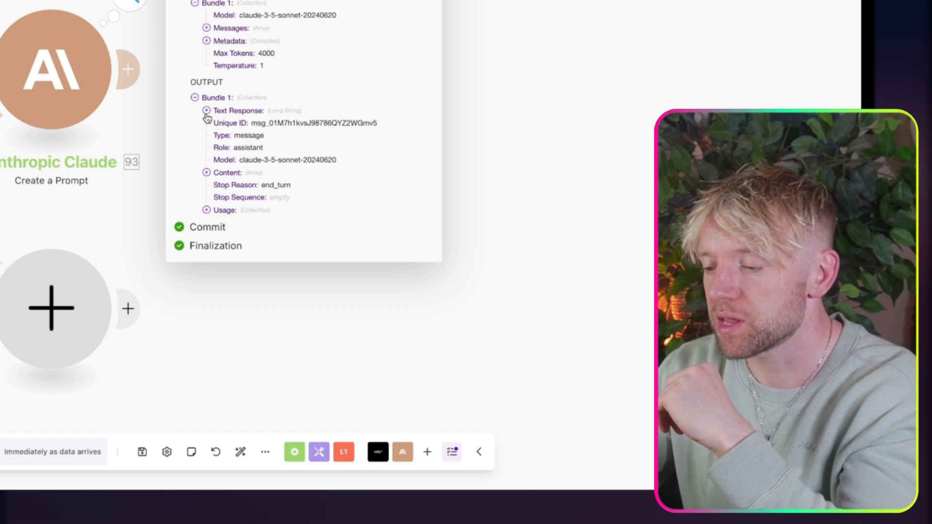
Expand the Text Response in the Claude output, examine the generated JSON prompt and close the results.
click(362, 196)
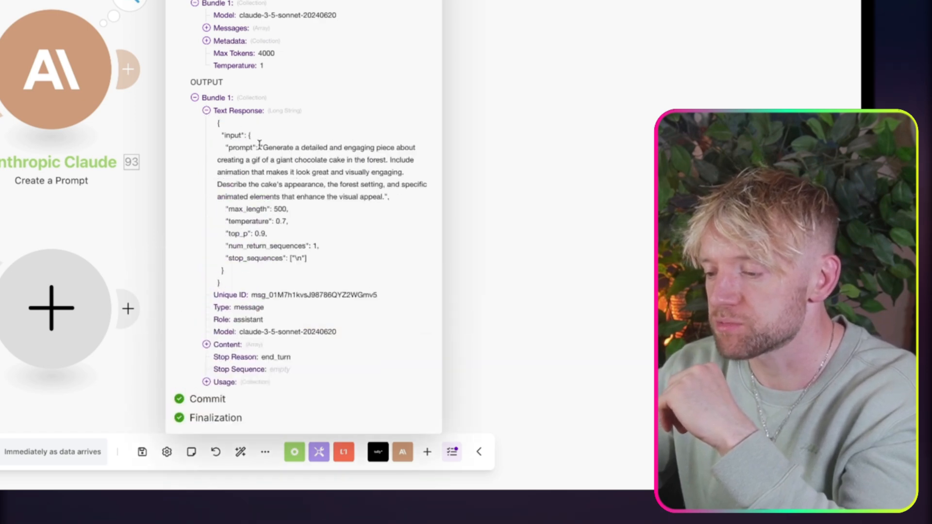
drag(267, 147, 286, 282)
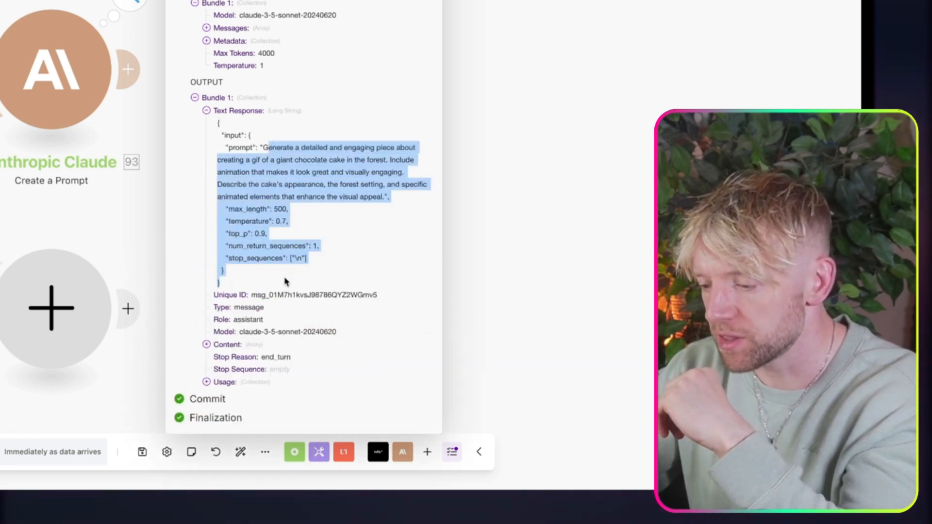
click(284, 278)
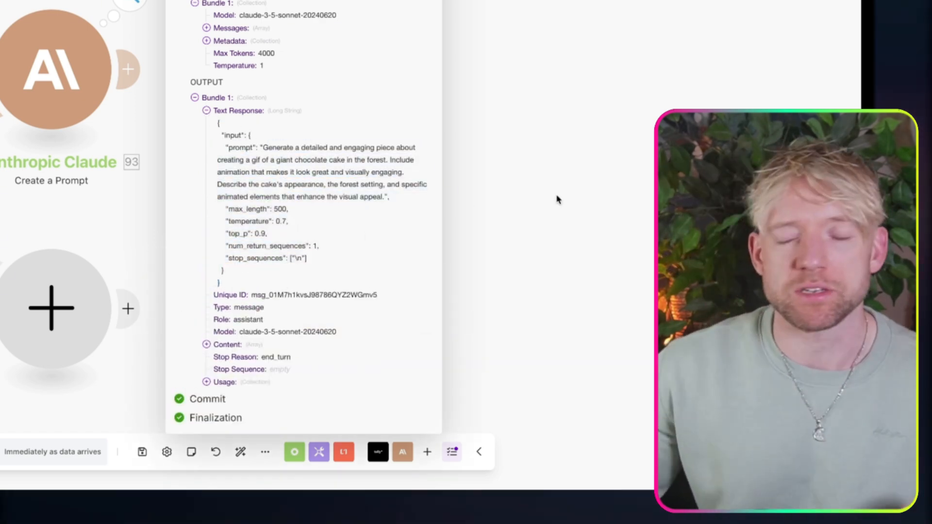
click(558, 199)
Add an HTTP "Make a request" module after the Anthropic Claude module.
drag(389, 177, 480, 181)
drag(422, 172, 243, 157)
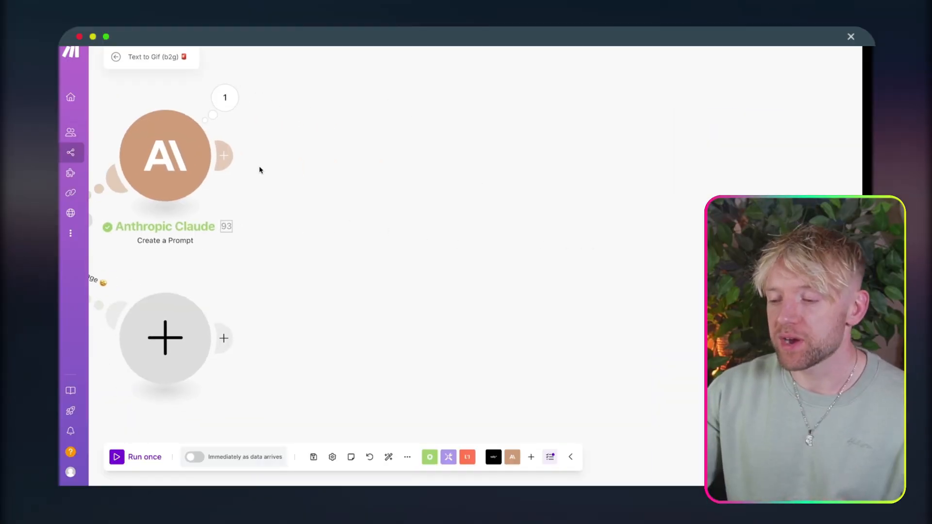
click(223, 155)
text(http)
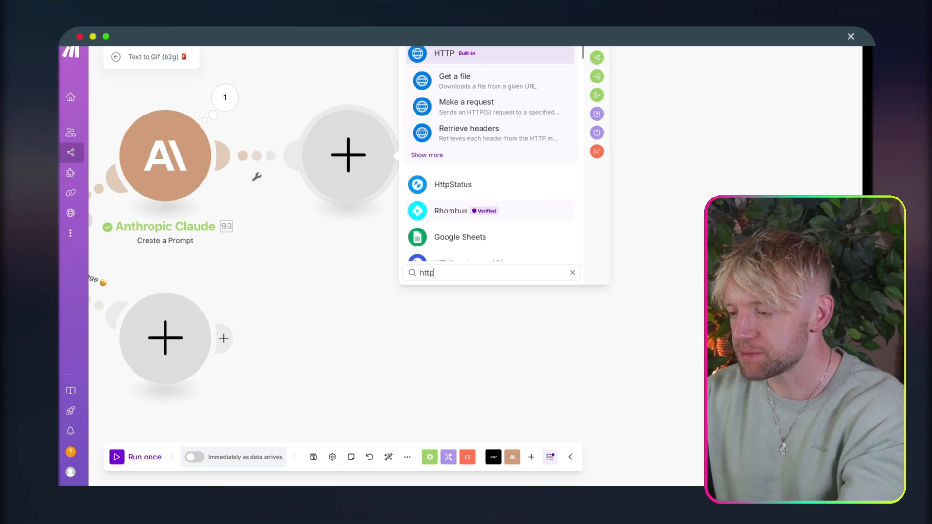
click(529, 110)
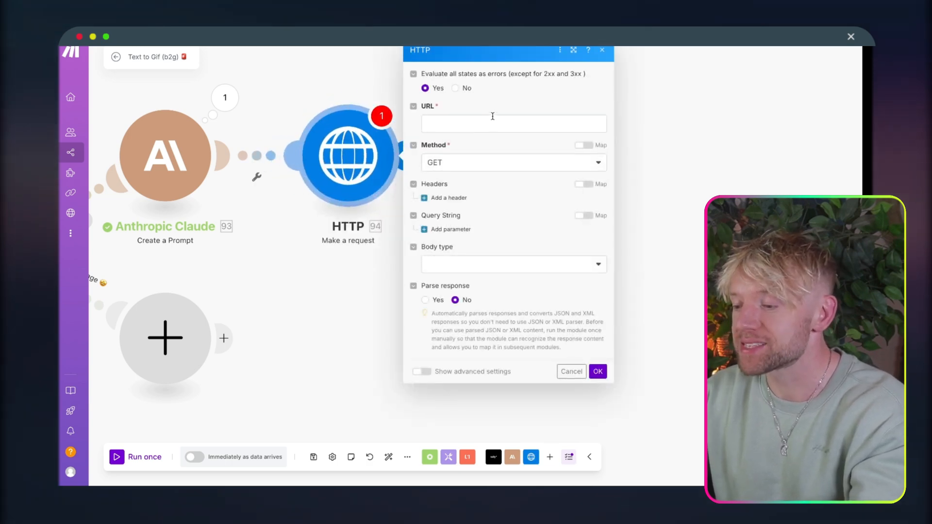
click(493, 117)
text(https://api.replicate.com/v1/models/black-forest-labs/flux-1.1-pro/predictions)
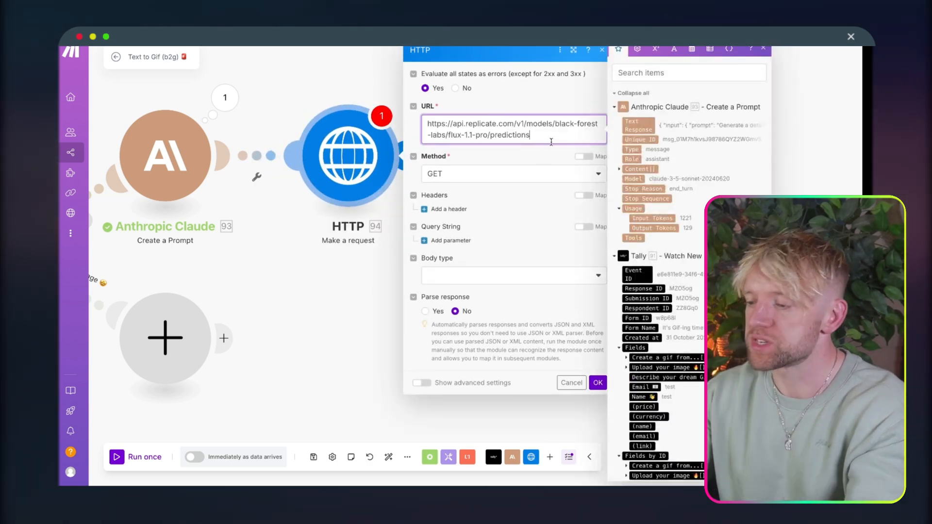
click(536, 178)
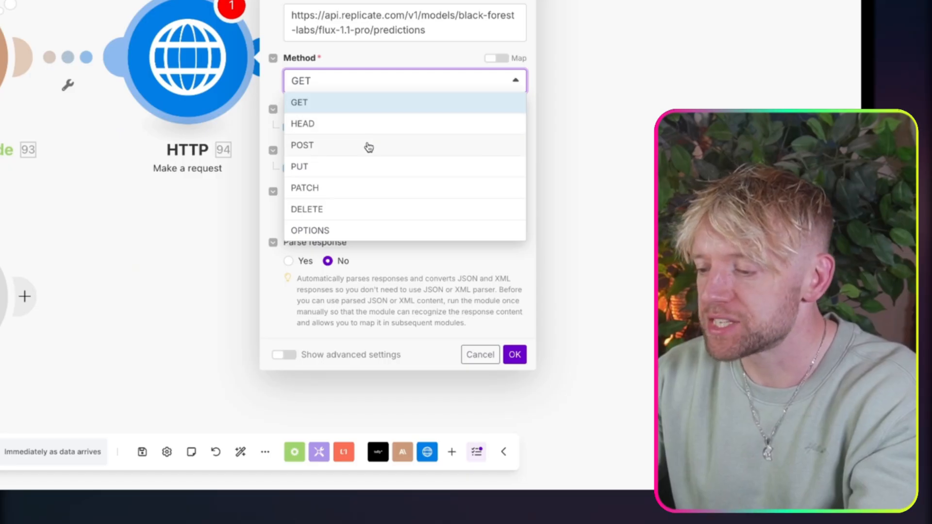
click(485, 221)
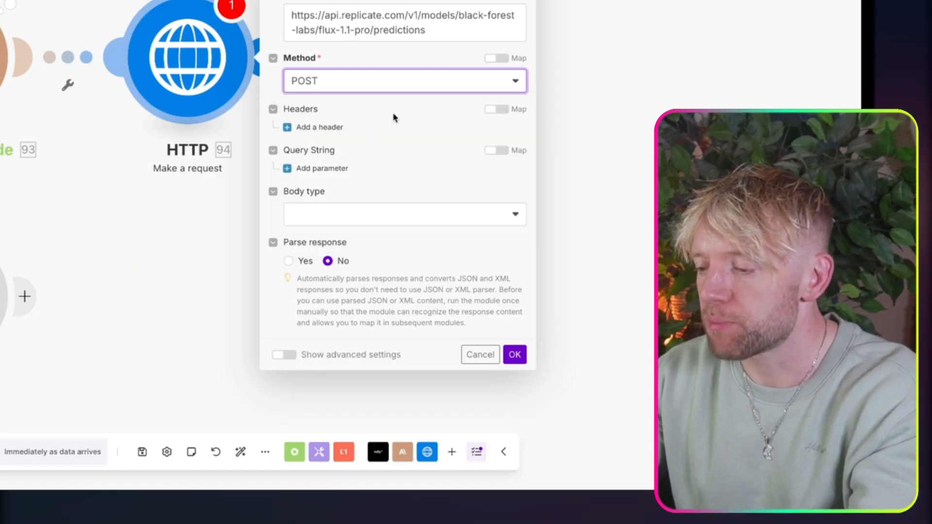
Add a request header named Authorization with the value "Bearer {INSERT API KEY}".
click(315, 127)
click(337, 170)
text(Authoriz)
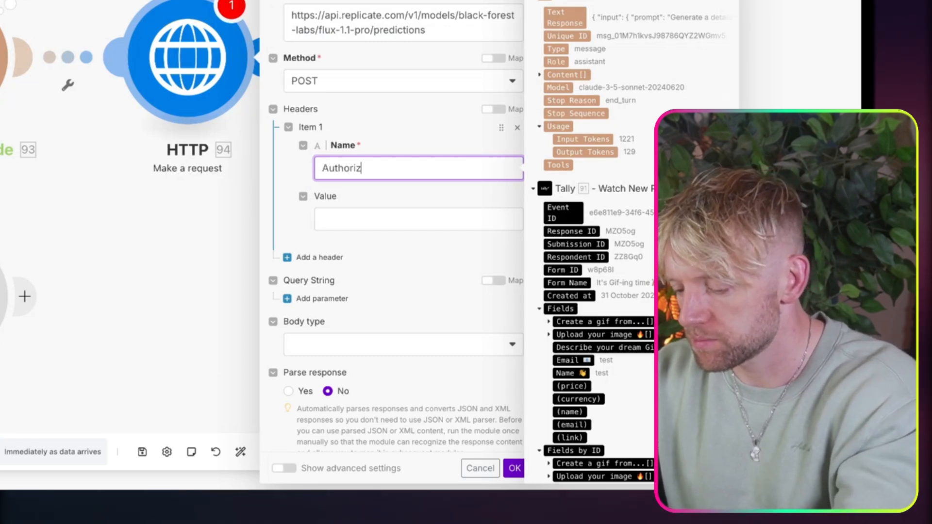
text(ation)
click(341, 212)
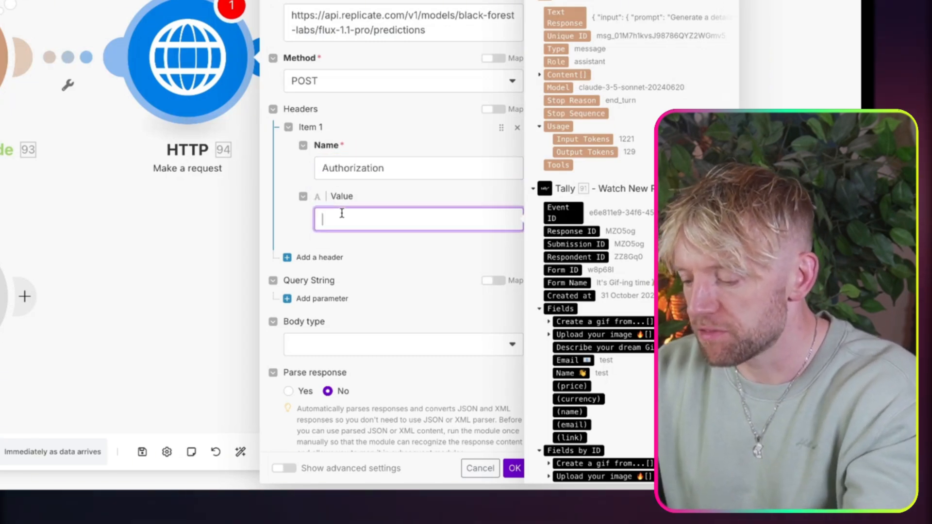
text(Beate)
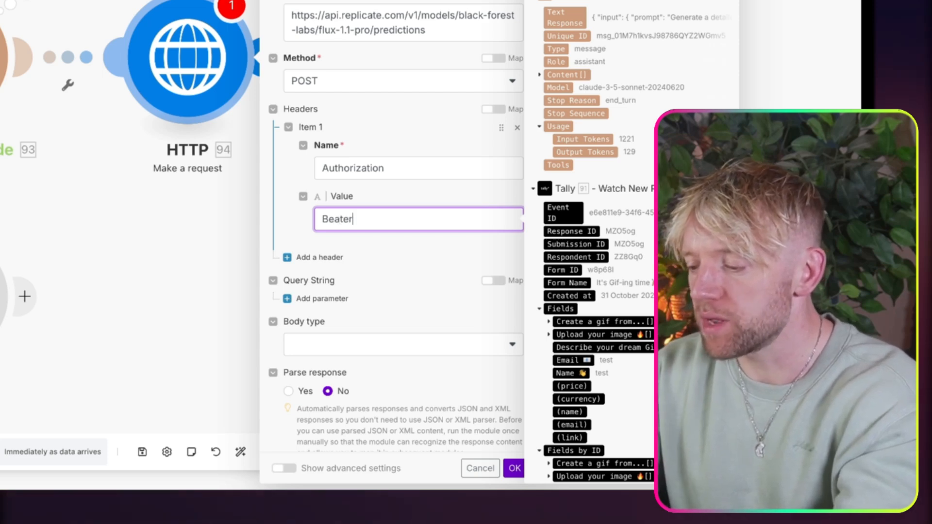
key(BackSpace)
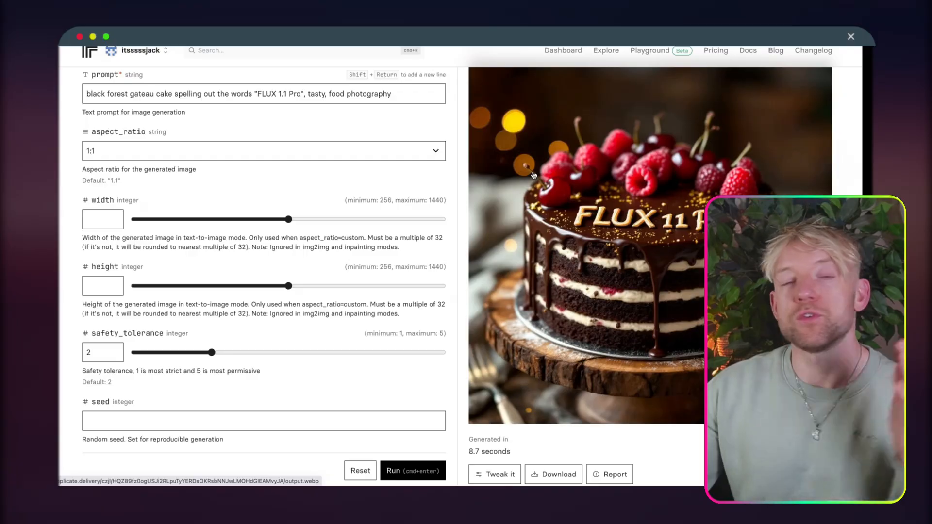
Switch to Replicate, open the account's API tokens page and look through the token list.
scroll(92, 55, up, 5)
click(91, 54)
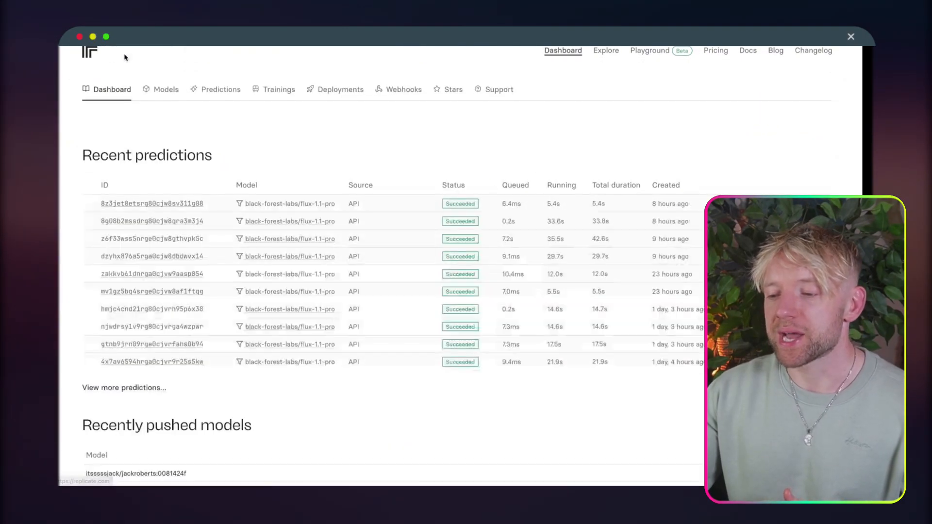
click(142, 51)
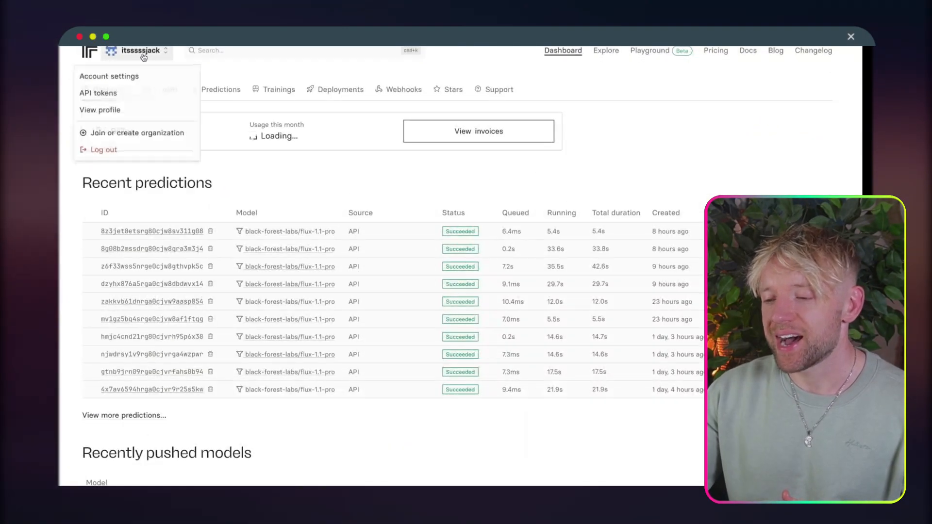
click(115, 92)
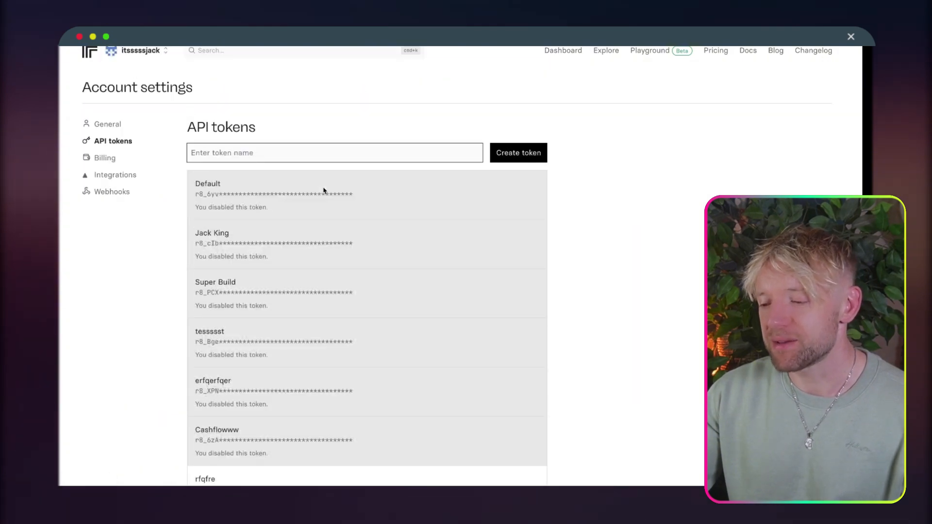
scroll(323, 190, down, 3)
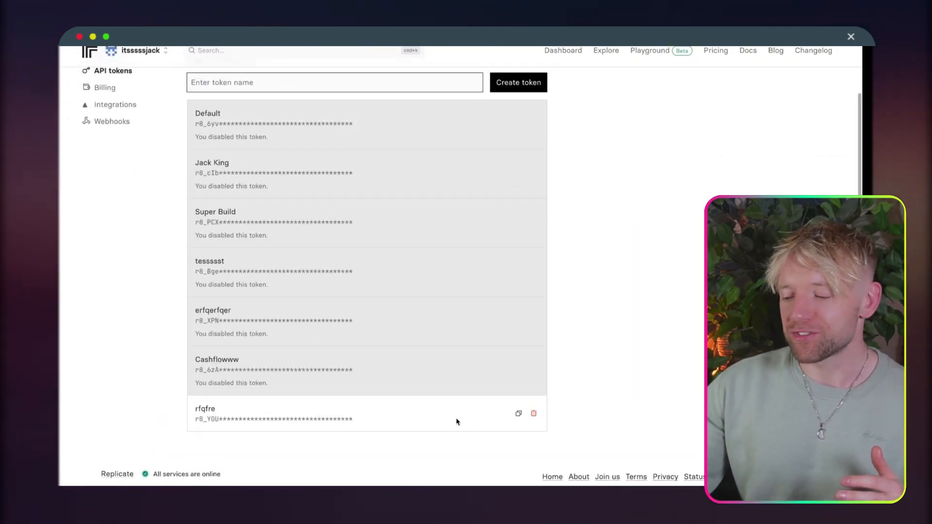
scroll(562, 267, up, 2)
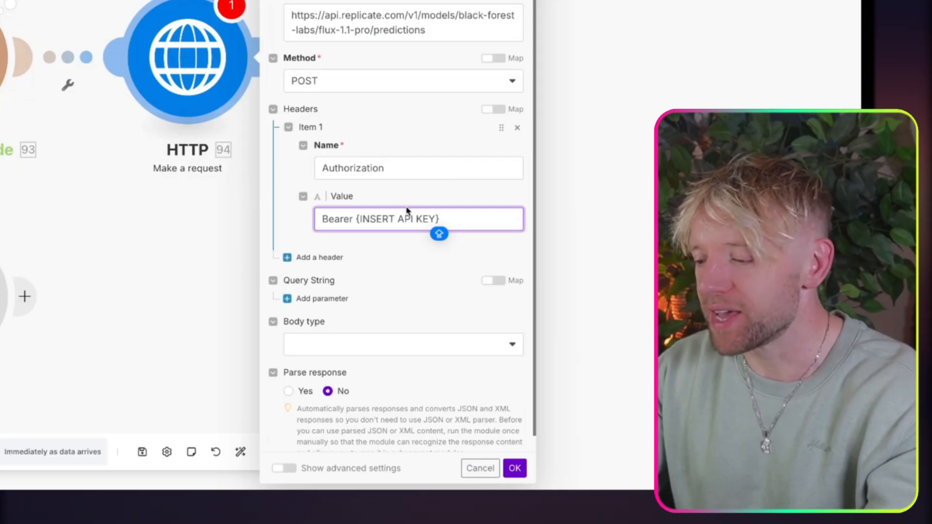
Replace the API key placeholder in the Authorization value with a sample API key and clear it, leaving only Bearer.
drag(439, 219, 359, 219)
key(BackSpace)
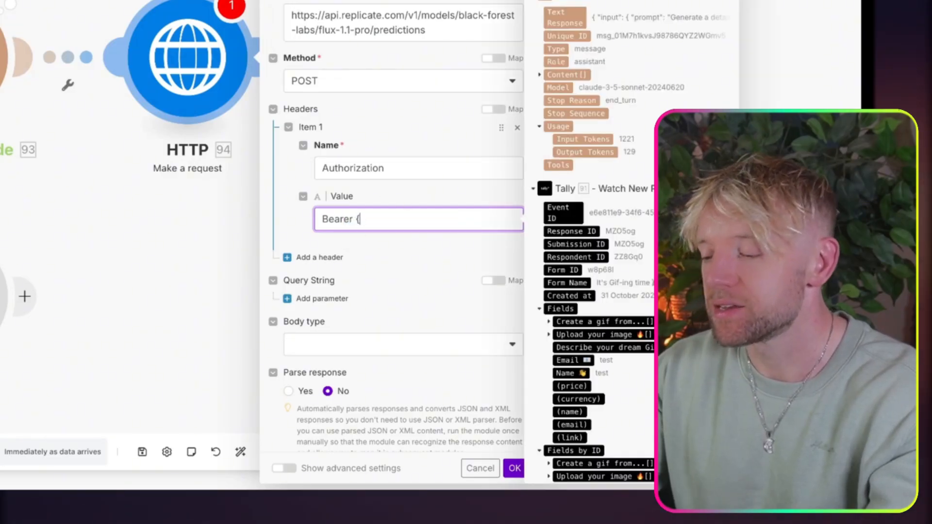
text(JWHEBFJHWFB)
key(BackSpace)
key(BackSpace)
key(BackSpace)
key(BackSpace)
key(BackSpace)
key(BackSpace)
key(BackSpace)
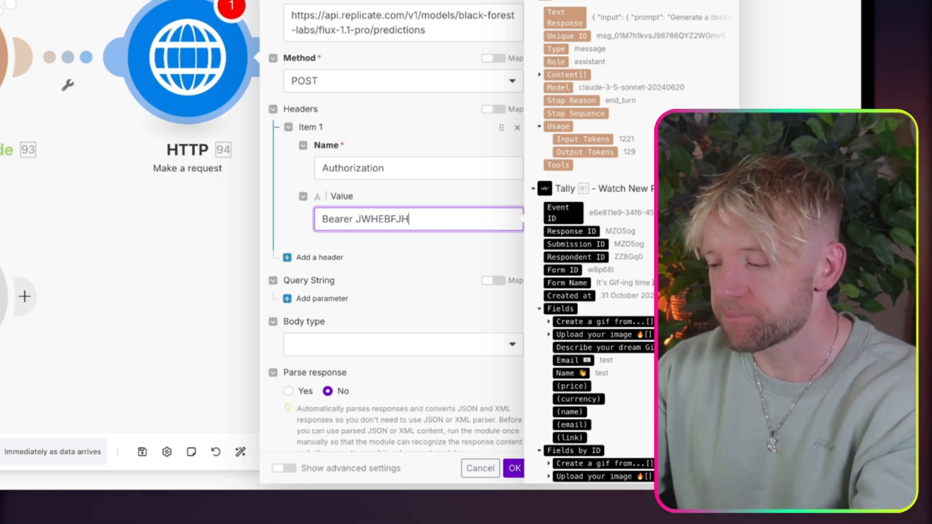
click(353, 233)
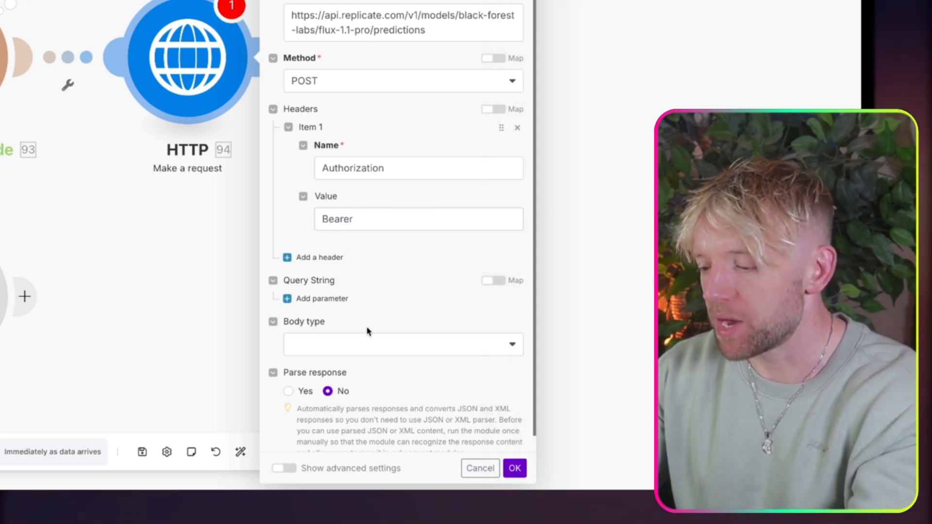
Set the request's body type to Raw and its content type to JSON (application/json).
scroll(389, 315, down, 1)
click(377, 329)
click(359, 351)
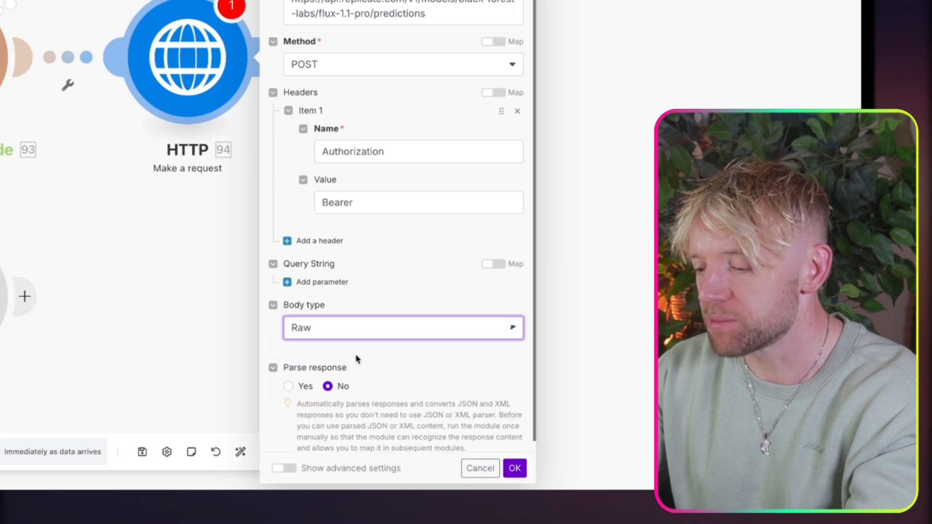
scroll(388, 311, down, 3)
click(414, 267)
click(366, 324)
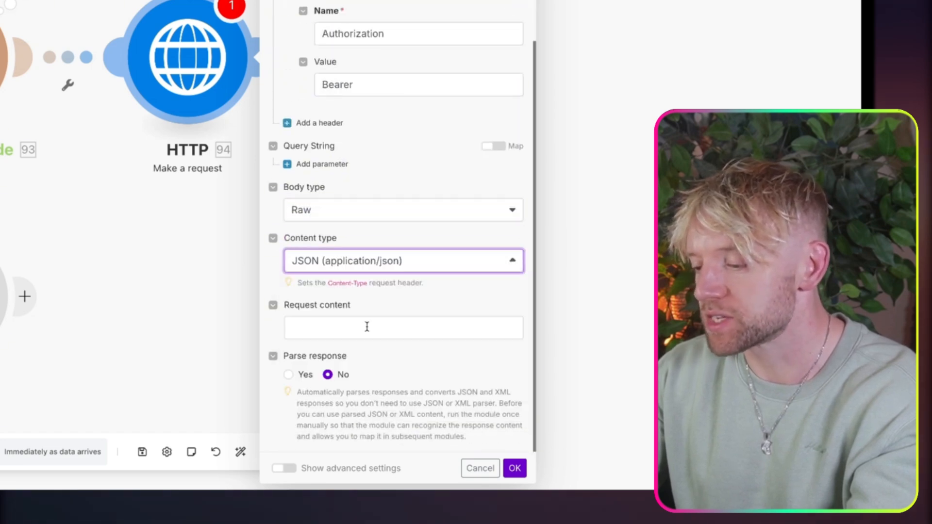
Map Claude's Text Response into the request content and save the HTTP module's settings.
click(389, 322)
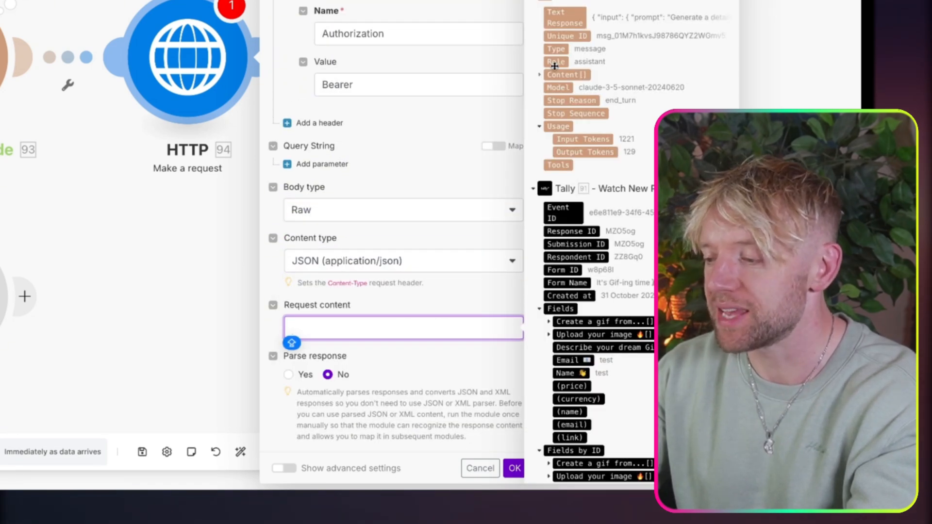
click(564, 18)
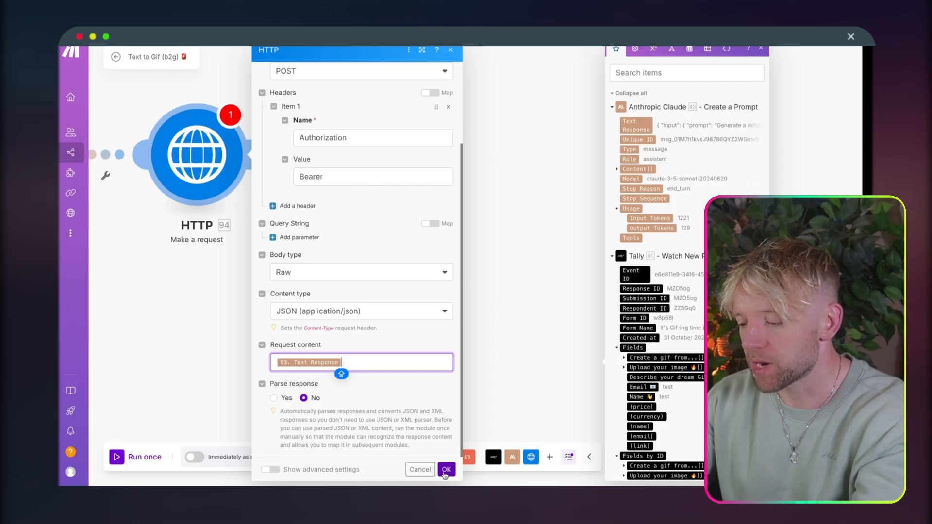
click(317, 468)
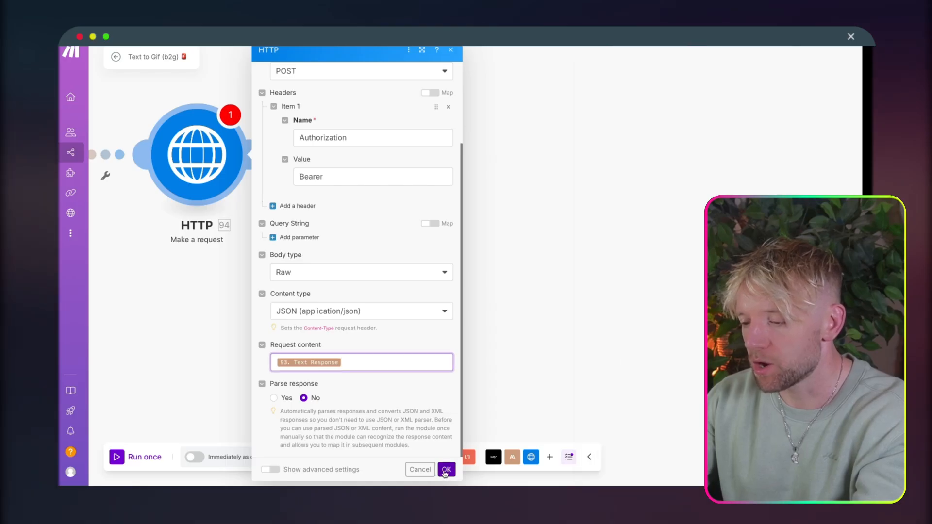
Rename the HTTP module to "Image Generator 📈".
right_click(435, 206)
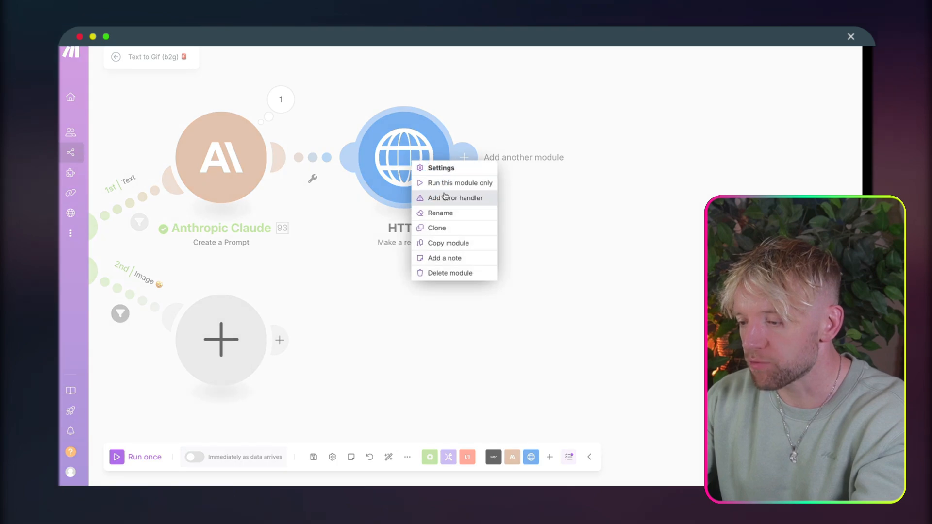
click(447, 213)
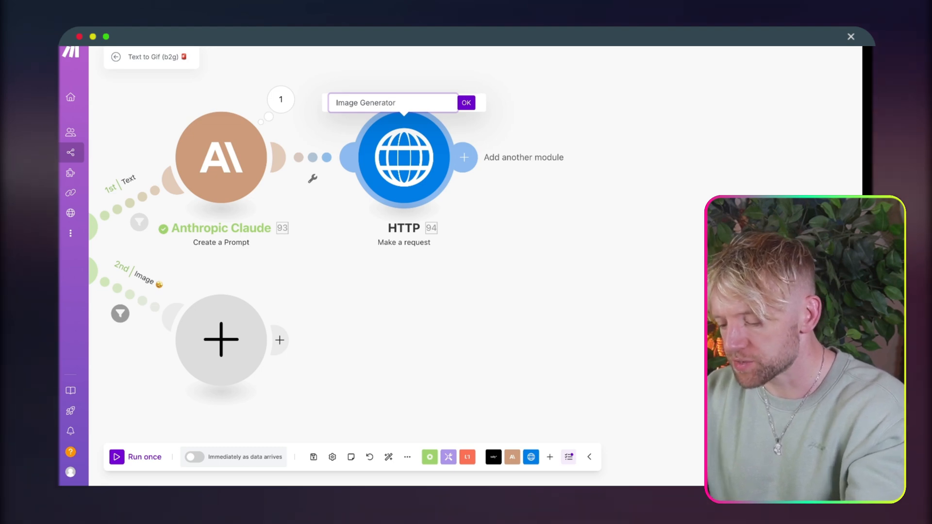
text(Image Generator)
key(ctrl+super+space)
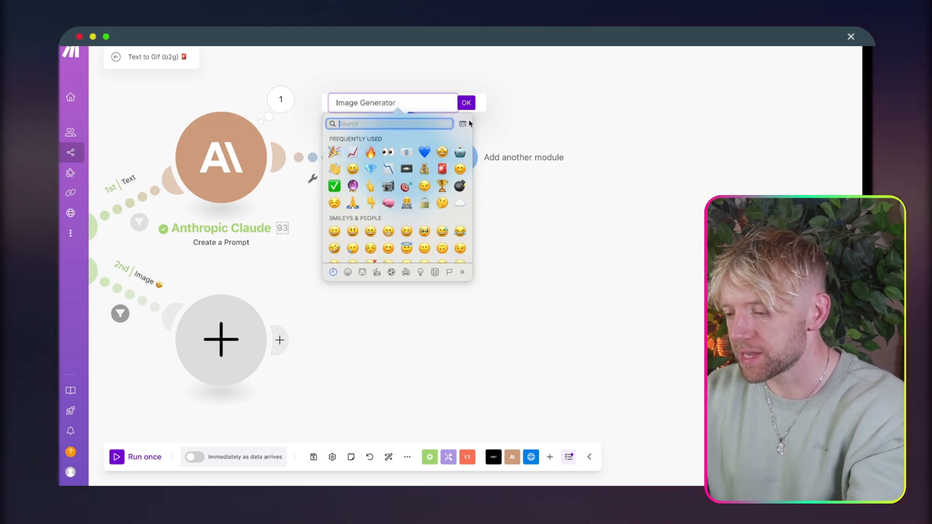
click(352, 153)
click(469, 104)
Add a Tools Sleep module after Image Generator with a delay of 45 seconds and save it.
drag(482, 156, 313, 157)
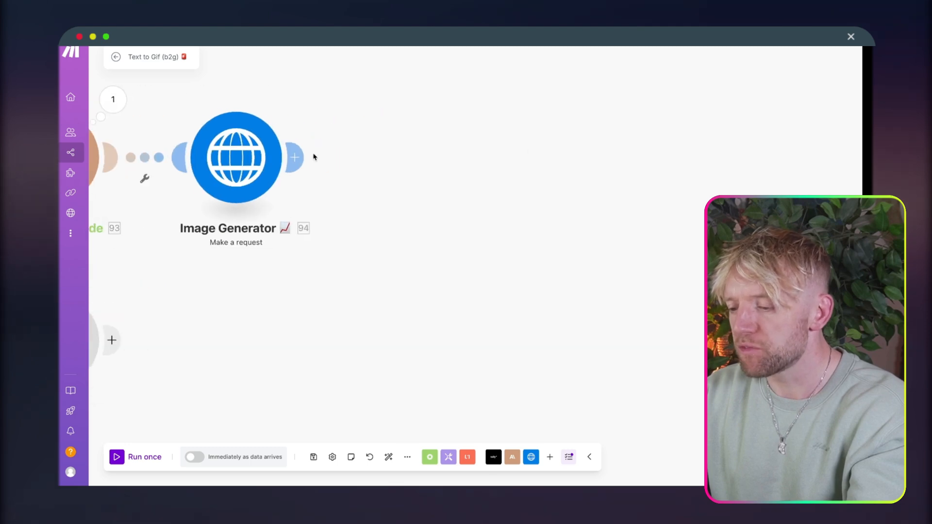
click(294, 156)
text(sl)
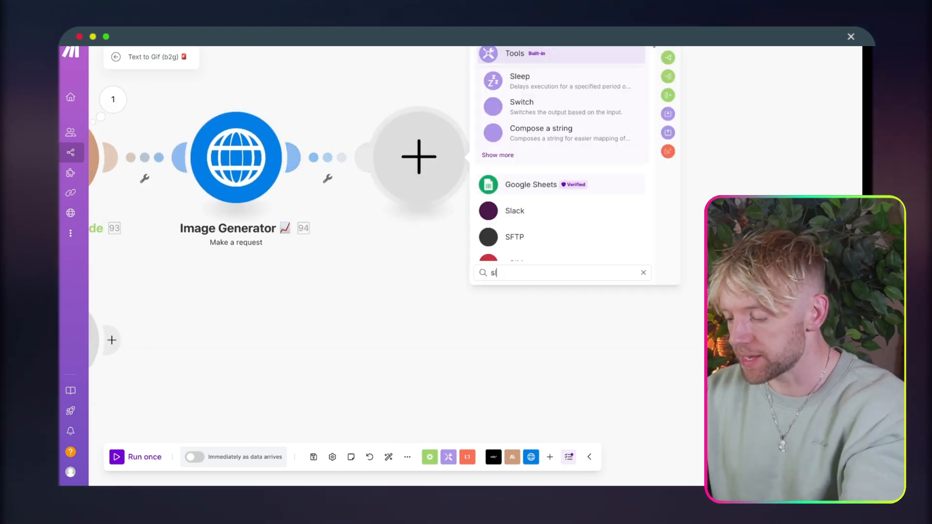
text(eep)
click(520, 77)
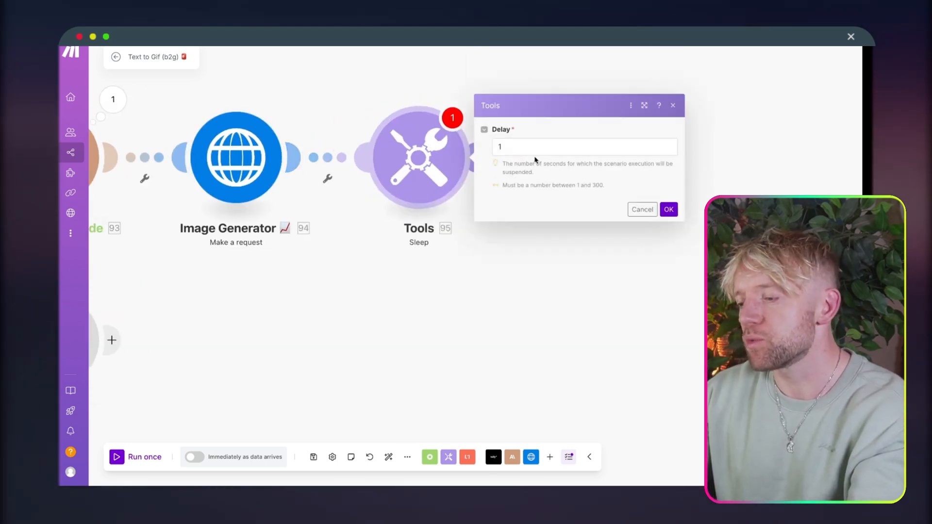
click(532, 146)
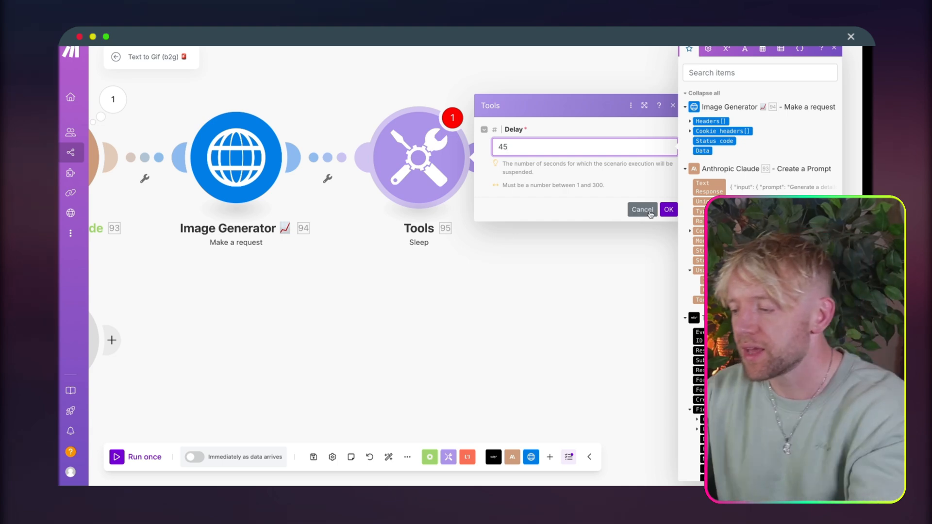
click(668, 210)
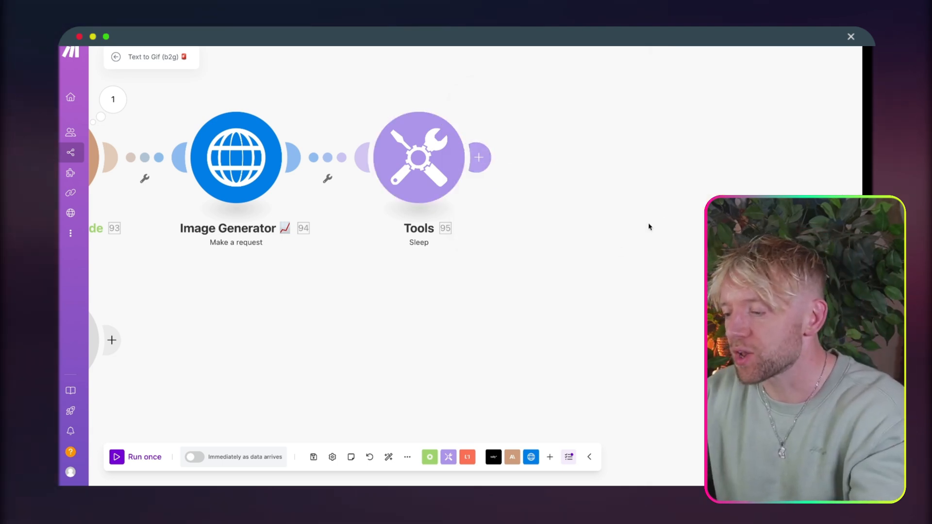
Clone the Image Generator module and attach the copy after the Sleep module.
right_click(254, 144)
click(282, 211)
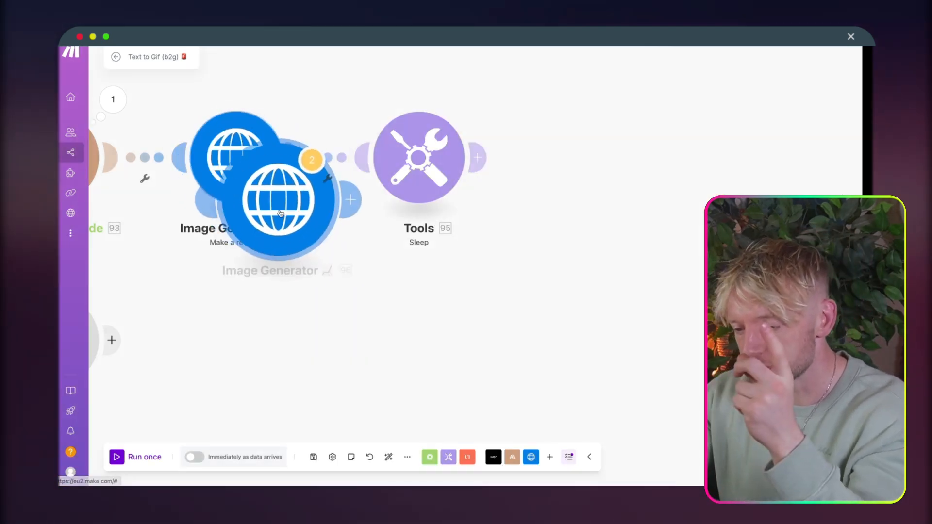
click(571, 156)
Try to rename the cloned Image Generator module after Sleep to "Image Downloader".
right_click(573, 158)
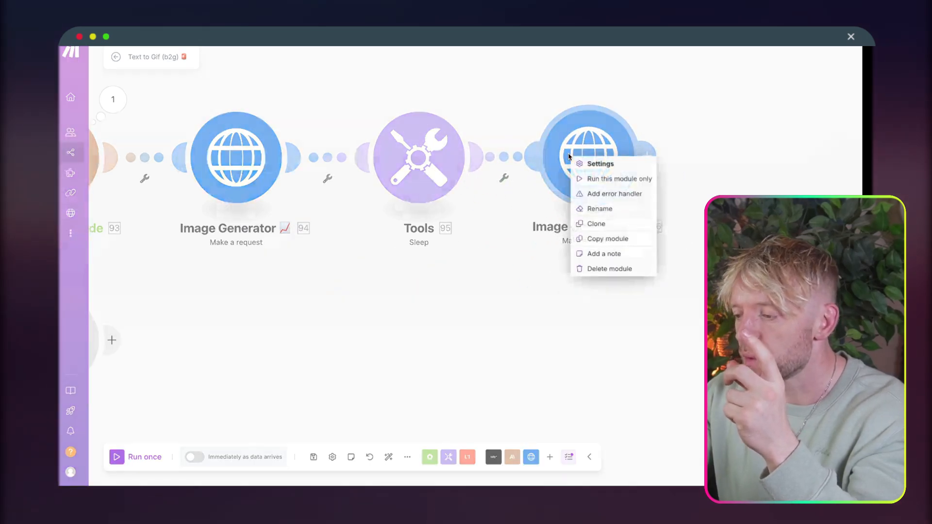
click(588, 209)
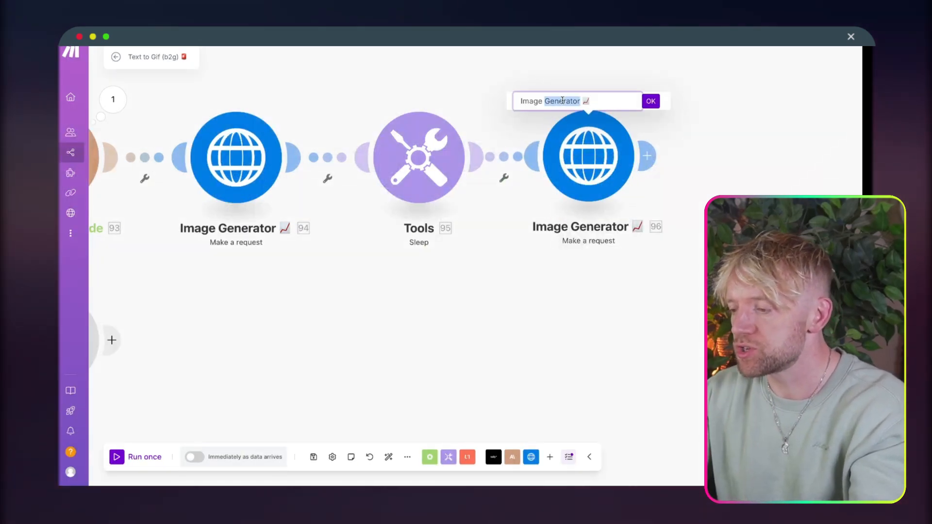
text(Download)
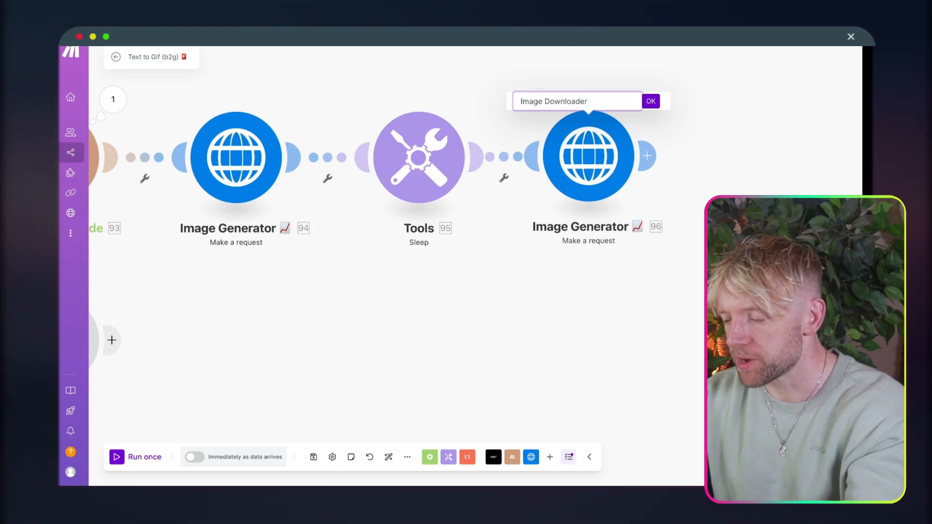
key(ctrl+super+space)
click(578, 169)
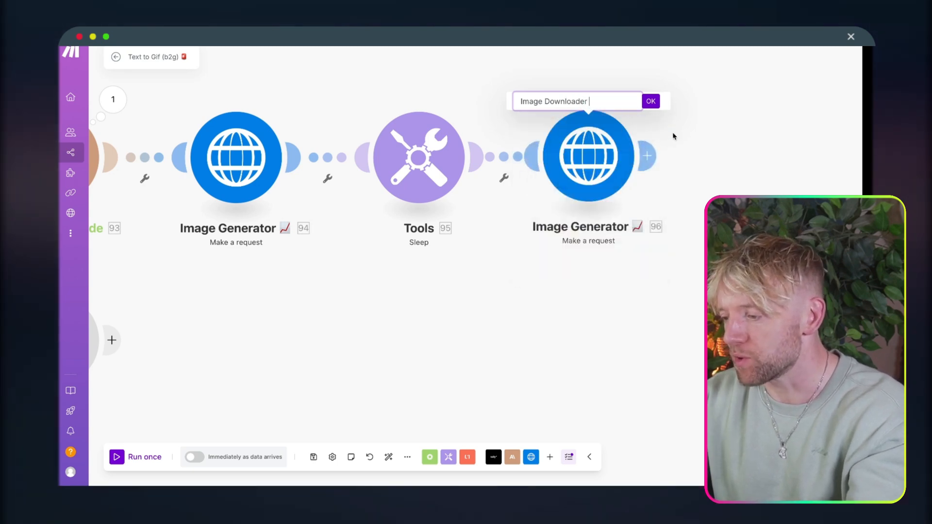
Set the cloned HTTP module's method to GET and replace its URL with {{73.data.urls.get}}.
drag(747, 150, 601, 148)
click(438, 156)
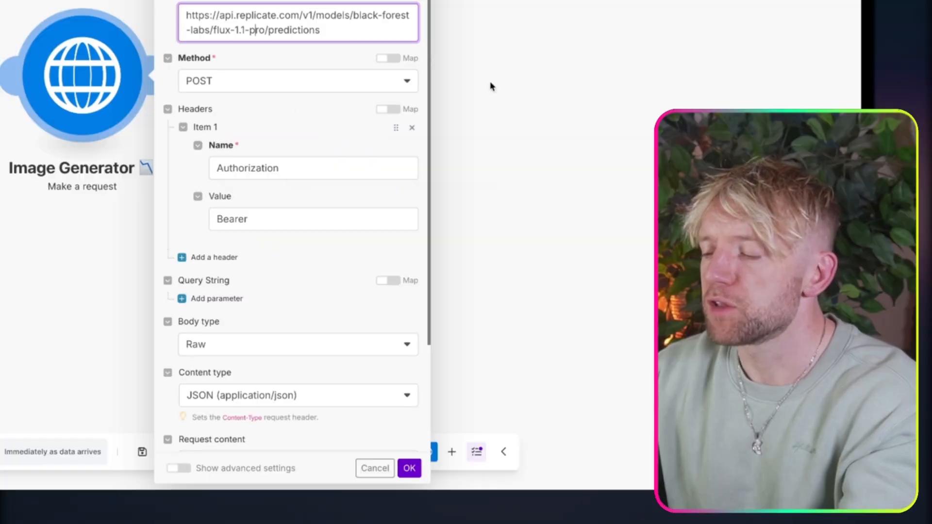
click(266, 81)
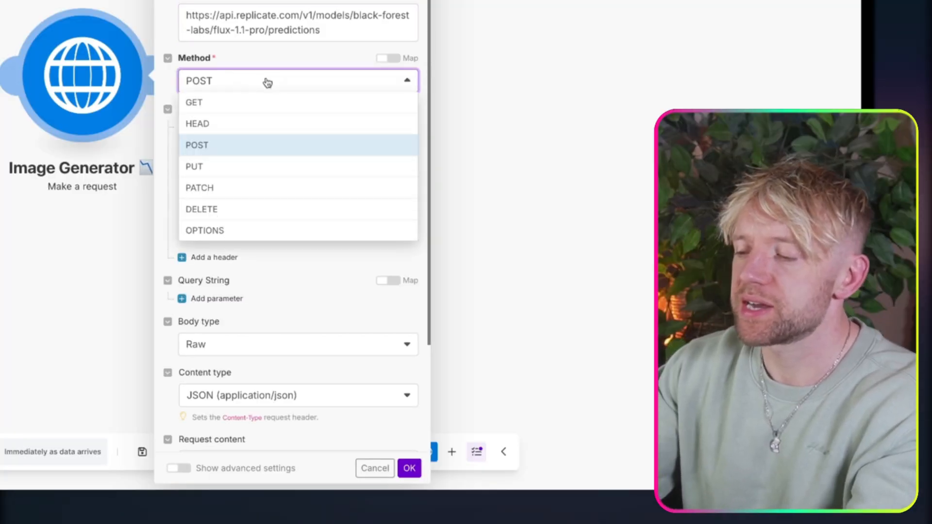
click(242, 104)
triple_click(339, 21)
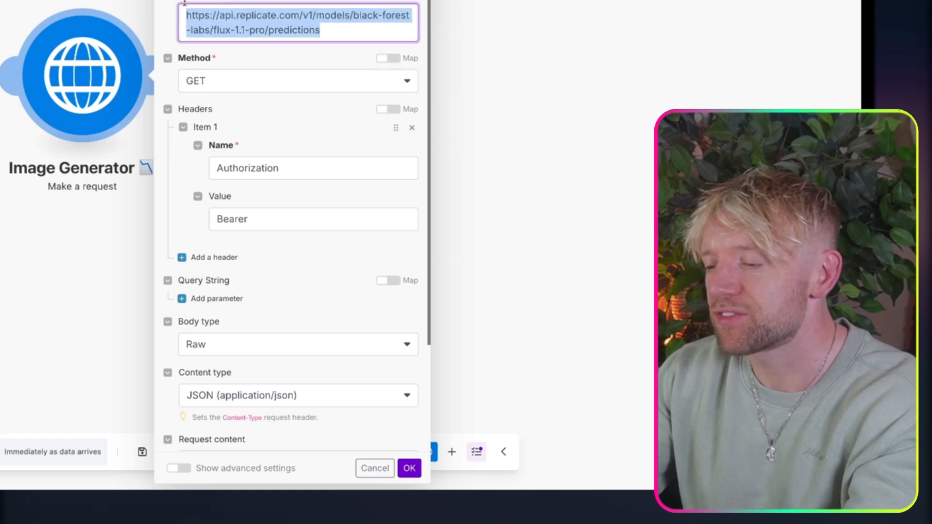
key(BackSpace)
text(73.data.urls.get)
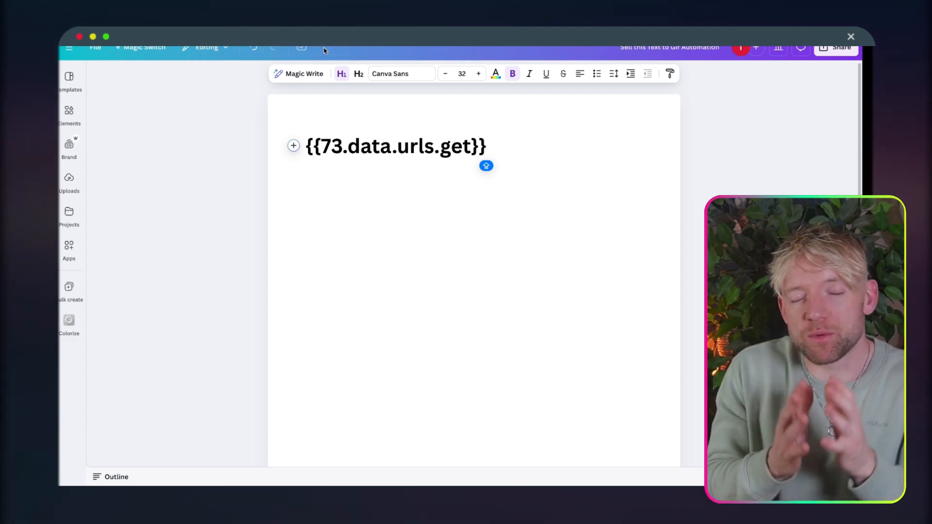
In the Canva document, change the module number in the expression to {{94.data.urls.get}} and select the expression.
click(340, 148)
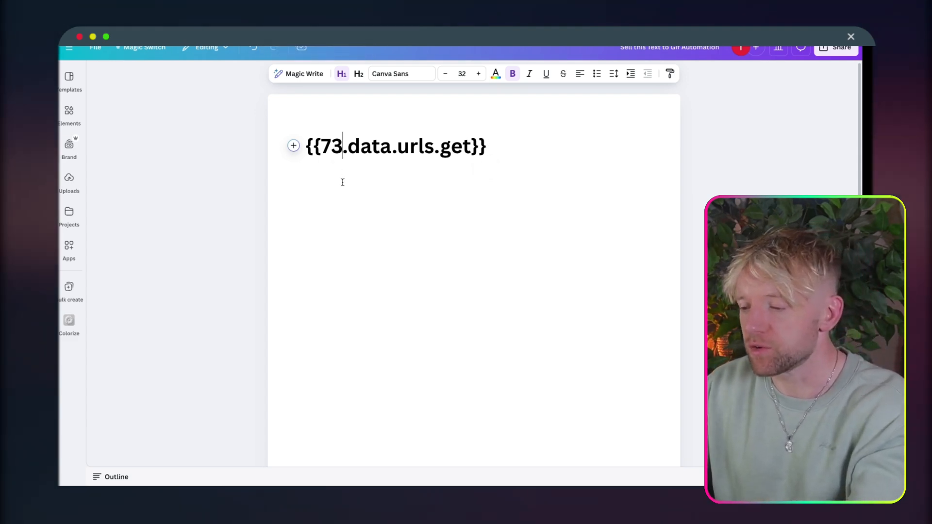
key(BackSpace)
key(BackSpace)
text(94)
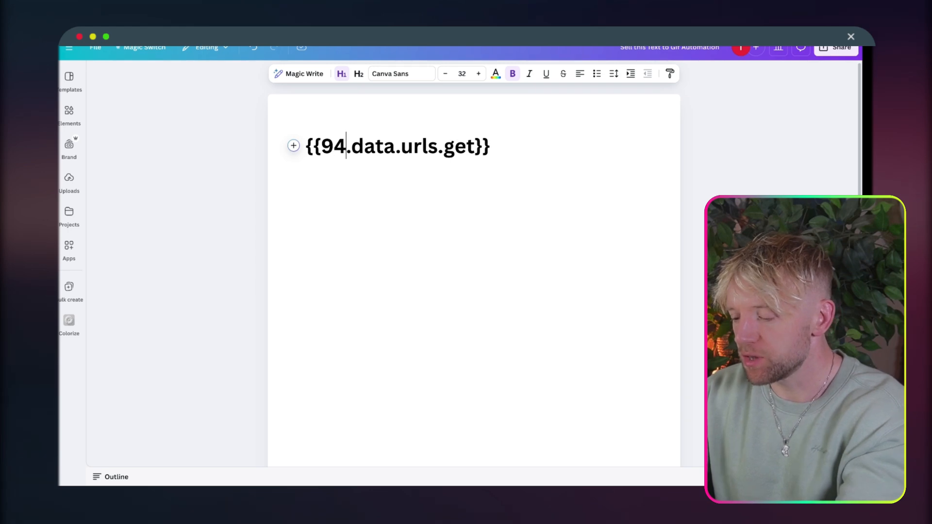
drag(517, 153, 313, 148)
Switch back to Make and open the cloned HTTP module's URL field for editing.
click(288, 34)
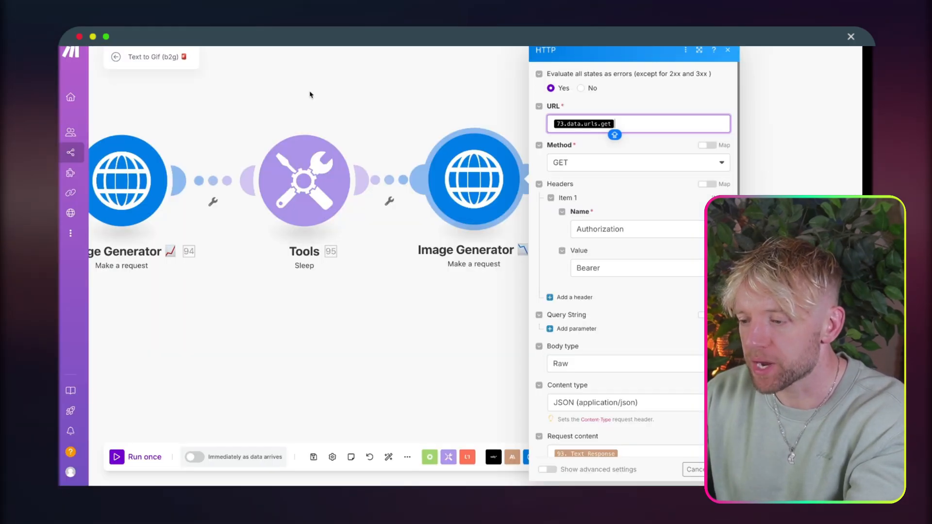
drag(214, 119, 298, 117)
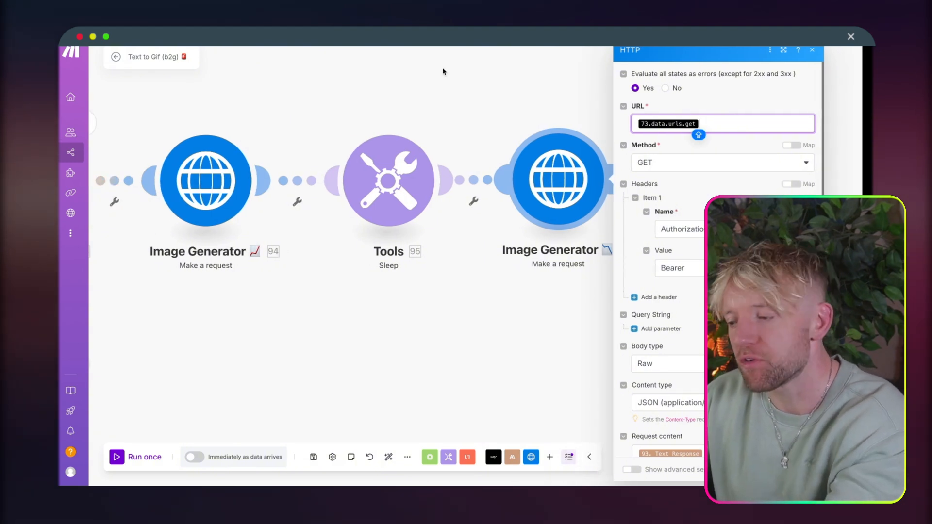
drag(443, 71, 358, 71)
click(633, 127)
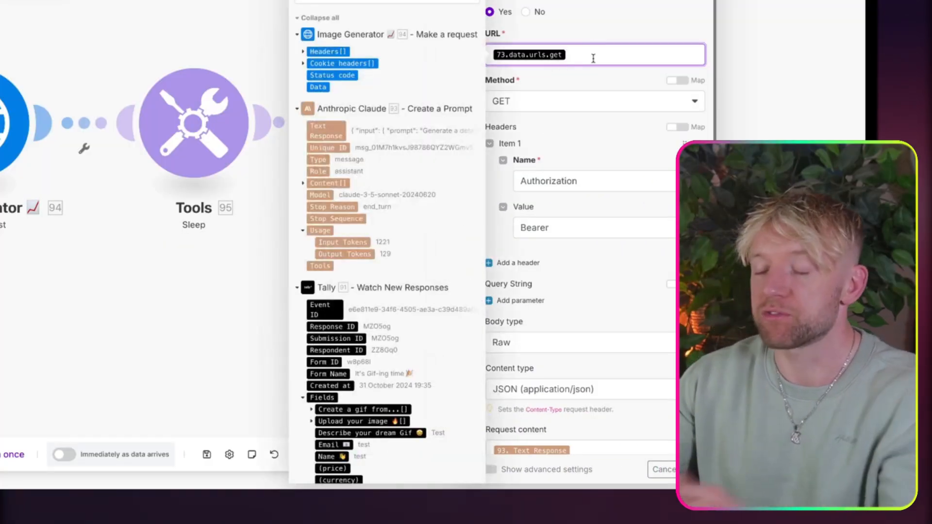
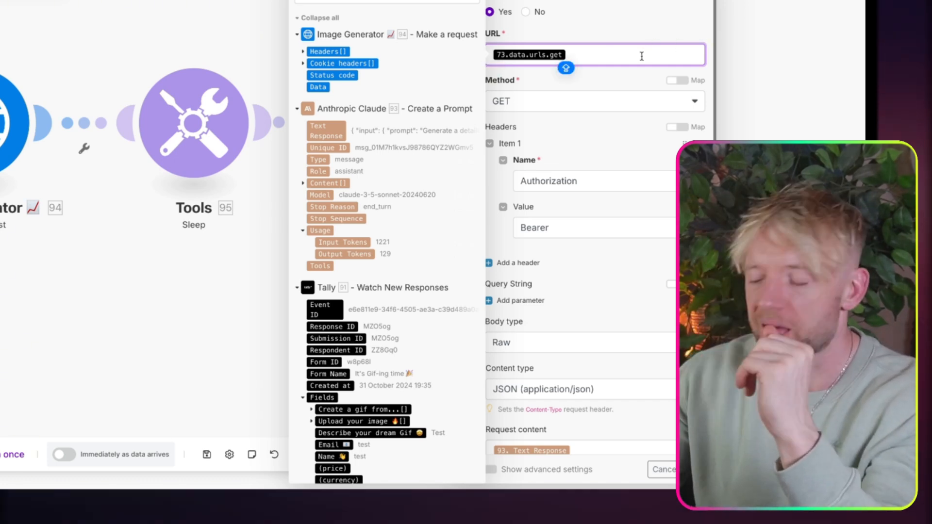
Replace the cloned HTTP module's URL with the mapped expression {{94.data.urls.get}}.
key(BackSpace)
text({94.data.urls.get}})
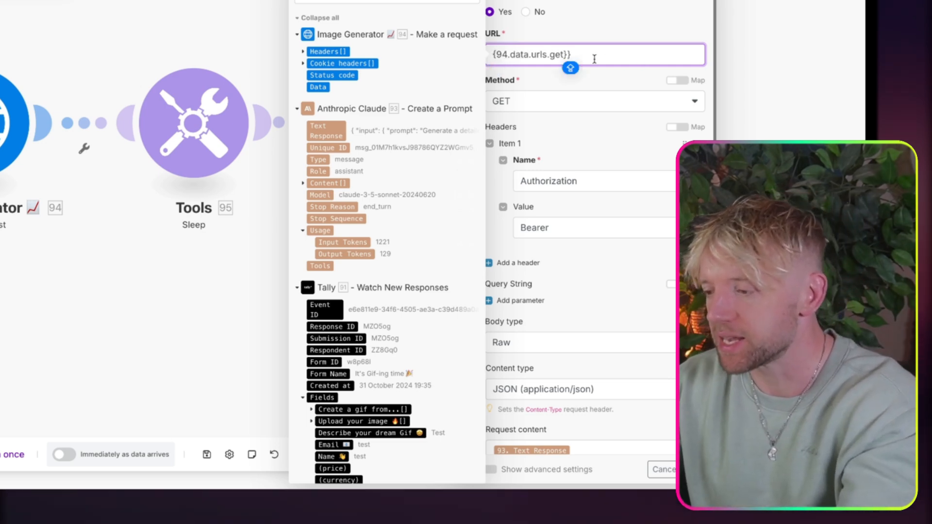
click(489, 13)
click(496, 53)
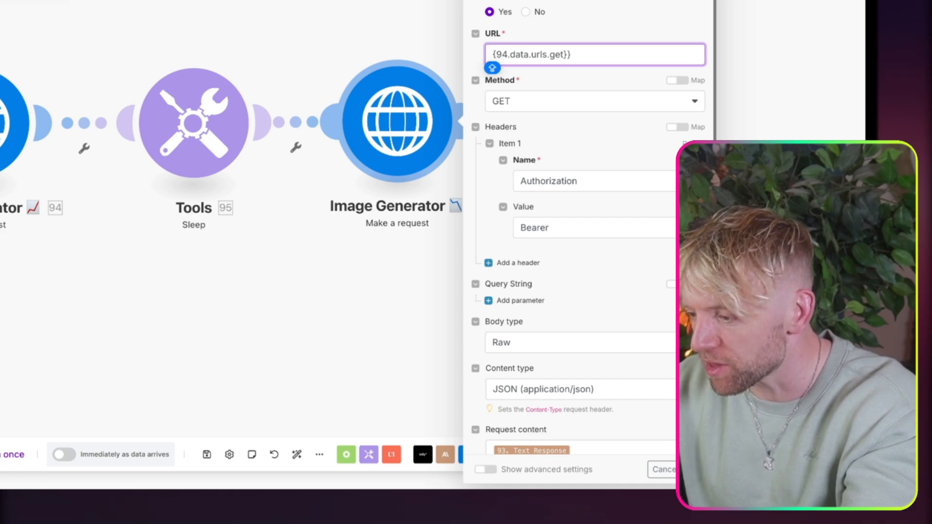
text({)
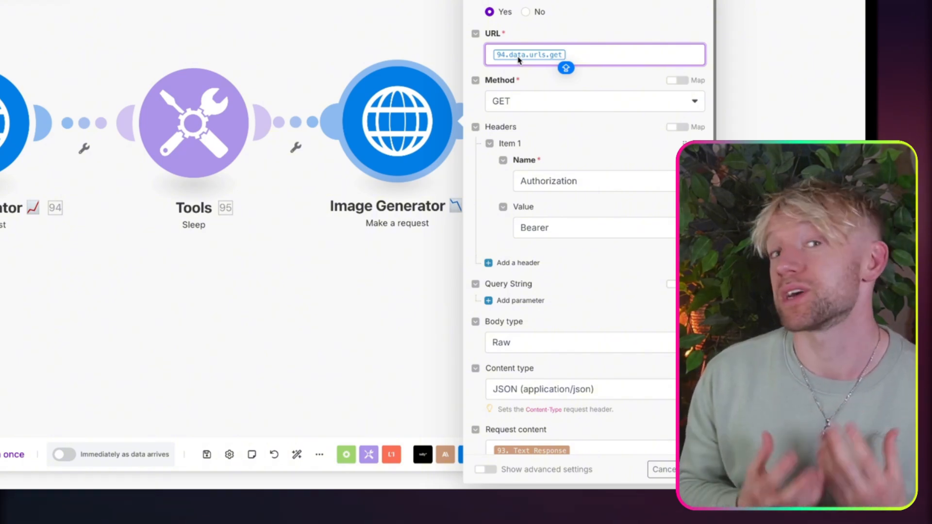
Clear the cloned HTTP module's request content, set Parse response to Yes, and select the Authorization header's value field.
scroll(555, 291, down, 3)
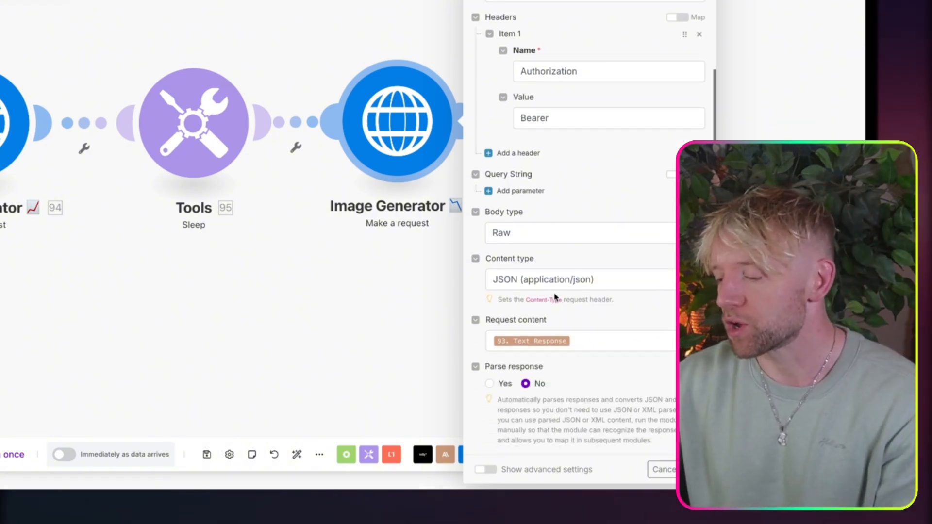
click(575, 343)
key(BackSpace)
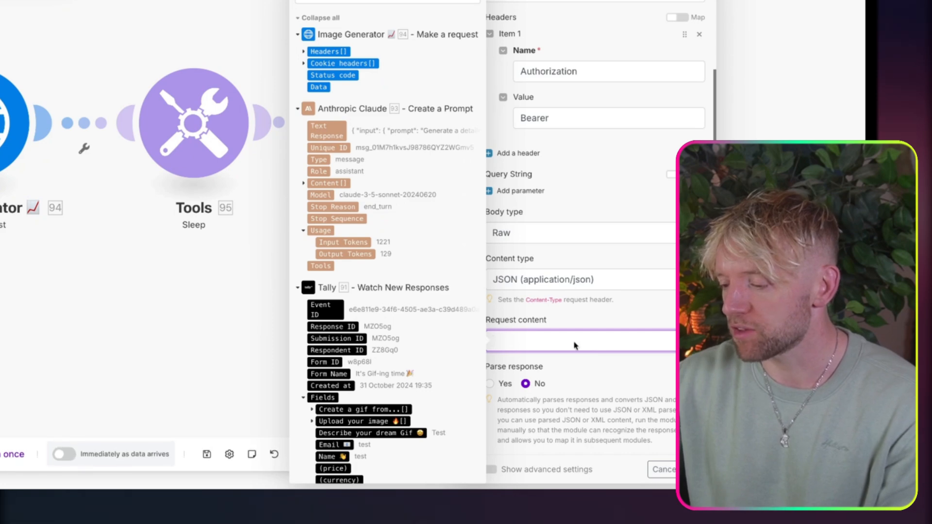
click(503, 383)
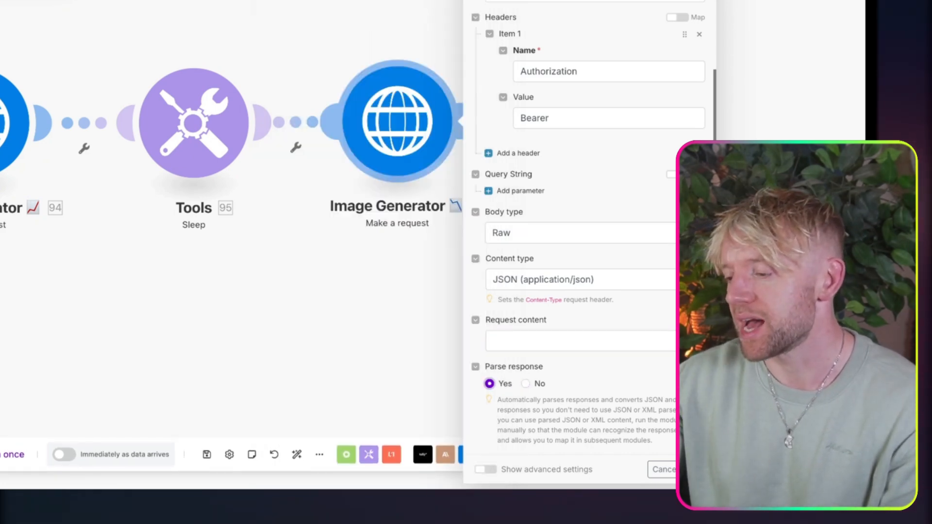
click(588, 125)
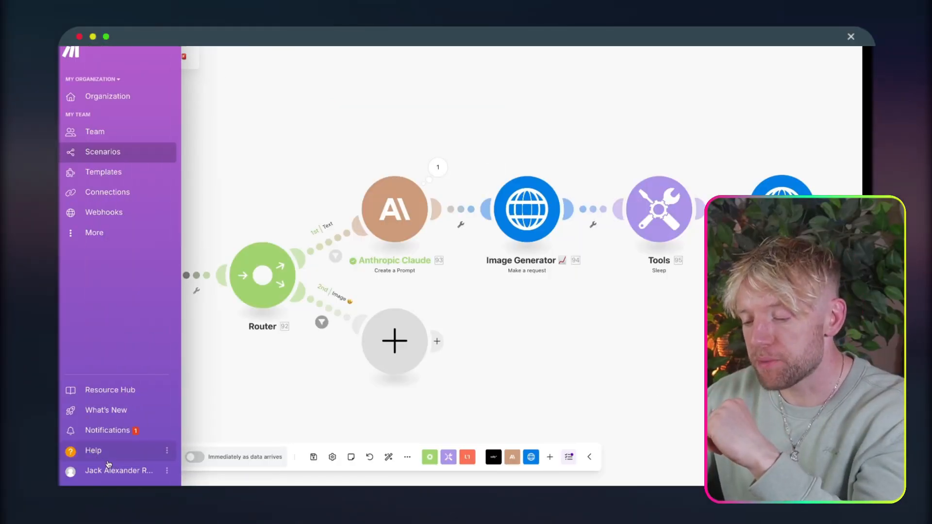
Run the scenario once and switch to the Gif Creator page, choosing Text in its first form before locating the second form.
click(138, 462)
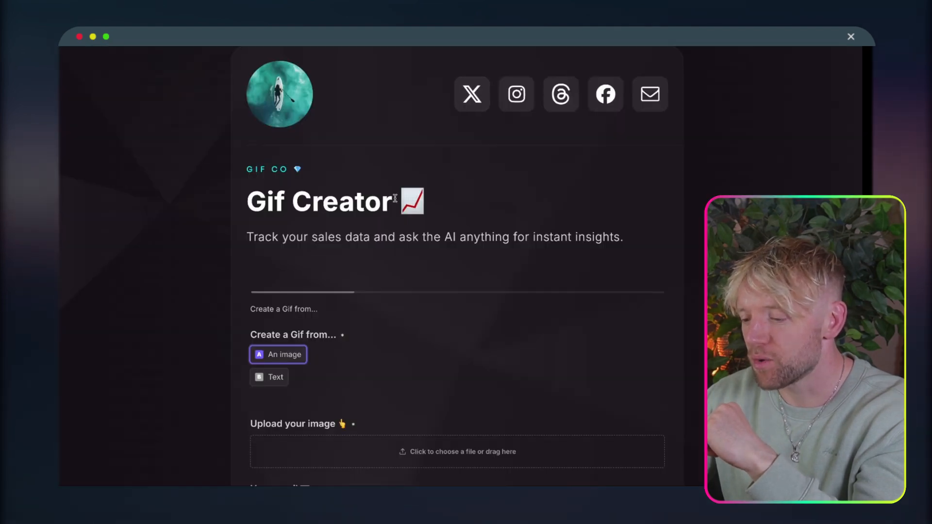
scroll(395, 198, down, 3)
click(280, 222)
scroll(337, 230, down, 1)
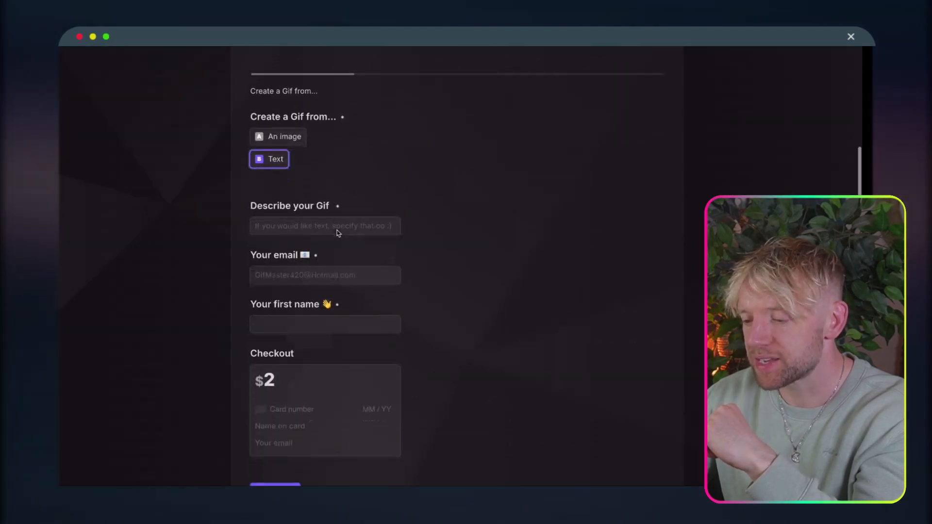
click(320, 226)
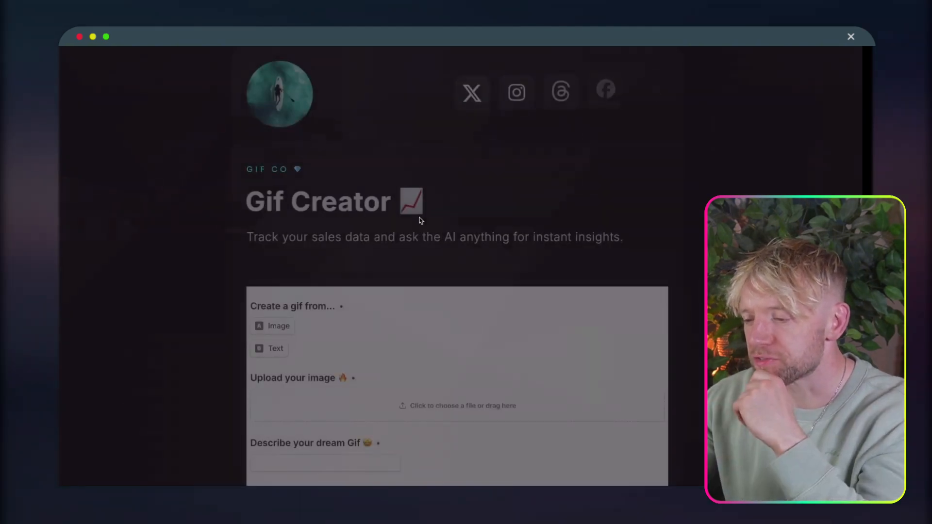
scroll(418, 218, down, 4)
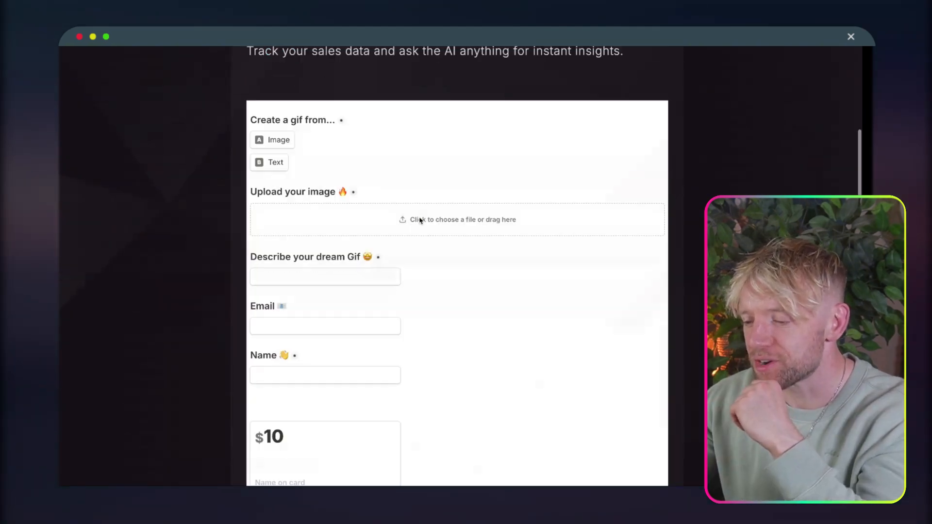
In the $10 form, choose Text and describe the dream Gif as "A giant choclolate cake, hyper realistic".
click(260, 165)
click(296, 212)
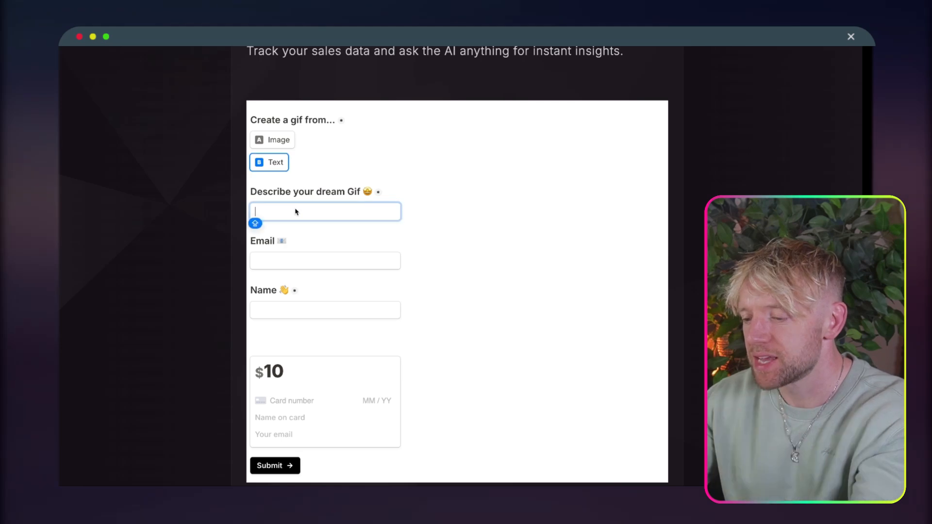
text(A)
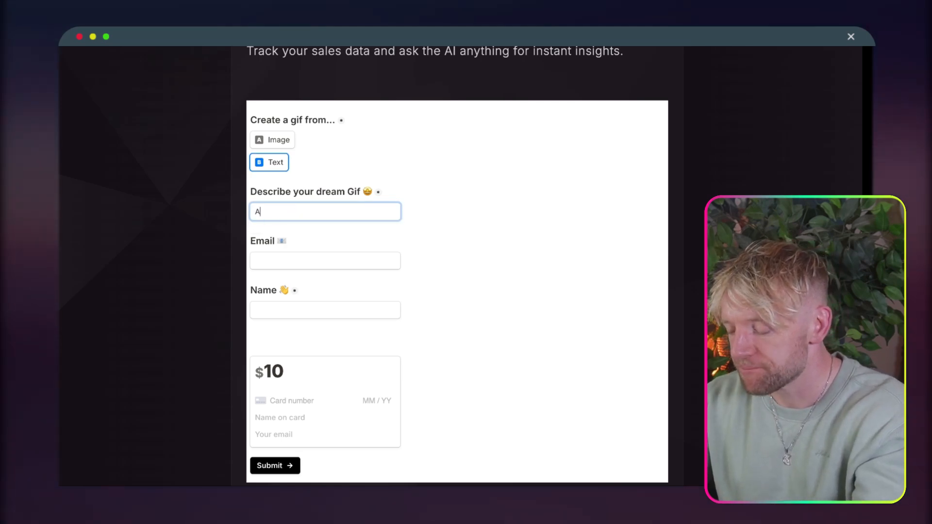
text(giant choclolate cake, hyper realistic)
Fill in the form's email and name fields with placeholder text and submit the form.
click(327, 263)
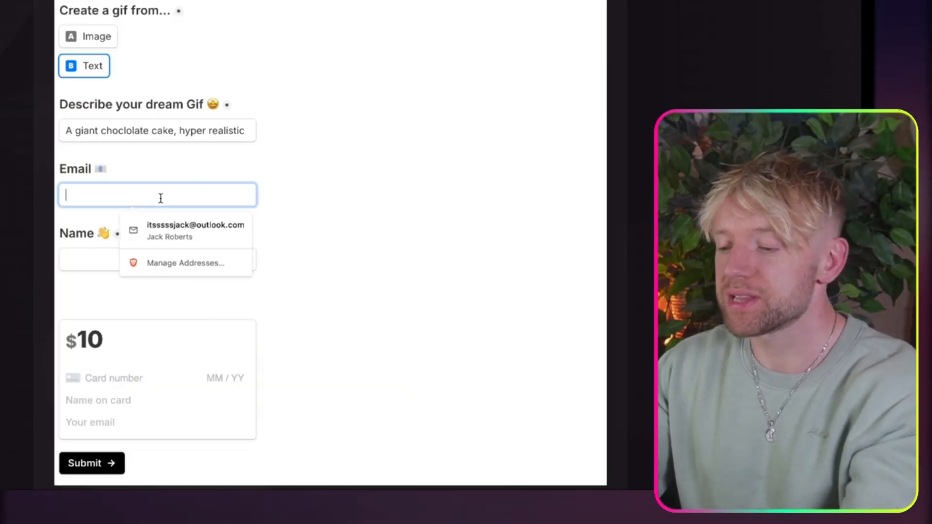
text(wfer)
click(115, 262)
text(e)
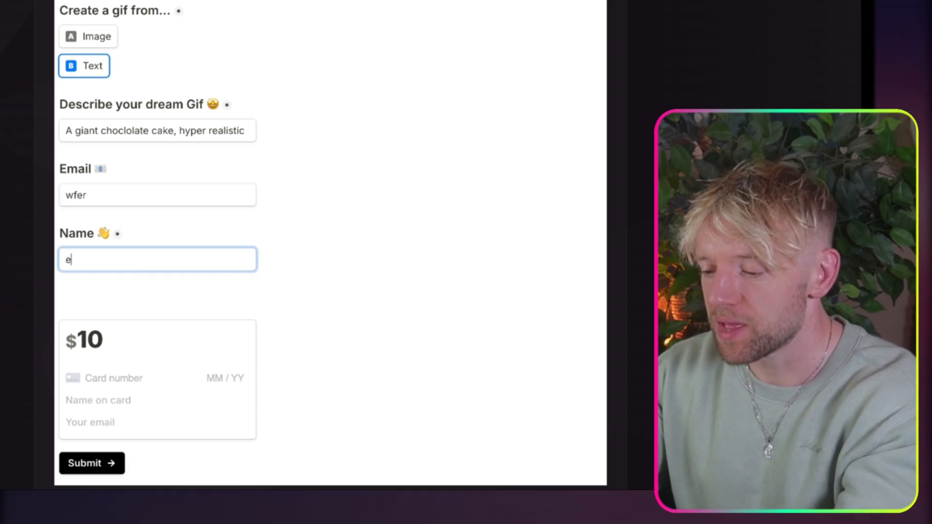
text(grerg)
scroll(102, 340, down, 2)
click(88, 368)
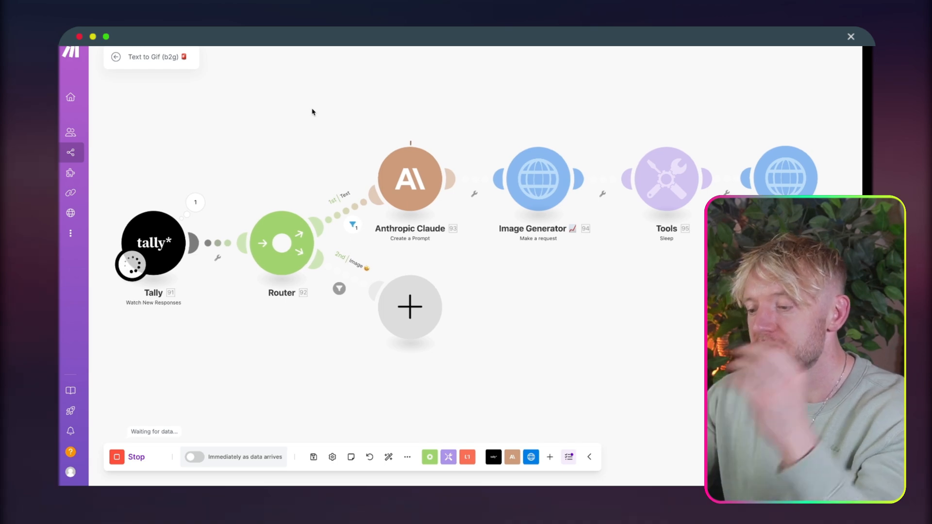
Follow the run in Make, switch to Replicate, and open the newest flux-1.1-pro prediction to examine its prompt and output image.
drag(312, 111, 290, 121)
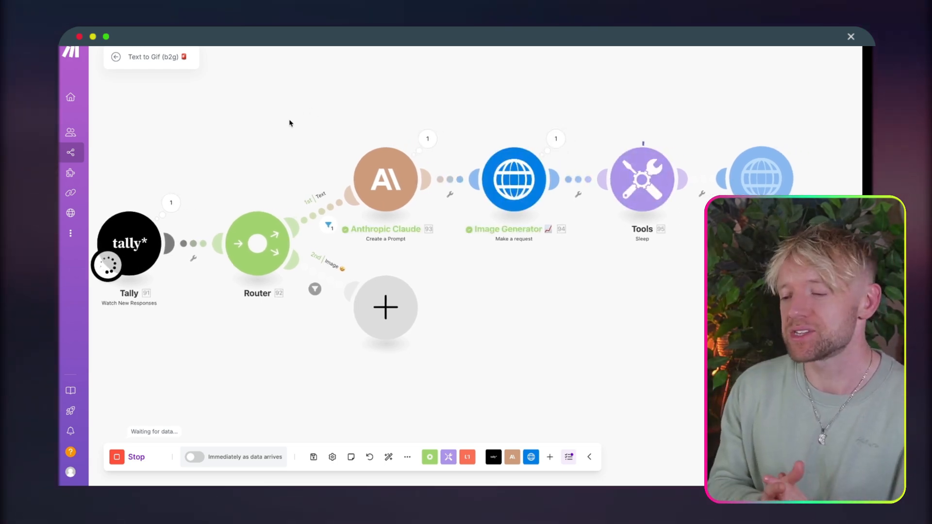
drag(542, 104, 417, 102)
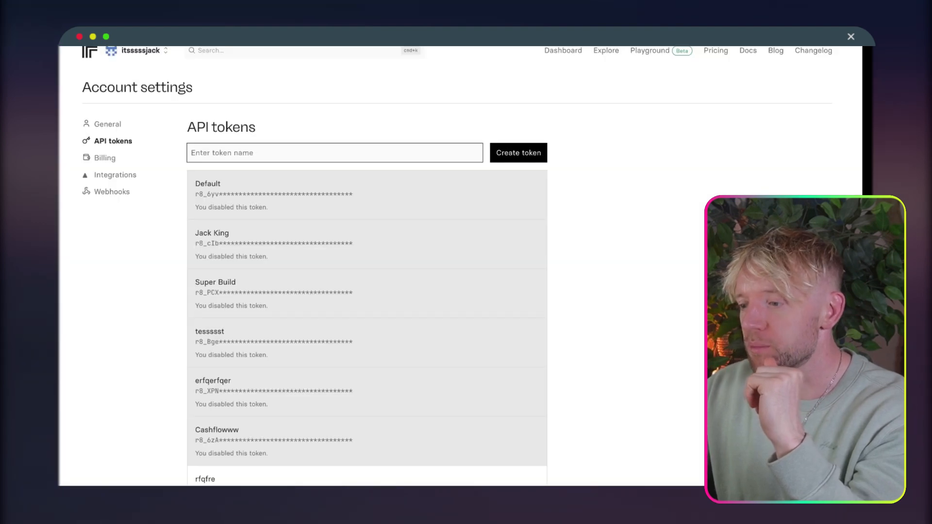
click(90, 52)
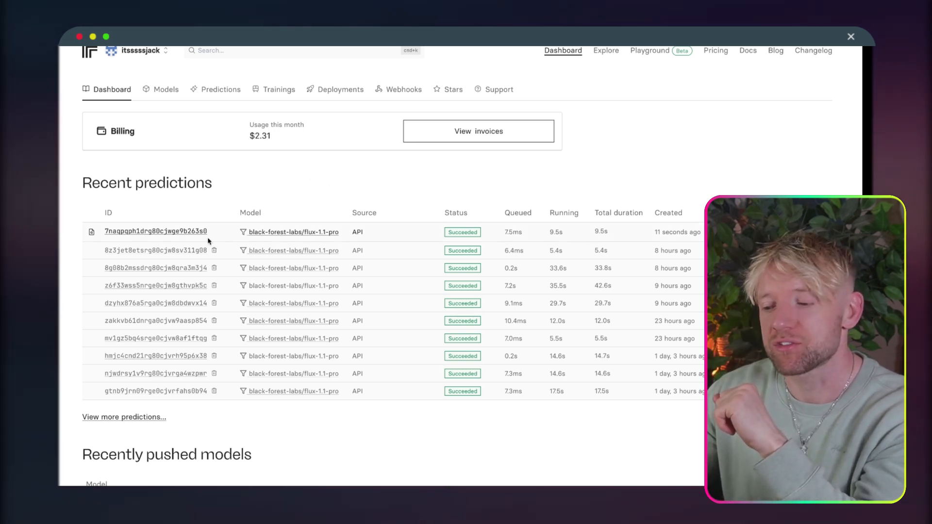
click(171, 236)
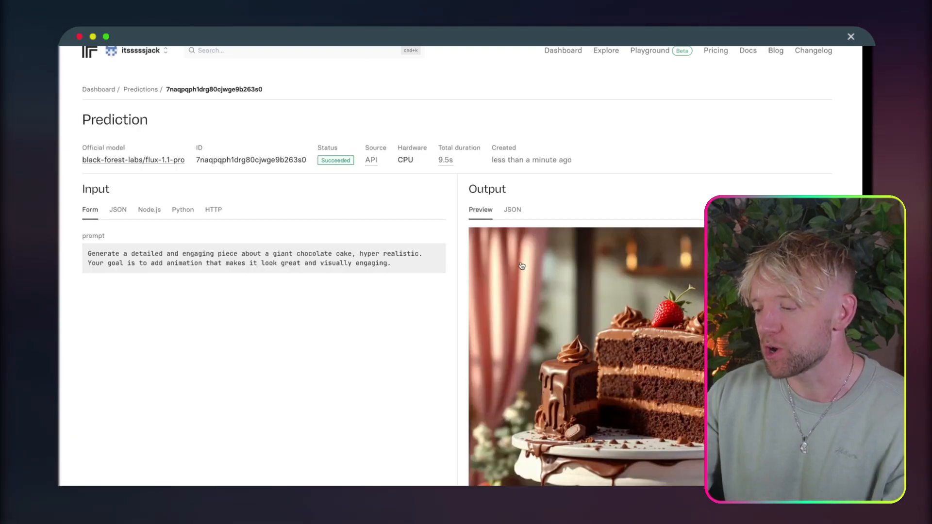
scroll(521, 266, down, 5)
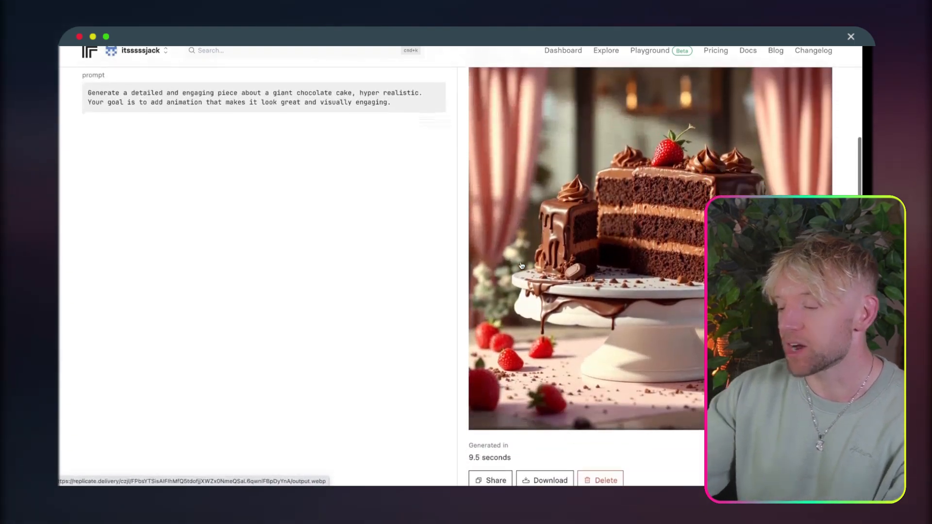
scroll(521, 265, down, 1)
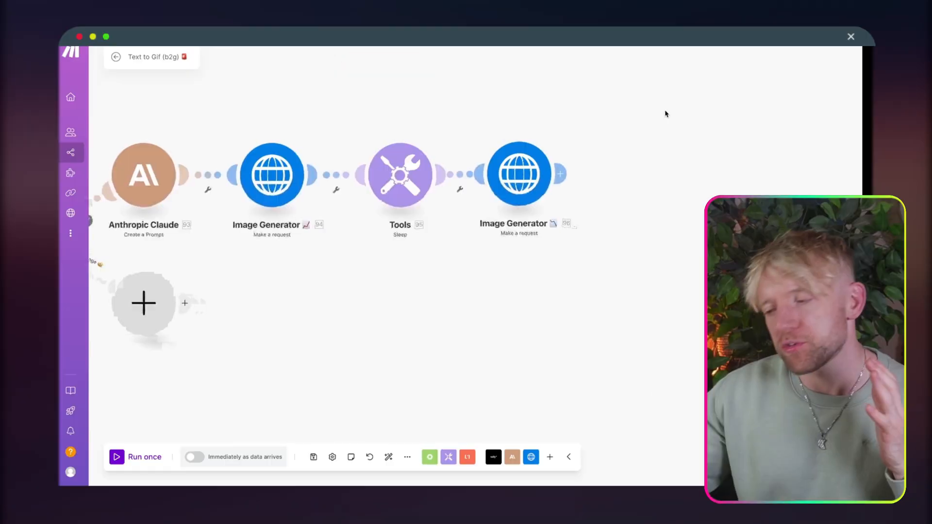
drag(665, 113, 551, 156)
click(451, 216)
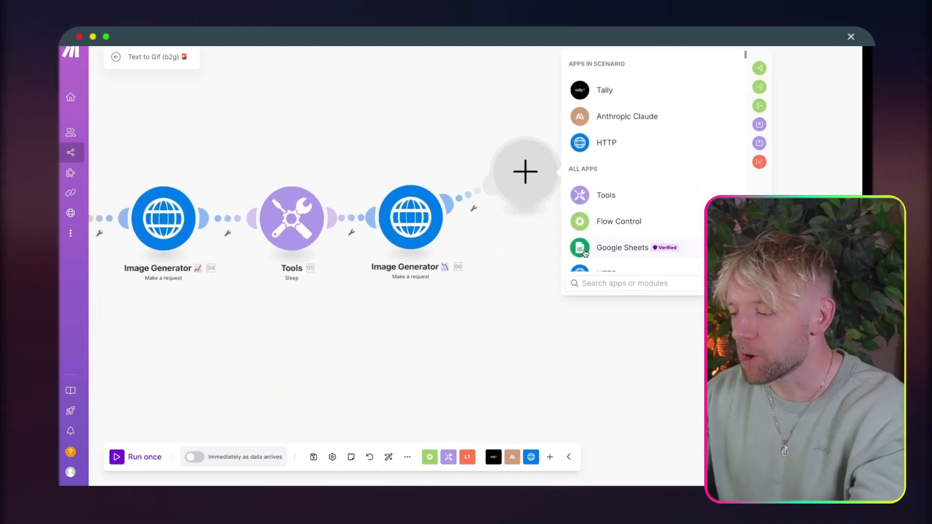
click(619, 196)
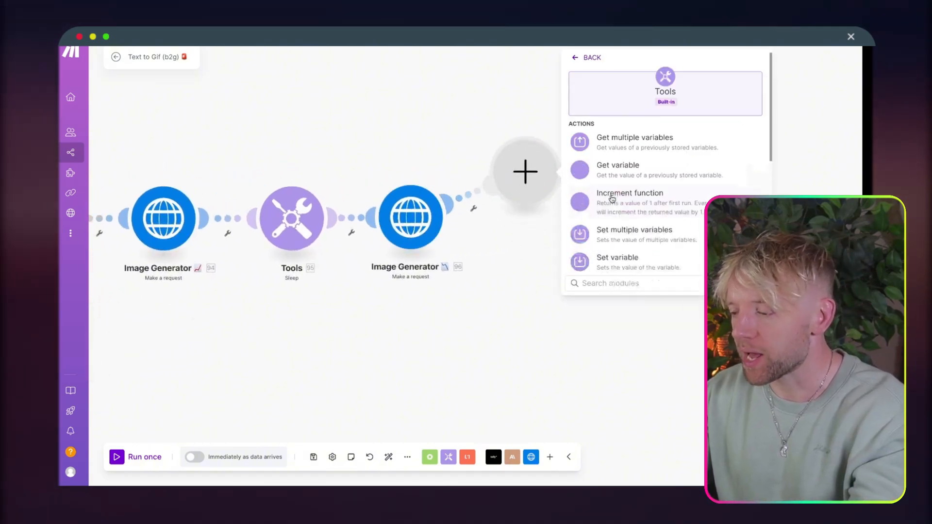
click(641, 143)
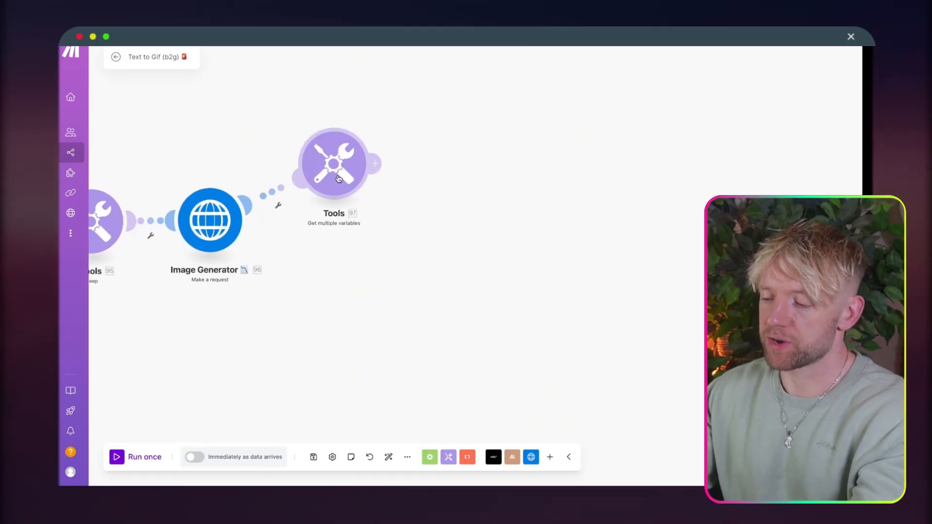
right_click(337, 178)
click(378, 294)
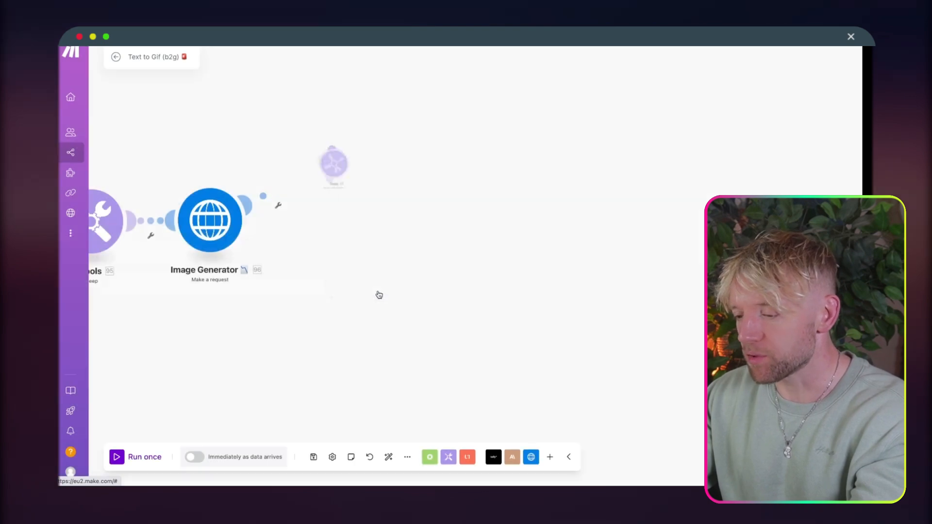
Add a Tools Set multiple variables module after the HTTP request module that follows Sleep.
click(259, 223)
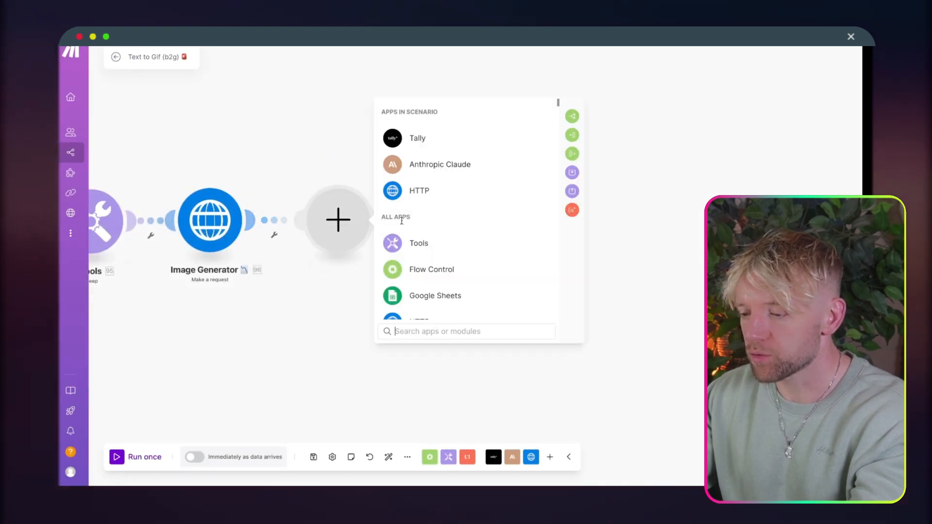
click(432, 241)
text(vari)
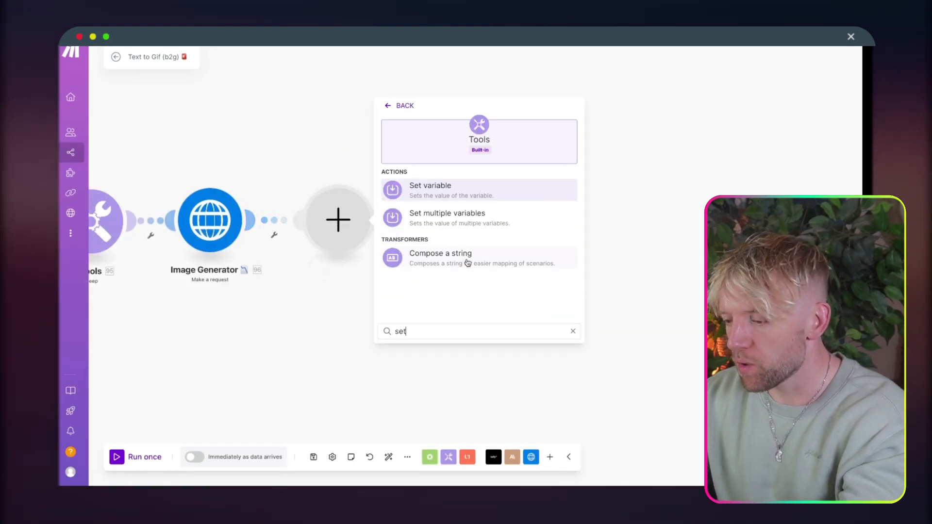
click(468, 216)
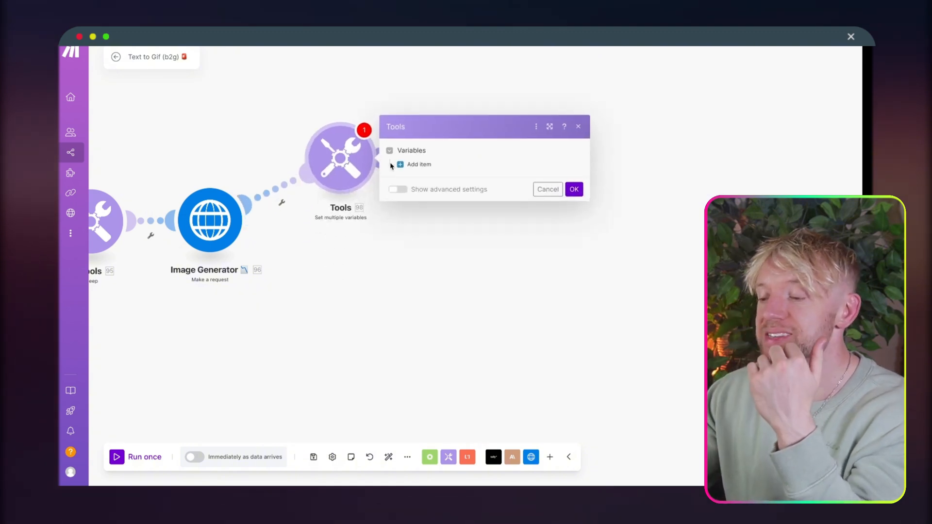
Add a variable named "Image prompt" and paste the nested replace formula around 62.data.output[] as its value.
click(416, 165)
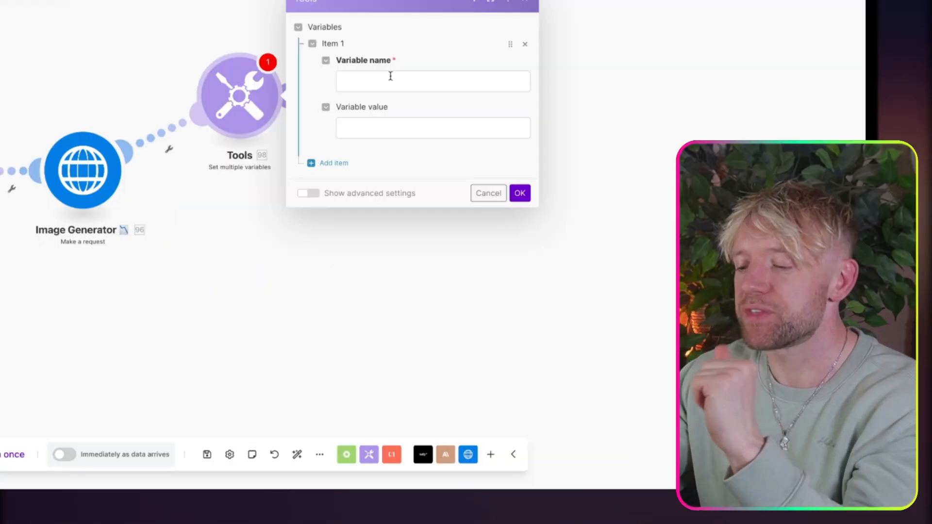
click(455, 144)
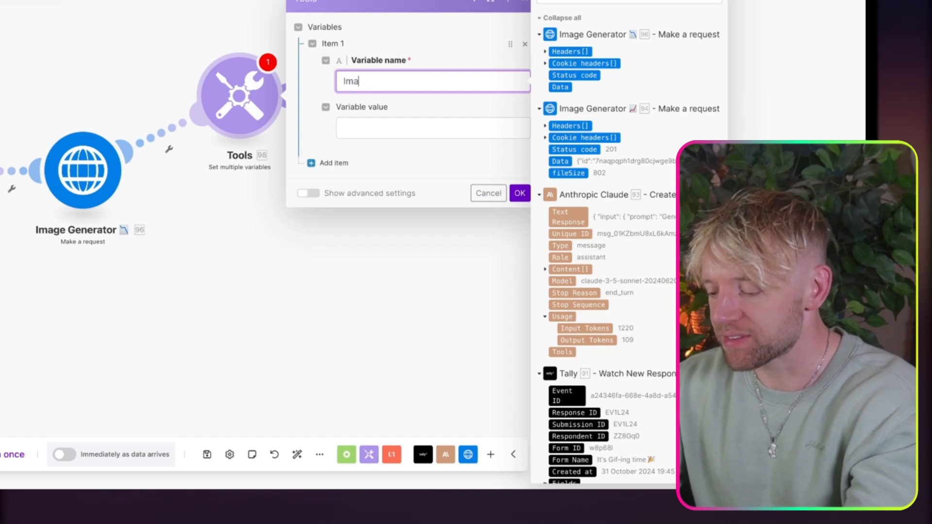
click(386, 127)
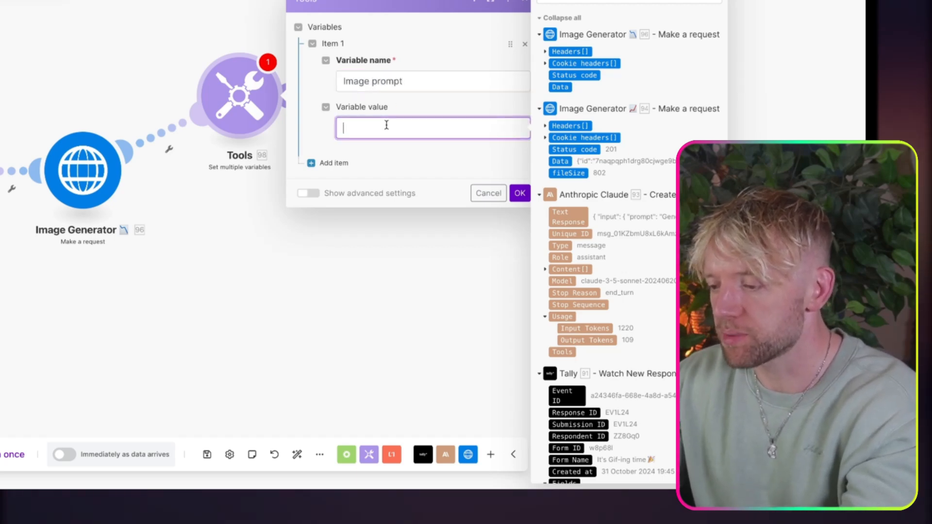
text(replace( replace( replace( replace( replace( replace( replace( 62. 62.data.output[ ] ; /\n/g ; space ) ; /\r/g ; space ) ; /\t/g ; space ) ; /\f/g ; space ) ; /\/g ; / ) ; /\\/g ; \\ ) ; /"/g ; \" ))
mouse_move(424, 141)
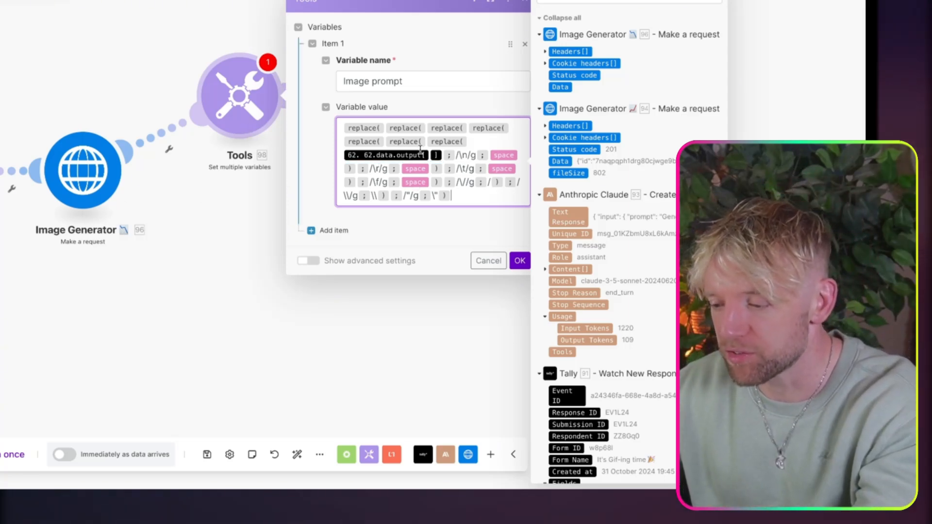
click(441, 156)
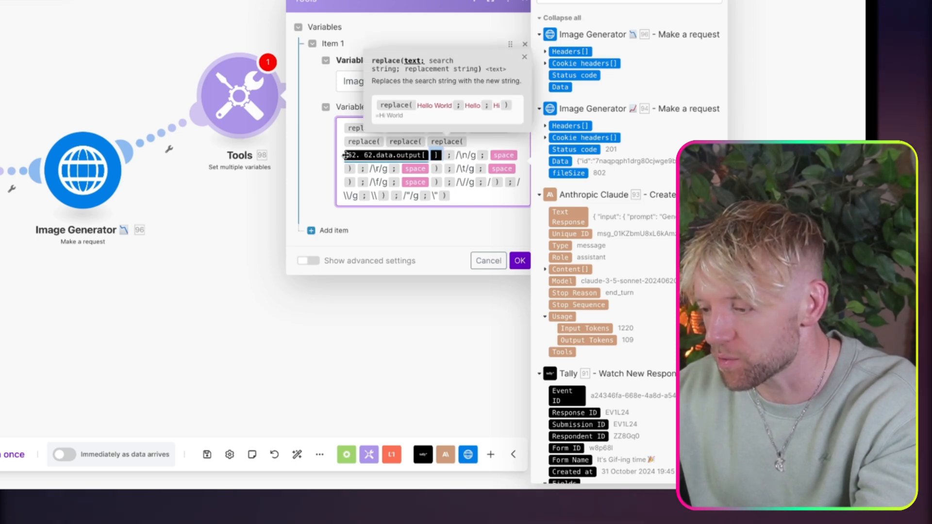
scroll(345, 155, down, 1)
key(BackSpace)
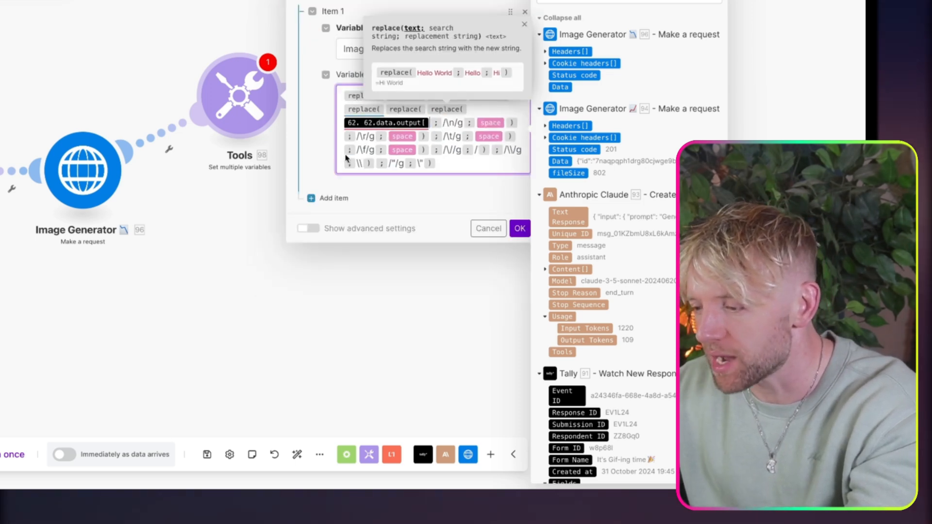
key(super+z)
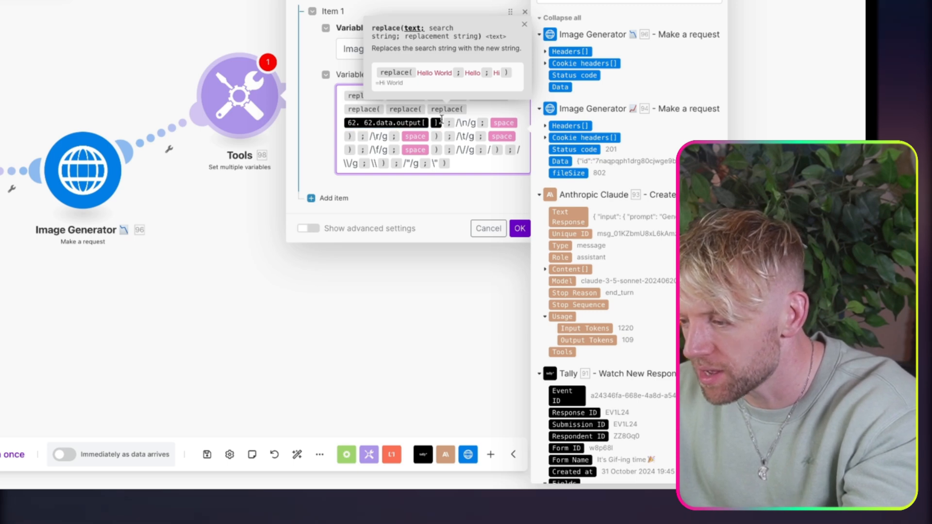
drag(440, 122, 357, 123)
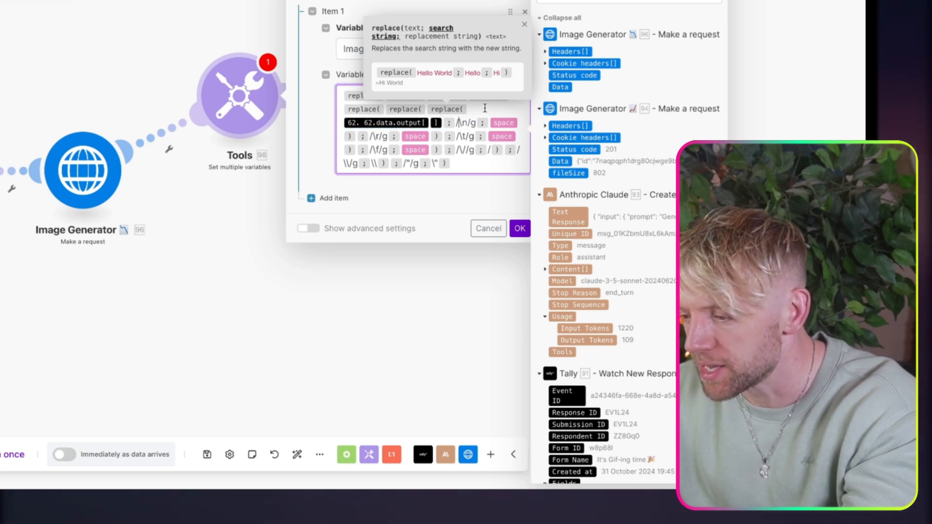
drag(484, 109, 474, 165)
click(474, 522)
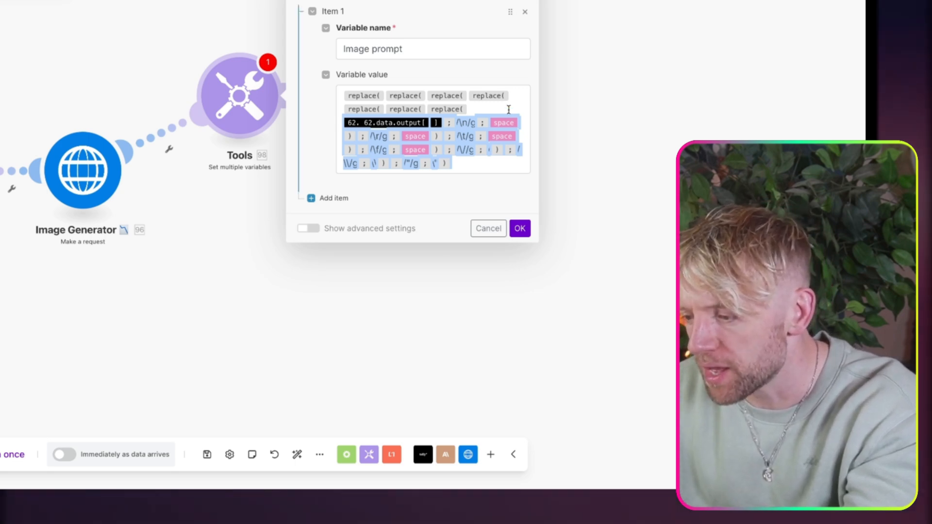
Replace the 62.data.output[] reference inside the Image prompt formula with 96. Data[] and save the Tools module.
click(478, 128)
click(441, 120)
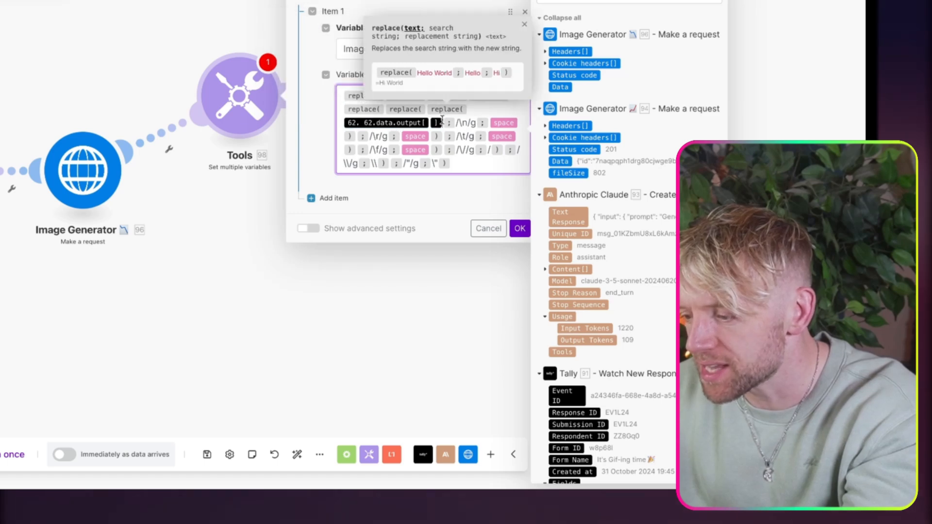
key(BackSpace)
key(BackSpace)
key(super+v)
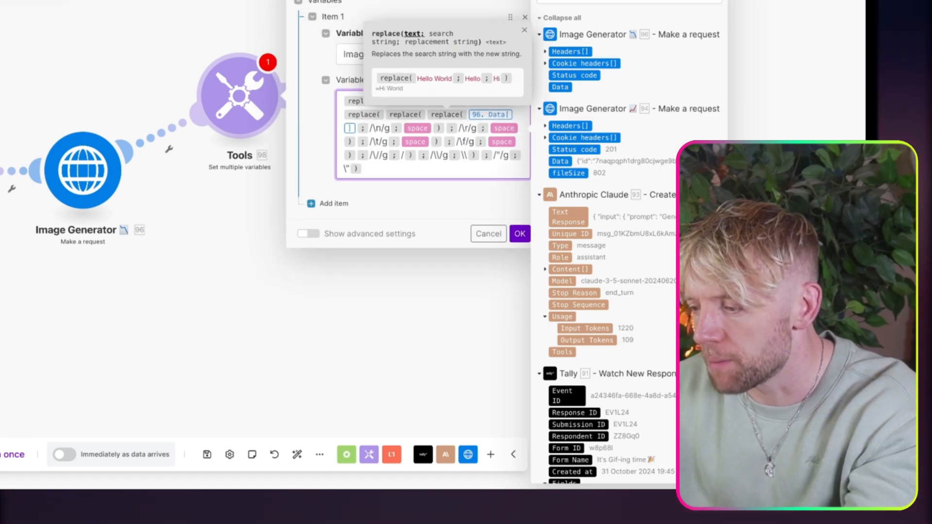
click(519, 235)
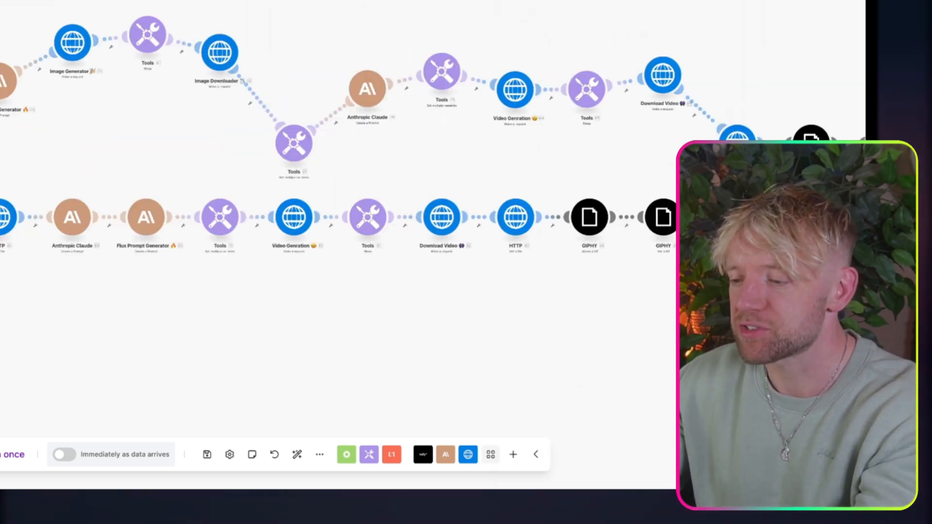
In the finished Text to Gif scenario, examine the animation-enhancement prompt in the Anthropic Claude module following the Tools variables module.
drag(349, 18, 239, 27)
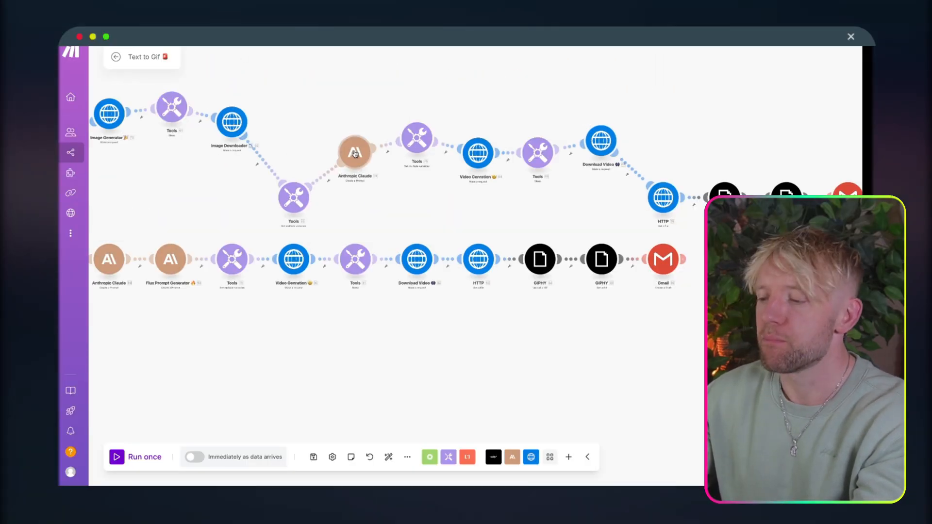
click(367, 89)
scroll(502, 244, down, 4)
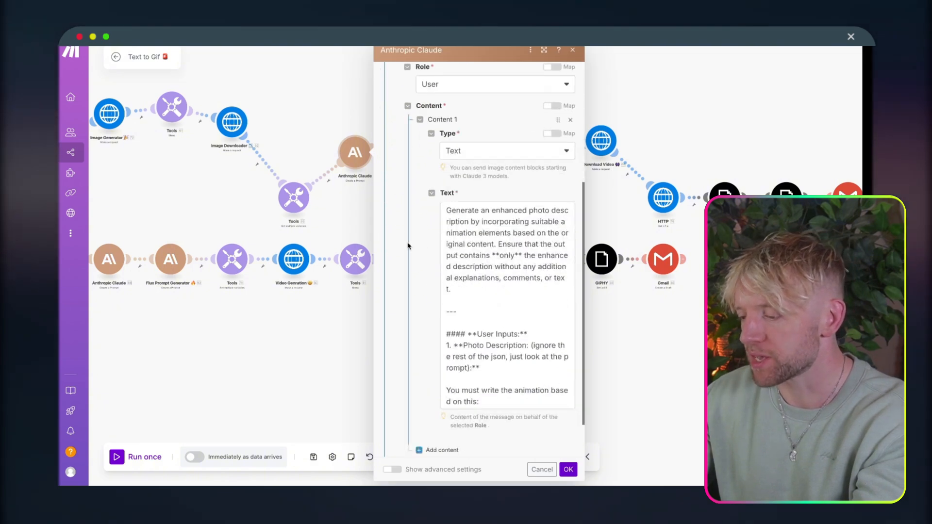
click(312, 94)
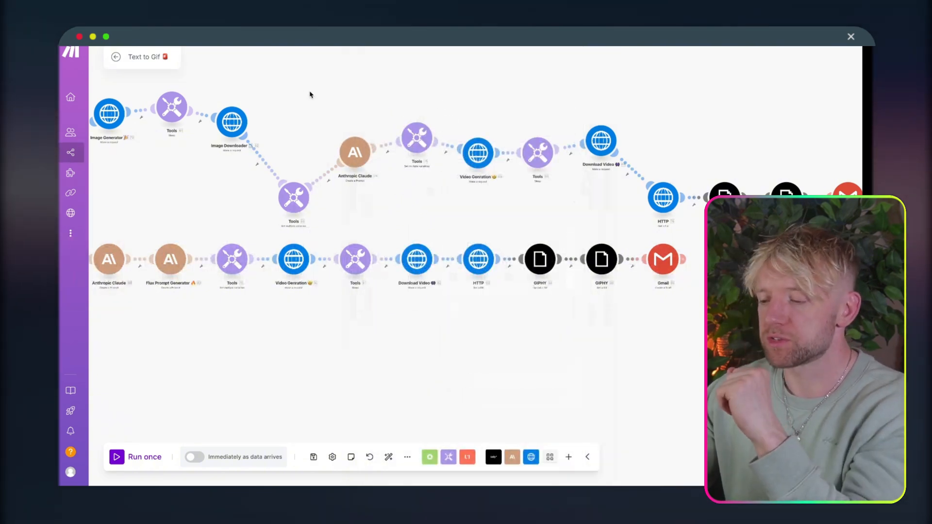
drag(313, 96, 379, 95)
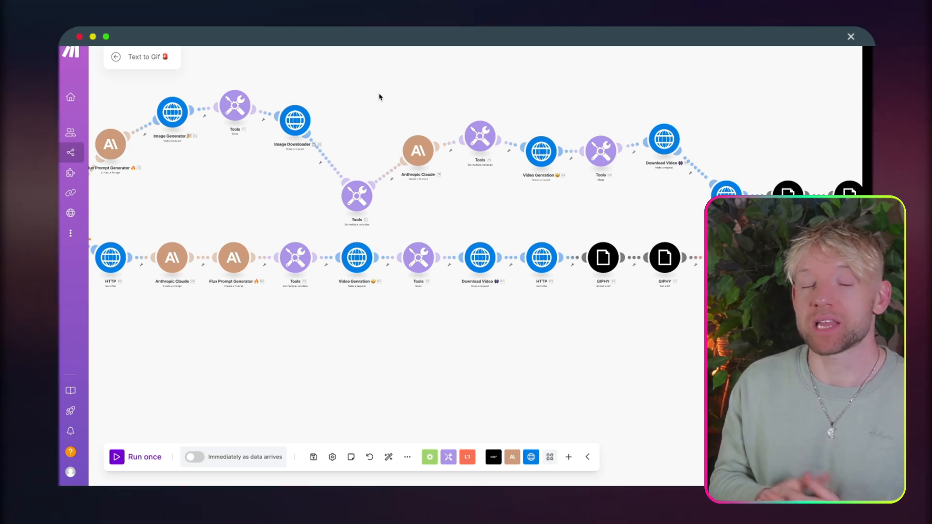
click(417, 162)
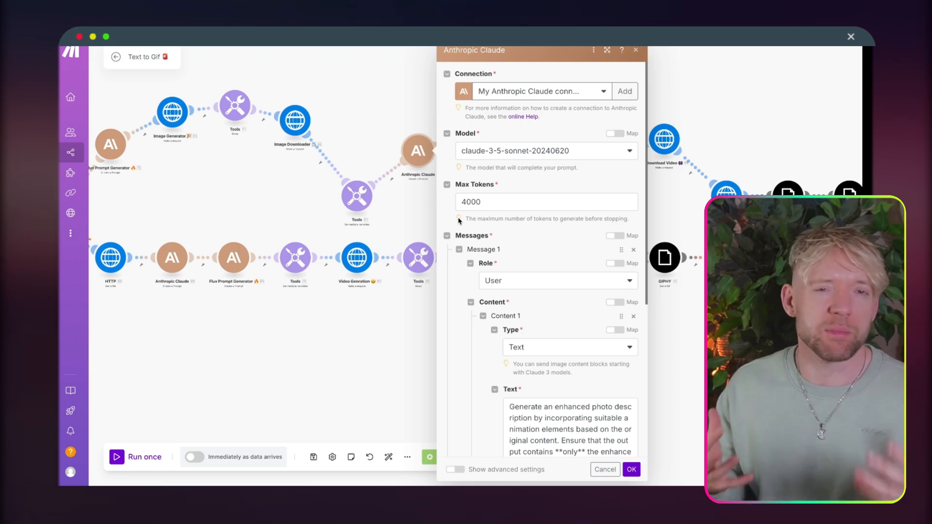
scroll(578, 266, down, 5)
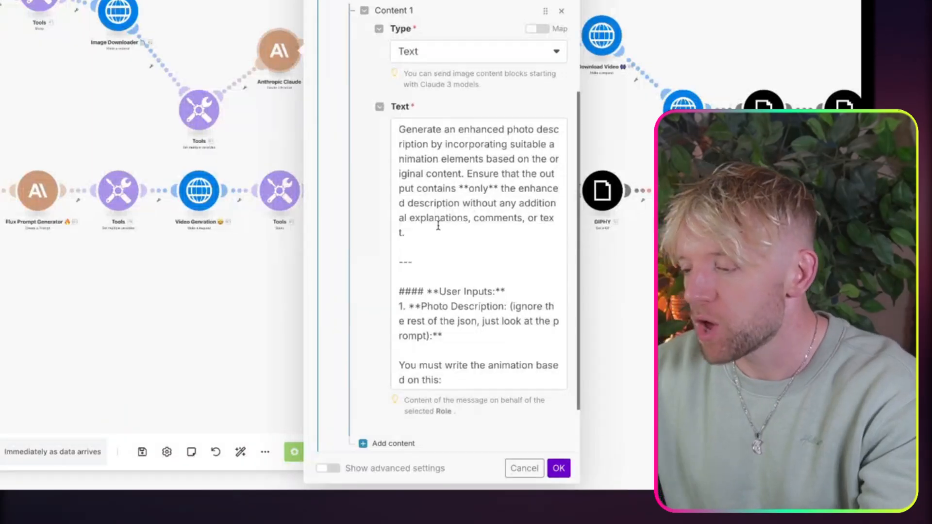
scroll(438, 225, down, 1)
scroll(437, 225, up, 1)
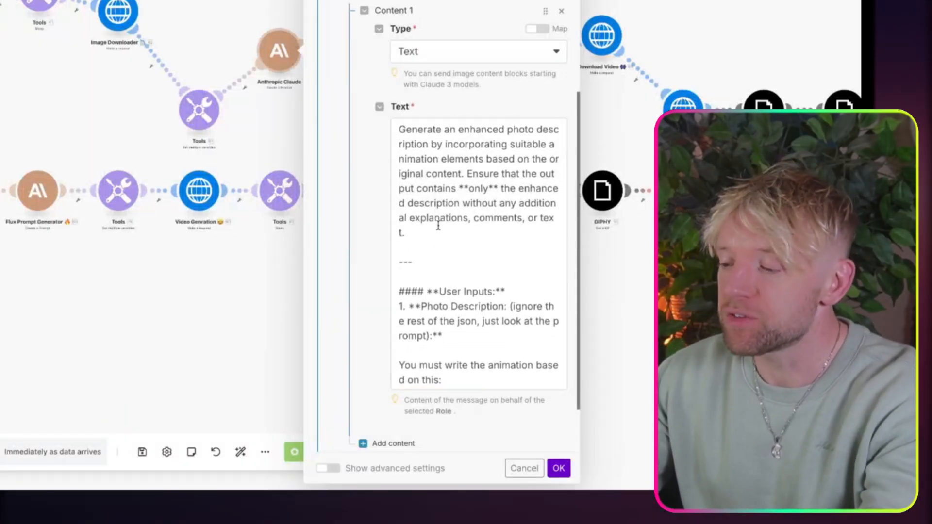
scroll(438, 224, down, 1)
scroll(438, 225, up, 1)
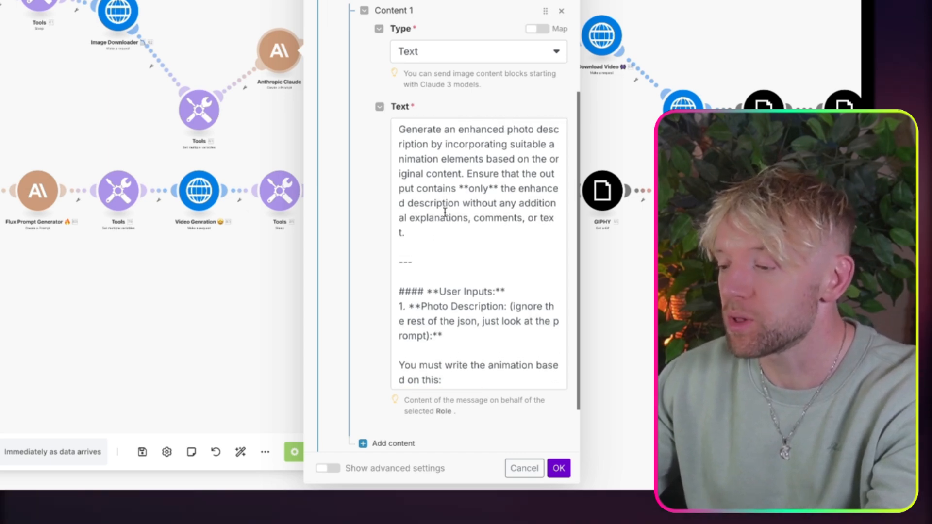
scroll(458, 202, down, 1)
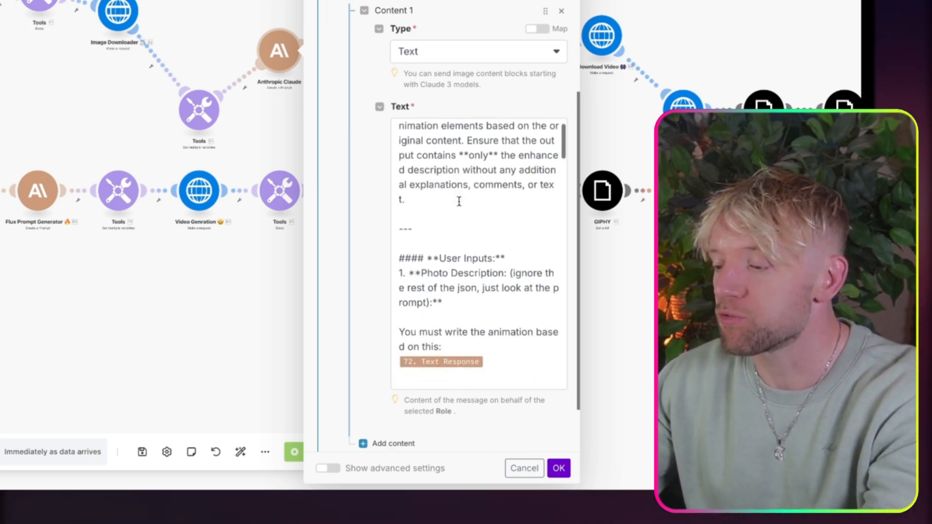
scroll(458, 202, down, 4)
scroll(466, 257, down, 5)
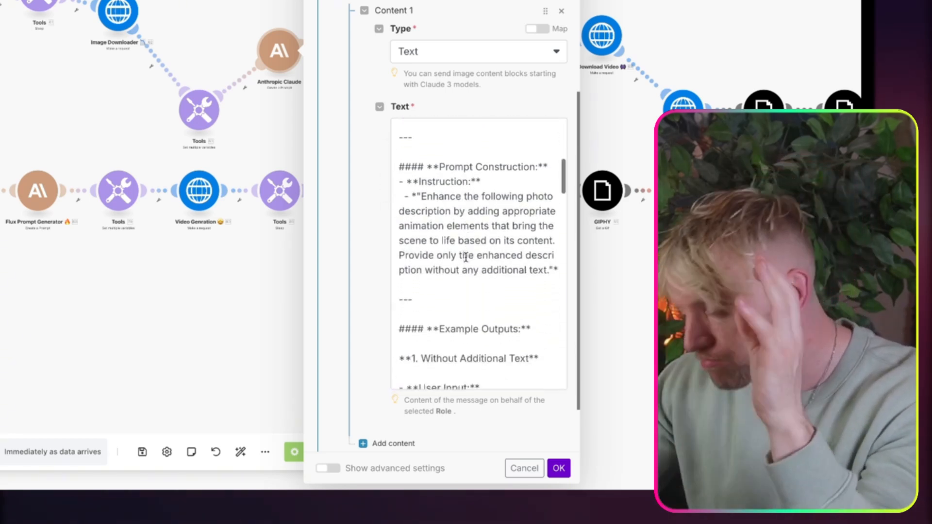
scroll(466, 258, down, 3)
scroll(466, 258, down, 7)
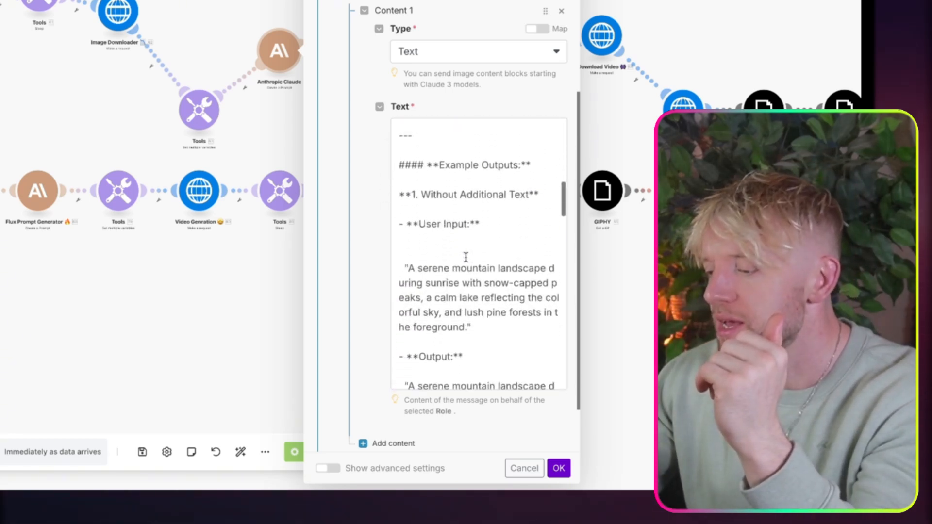
scroll(466, 258, down, 20)
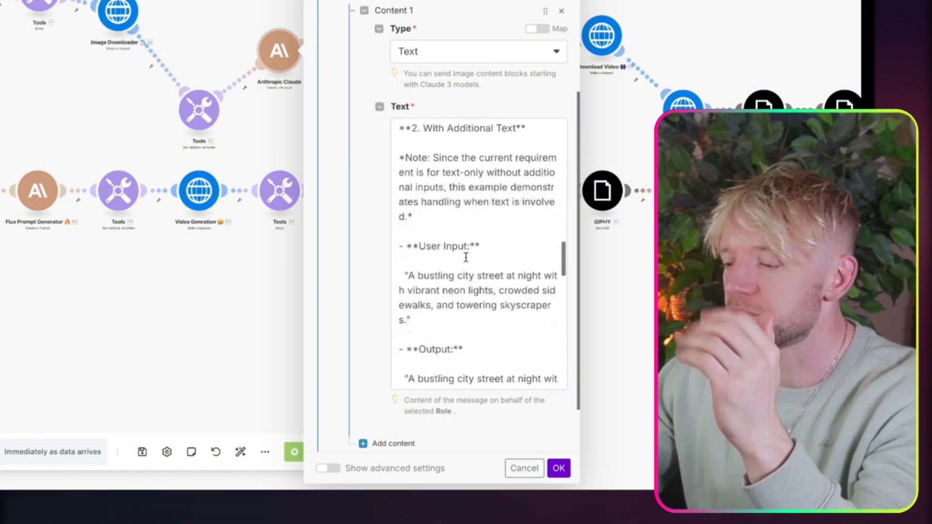
Copy that Claude module's entire prompt text, close its settings, and switch back to the Text to Gif (b2g) scenario.
click(466, 257)
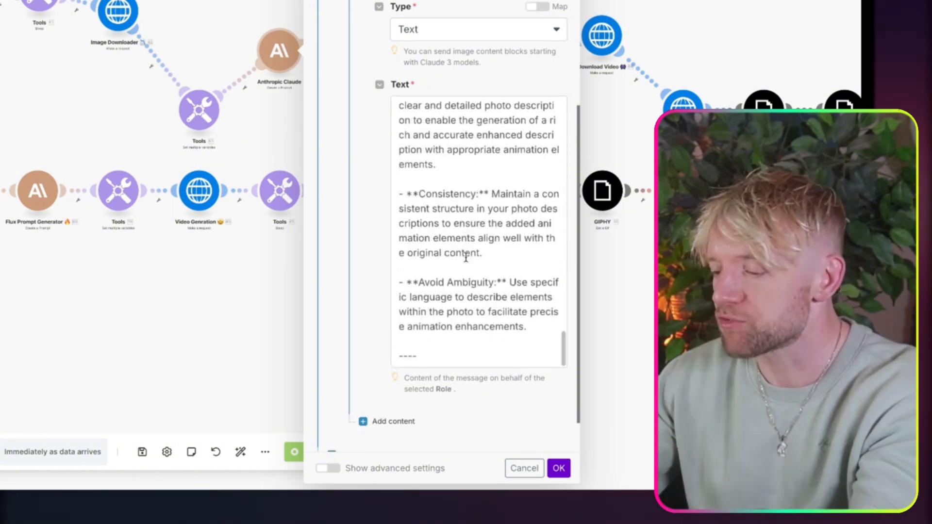
key(ctrl+a)
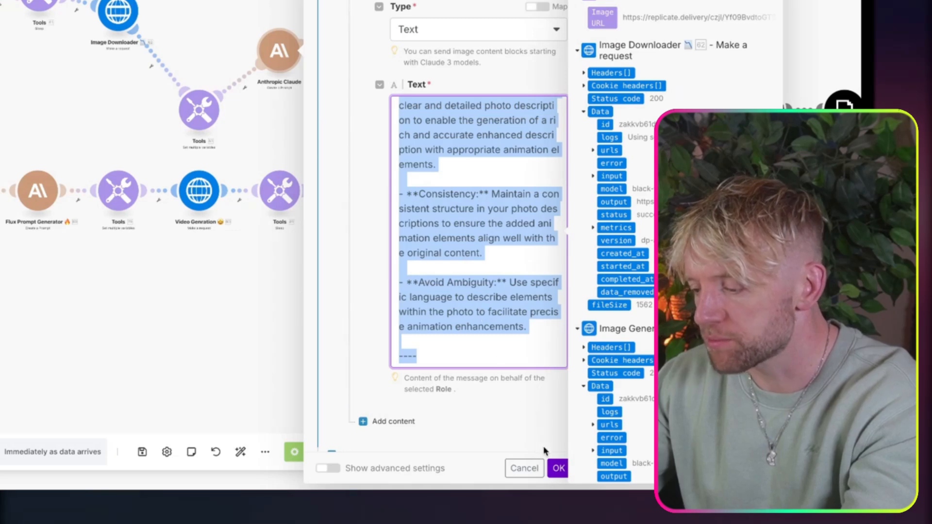
click(556, 467)
key(ctrl+Tab)
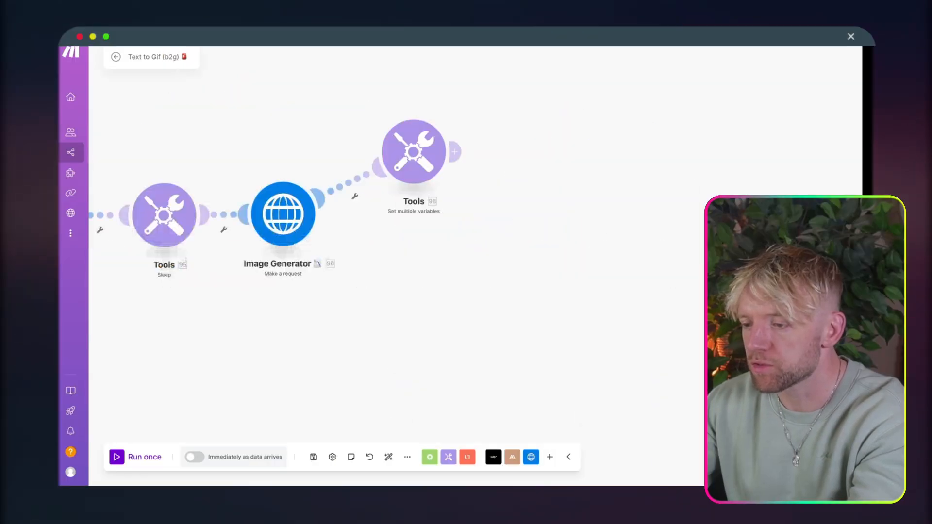
Add an Anthropic Claude Create a Prompt module after the Tools Set multiple variables module.
drag(529, 149, 420, 148)
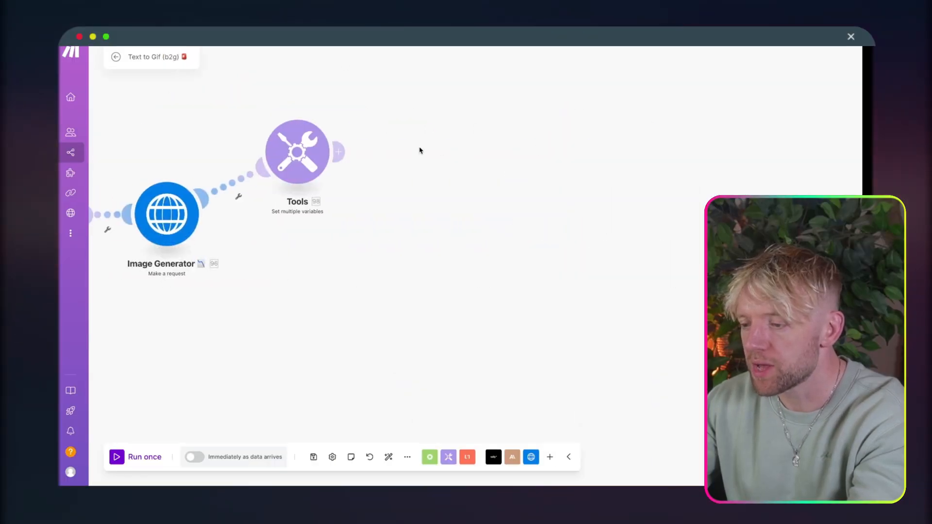
click(346, 154)
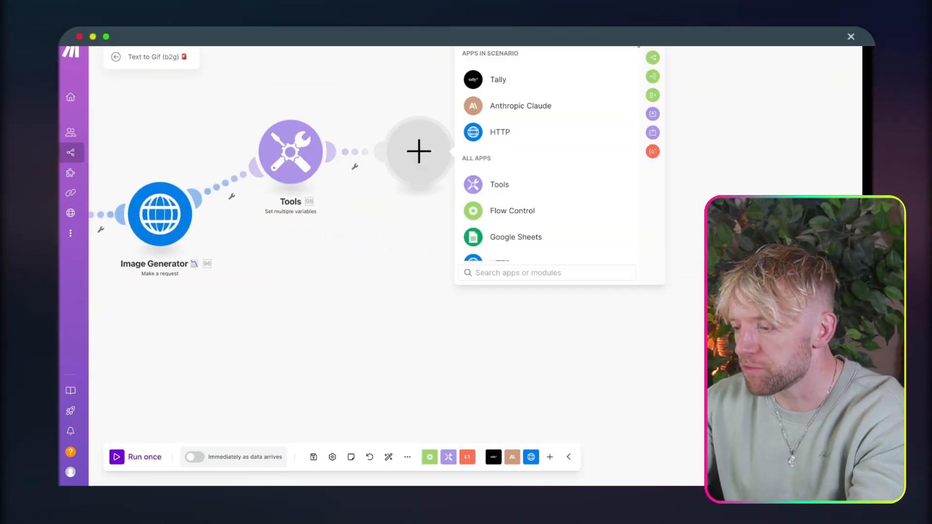
click(536, 107)
click(543, 129)
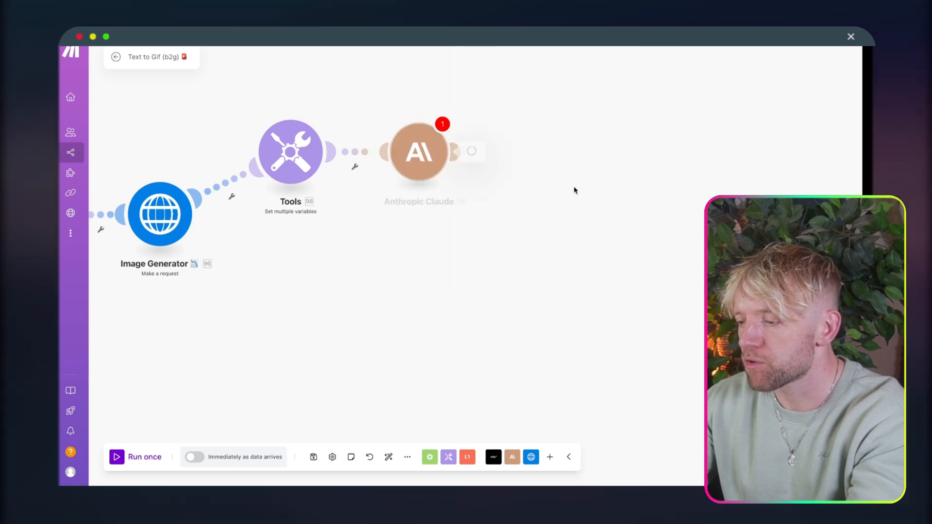
Set the new Claude module's max tokens to 4000 and add a message with role User and a Text content item.
click(554, 199)
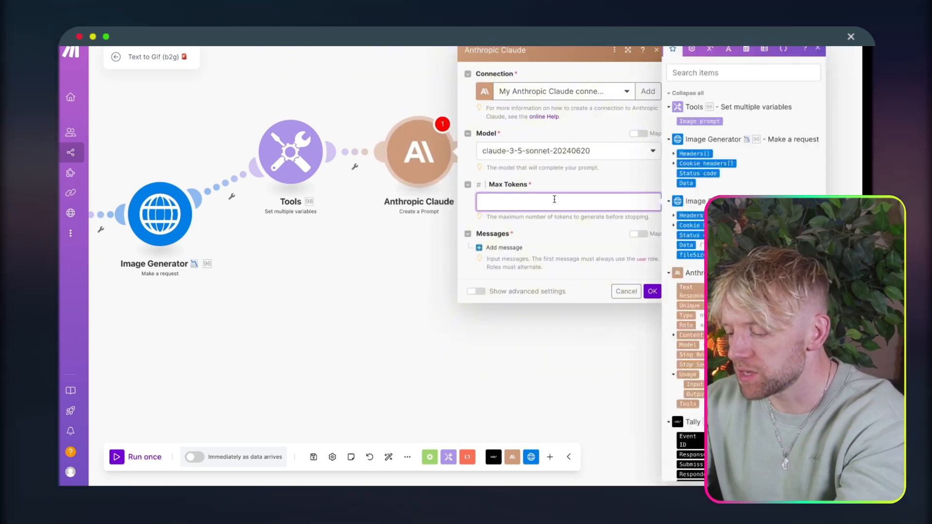
click(502, 247)
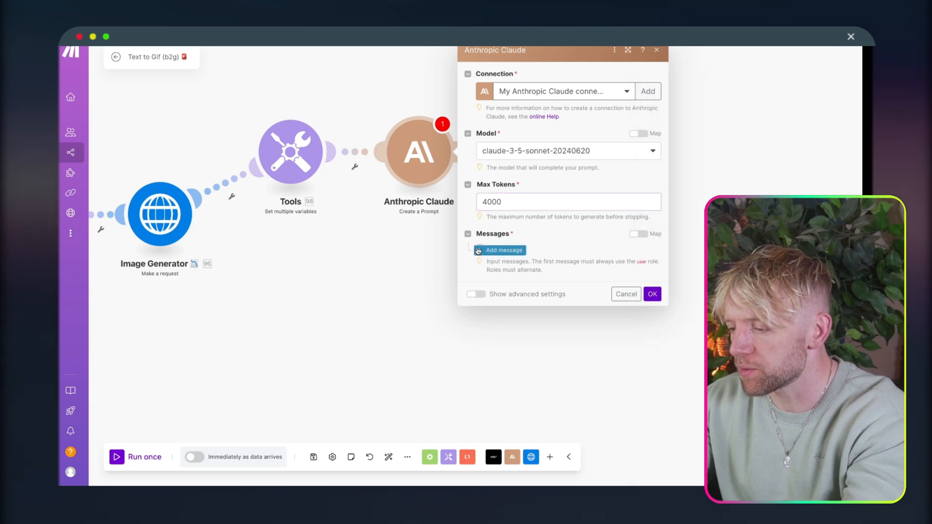
click(534, 275)
click(529, 295)
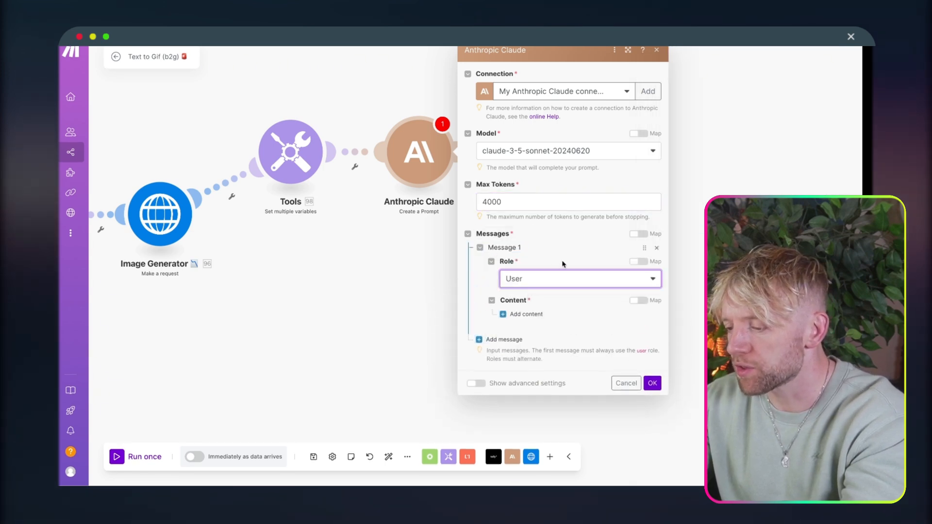
click(515, 313)
click(545, 344)
click(544, 359)
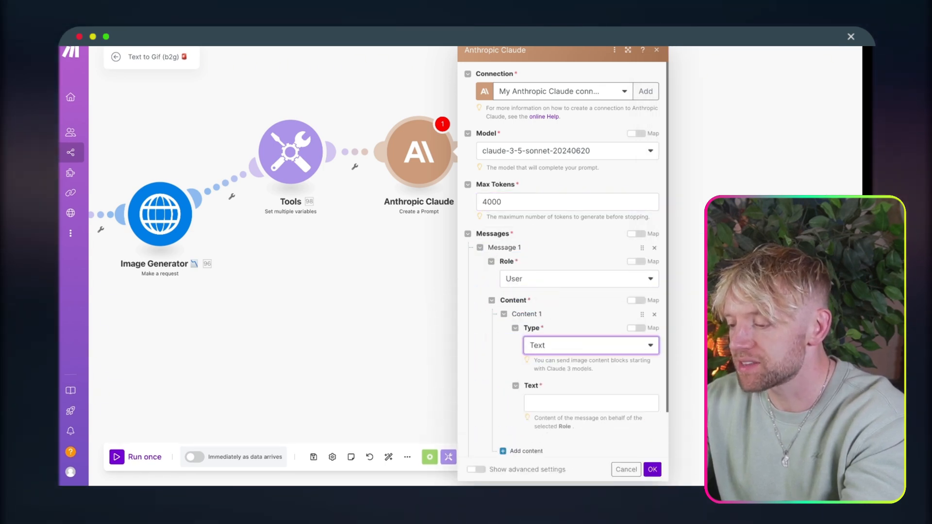
Paste the copied animation-enhancement prompt into the text of Content 1.
scroll(417, 359, down, 2)
click(408, 351)
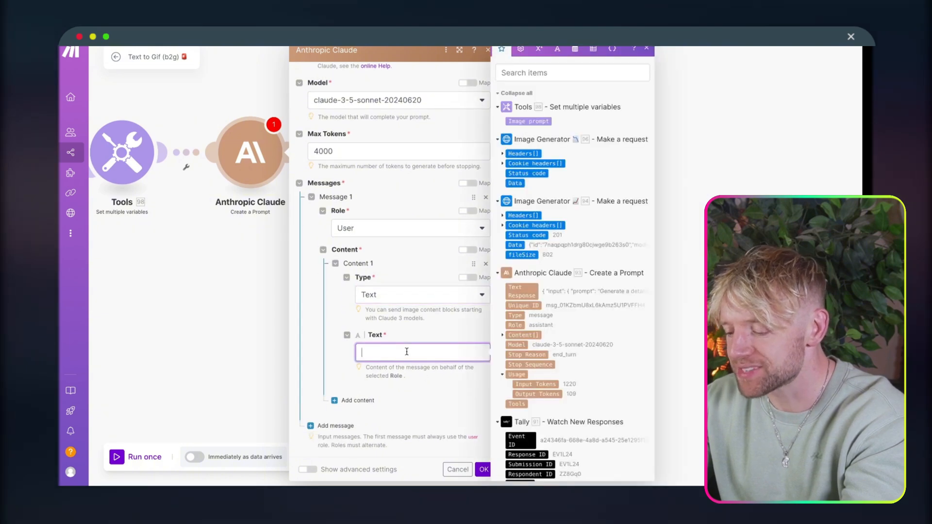
key(ctrl+v)
scroll(431, 340, down, 3)
scroll(430, 337, up, 10)
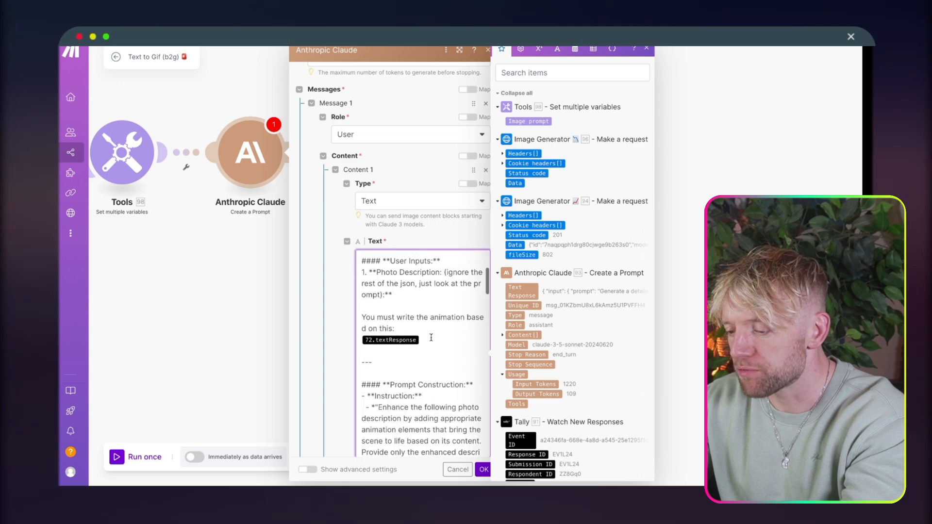
Replace the 72.textResponse reference after "You must write the animation based on this:" with Text Response from Claude module 93.
key(BackSpace)
scroll(570, 362, down, 6)
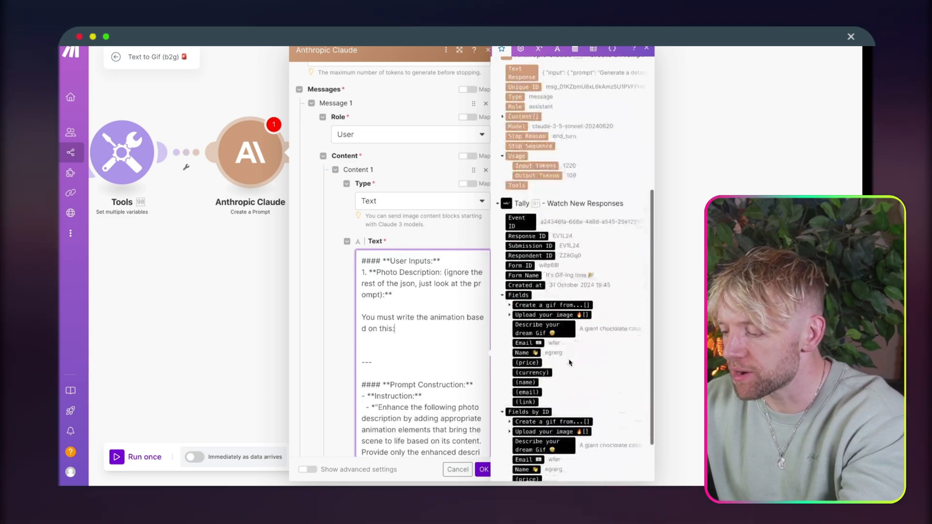
scroll(556, 166, up, 5)
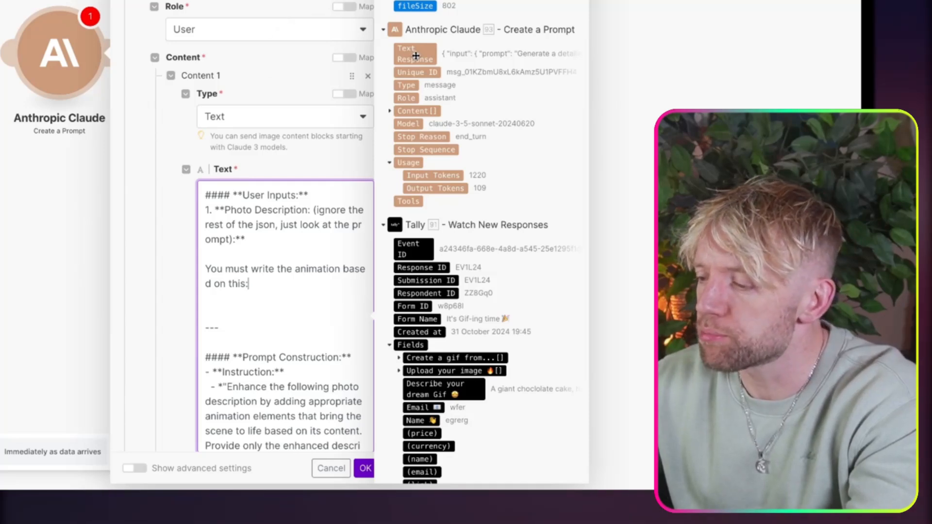
click(415, 57)
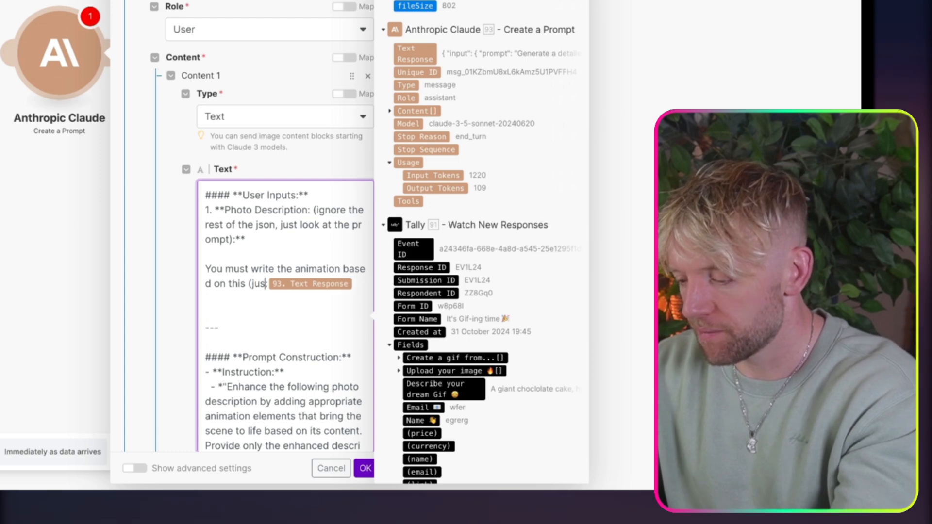
Add the instruction "just look at the prompt part here" before the mapped Text Response and save the Claude module.
text(look at the prompt part here)
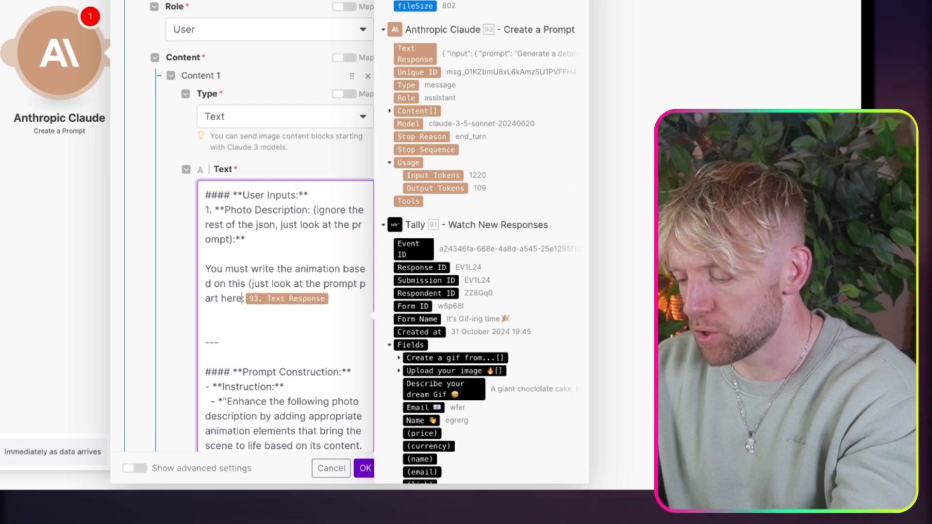
scroll(335, 386, down, 15)
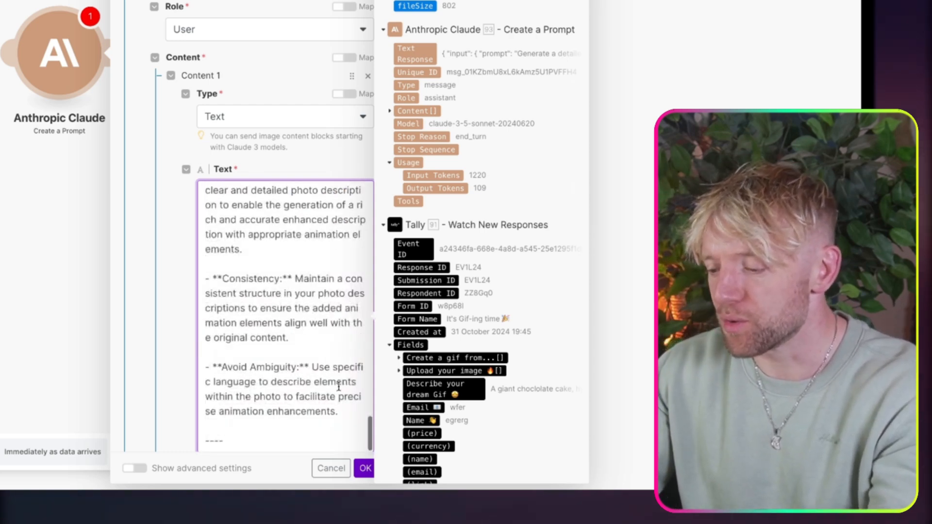
click(364, 469)
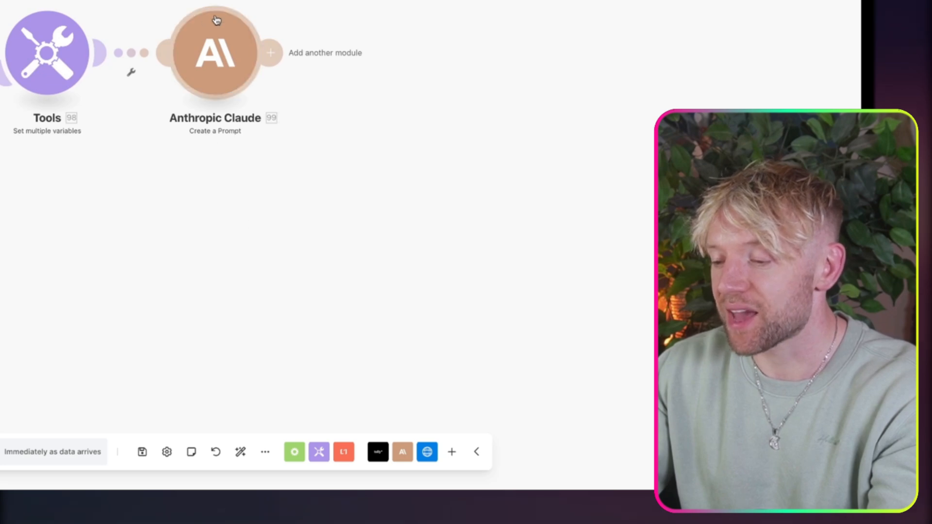
right_click(214, 21)
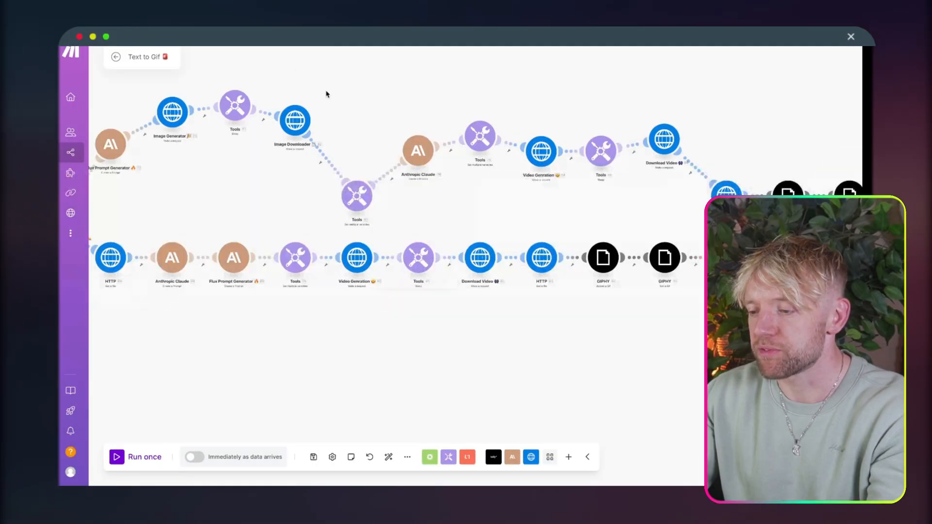
Copy the nested replace formula from the Animation prompt variable in the original Text to Gif scenario's Tools module.
scroll(326, 91, right, 5)
click(332, 142)
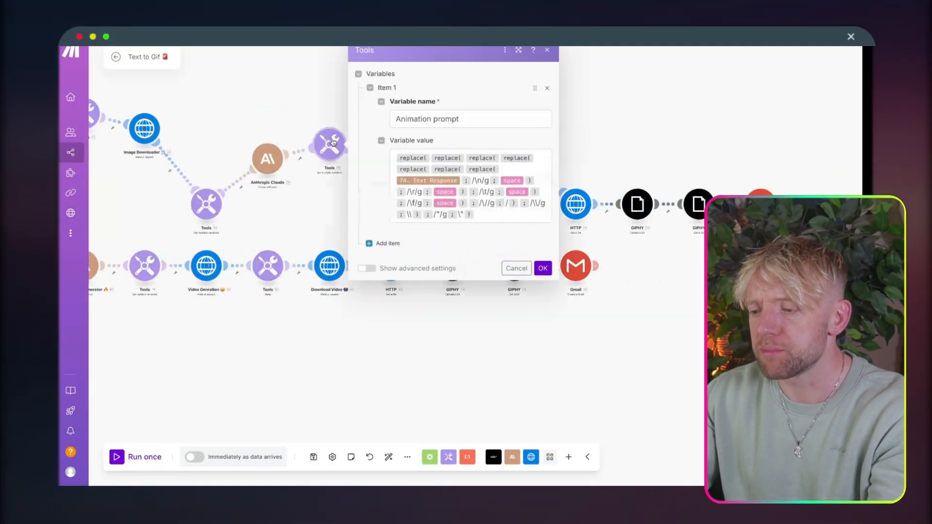
drag(521, 209, 381, 153)
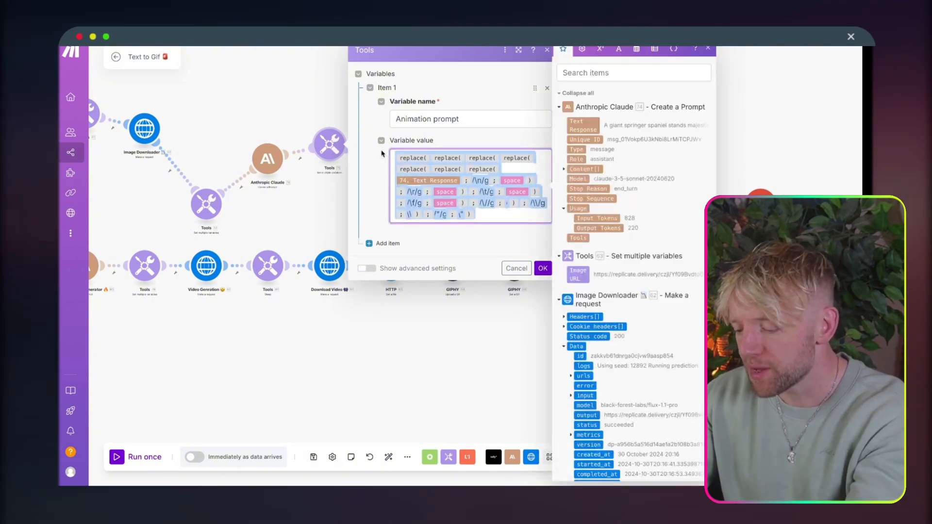
click(542, 268)
drag(335, 210, 377, 207)
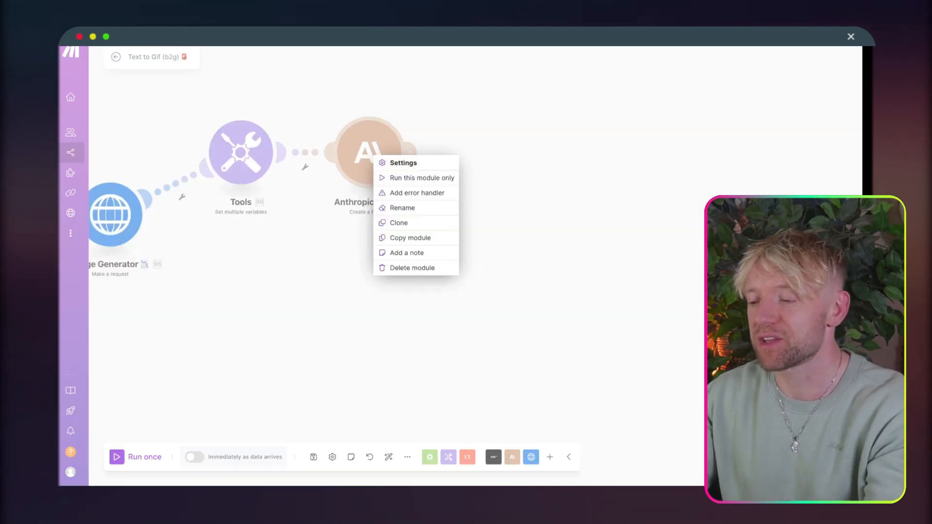
Add a Tools Set multiple variables module after Claude module 99 in the Text to Gif (b2g) scenario.
click(520, 141)
click(410, 152)
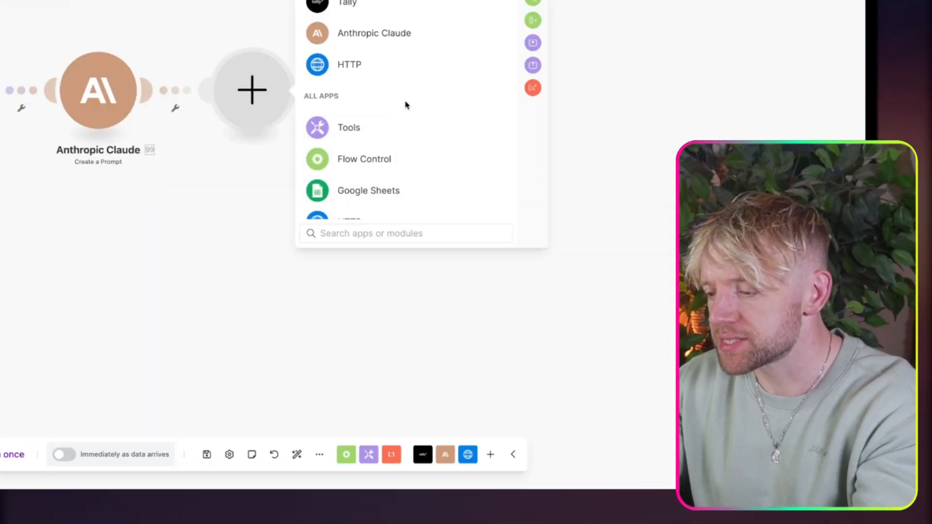
click(453, 183)
text(set)
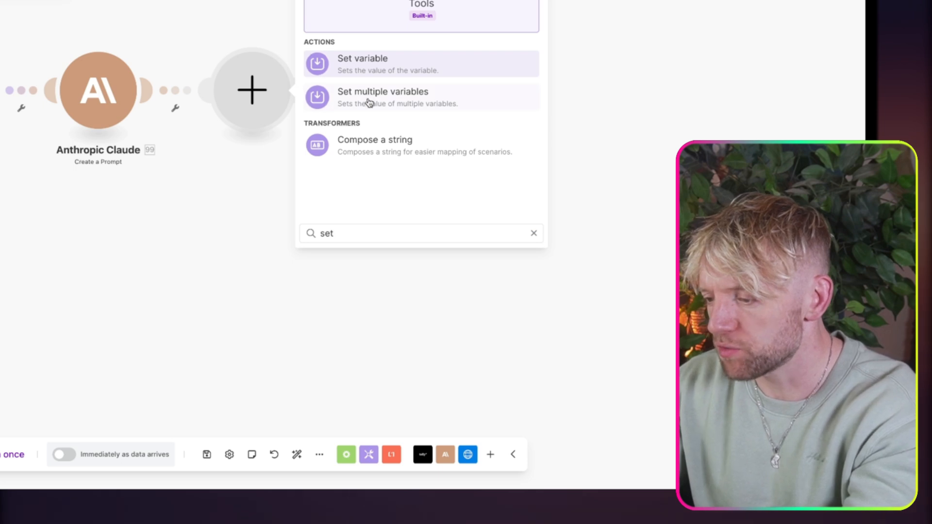
click(366, 99)
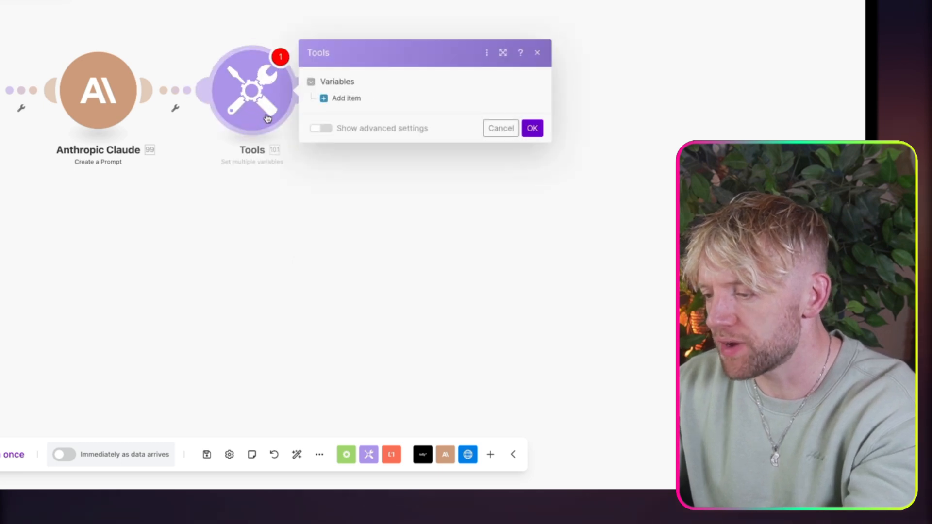
Add an Animation prompt variable using the copied replace formula, with 74.textResponse replaced by Claude module 99's Text Response, and save.
click(347, 98)
click(376, 124)
key(ctrl+v)
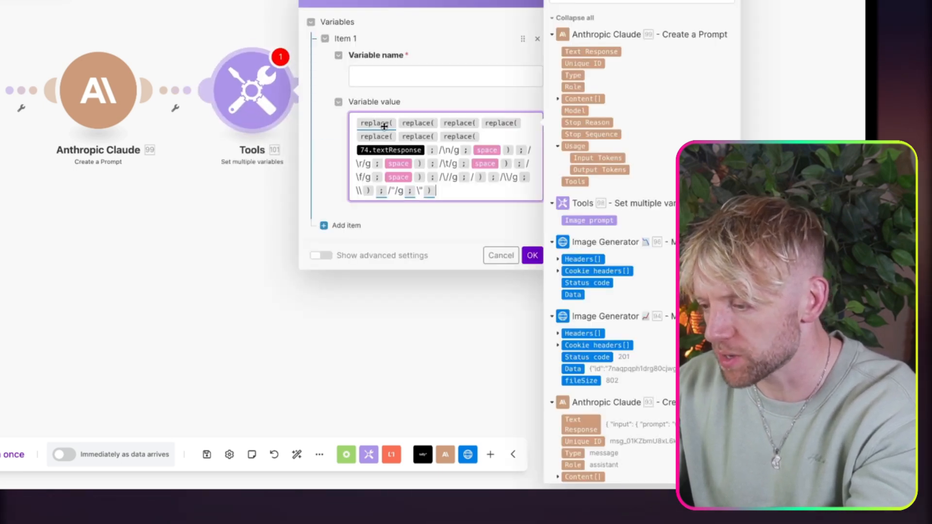
click(440, 150)
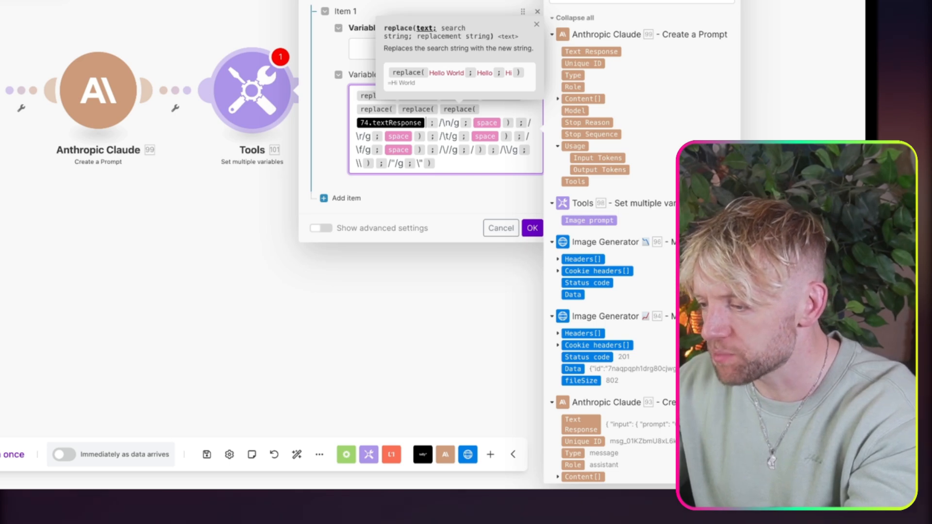
click(609, 50)
text(Animation prompt)
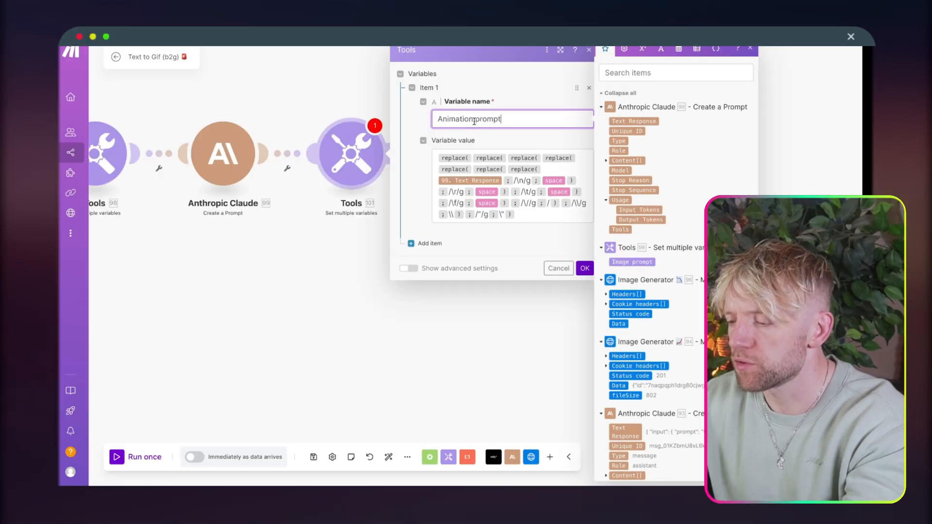
click(585, 268)
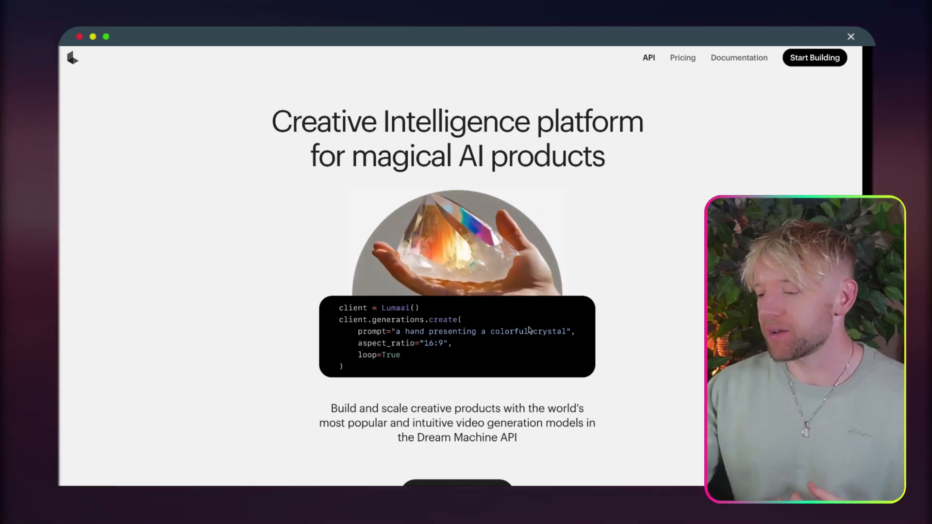
Look over Luma's Dream Machine API page and open the API keys dashboard.
scroll(529, 331, down, 4)
scroll(529, 330, down, 10)
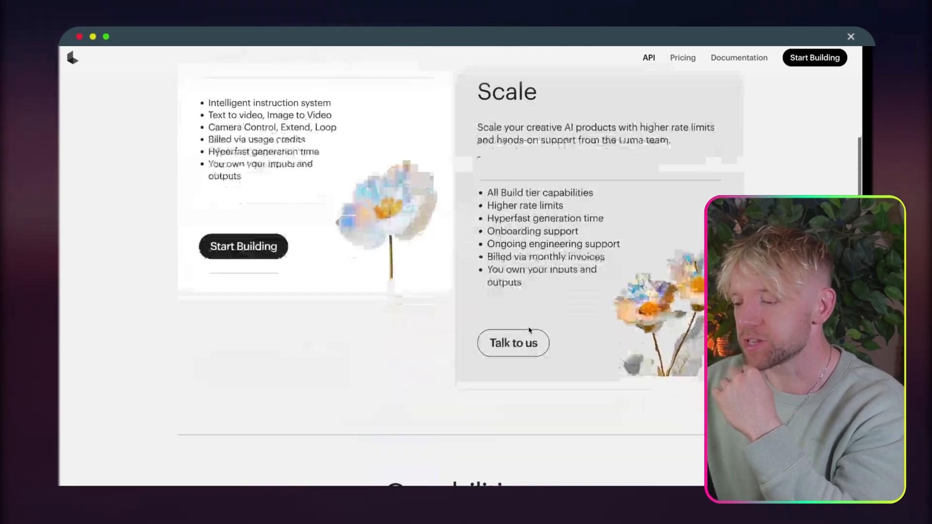
scroll(591, 200, up, 15)
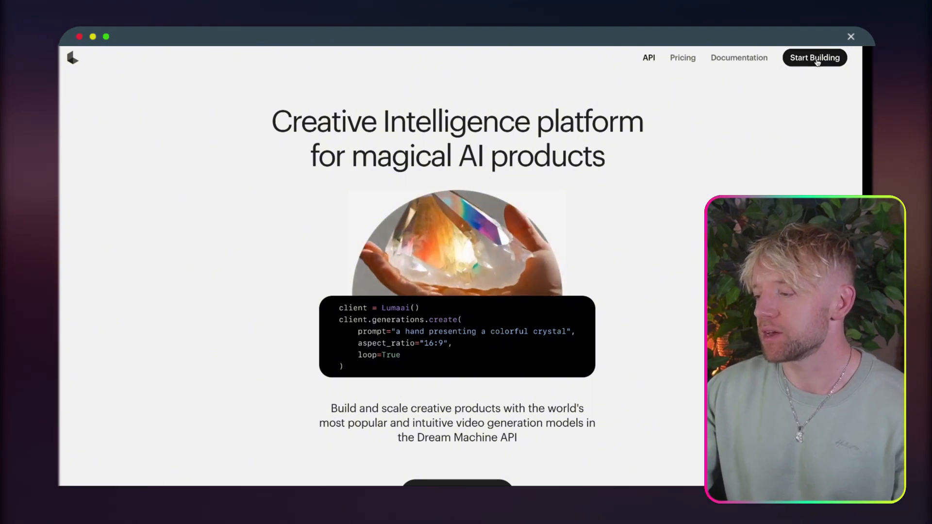
click(810, 62)
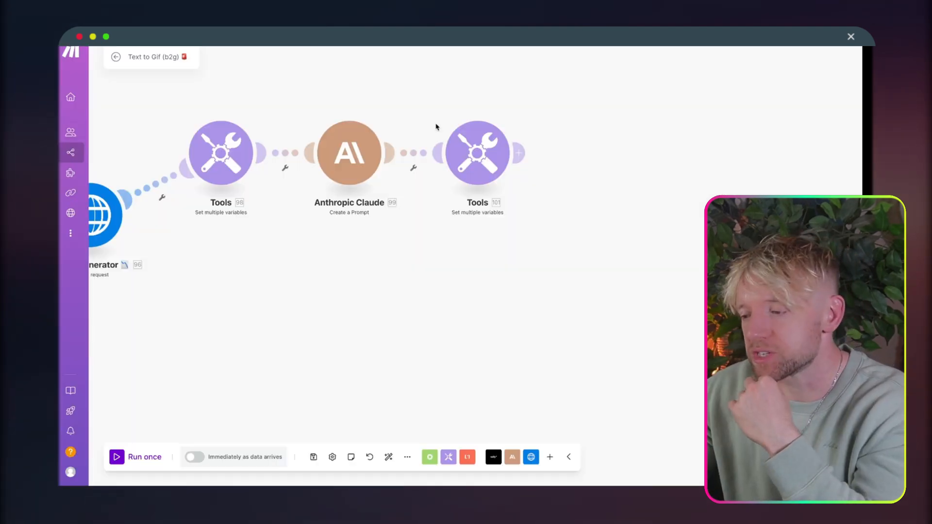
In Make, add an HTTP Make a request module after the Tools module holding the Animation prompt variable.
scroll(437, 136, right, 5)
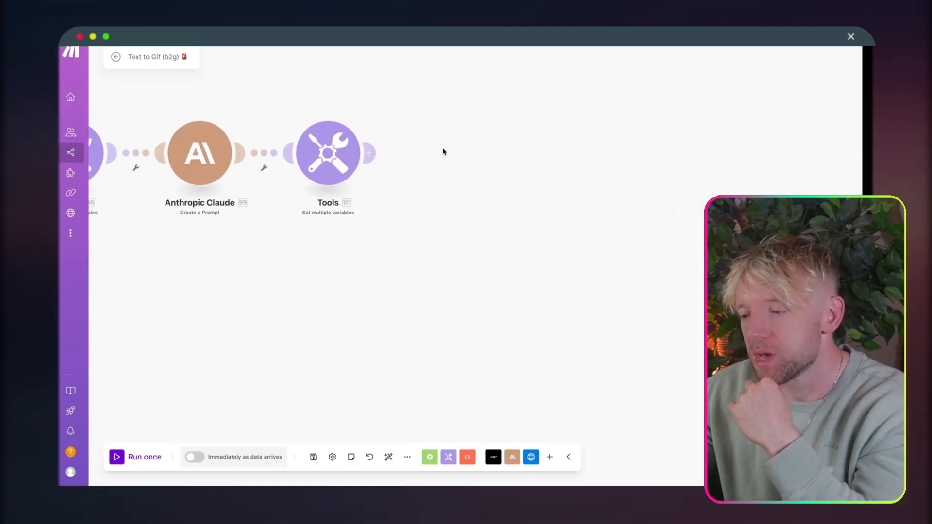
click(367, 154)
text(http)
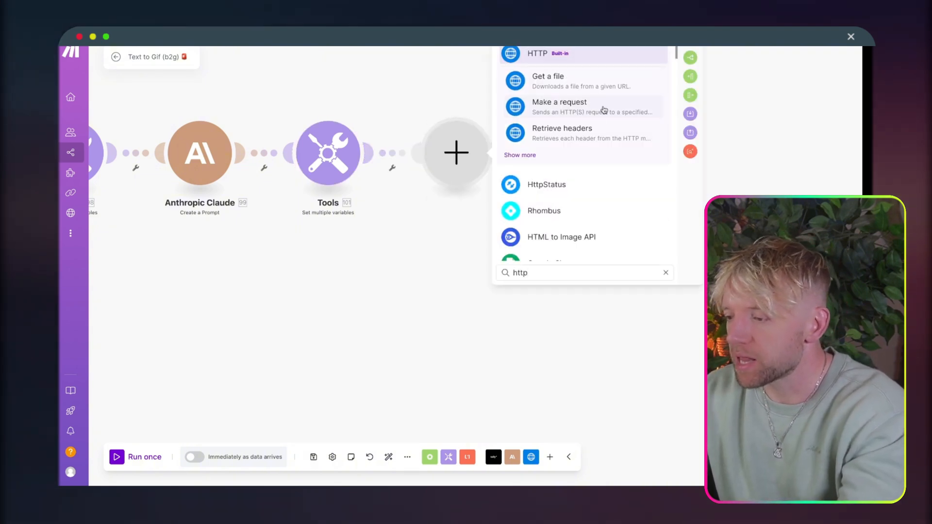
click(603, 110)
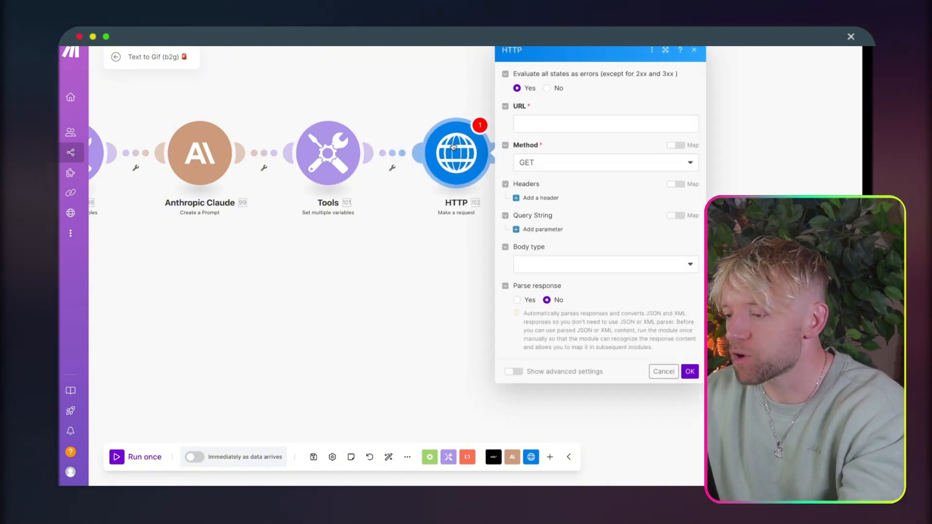
click(543, 121)
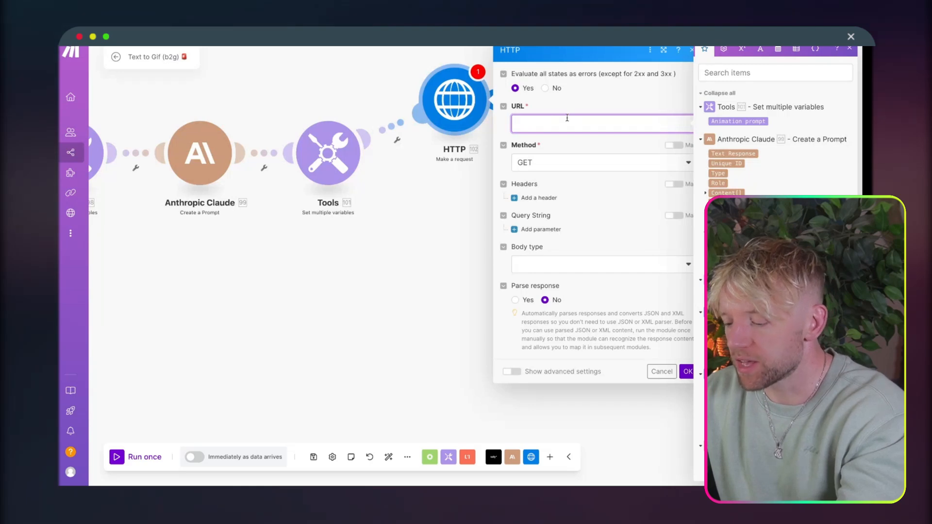
text(https://api.lumalabs.ai/dream-machine/v1/generations)
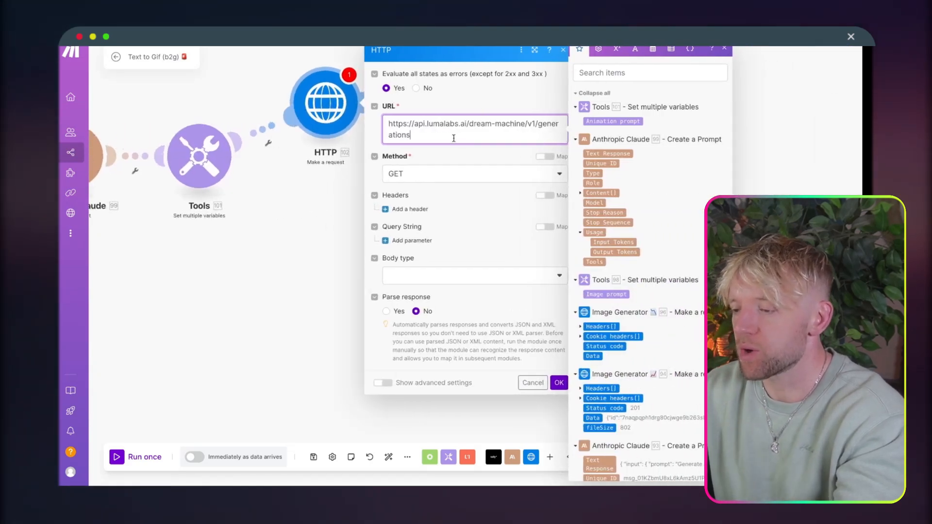
key(super+a)
click(456, 138)
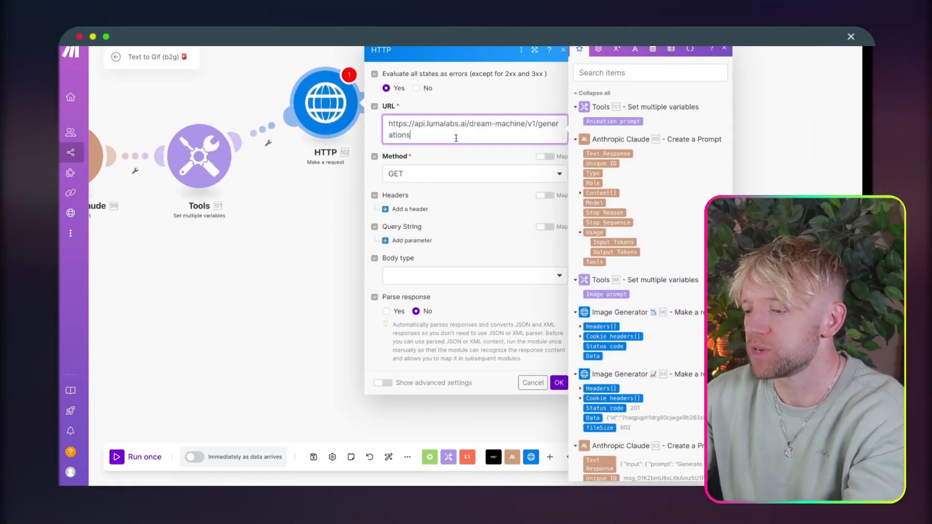
click(437, 176)
click(438, 228)
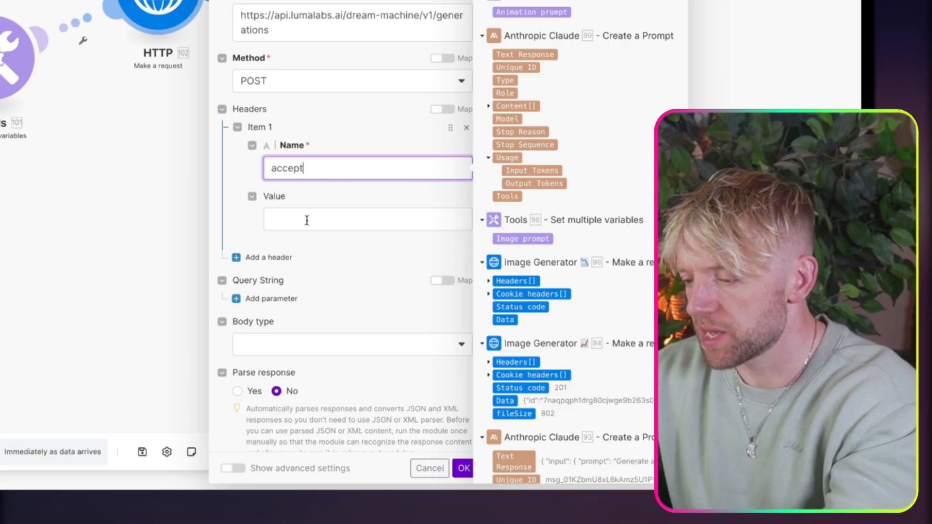
Add an accept header with application/json and an authorization header with Bearer followed by the placeholder [INSERT YOUR API KEY].
click(308, 223)
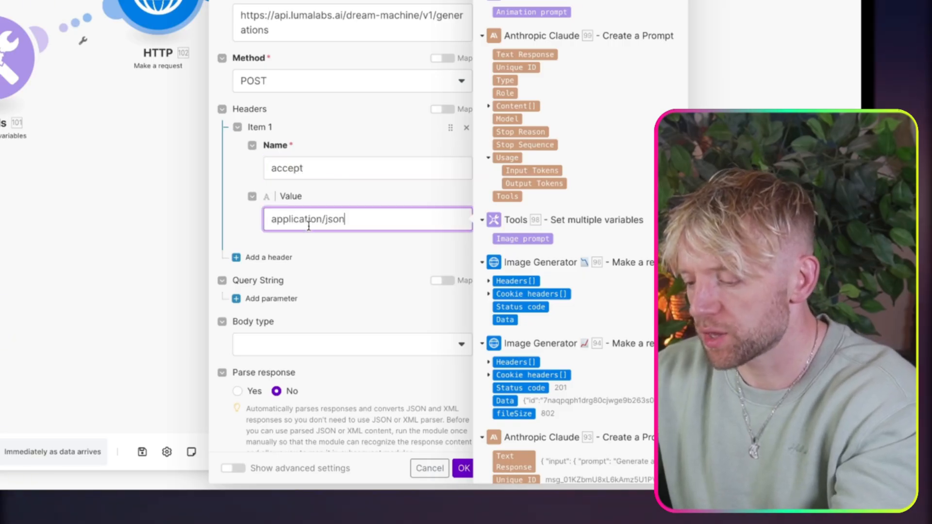
click(369, 199)
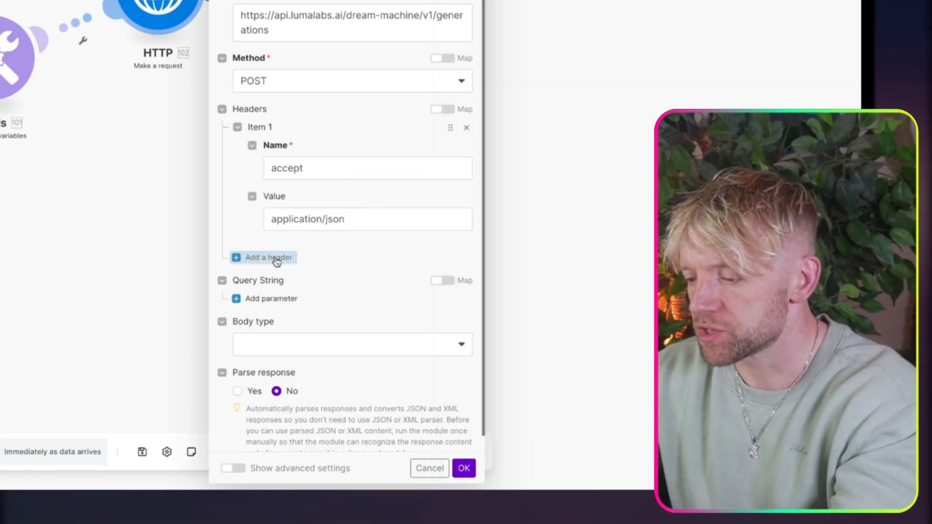
click(250, 258)
scroll(300, 243, down, 2)
click(300, 185)
text(authorization)
click(312, 232)
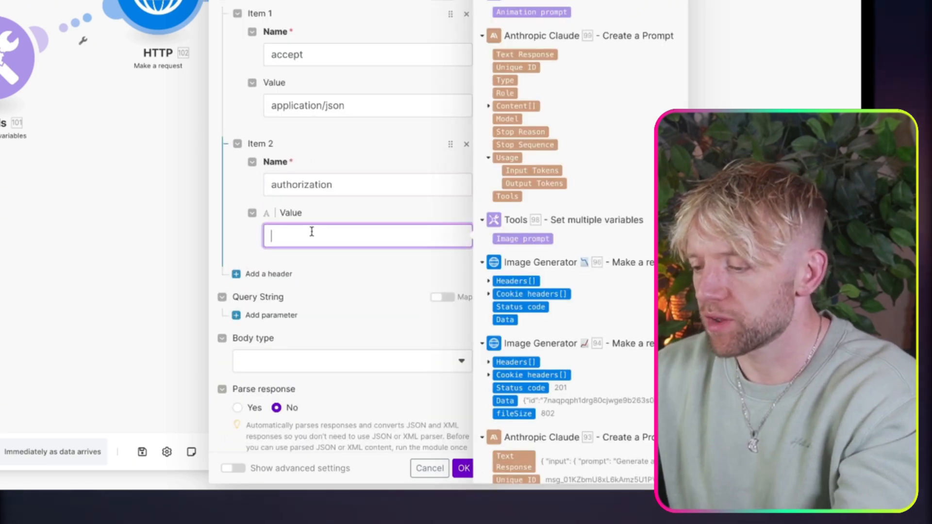
text(Bearer [INSERT Y)
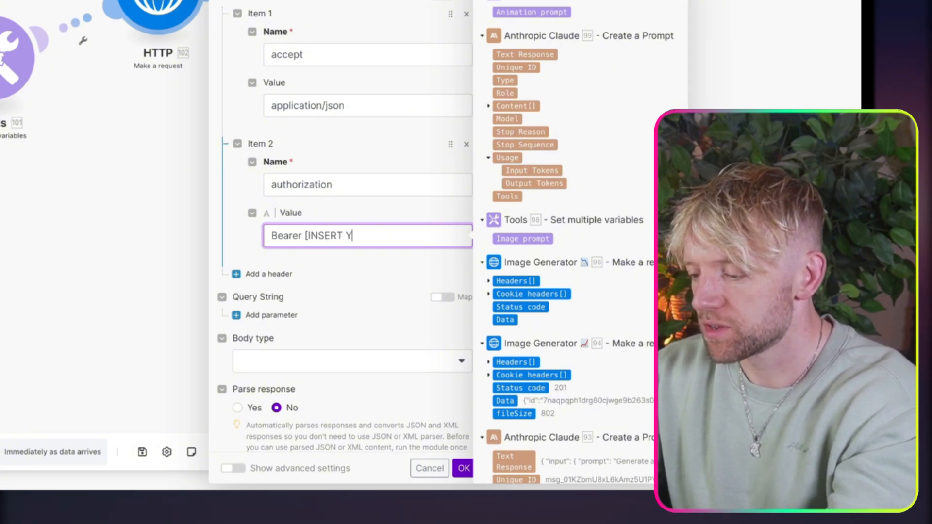
text(OUR API KEY)
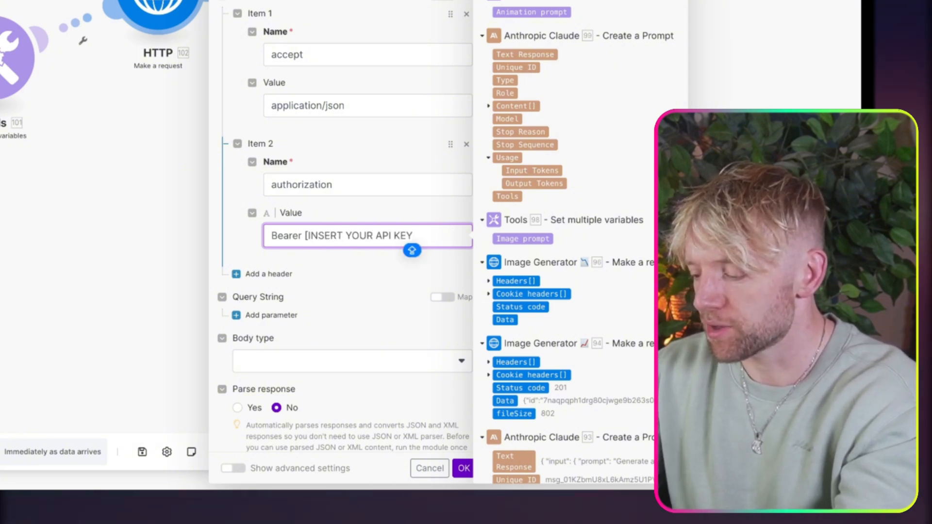
text(])
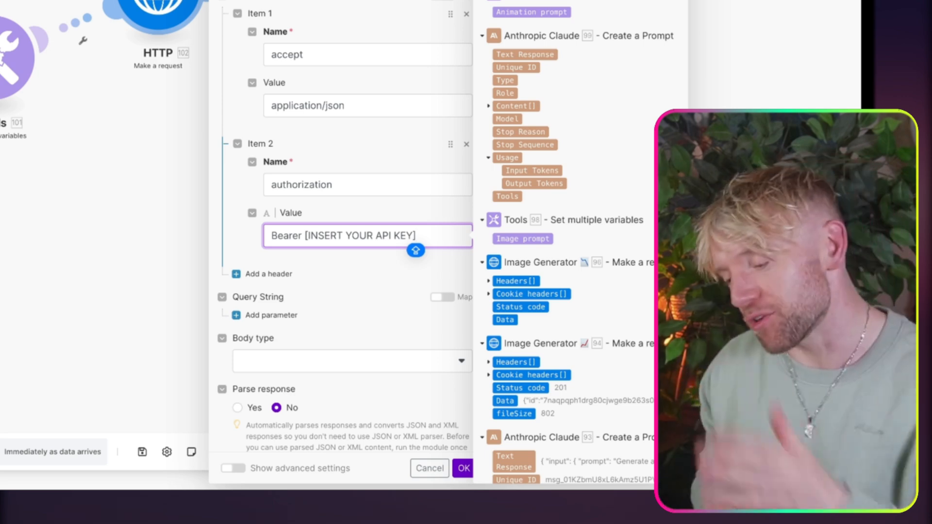
Add a third request header named content-type with the value application/json.
click(252, 275)
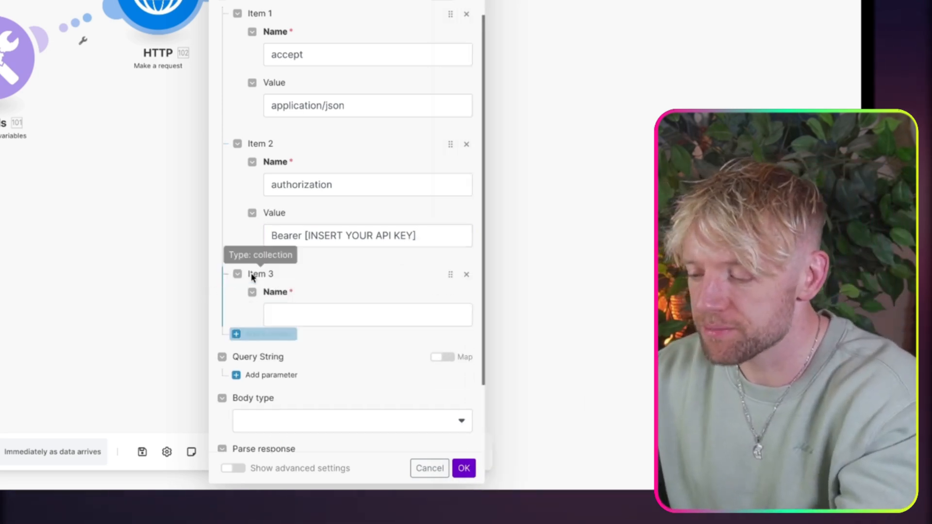
click(289, 315)
text(content-type)
click(289, 369)
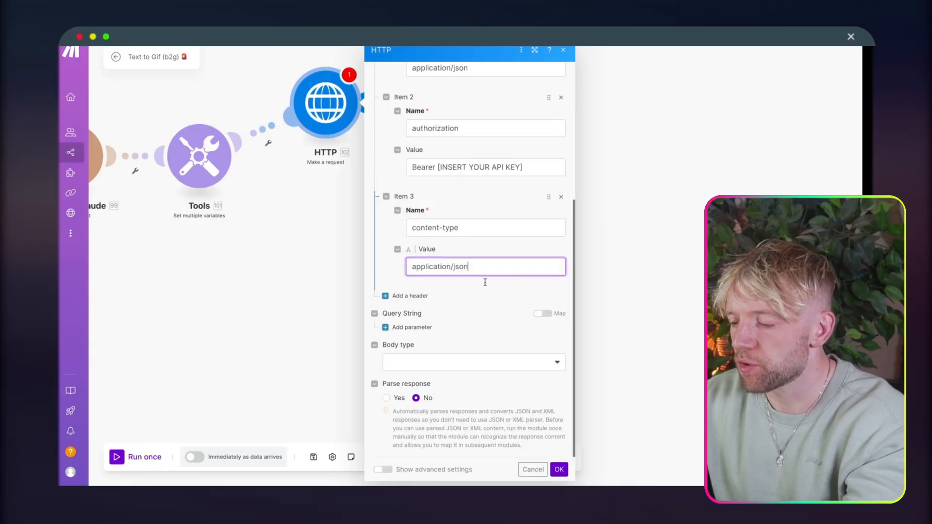
Set the request's body type to Raw and its content type to JSON (application/json).
click(401, 366)
click(406, 378)
scroll(458, 361, down, 2)
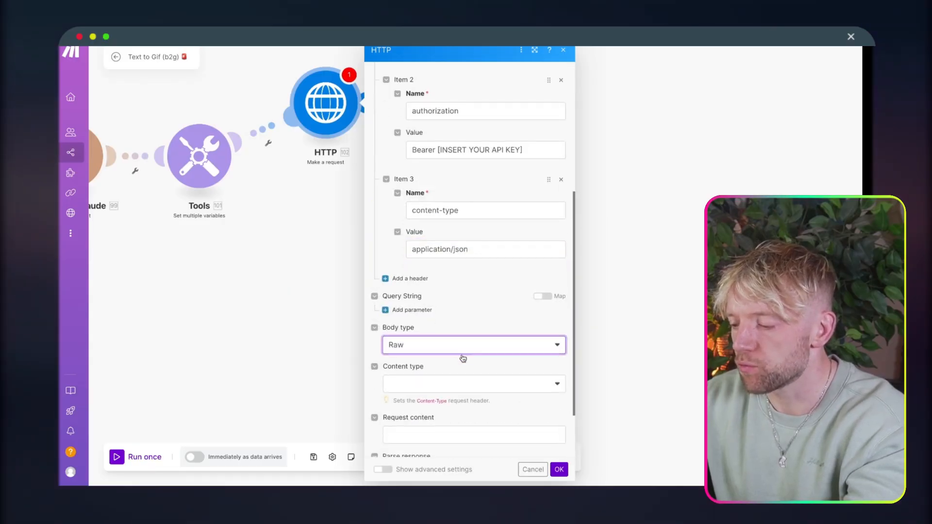
click(449, 353)
click(418, 402)
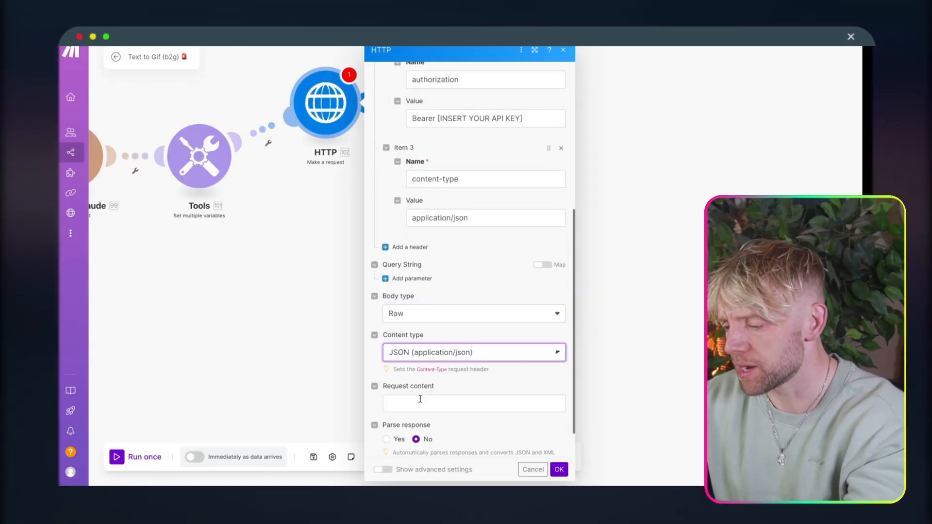
Paste the JSON request content with the animation prompt, frame0 image URL keyframe, loop false and aspect ratio 9:16.
scroll(463, 359, down, 1)
scroll(463, 359, down, 2)
click(440, 362)
text({   "prompt": "75.`Animation prompt`",   "keyframes": {     "frame0": {       "type": "image",       "url": "63.`Image URL`"     }   },   "loop": false,   "aspect_ratio": "9:16" })
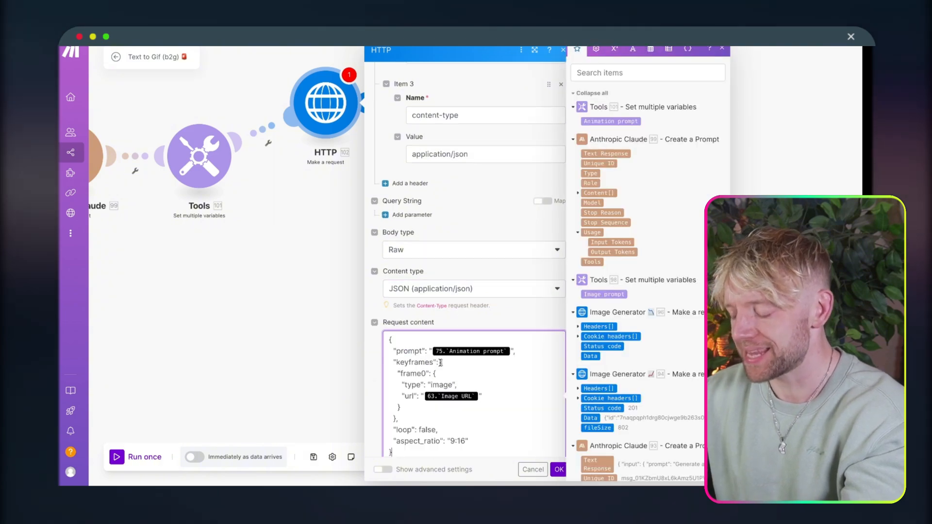
Replace the prompt value in the request content with the Animation prompt variable from the Tools 101 module.
scroll(496, 333, down, 3)
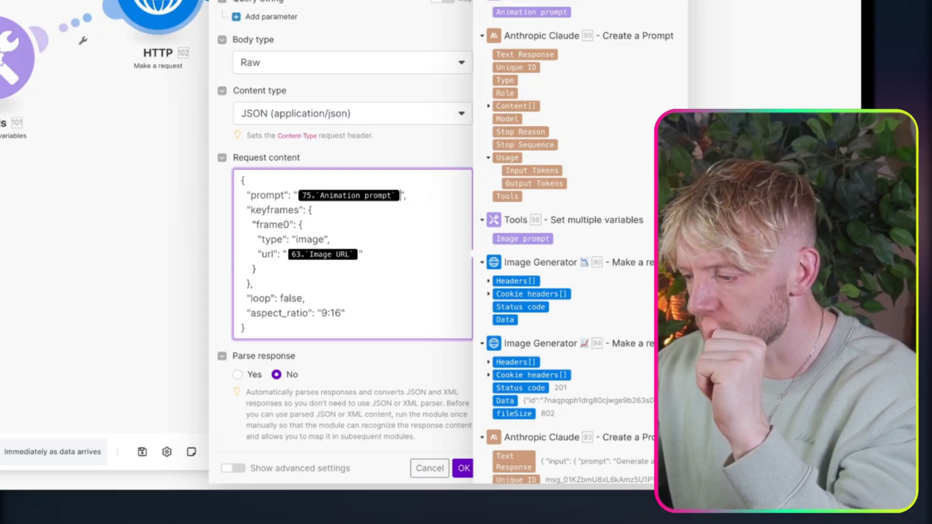
key(BackSpace)
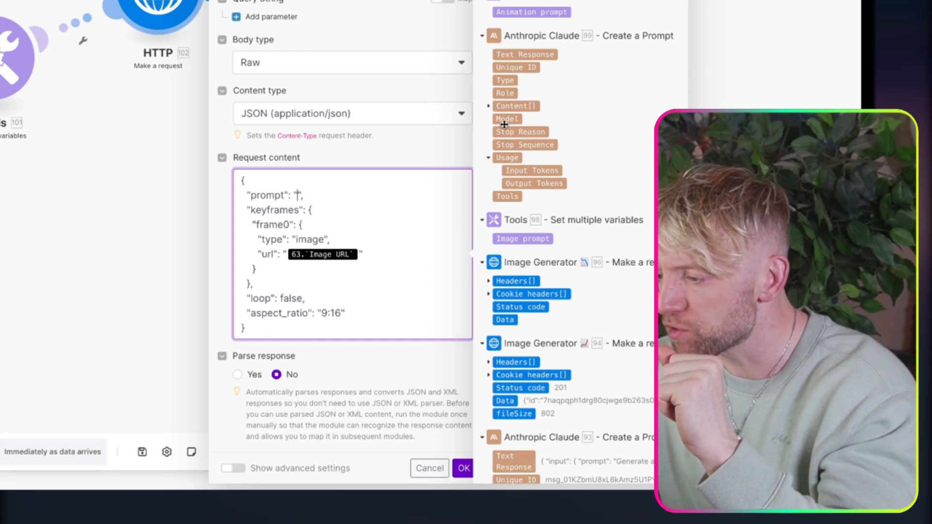
click(570, 12)
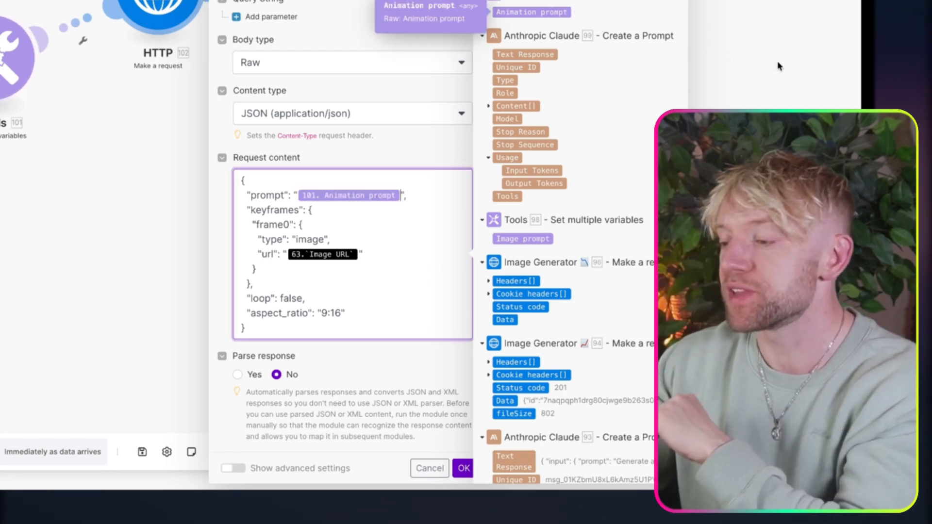
drag(777, 63, 688, 63)
click(449, 96)
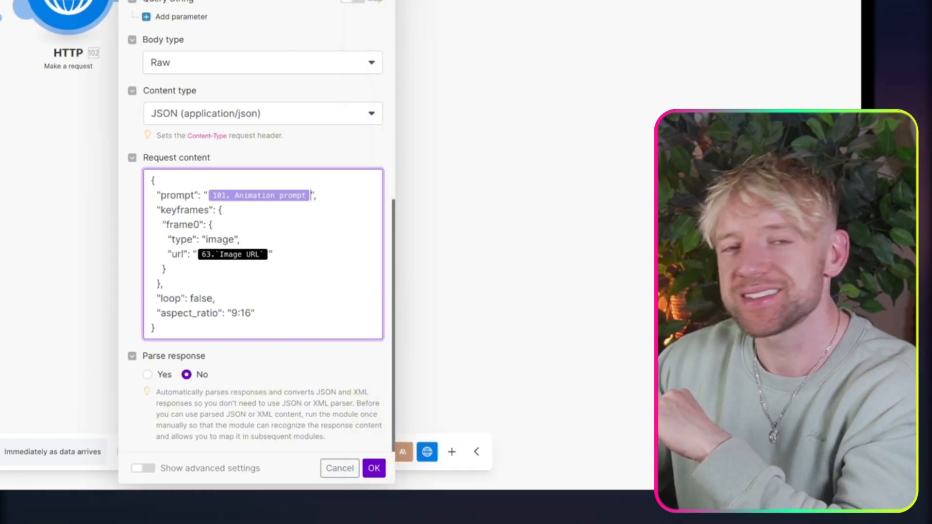
Replace the frame0 url value in the request content with the Image prompt variable from the Tools 98 module.
click(272, 252)
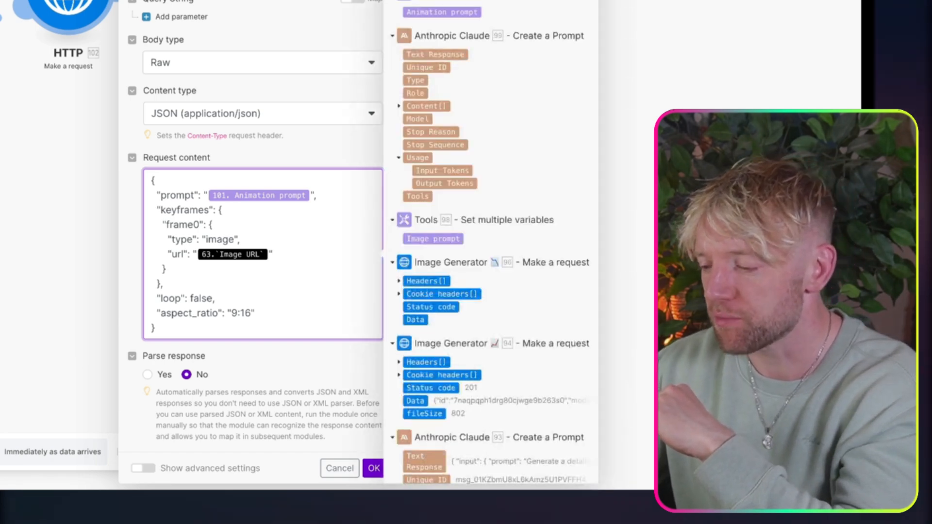
key(BackSpace)
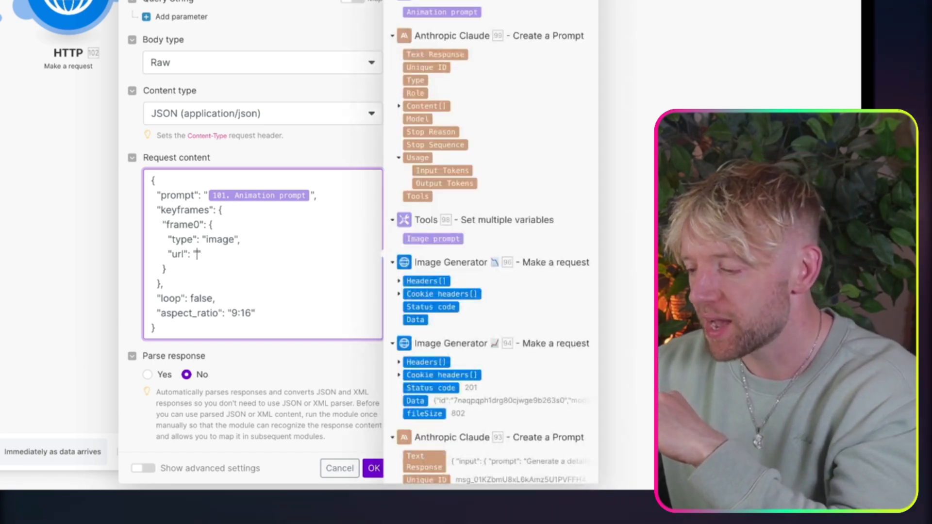
click(430, 239)
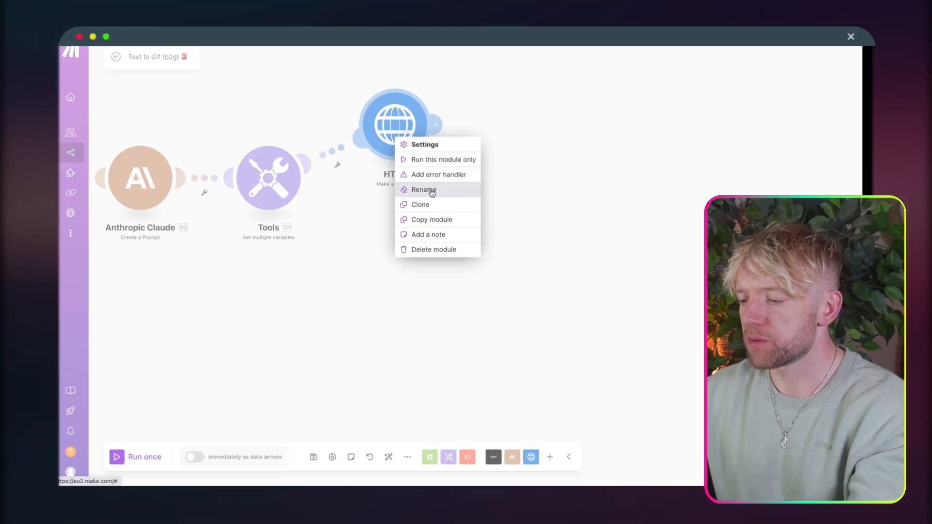
Rename the new HTTP module as "Create video" followed by the red emoji used in the scenario title.
click(430, 187)
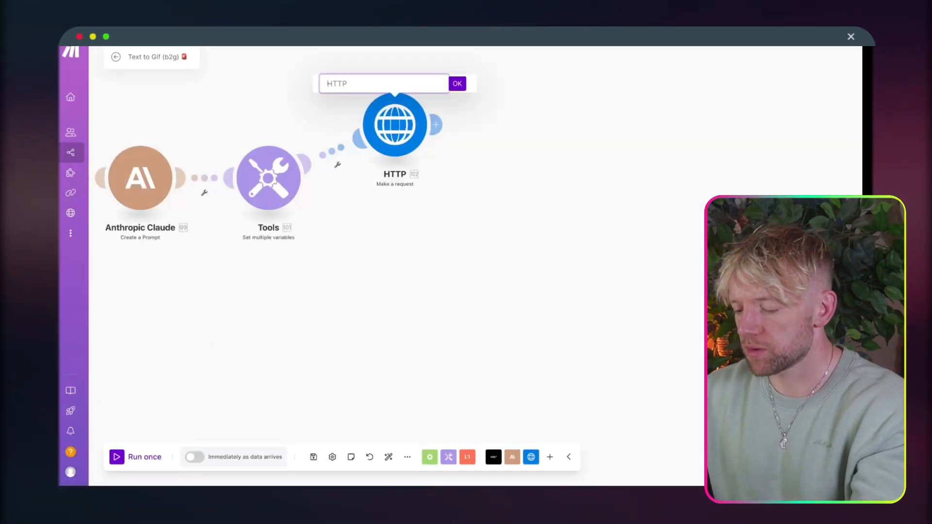
text(Upload)
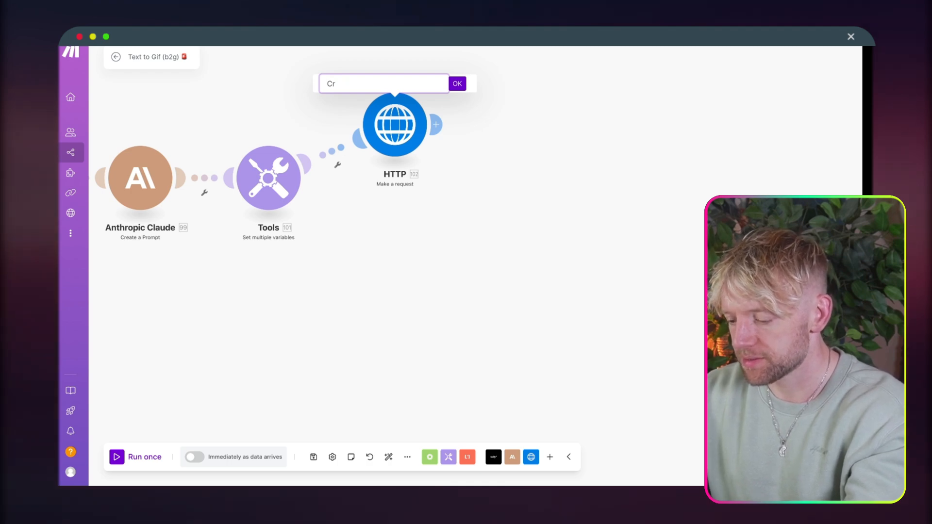
text(video)
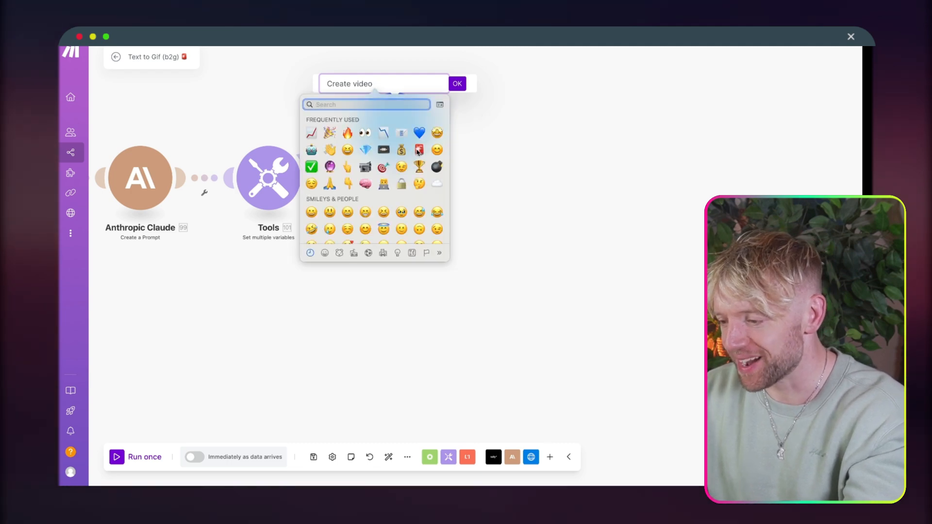
click(460, 85)
click(461, 85)
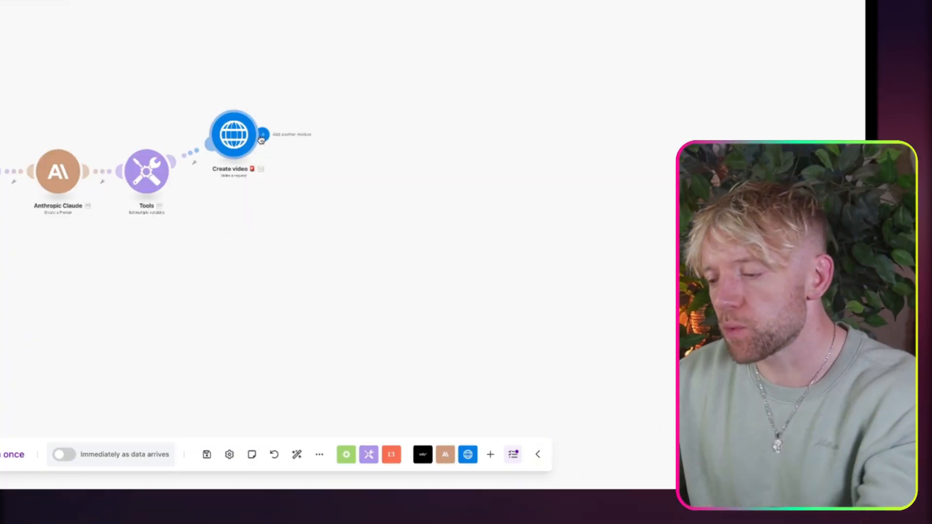
Add a Tools Sleep module after Create video with a delay of 60 seconds.
click(261, 137)
text(sleep)
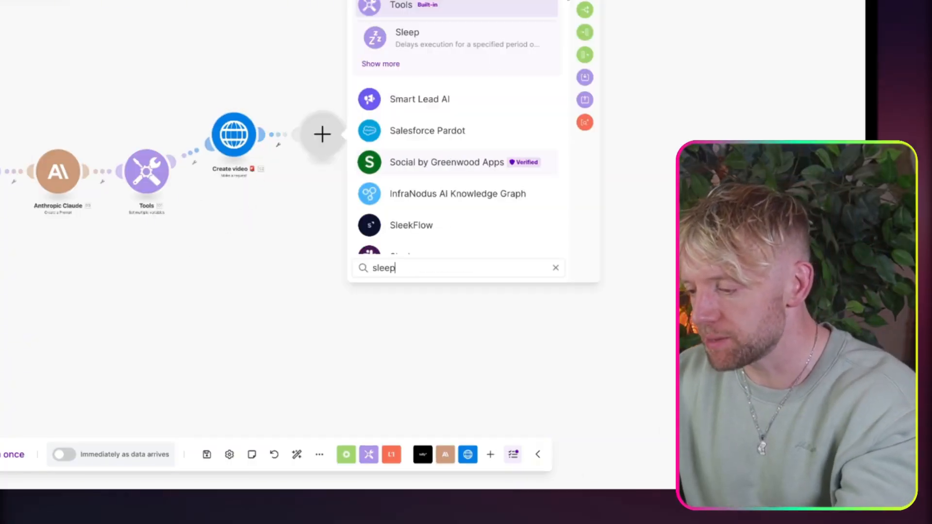
click(447, 35)
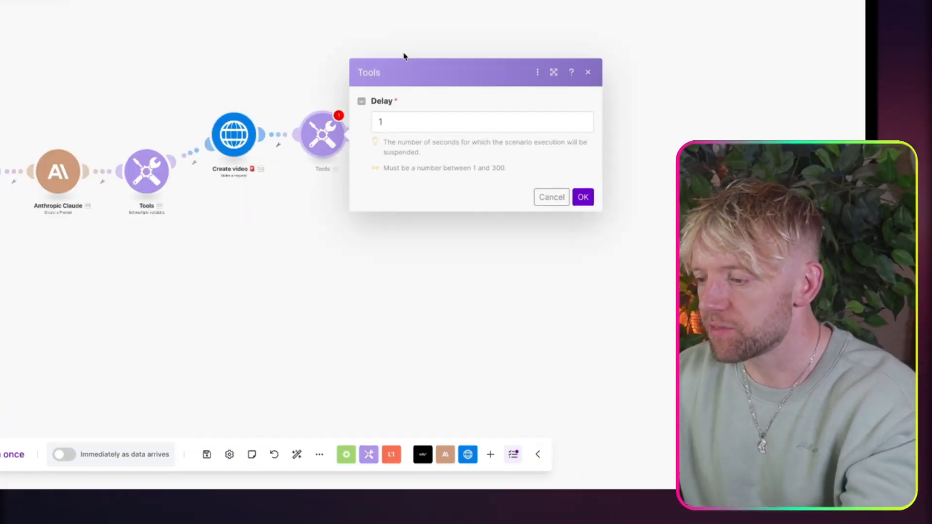
click(401, 119)
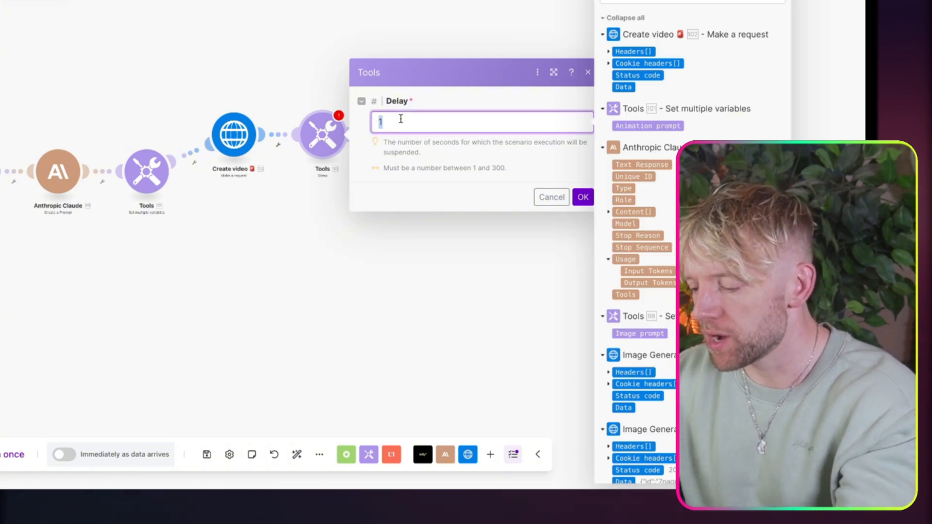
text(60)
click(582, 197)
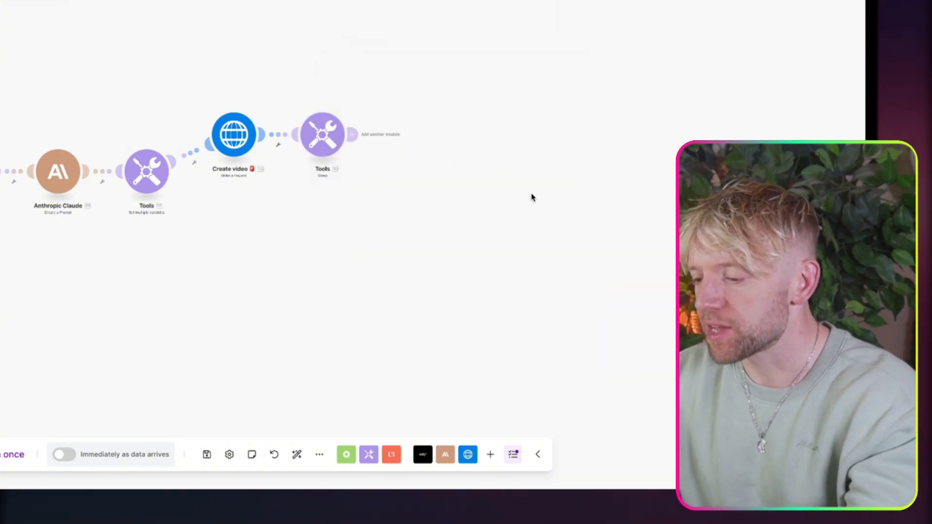
drag(532, 198, 509, 197)
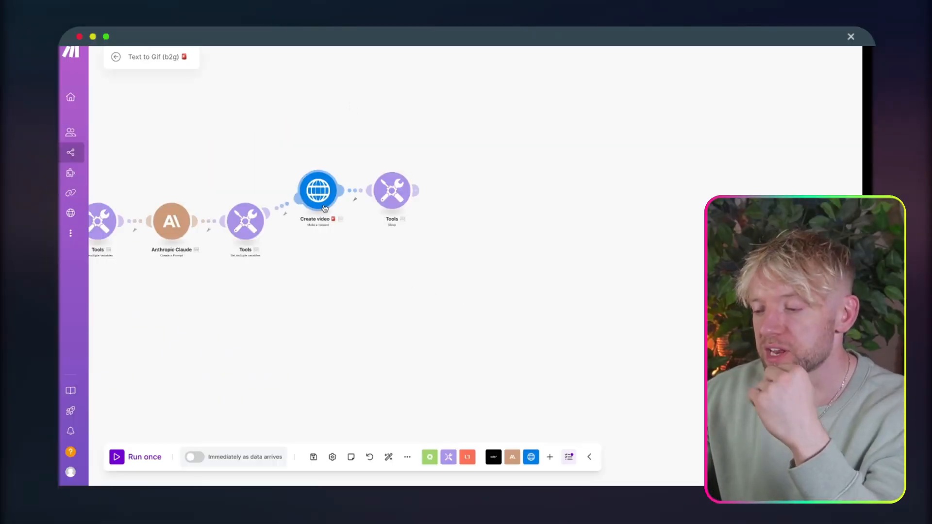
Clone the Create video module and attach the copy after the Sleep module.
right_click(324, 209)
click(347, 272)
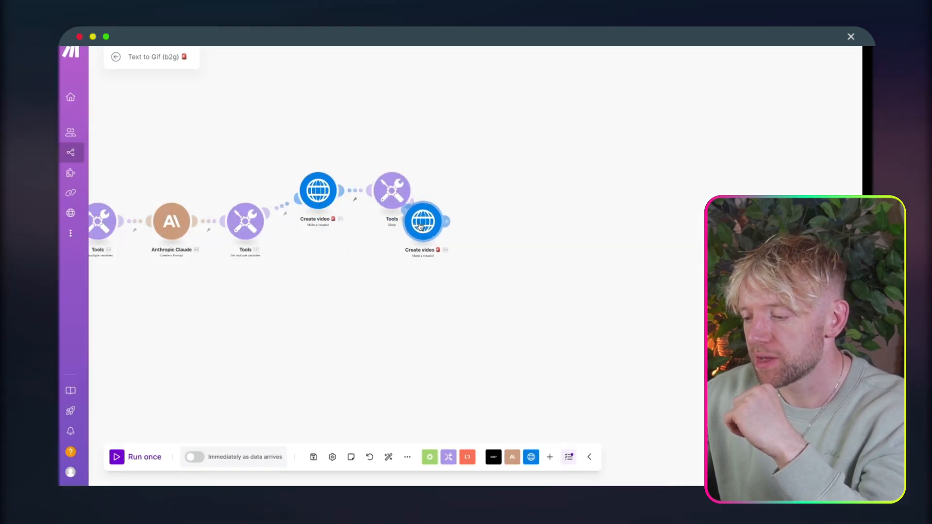
drag(421, 226, 451, 198)
Rename the cloned module as "Download video" followed by the downward chart emoji.
right_click(451, 198)
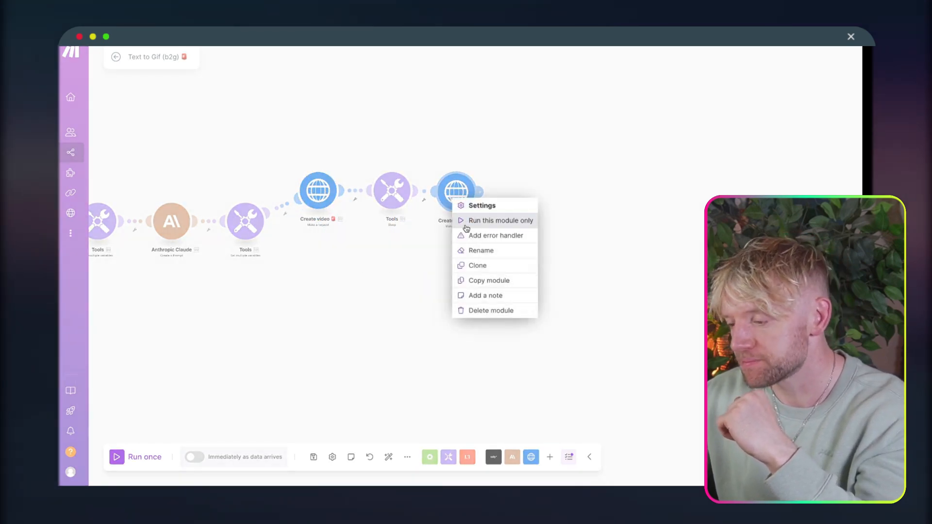
click(474, 250)
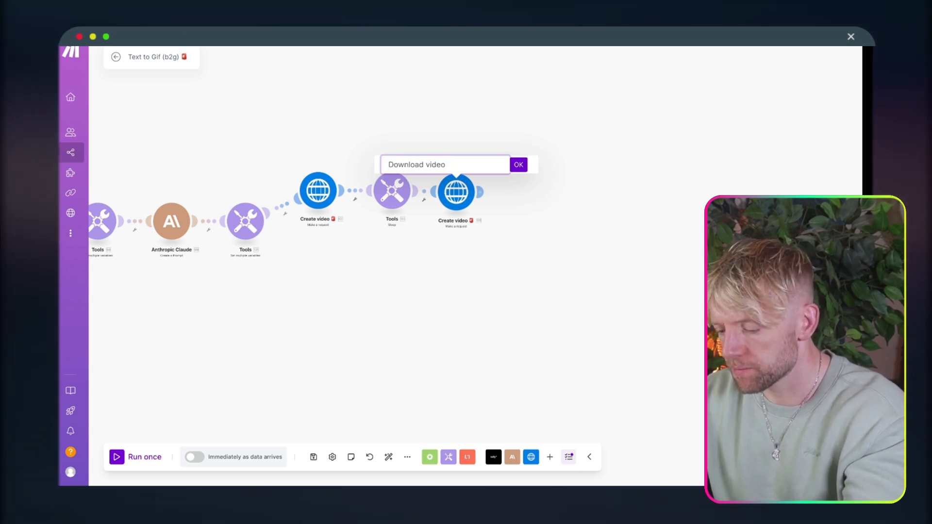
key(ctrl+super+space)
click(544, 189)
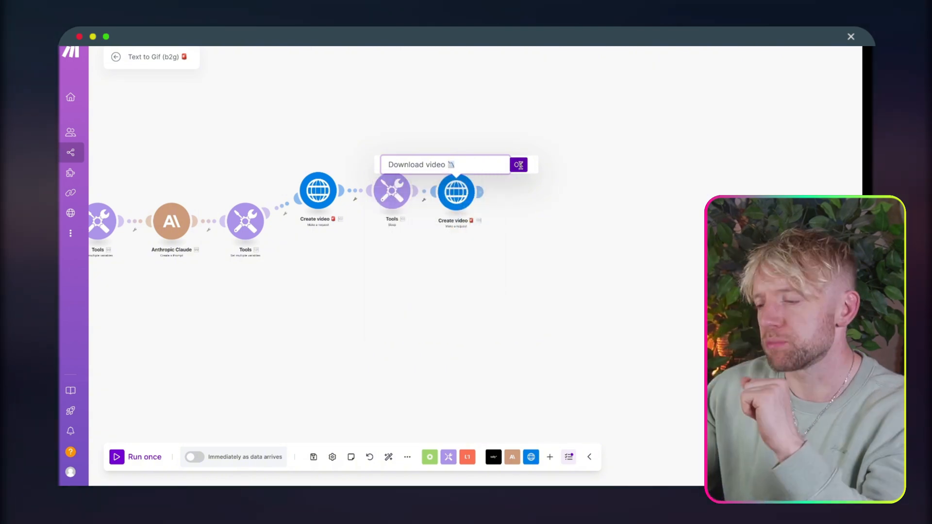
click(519, 165)
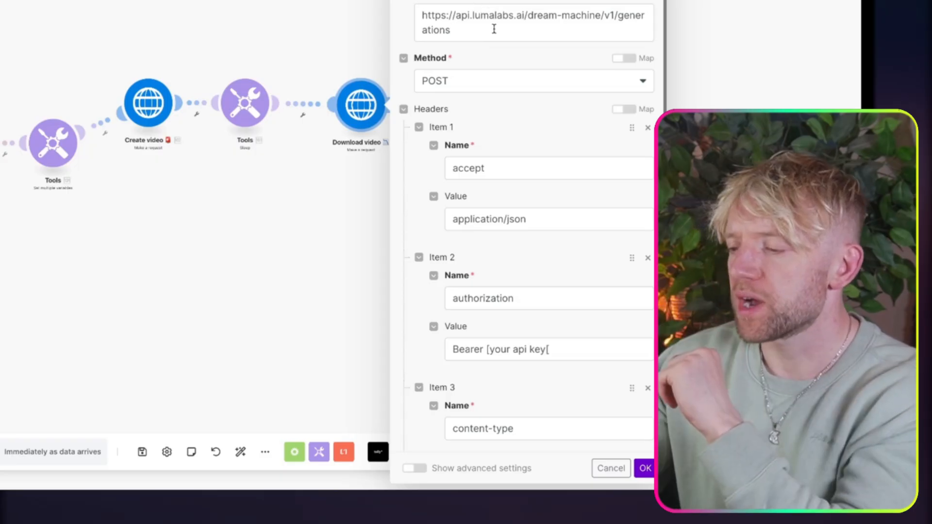
drag(493, 29, 394, 5)
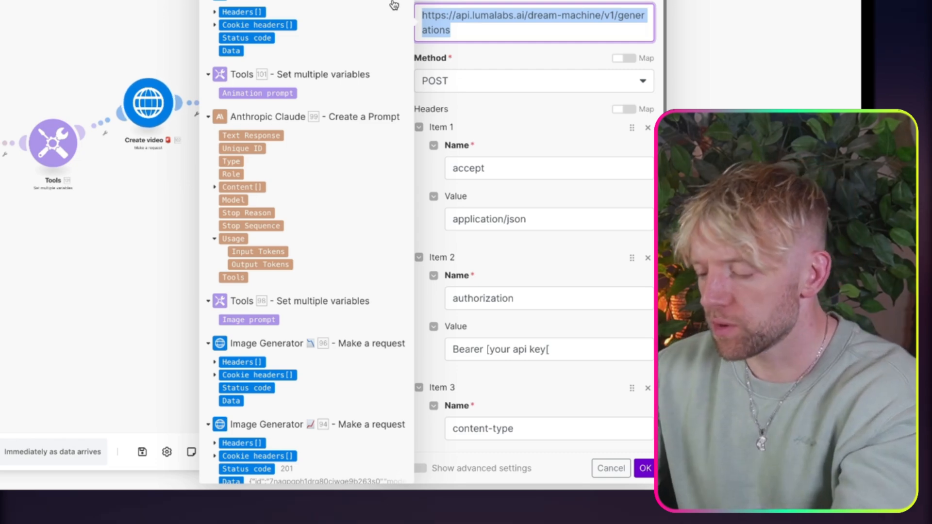
text(https://api.lumalabs.ai/dream-machine/v1/generations/64.data.id)
drag(759, 51, 569, 70)
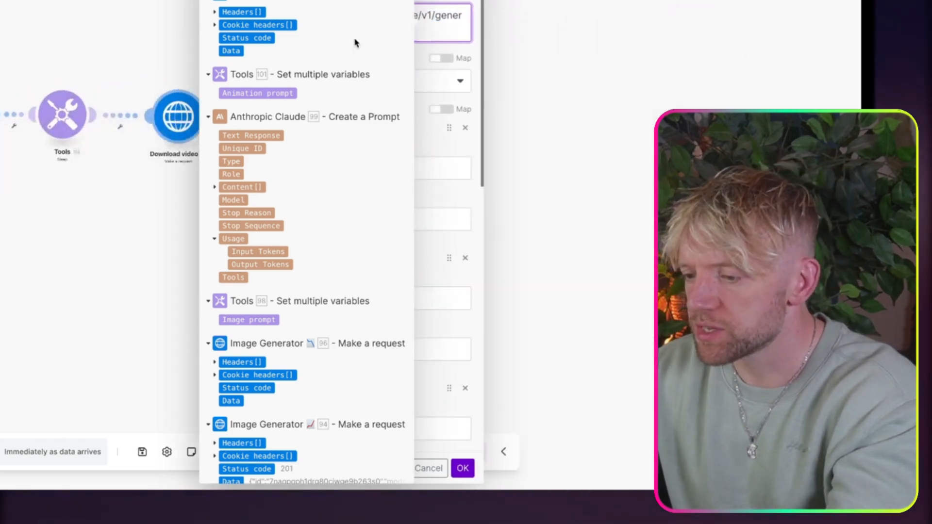
key(Escape)
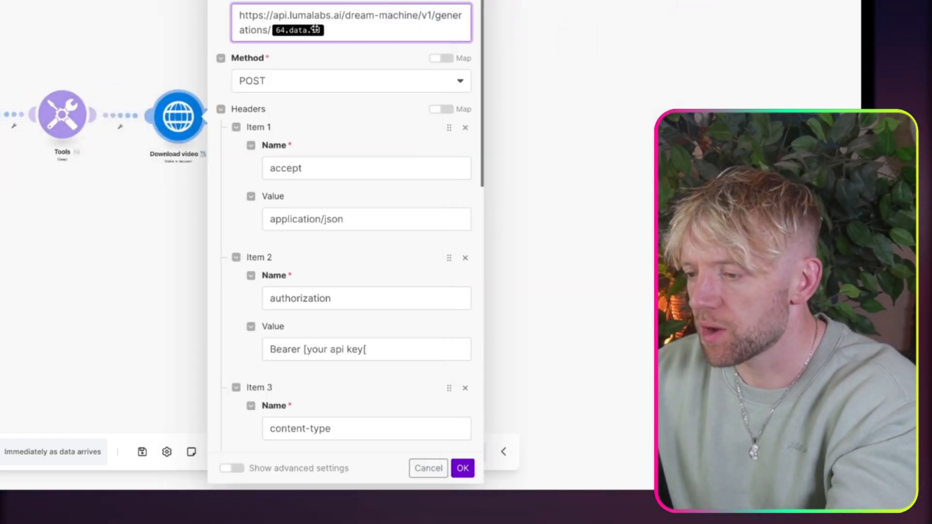
Replace the id variable in the Download video URL with {{102.data.id}} and set the request method to GET.
click(277, 32)
key(super+c)
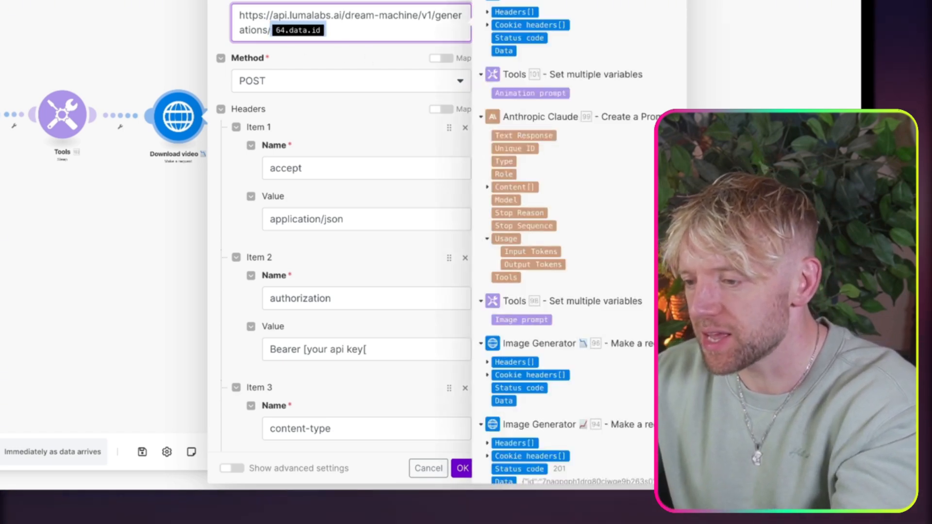
key(super+l)
key(super+v)
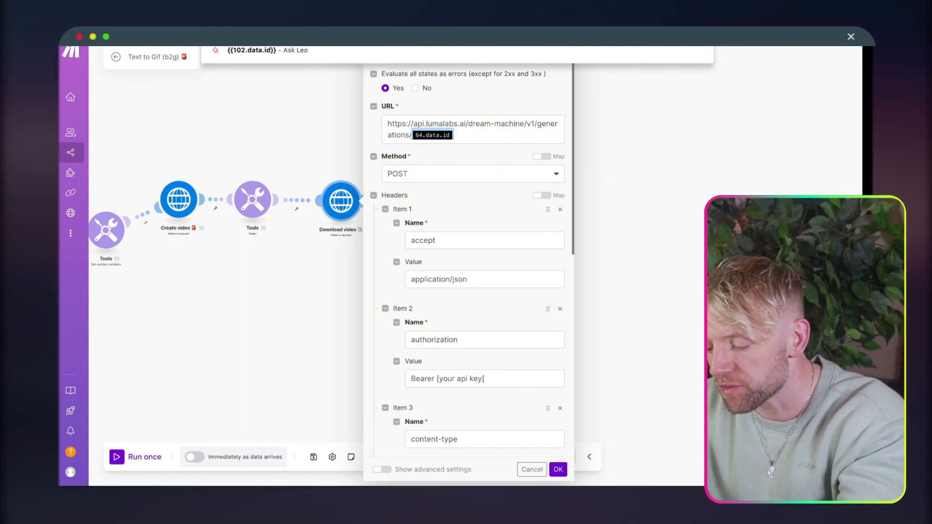
click(461, 153)
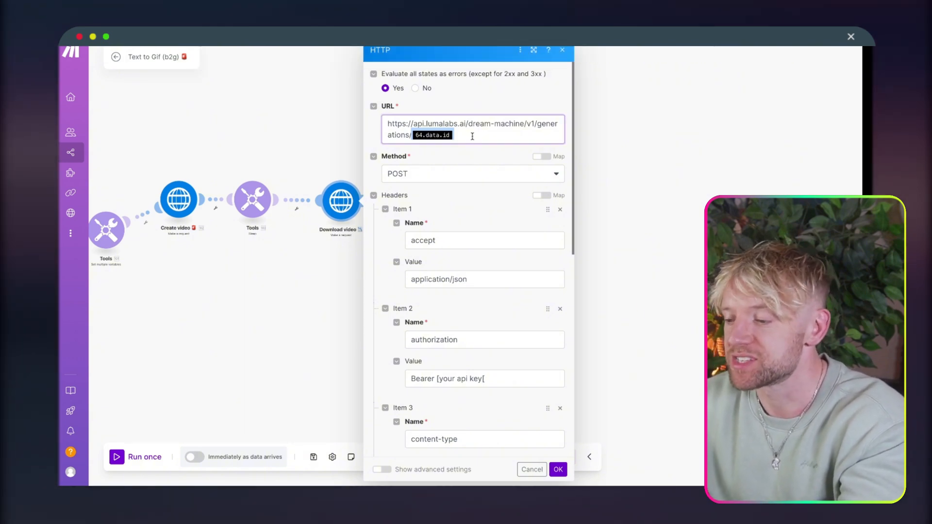
click(472, 136)
key(BackSpace)
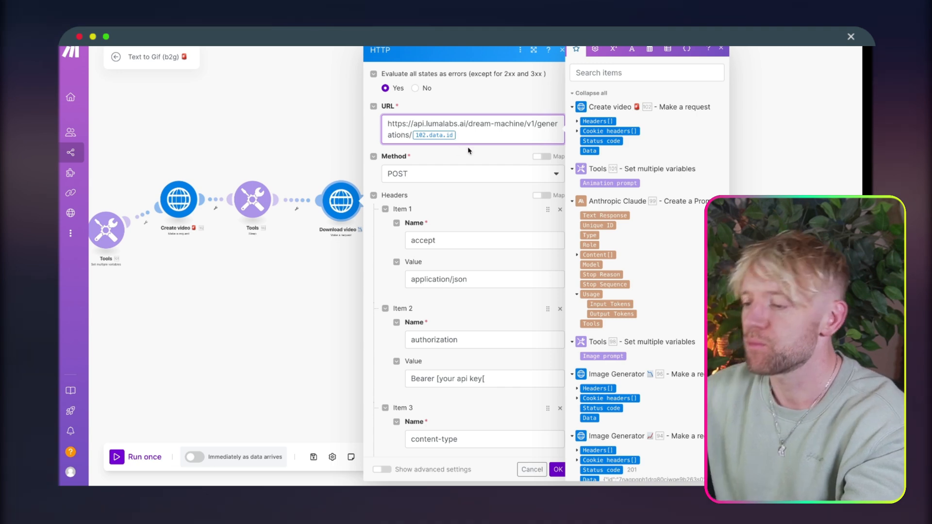
click(447, 176)
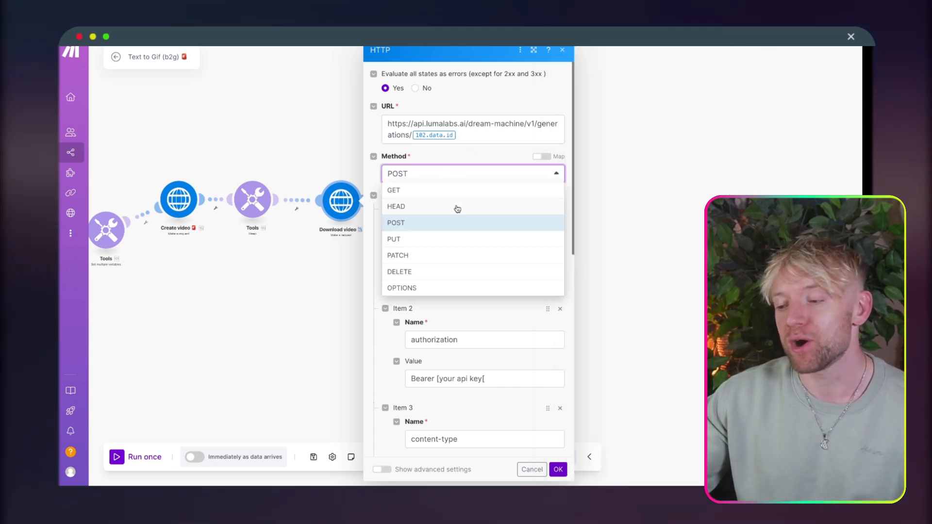
click(447, 191)
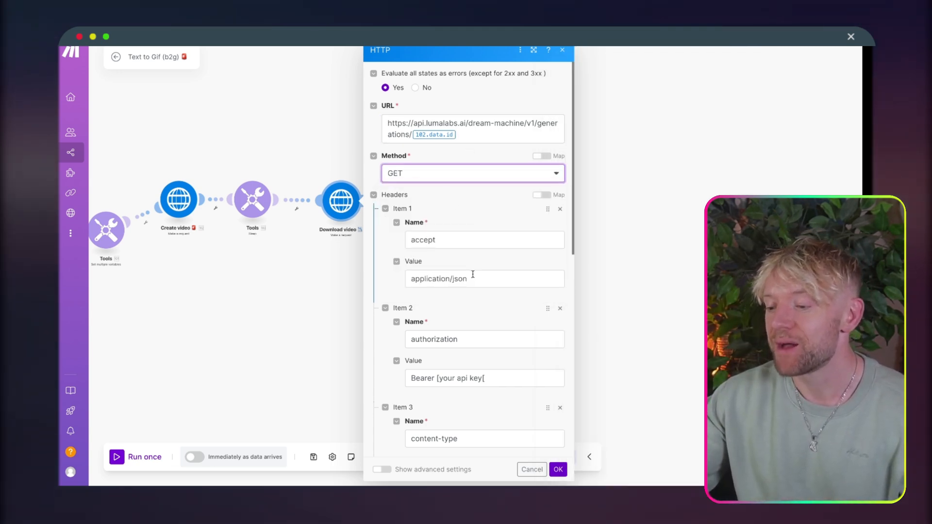
Clear the Download video module's request content and set Parse response to Yes.
scroll(470, 252, down, 8)
scroll(472, 274, down, 2)
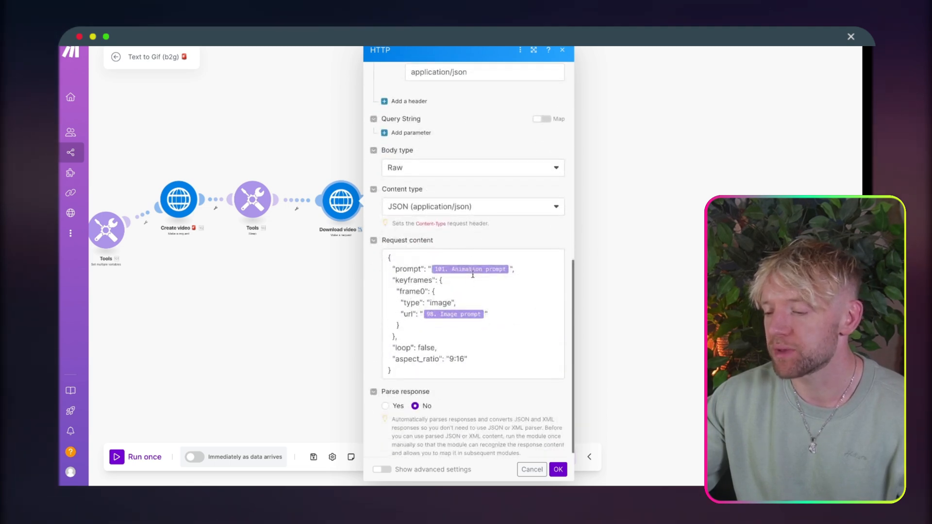
drag(424, 370, 350, 254)
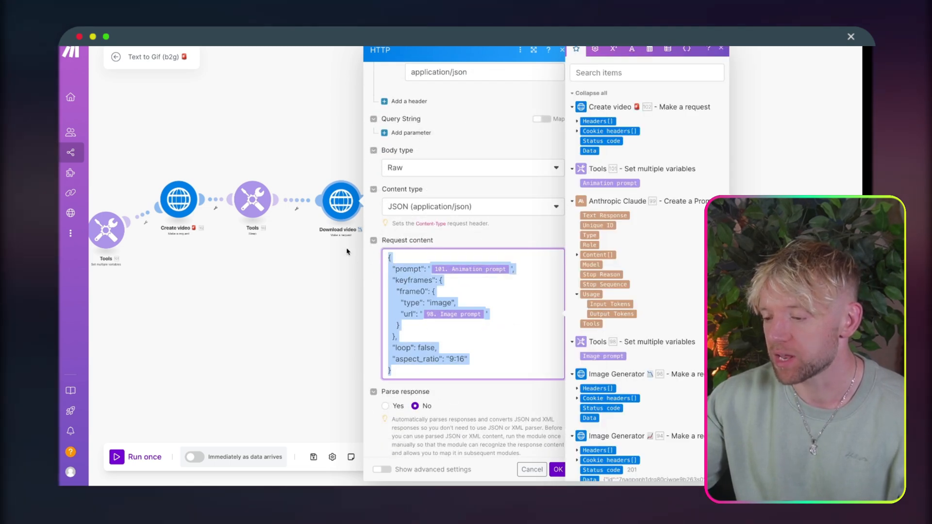
key(BackSpace)
click(385, 398)
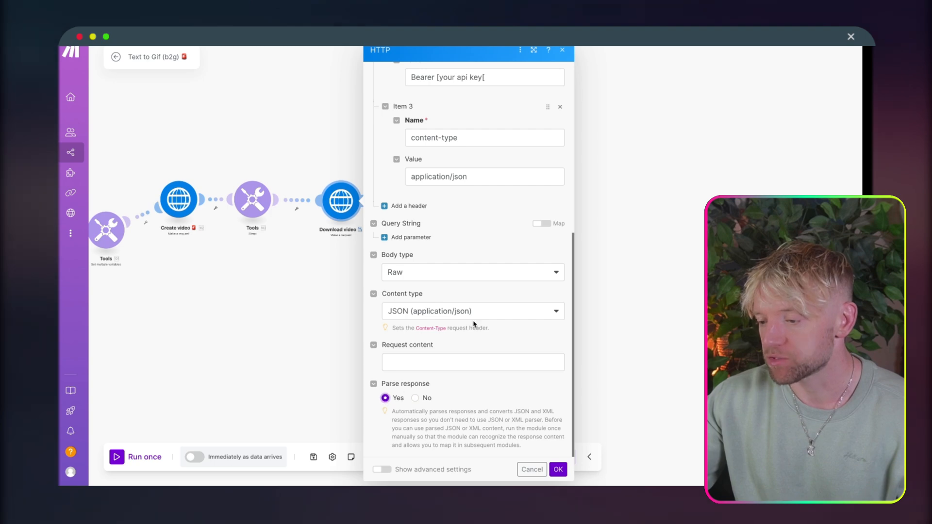
Set Parse response to Yes in the Create video module and confirm its settings.
scroll(474, 324, up, 5)
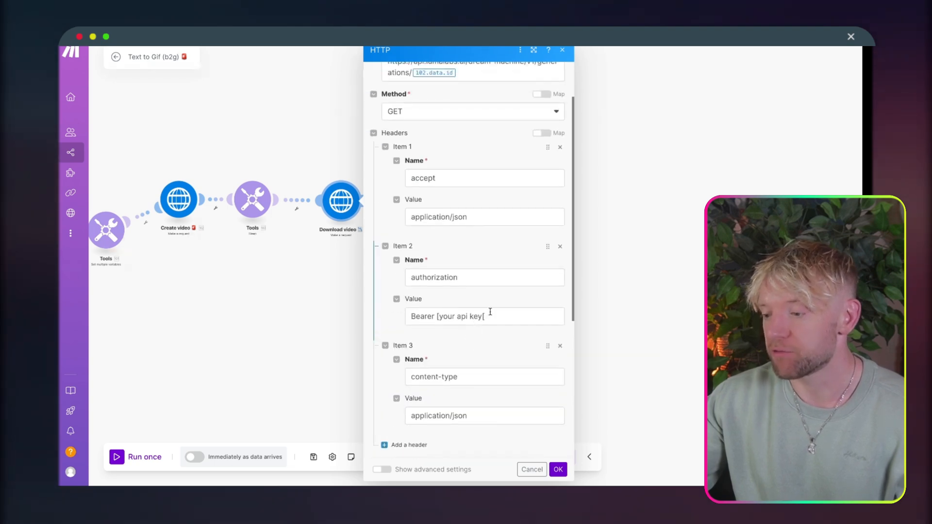
scroll(490, 311, down, 10)
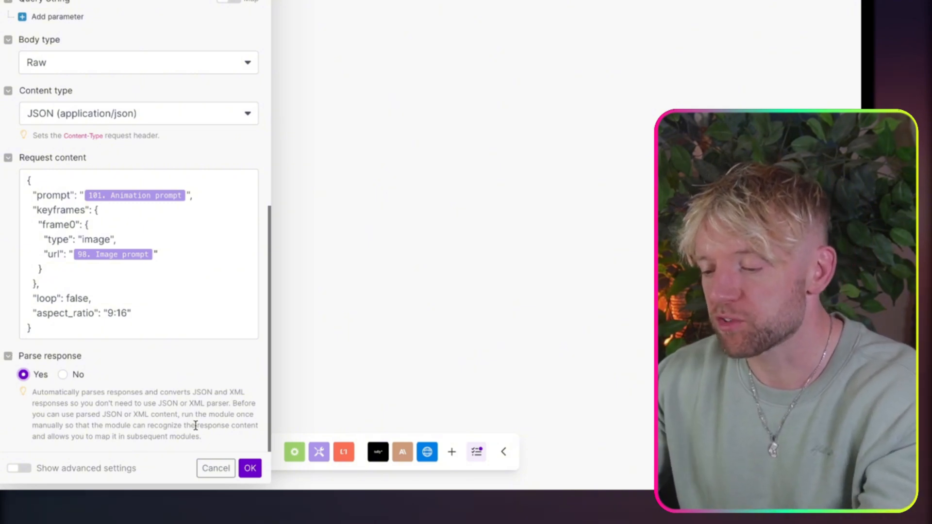
click(249, 469)
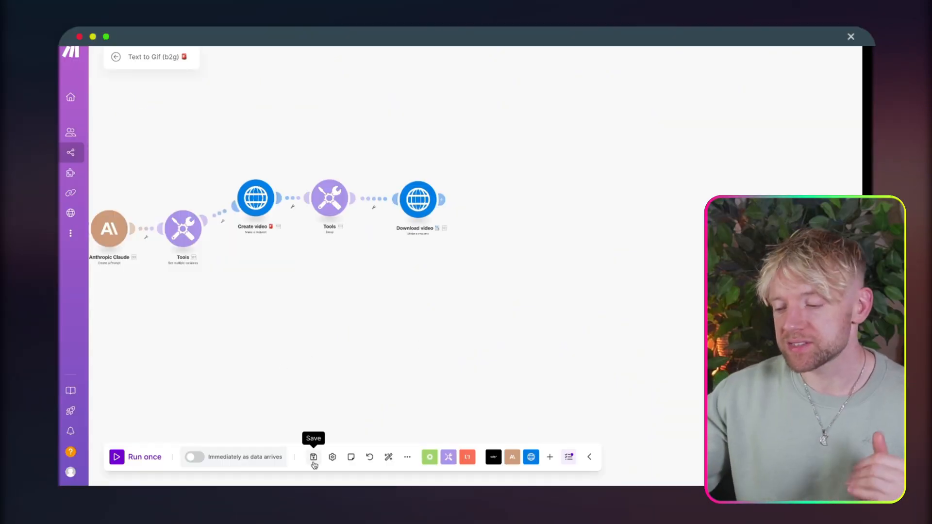
Save the Text to Gif scenario and reload the Gif Creator form page for a new submission.
click(313, 457)
scroll(532, 362, left, 5)
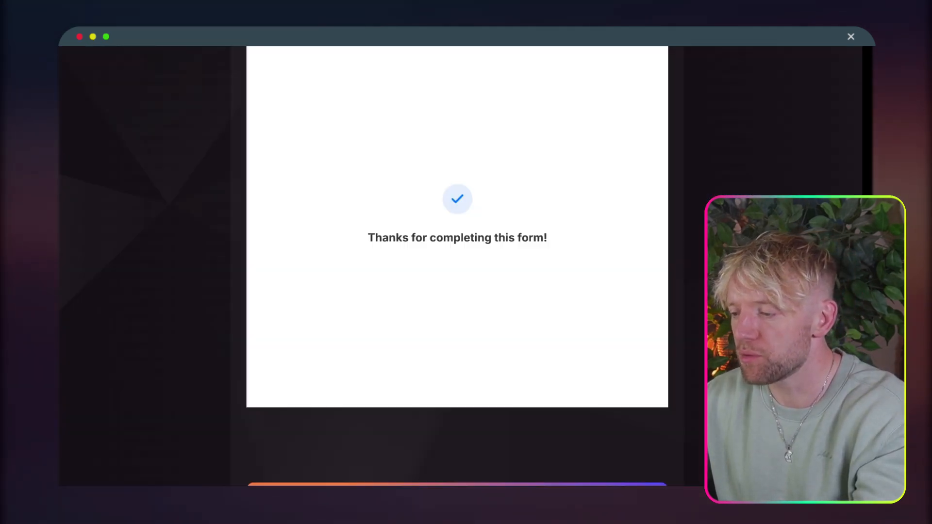
key(super+r)
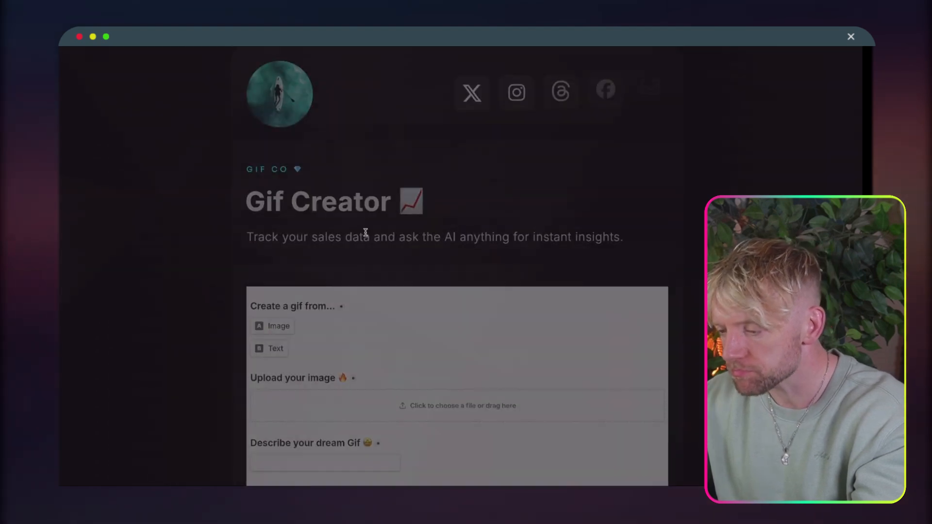
Submit the Gif Creator form with Text as the source, the hyper-realistic giant chocolate cake description, and the customer's email and name.
scroll(366, 233, down, 3)
click(275, 222)
scroll(310, 243, down, 1)
click(302, 237)
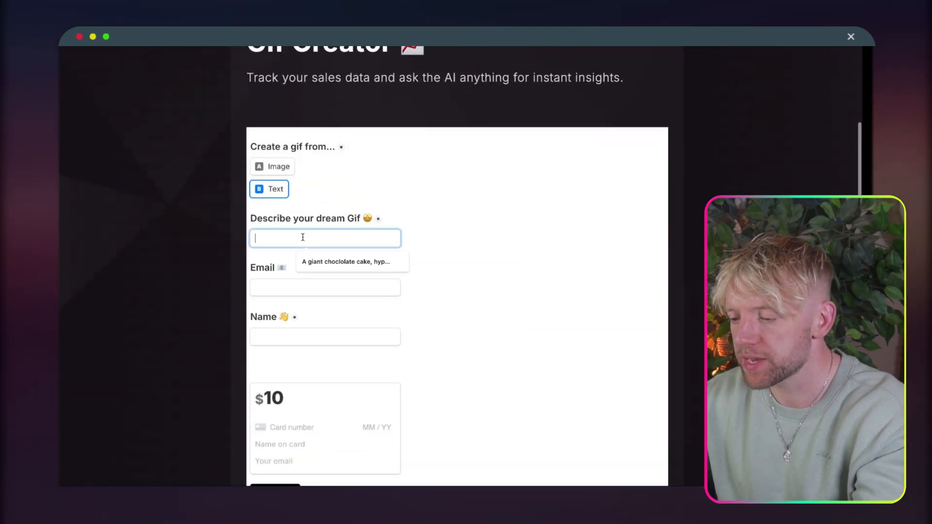
click(326, 265)
click(306, 286)
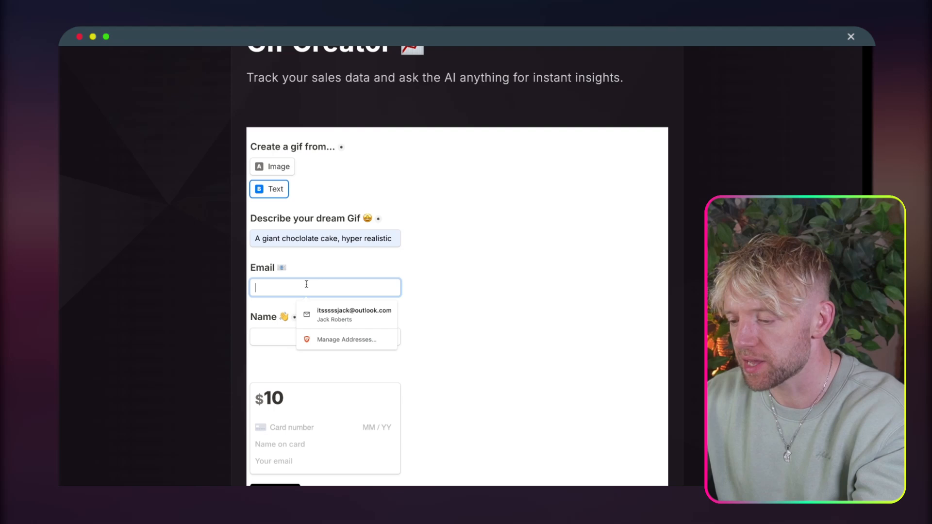
click(328, 314)
scroll(427, 335, down, 5)
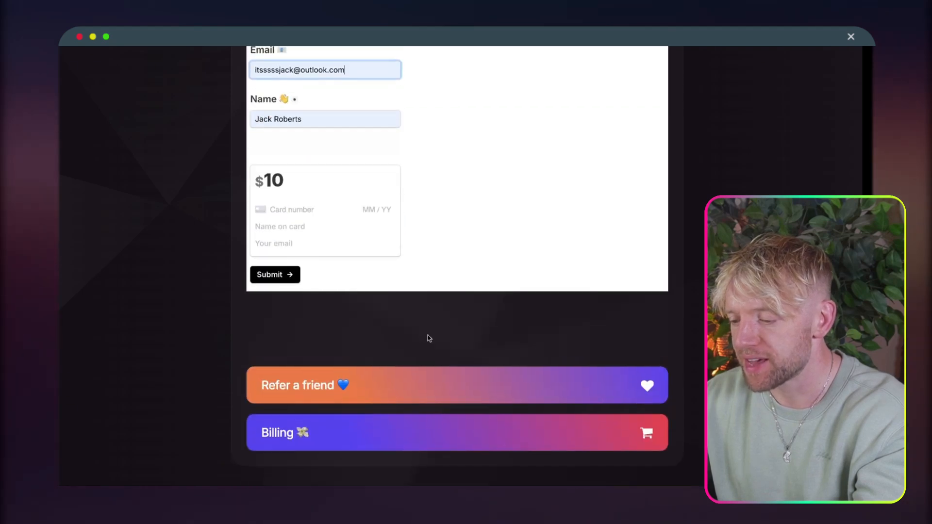
click(273, 282)
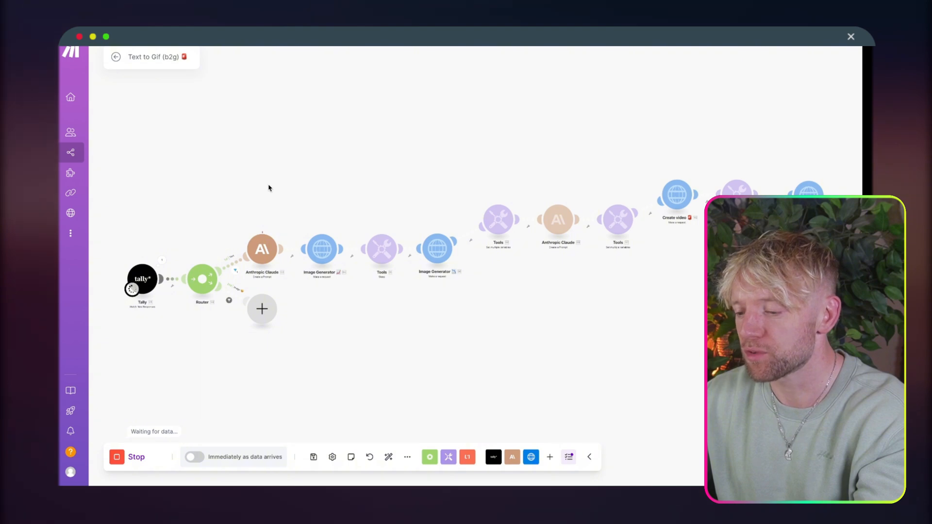
Back in Make, examine the Download video output's Data and assets collections, and view the video at the returned URL.
mouse_move(269, 187)
mouse_down()
mouse_move(294, 198)
mouse_move(275, 191)
mouse_up()
scroll(275, 190, up, 5)
drag(334, 187, 316, 161)
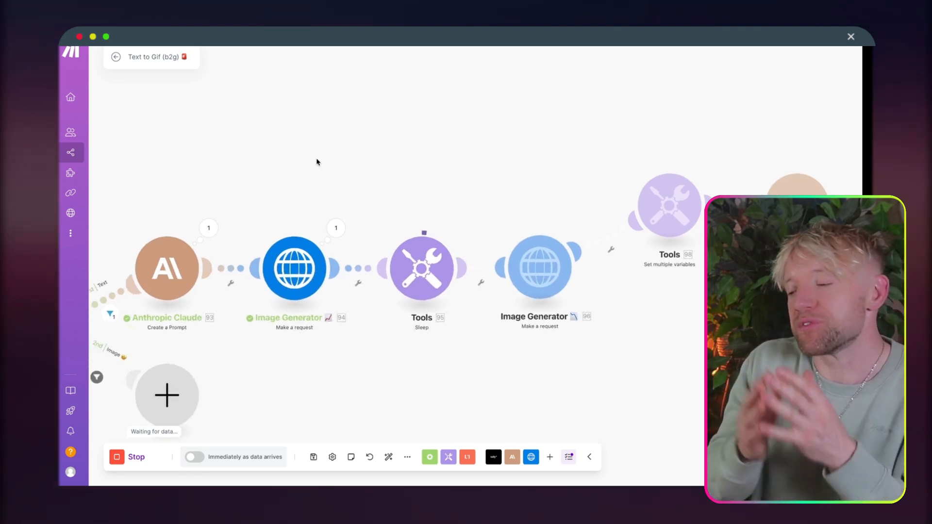
drag(368, 131, 185, 125)
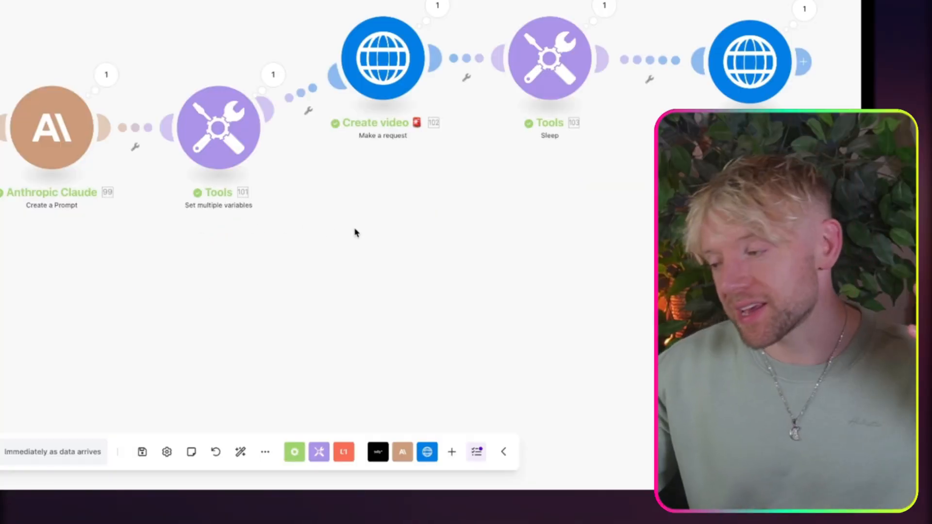
scroll(474, 290, right, 10)
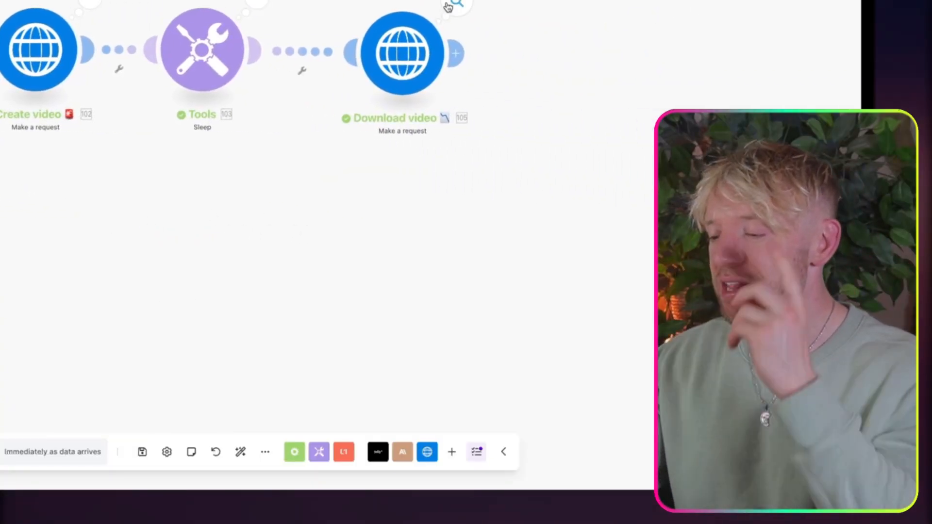
click(448, 5)
scroll(447, 5, right, 2)
scroll(281, 315, right, 5)
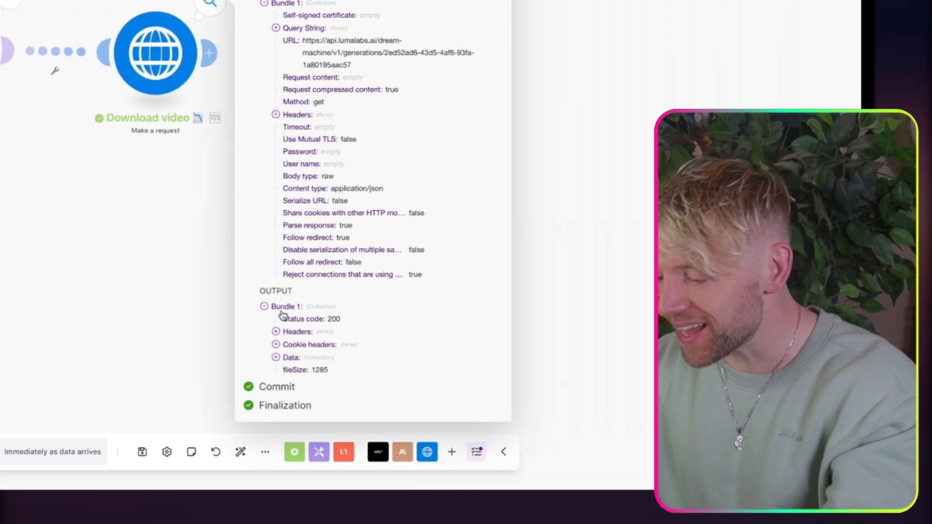
click(273, 358)
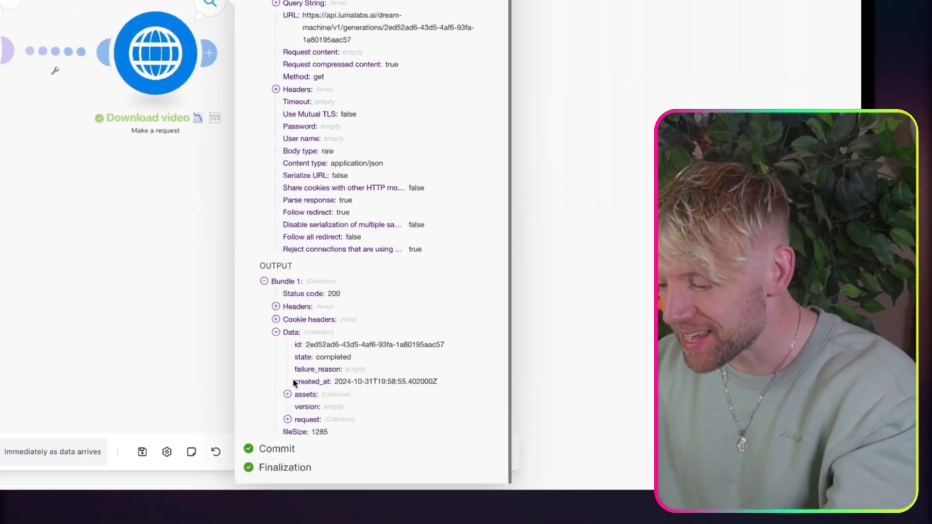
click(288, 394)
triple_click(373, 369)
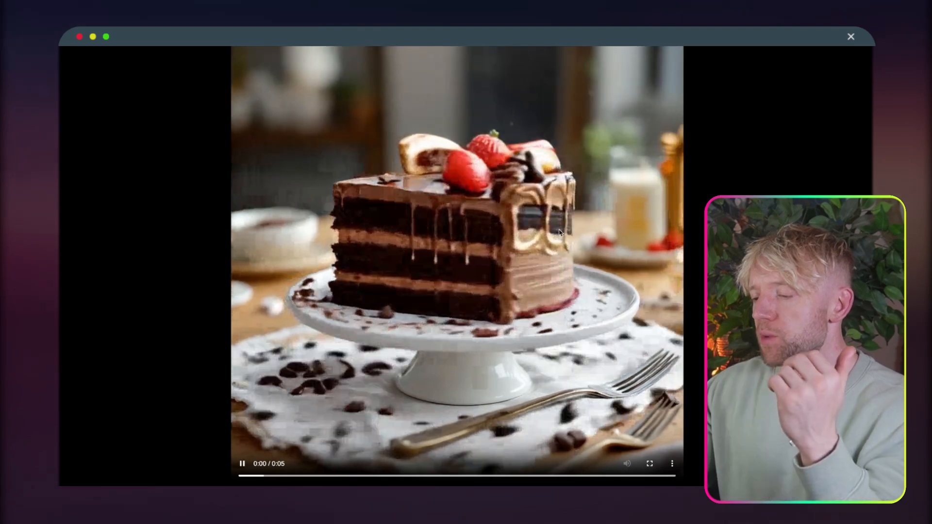
click(560, 234)
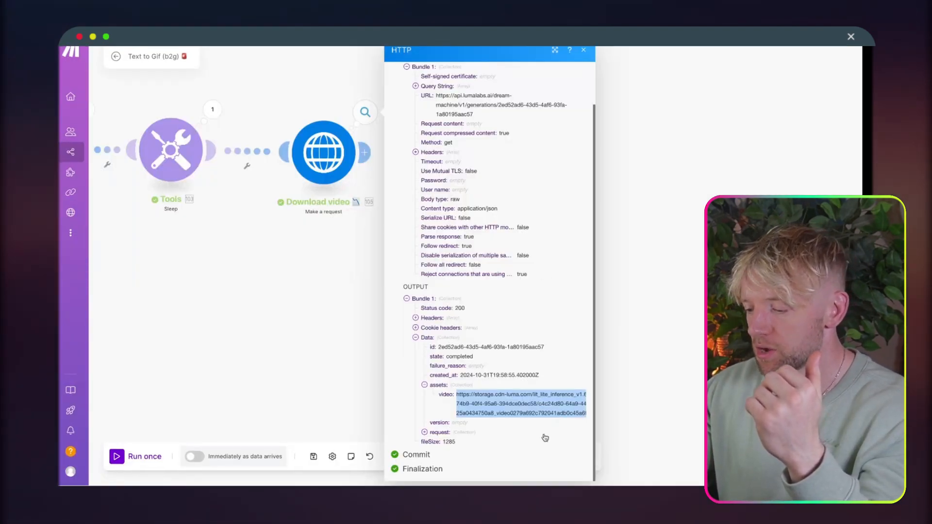
In the Create video request content, replace the Animation prompt variable with "Animate this photo in a subtle way" and confirm the settings.
click(671, 243)
drag(505, 247, 631, 248)
drag(446, 160, 415, 157)
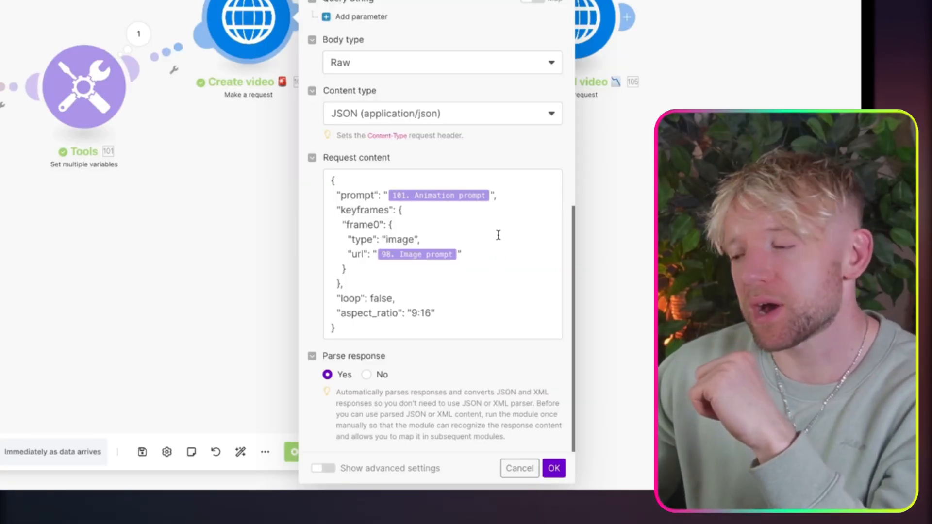
click(514, 201)
key(Left)
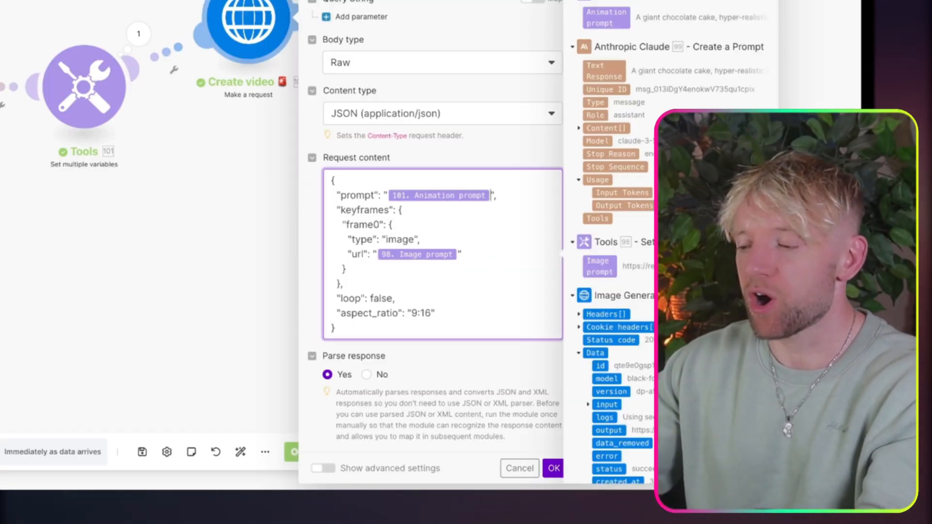
key(BackSpace)
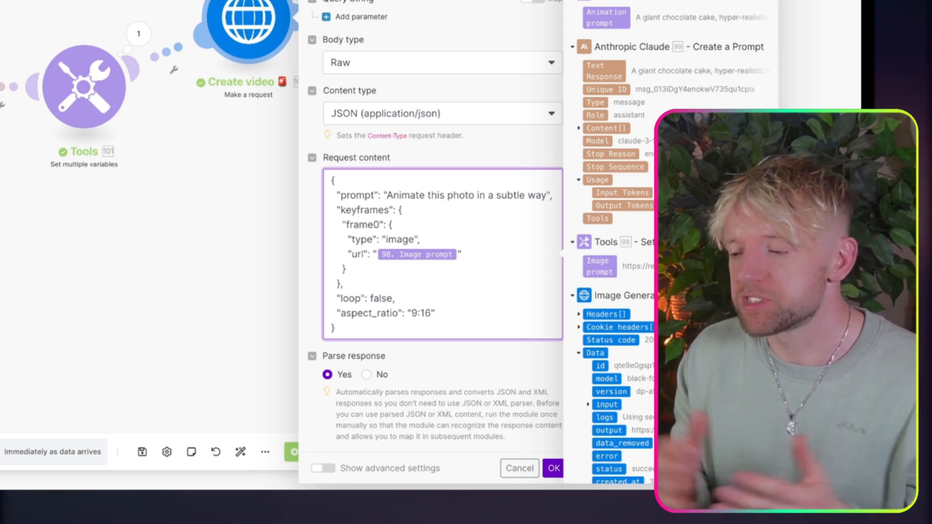
click(552, 468)
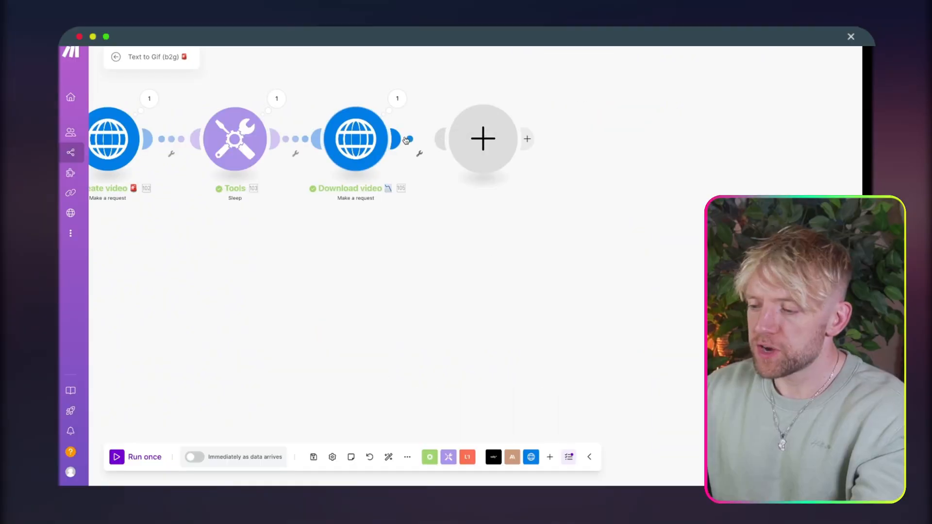
Add an HTTP Get a file module after the Download video module.
click(478, 143)
click(553, 191)
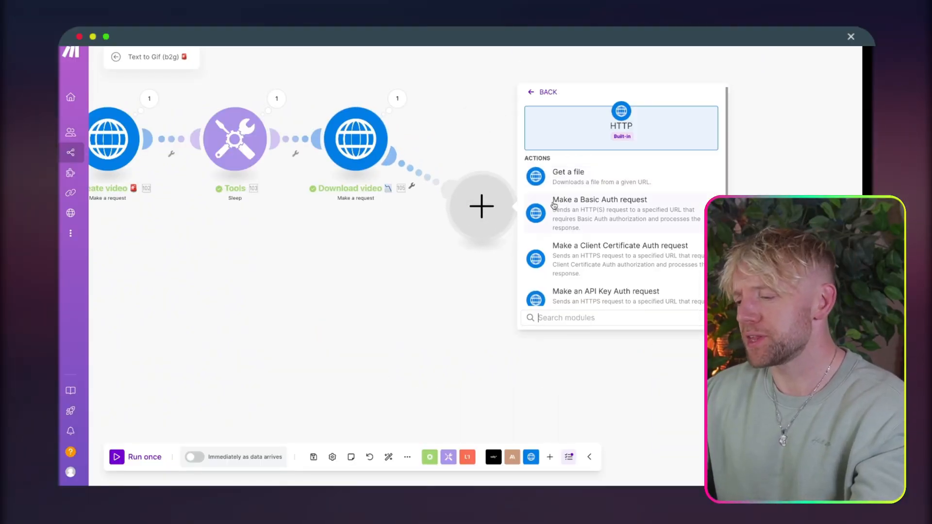
click(595, 177)
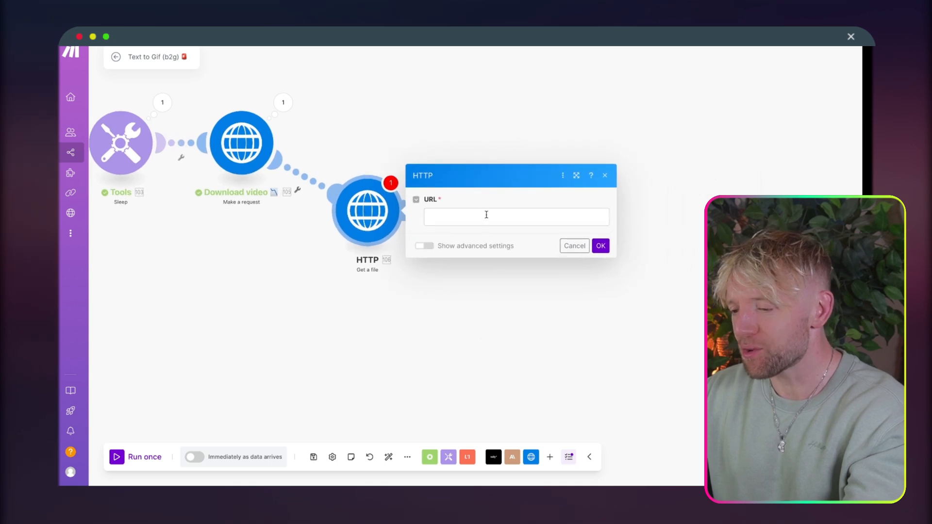
Map the Get a file URL to the video variable in the Download video module's Data assets and confirm.
click(487, 214)
scroll(487, 332, down, 2)
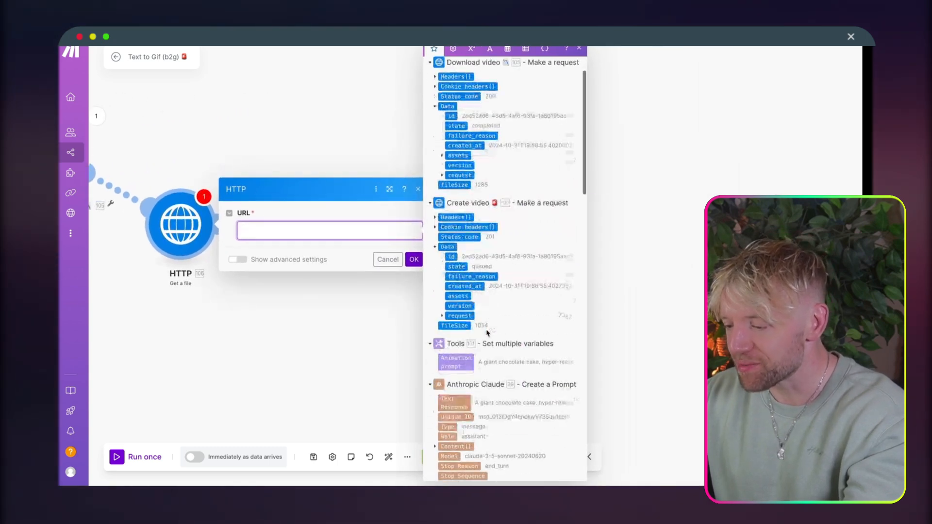
click(447, 316)
scroll(456, 230, down, 1)
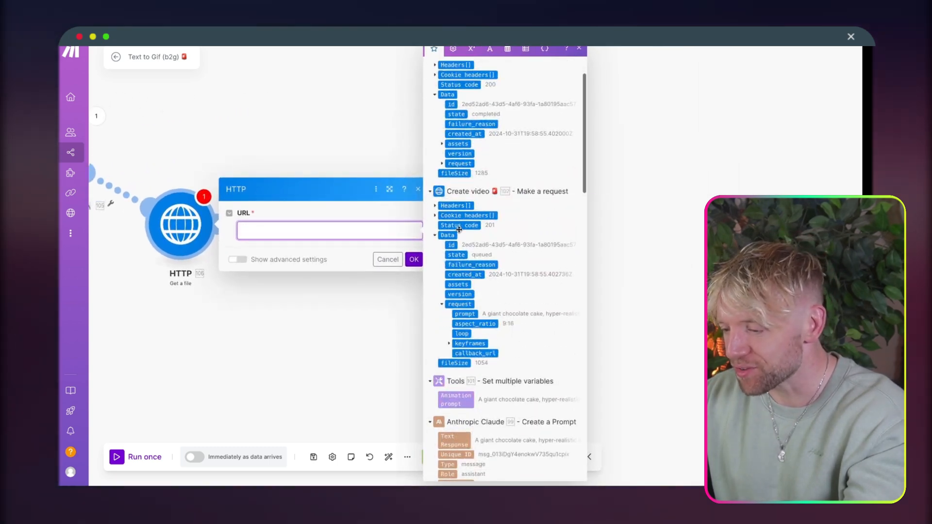
scroll(459, 159, up, 3)
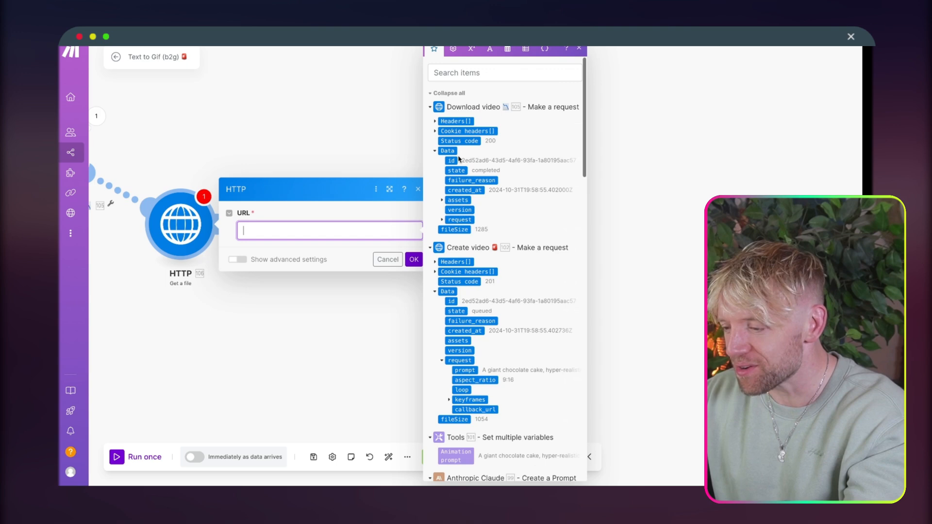
click(441, 200)
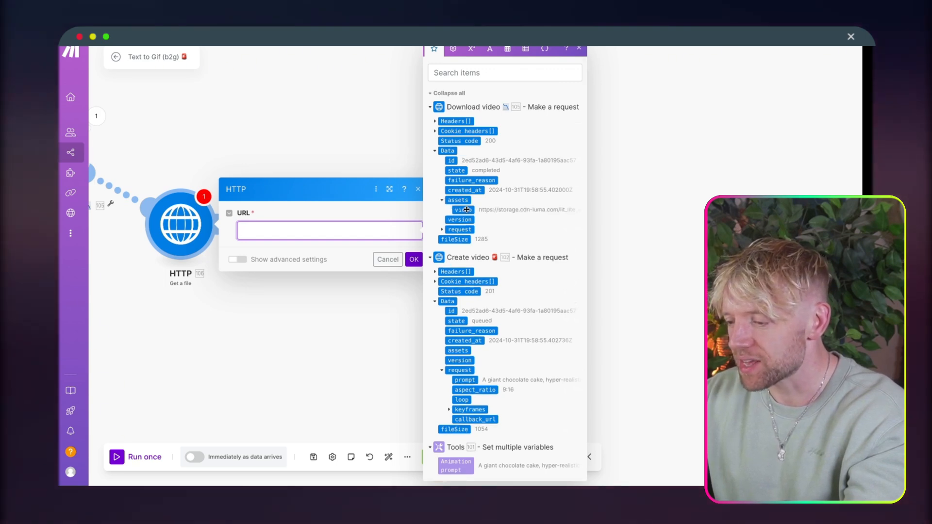
click(413, 261)
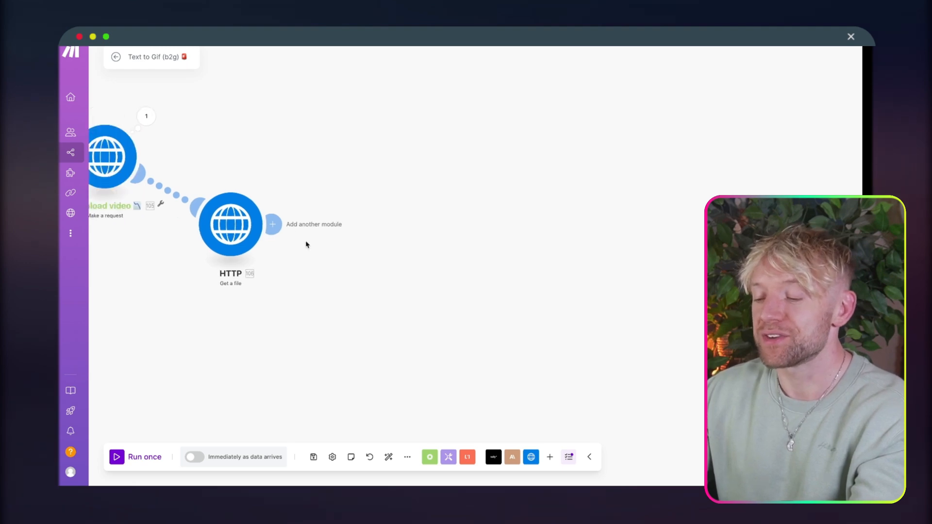
Add a GIPHY Upload a Gif module after the HTTP Get a file module.
click(273, 224)
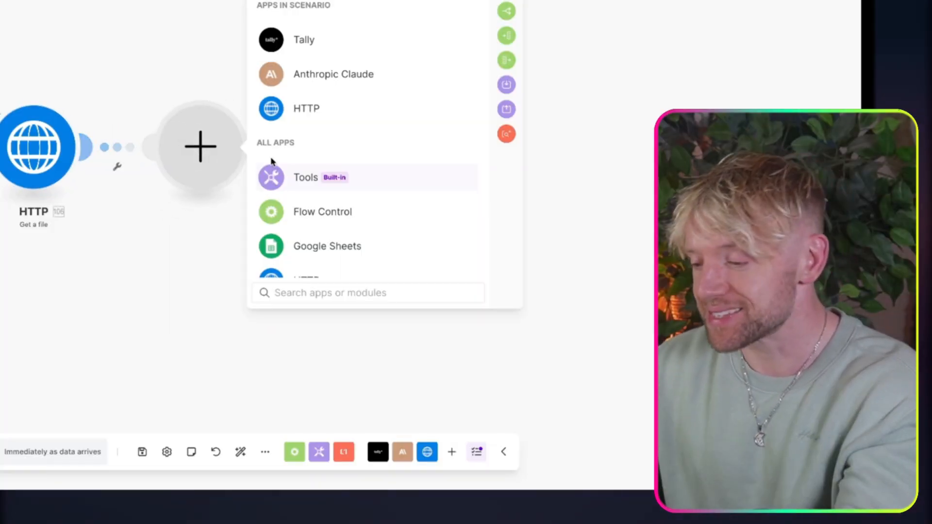
text(giphy)
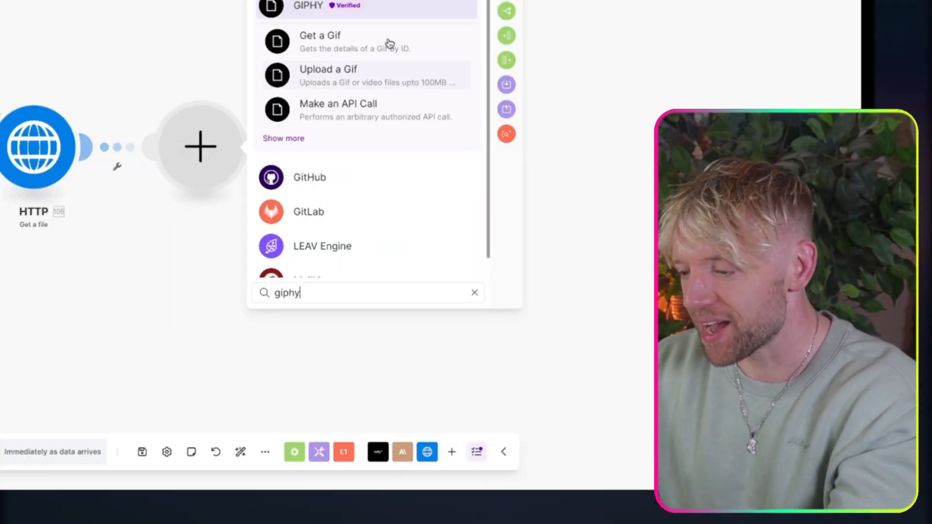
click(349, 72)
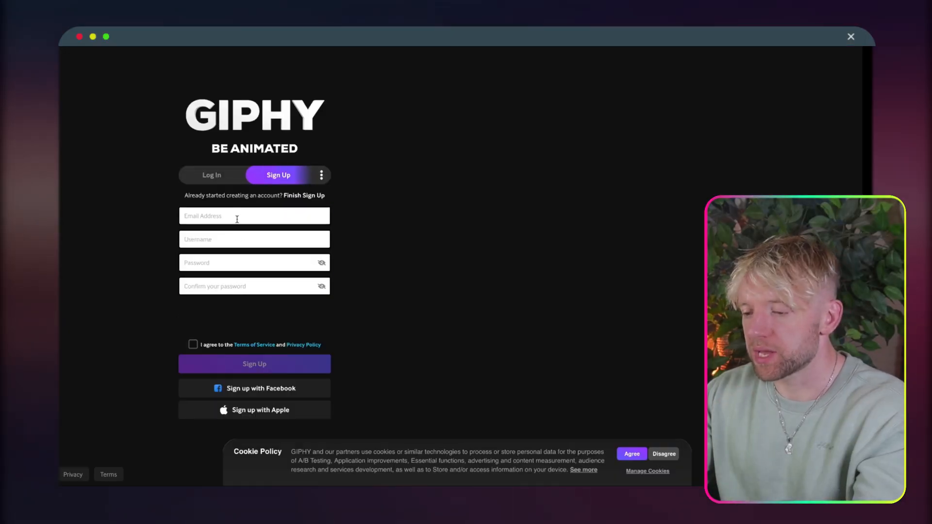
On the GIPHY site, submit a sign-up with email, username and generated password, accepting the terms, and log in with saved credentials.
click(249, 235)
click(285, 239)
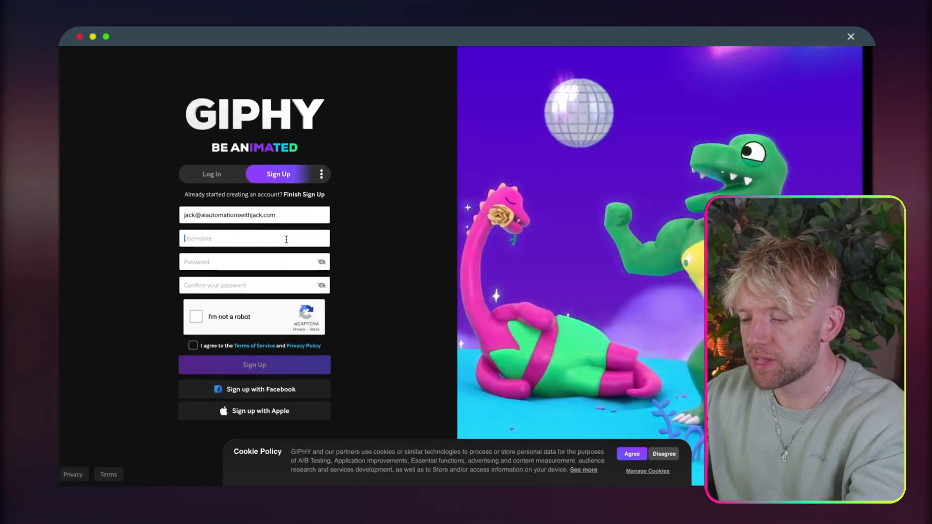
text(qwefqerfererq)
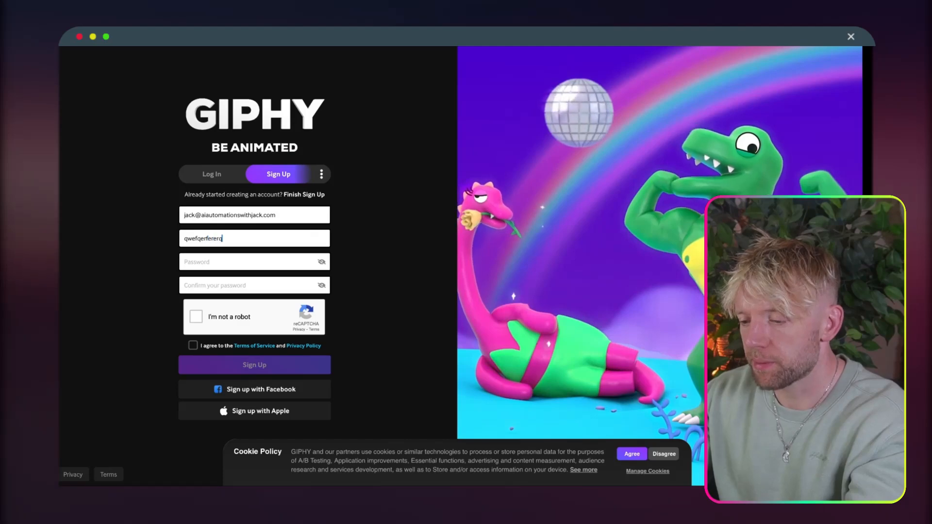
text(e)
click(258, 262)
click(445, 290)
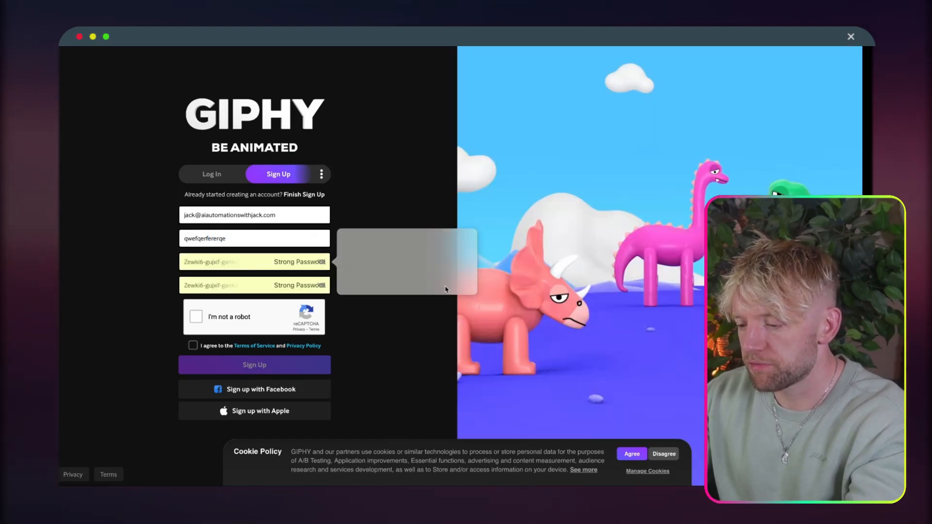
click(196, 317)
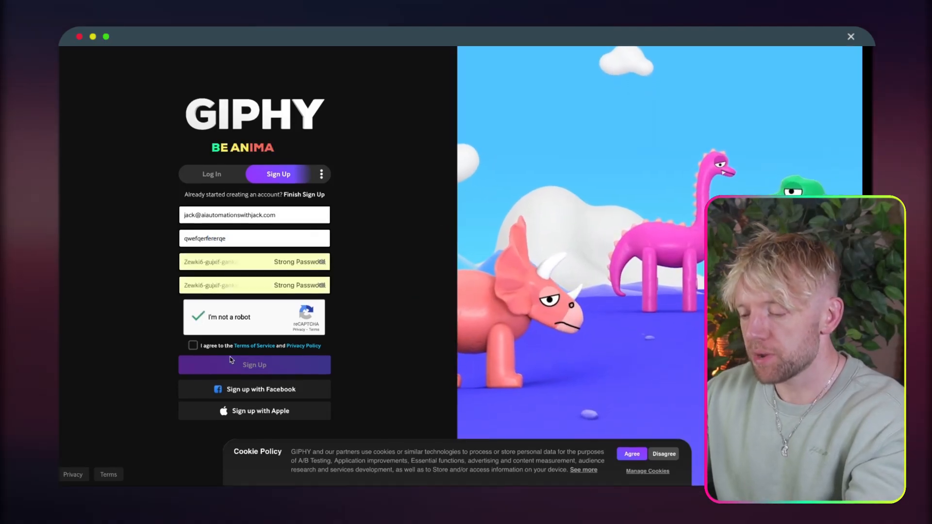
click(193, 345)
click(213, 365)
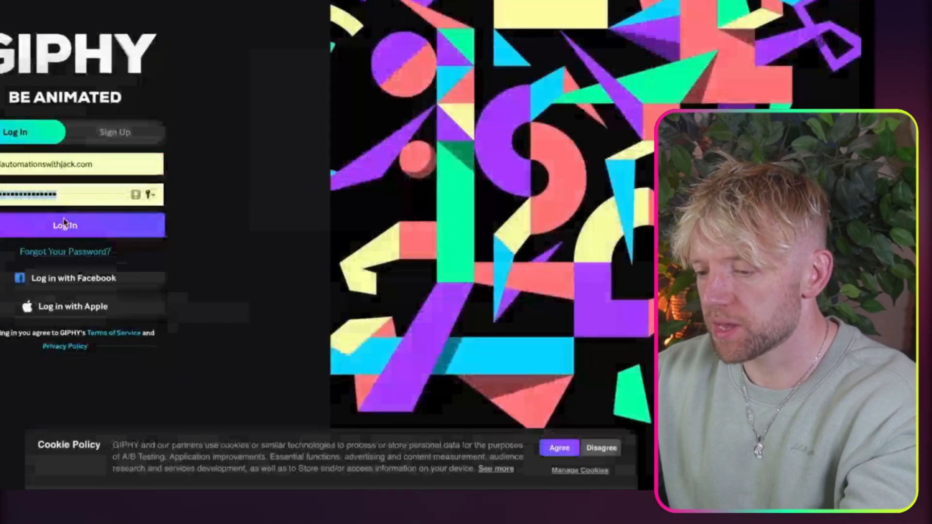
click(65, 224)
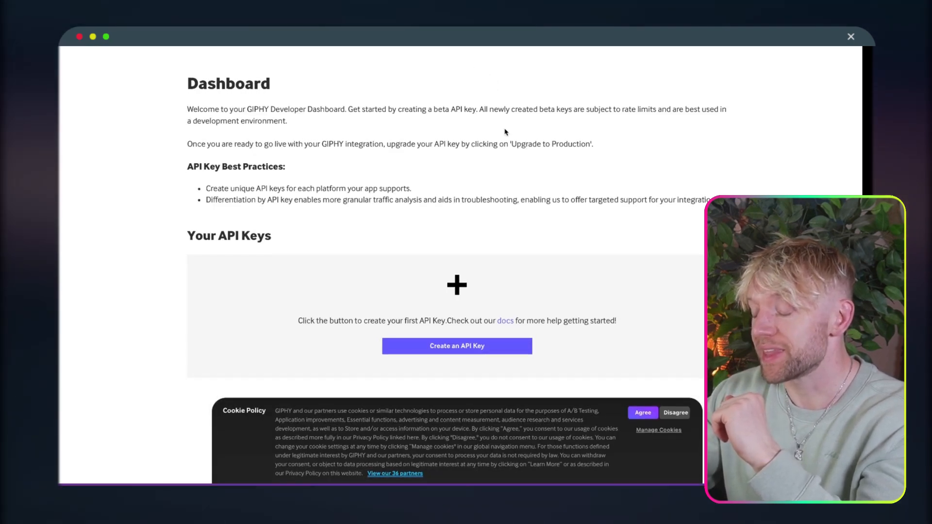
Start creating a GIPHY API key, decline the cookies, and choose the API type instead of the SDK.
click(456, 348)
click(676, 415)
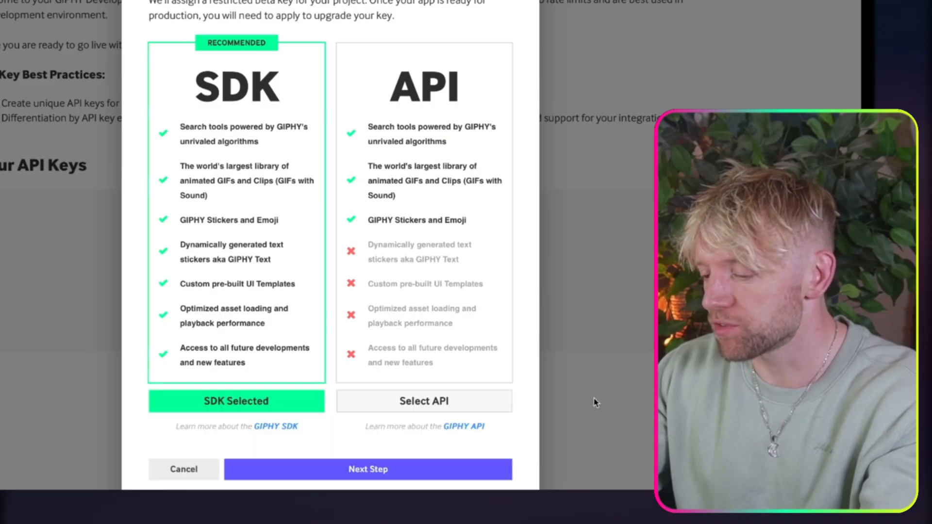
click(430, 397)
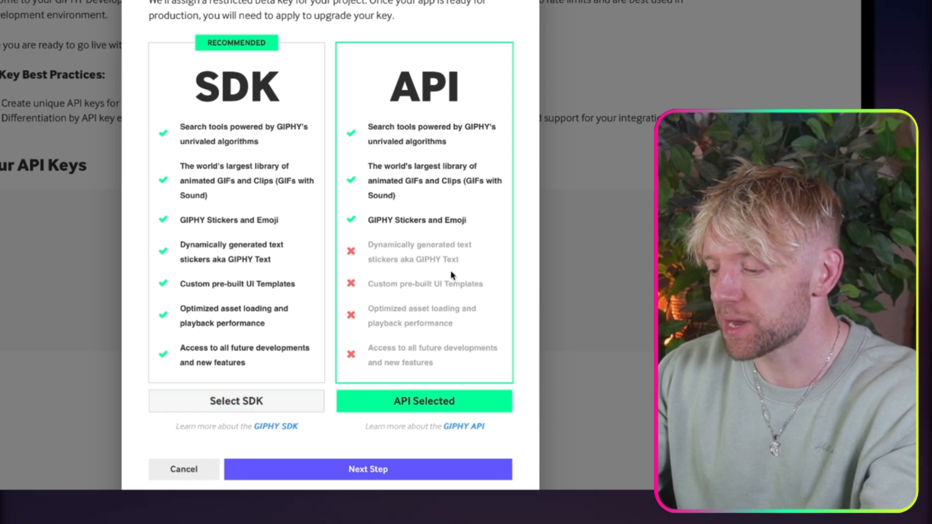
click(347, 470)
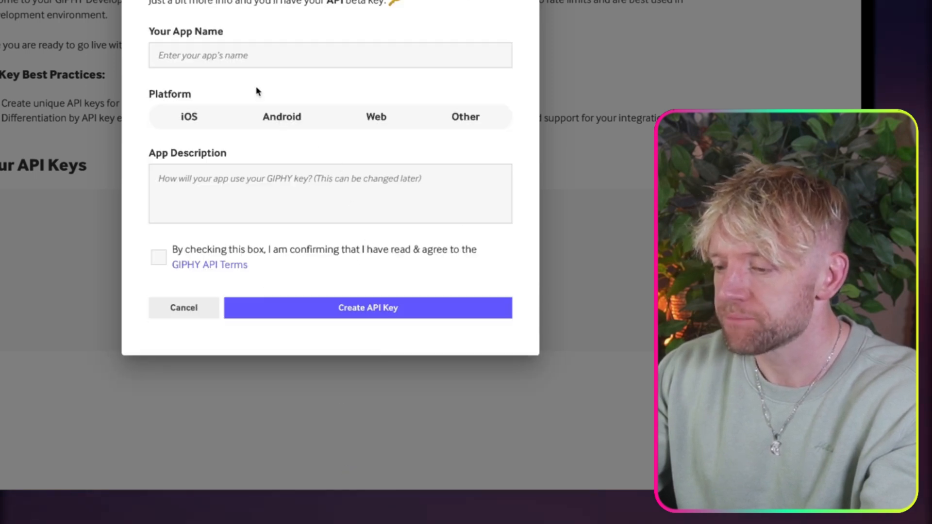
Create the API key with app name TESTTTTTT, platform Web and description "HEY MAKING GIFS AWESOME", accepting the API terms.
text(TESTTTTTT)
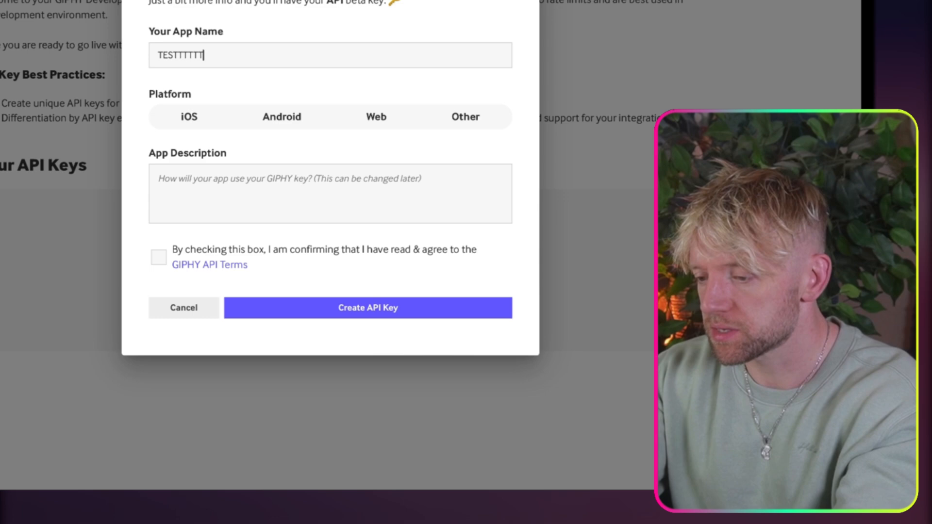
click(376, 116)
click(318, 174)
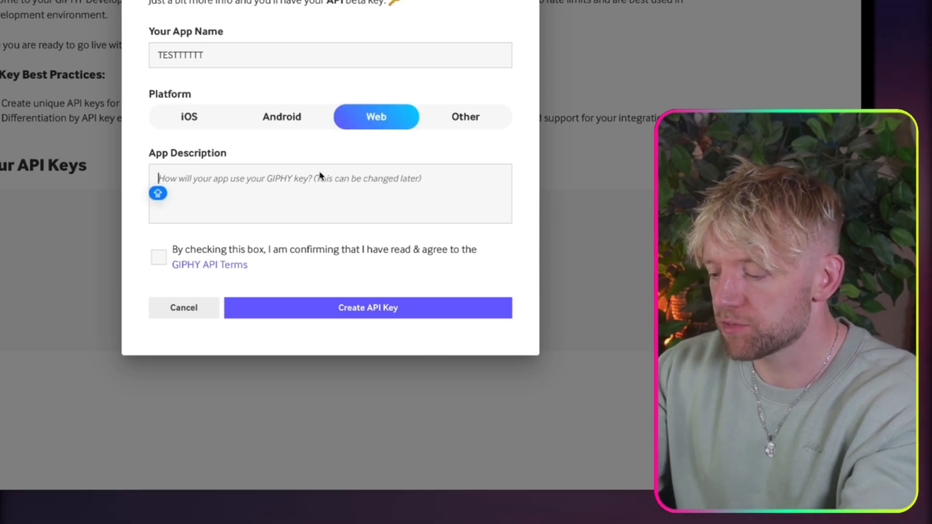
text(HEY MAKING)
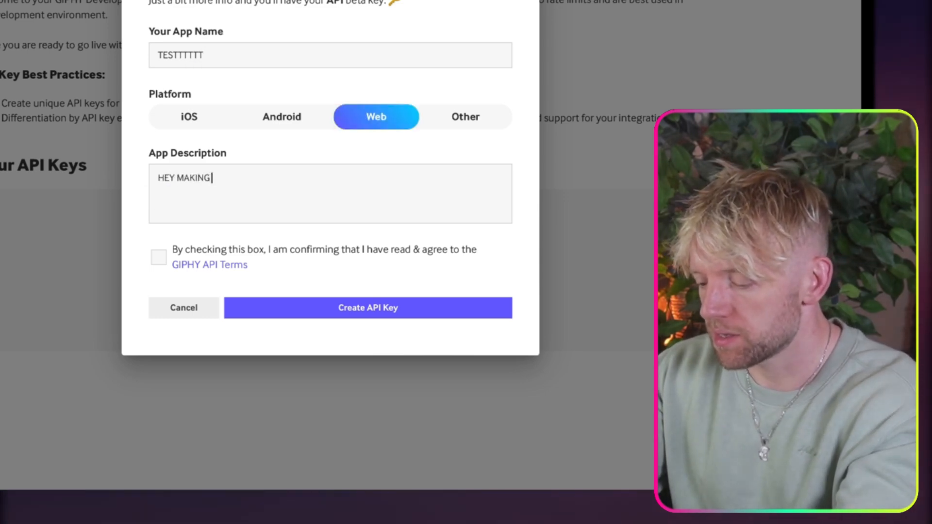
text( GIFS AWESOME)
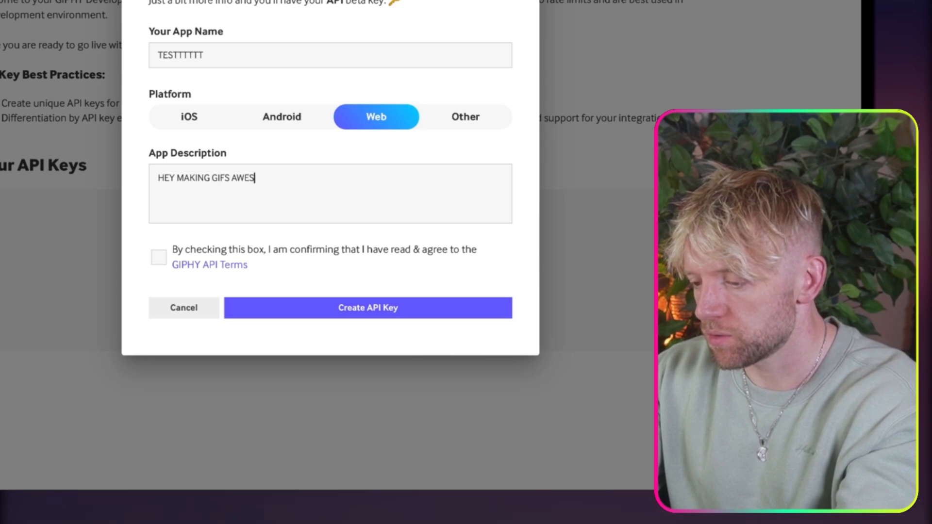
click(383, 308)
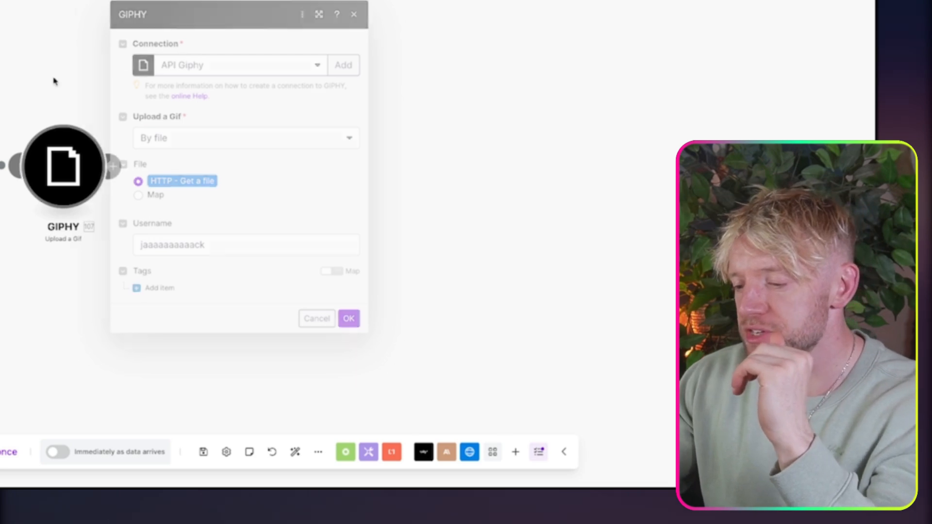
Back in the Make scenario, add a GIPHY Get a Gif module after the Upload a Gif module.
click(54, 81)
click(113, 166)
click(320, 161)
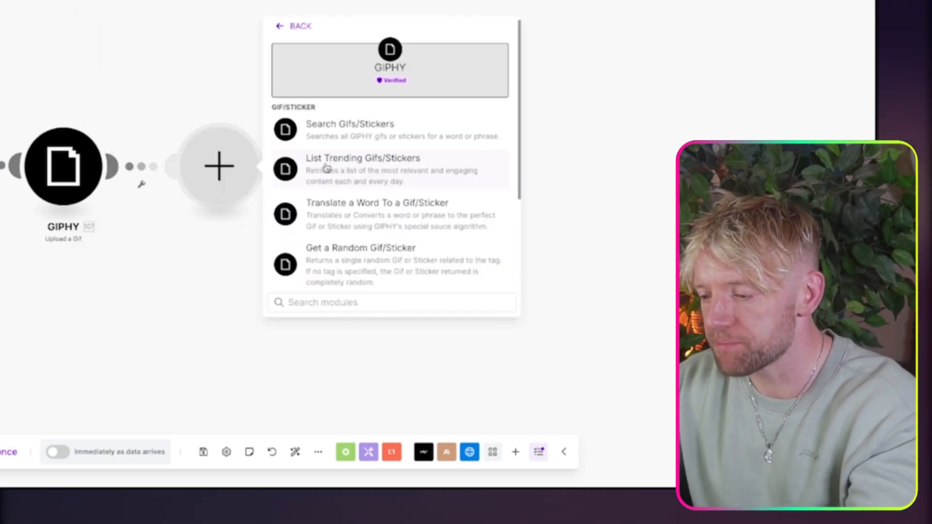
text(get a gi)
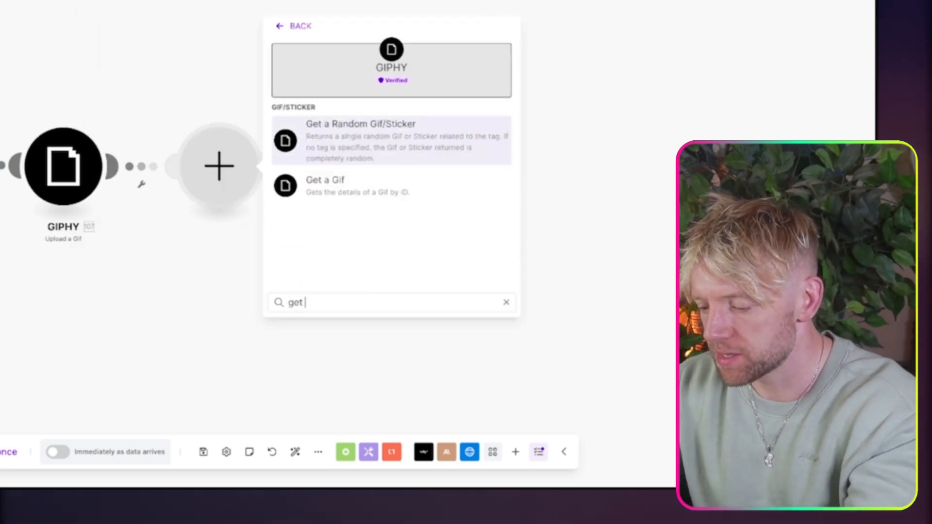
click(370, 195)
Map the Get a Gif module's Gif ID to the Gif ID from Upload a Gif and confirm.
click(321, 212)
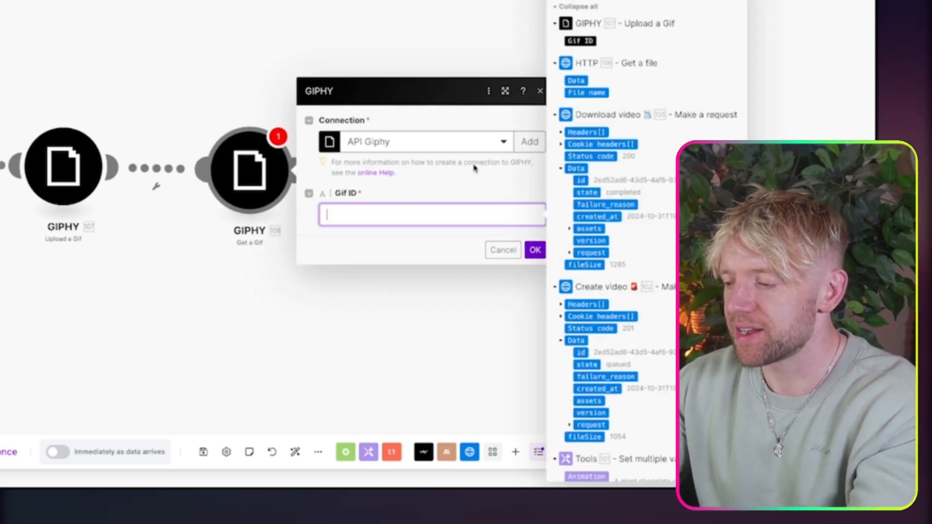
click(580, 41)
click(537, 254)
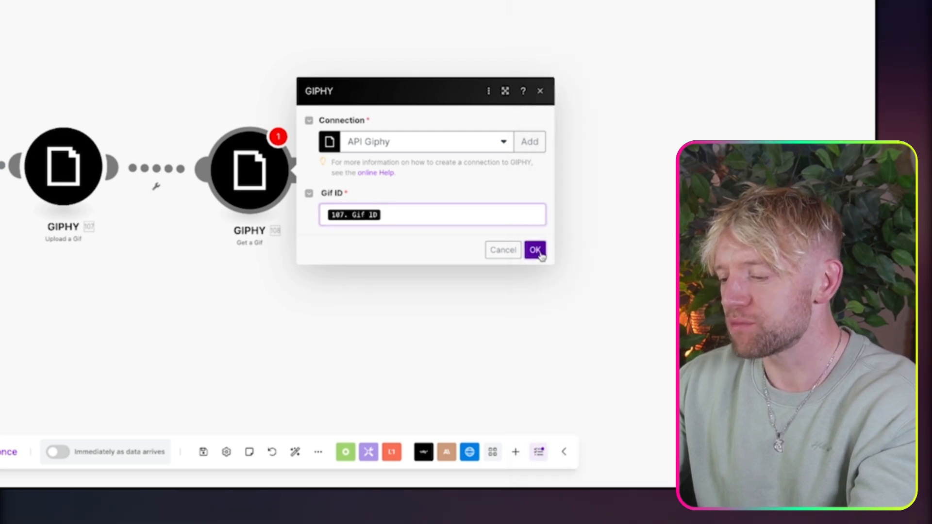
click(535, 251)
Add a Gmail Create a Draft module after the Get a Gif module.
drag(505, 258, 406, 221)
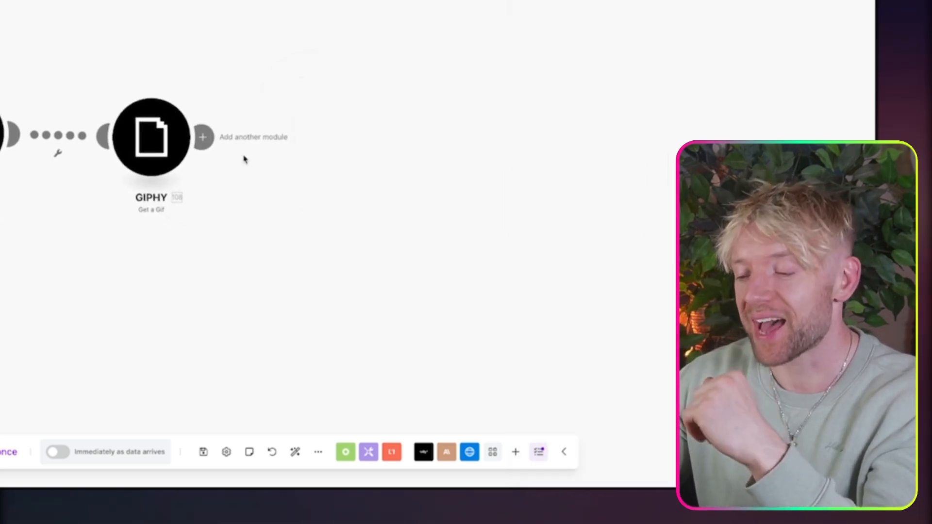
click(203, 137)
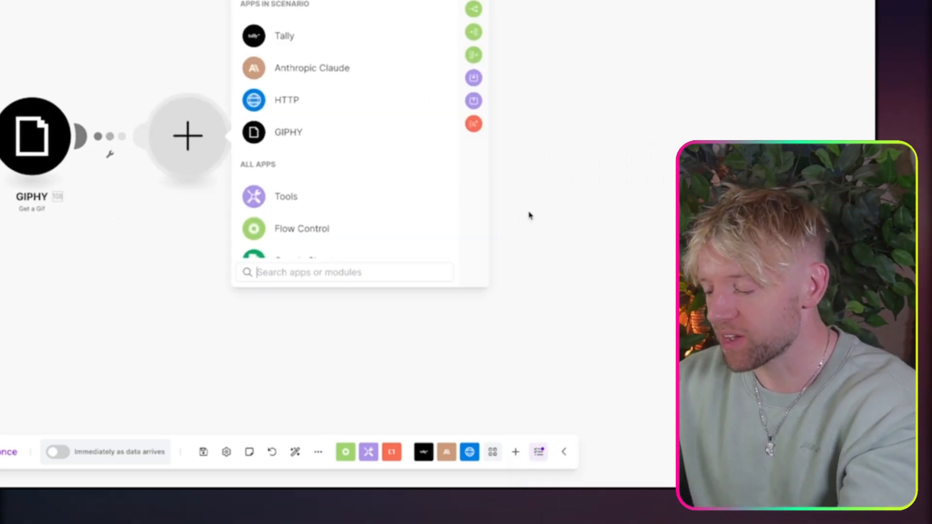
text(gmail)
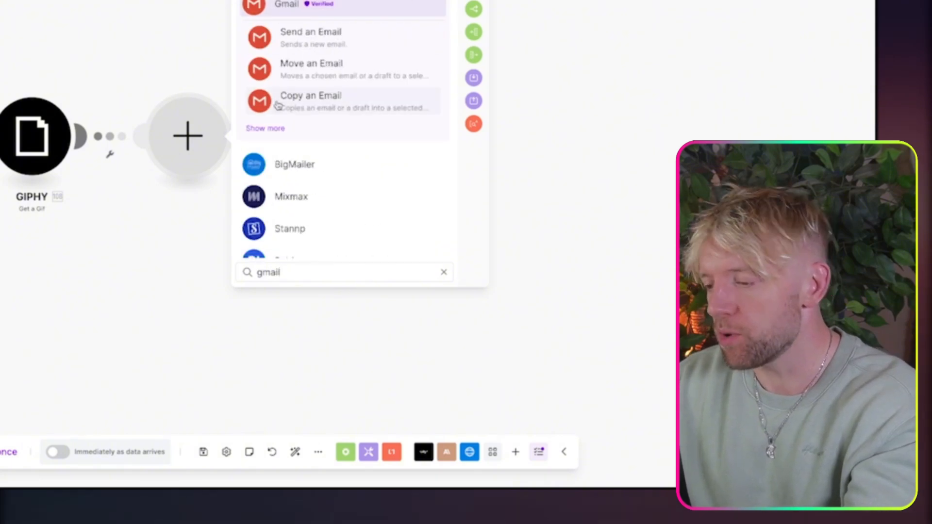
click(267, 128)
click(347, 128)
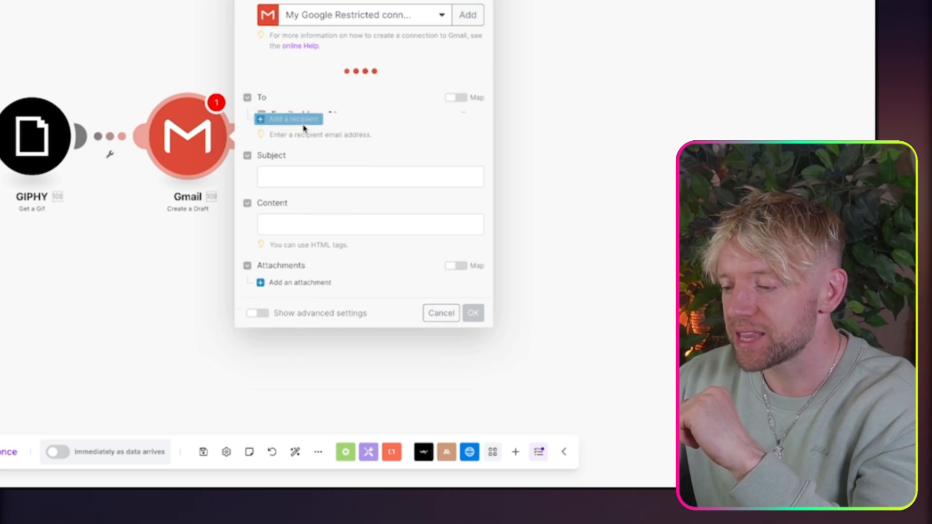
Add a recipient to the draft and map its address to the Email field of the Tally response.
click(304, 130)
scroll(625, 314, down, 15)
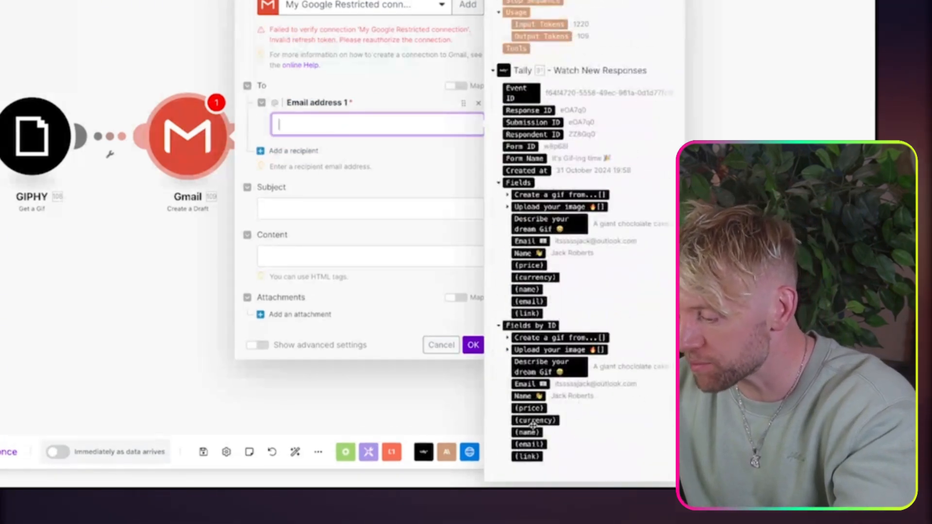
click(529, 241)
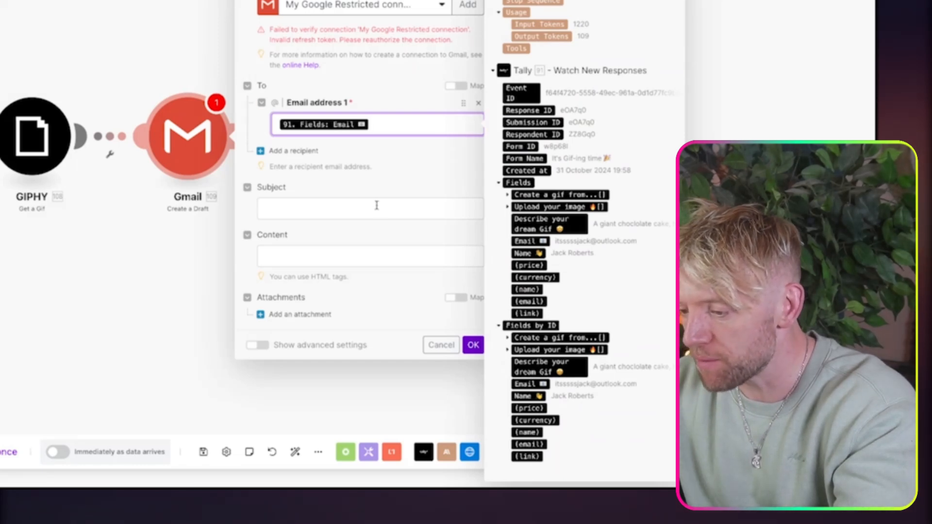
Set the draft's subject to "Heyyyy, it's Gif-ing time 🎉", including the party popper emoji.
click(348, 207)
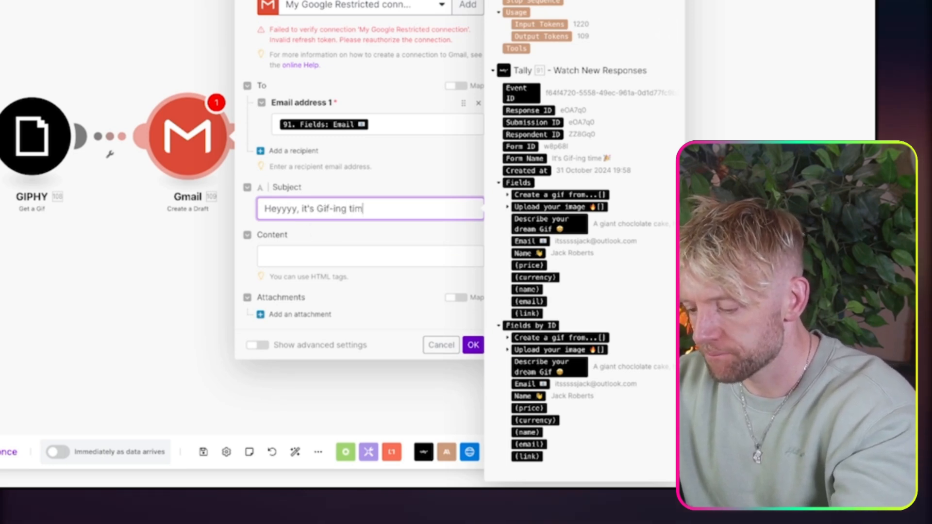
key(ctrl+super+space)
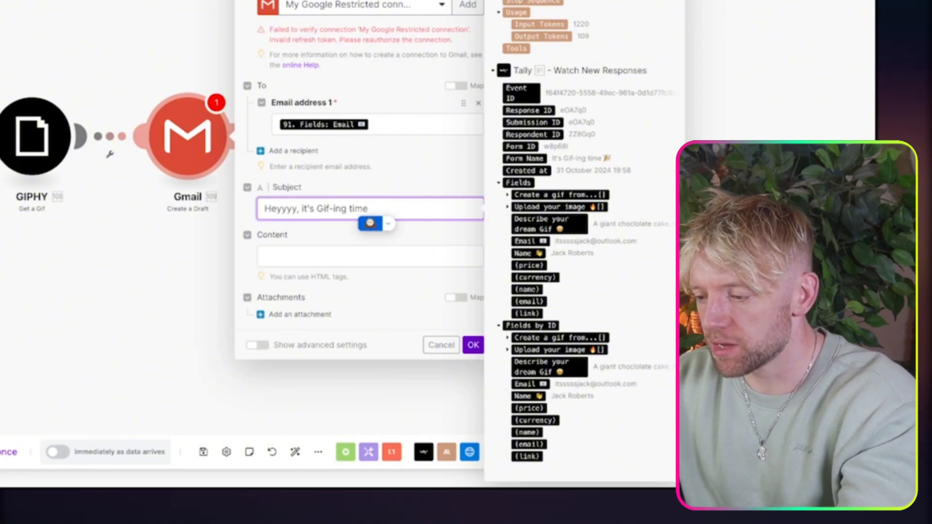
click(387, 223)
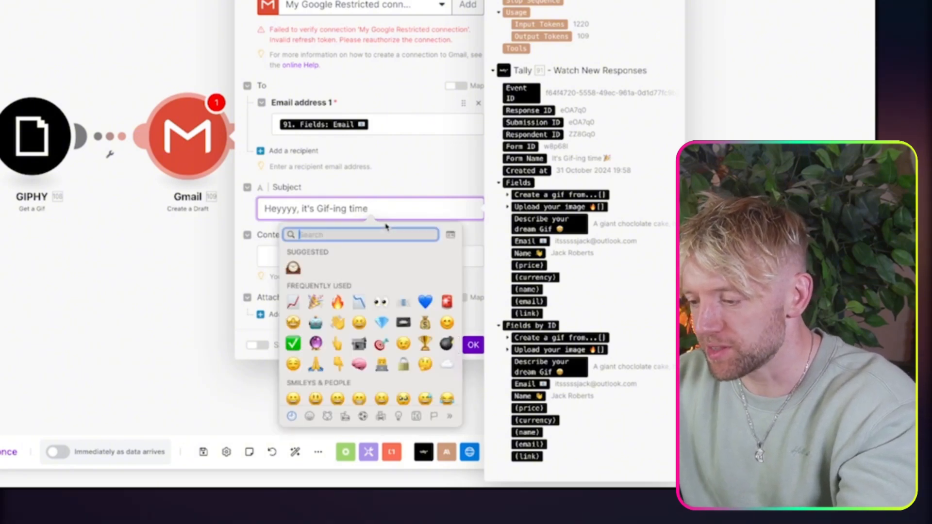
click(314, 302)
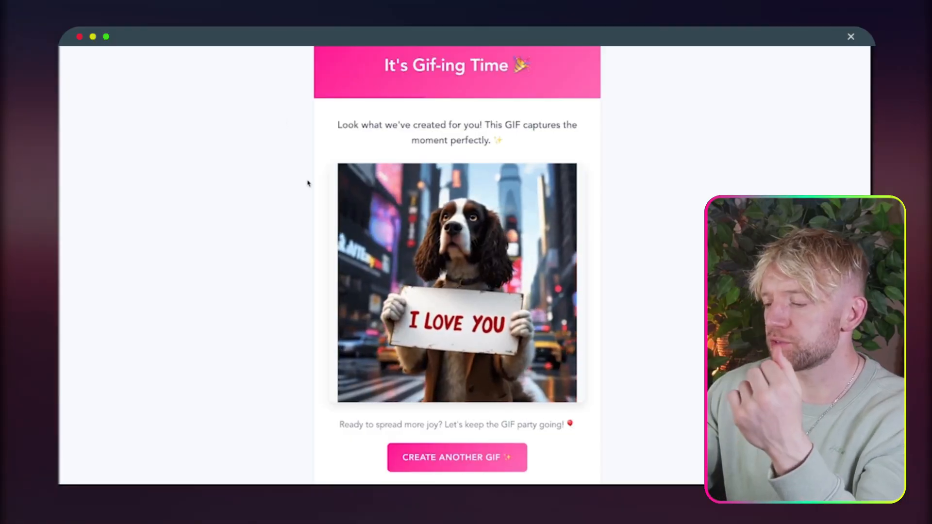
Review the rendered GIF email design and paste its HTML code into the Gmail draft's Content.
scroll(307, 183, down, 1)
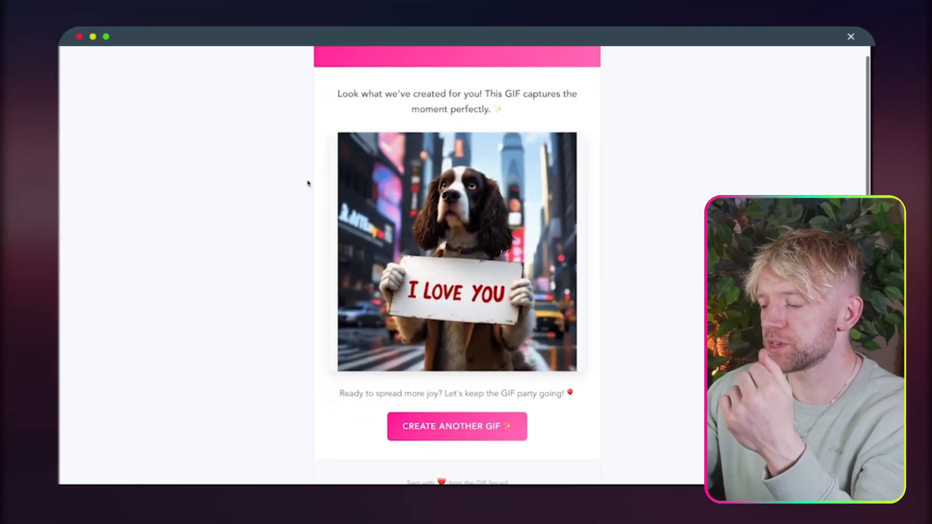
scroll(308, 183, up, 1)
scroll(308, 183, down, 1)
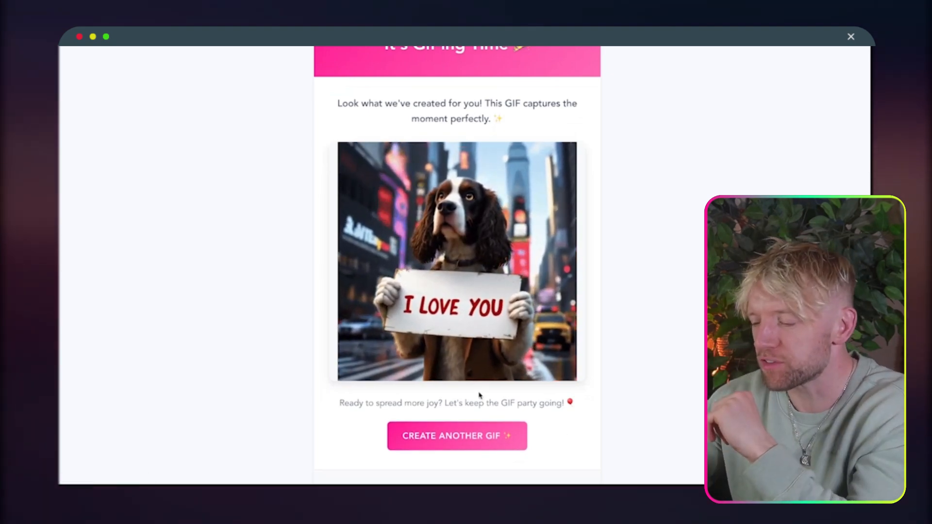
scroll(411, 224, up, 1)
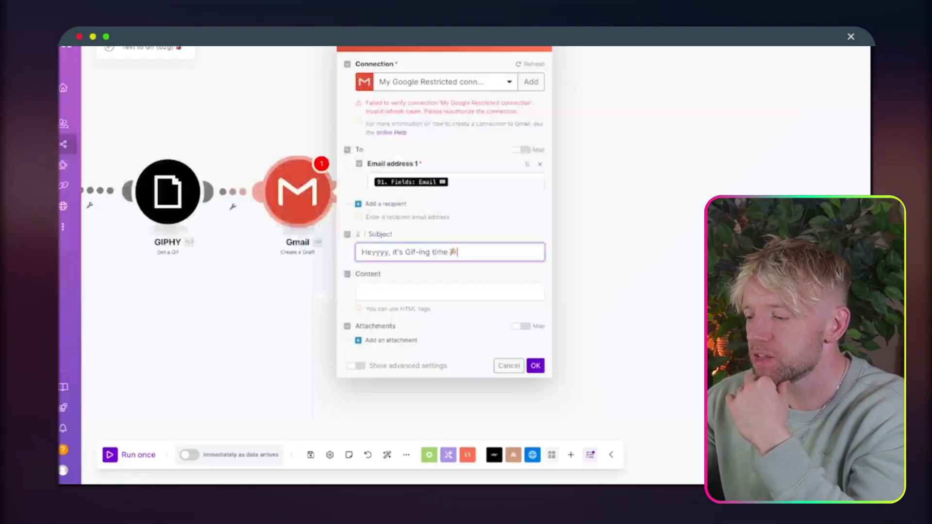
click(415, 291)
key(super+v)
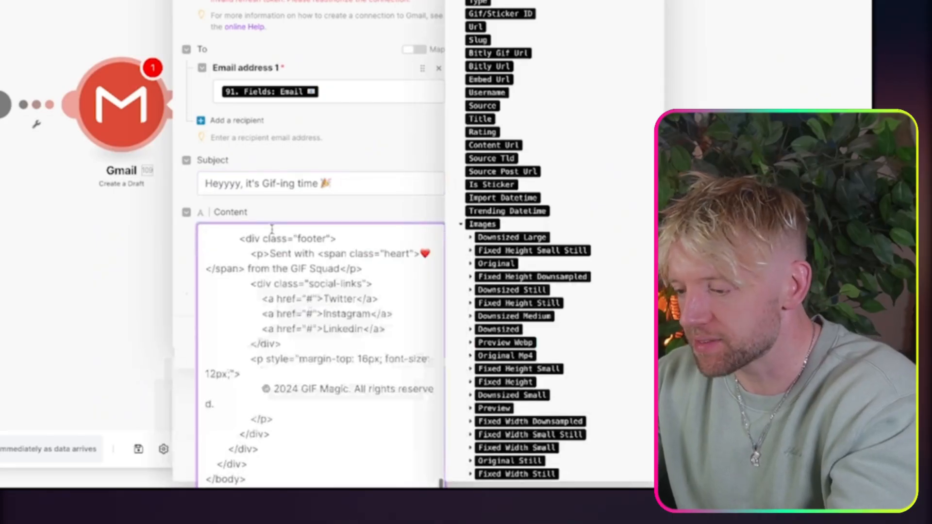
Replace the giphy.com image address in the HTML's img src with Images: Downsized Large: Url from Get a Gif and confirm.
key(Escape)
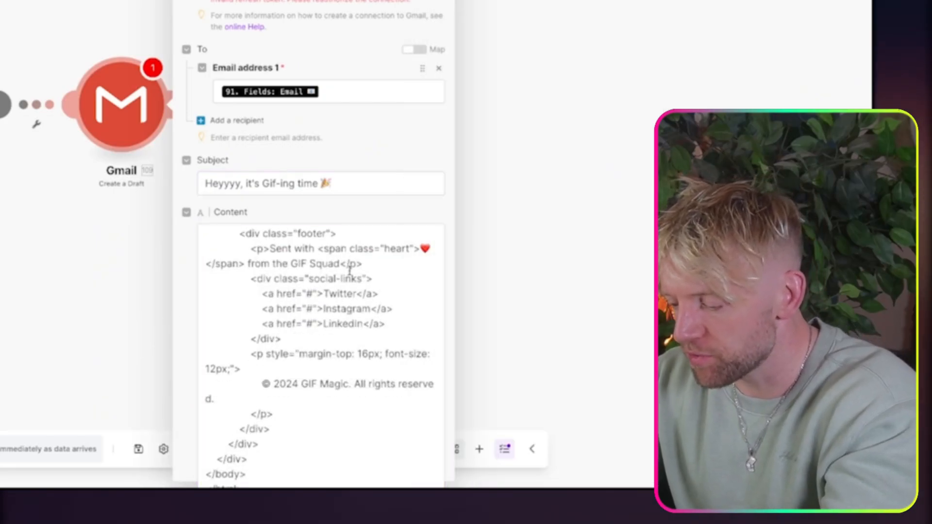
scroll(350, 270, up, 10)
scroll(349, 270, down, 2)
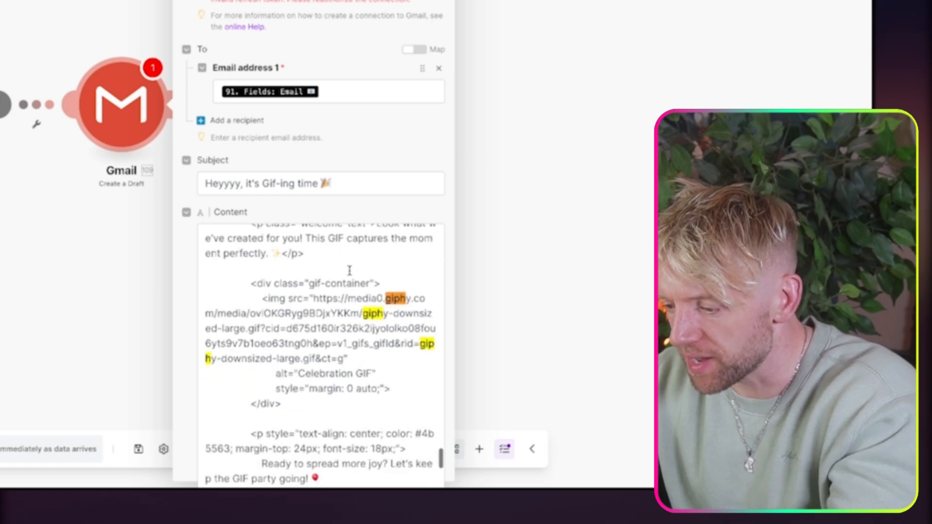
drag(314, 298, 341, 360)
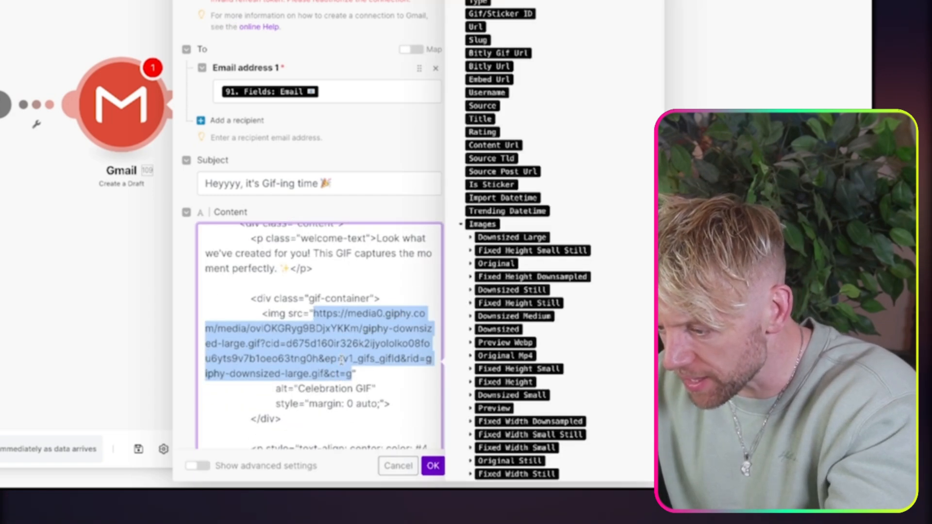
key(BackSpace)
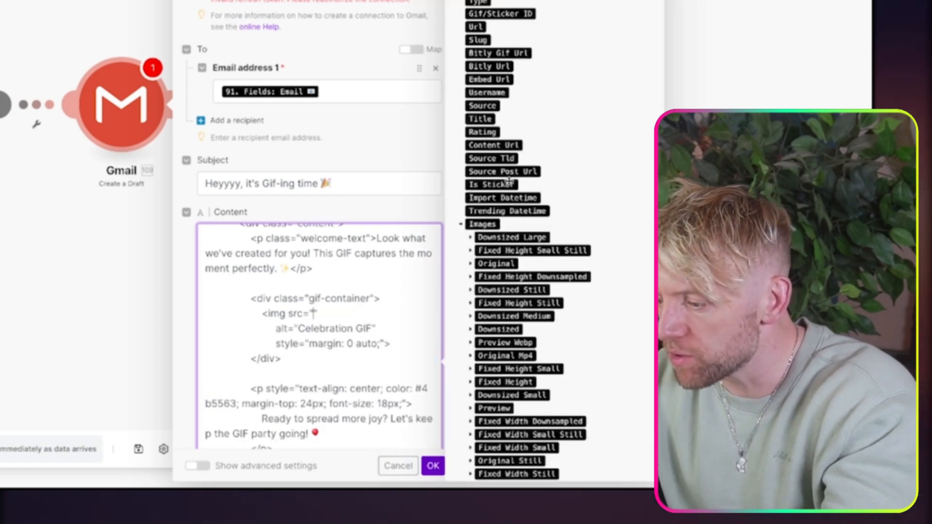
scroll(508, 182, down, 5)
scroll(497, 148, up, 3)
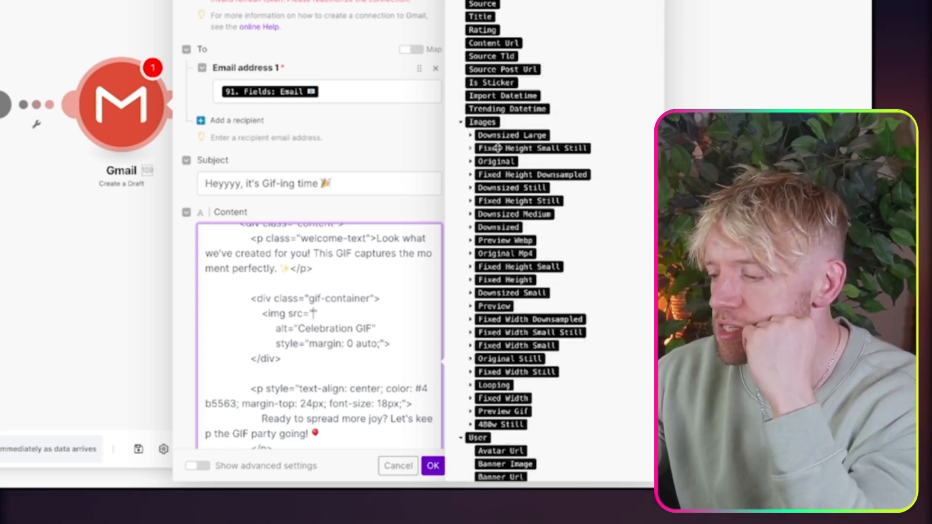
click(470, 137)
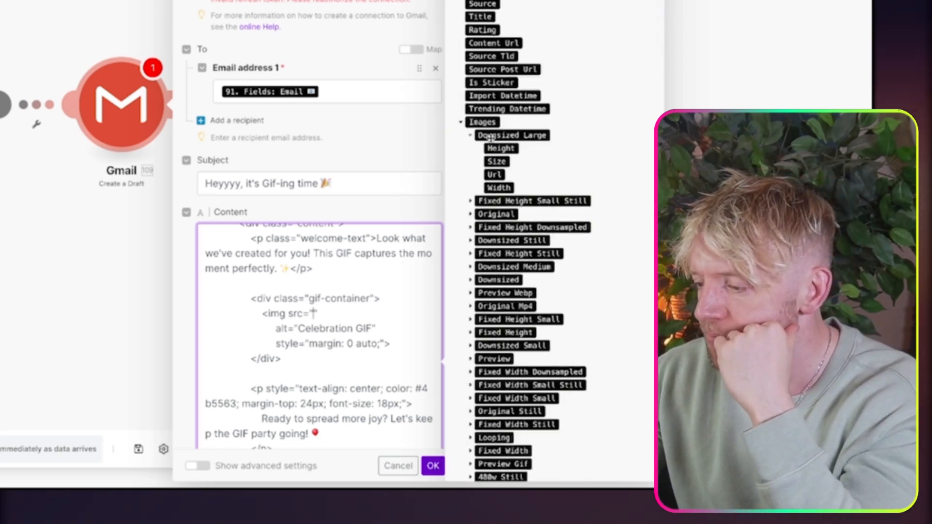
click(494, 175)
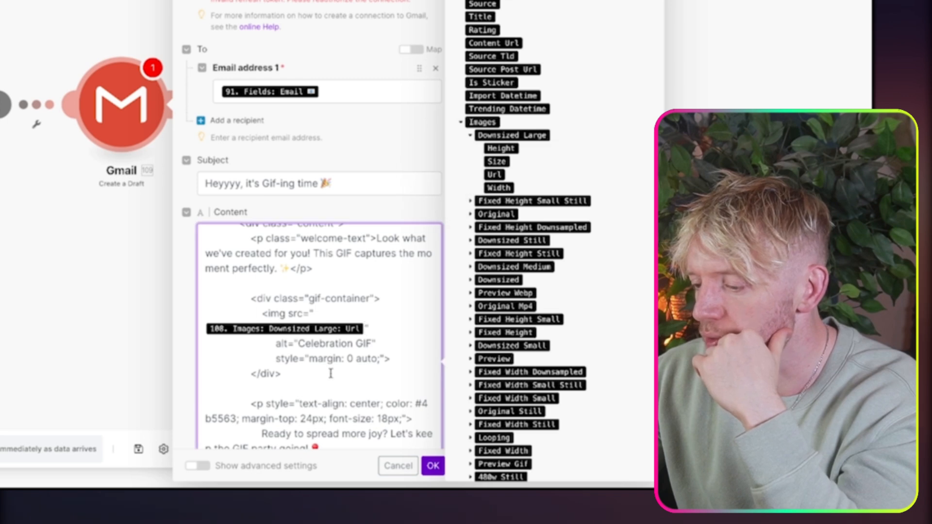
scroll(422, 388, down, 1)
click(431, 466)
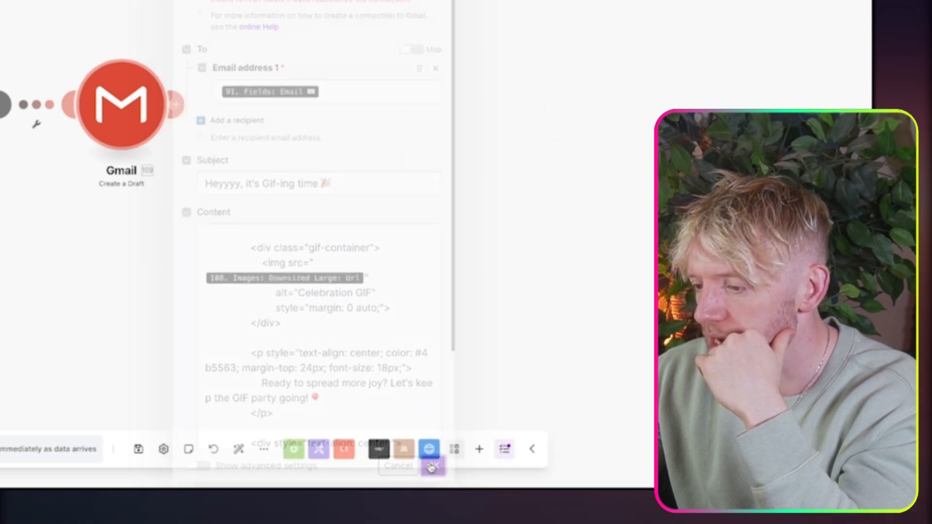
Set the Gmail Create a Draft module's folder to Drafts and confirm its settings.
click(122, 129)
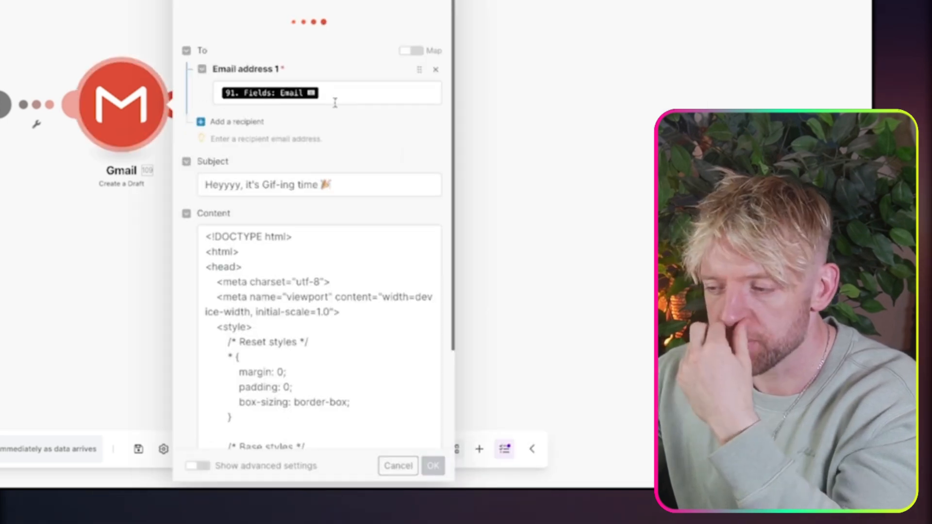
scroll(354, 148, down, 1)
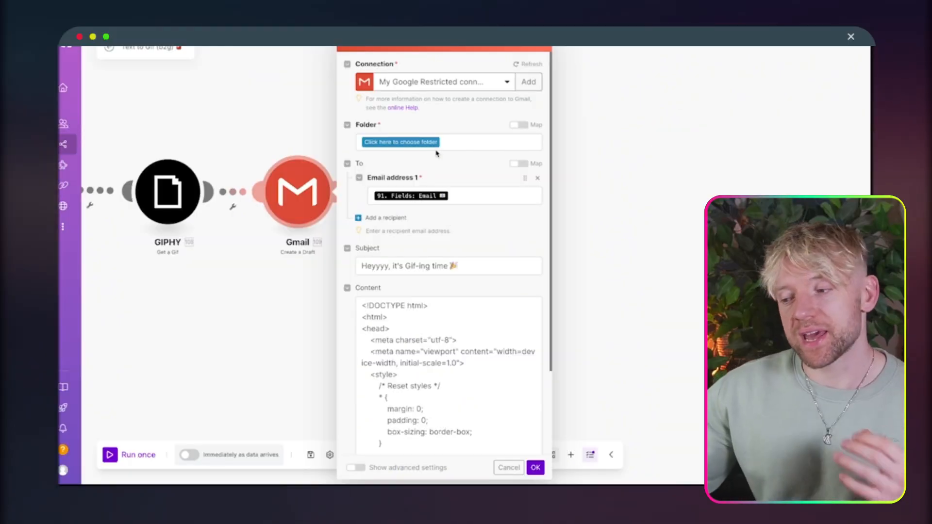
click(417, 143)
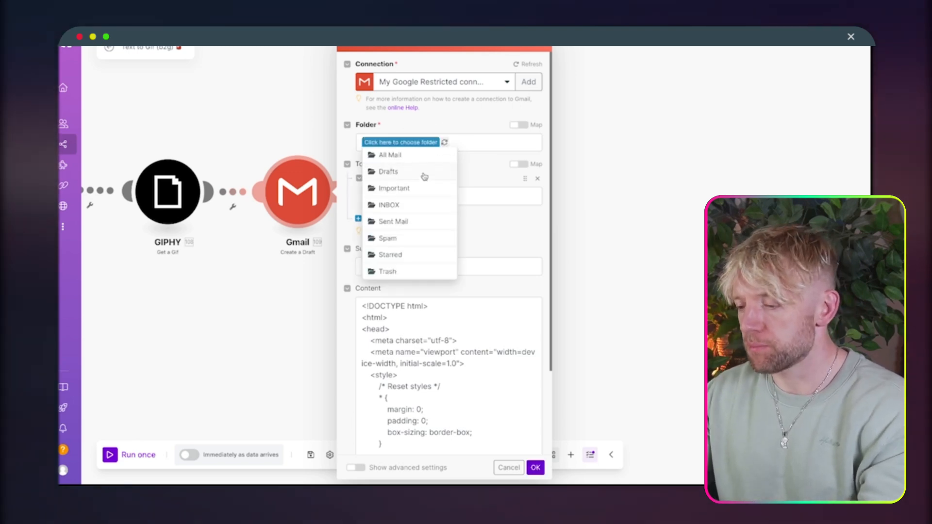
click(423, 173)
scroll(463, 234, down, 3)
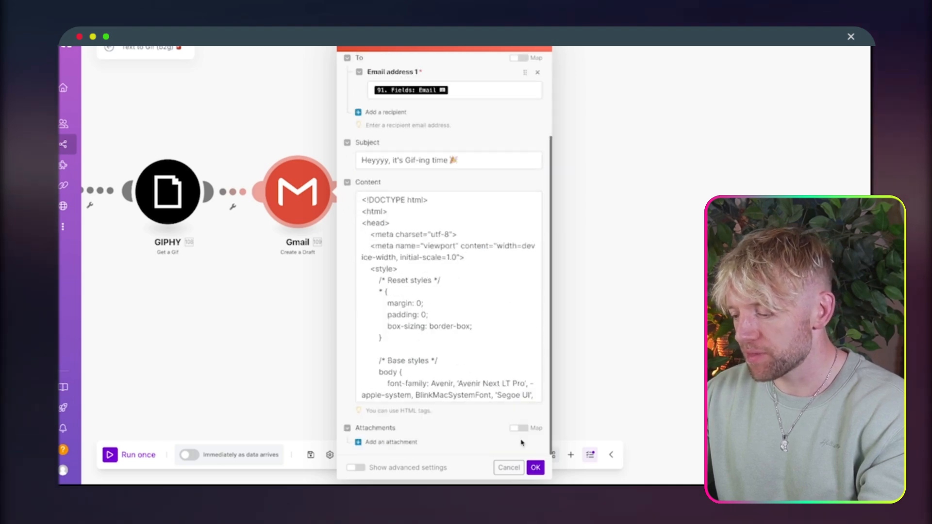
click(535, 467)
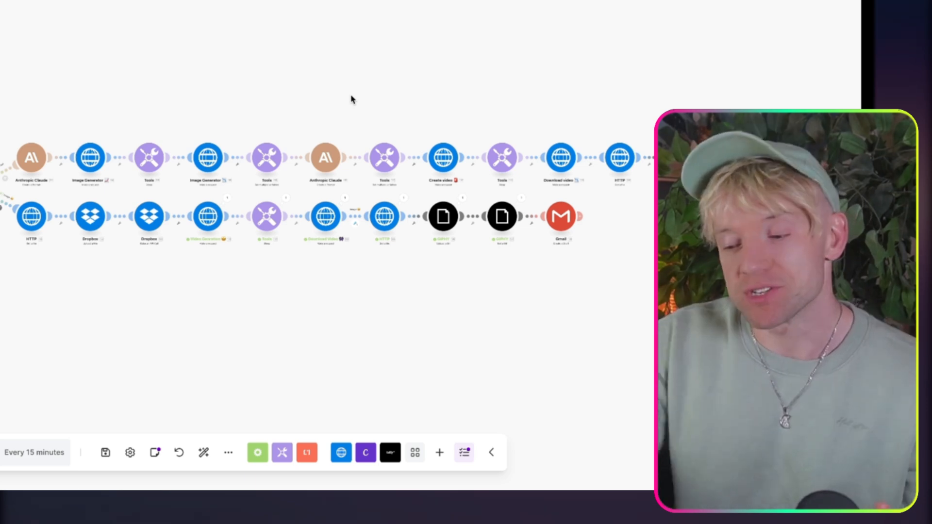
Move the Video Genration module on the image route slightly below its row.
scroll(273, 252, up, 2)
drag(273, 252, 487, 257)
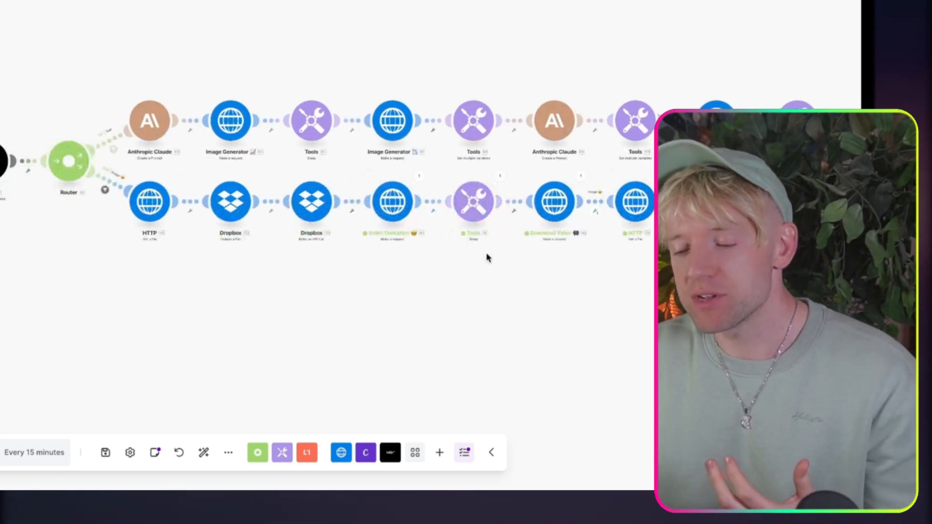
scroll(266, 273, down, 5)
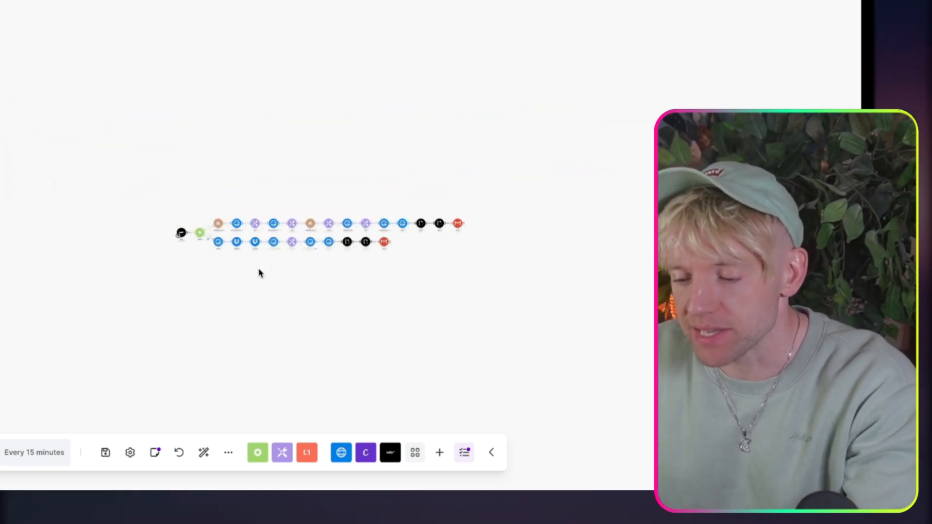
scroll(260, 272, up, 5)
drag(260, 270, 129, 278)
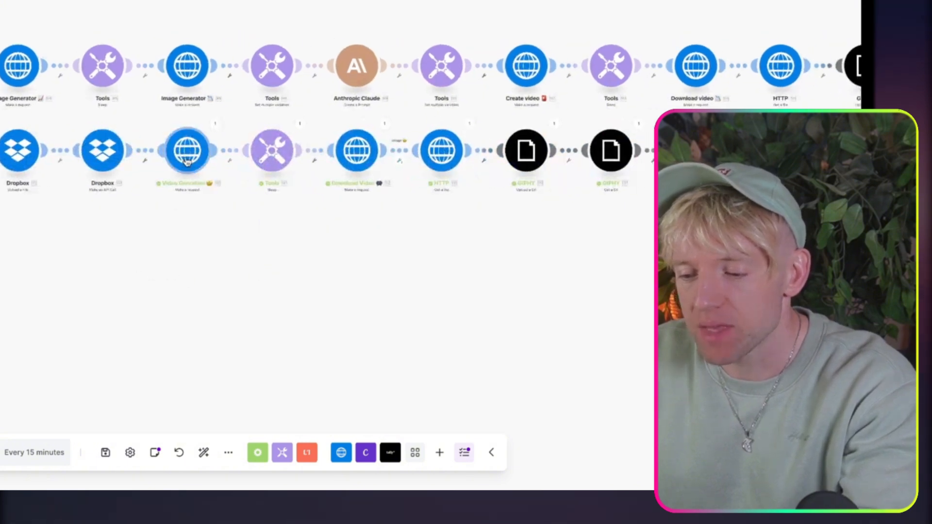
drag(186, 161, 188, 191)
Duplicate the text route's ending modules from Tools Sleep through GIPHY, move the copies aside, and delete them.
drag(432, 247, 296, 247)
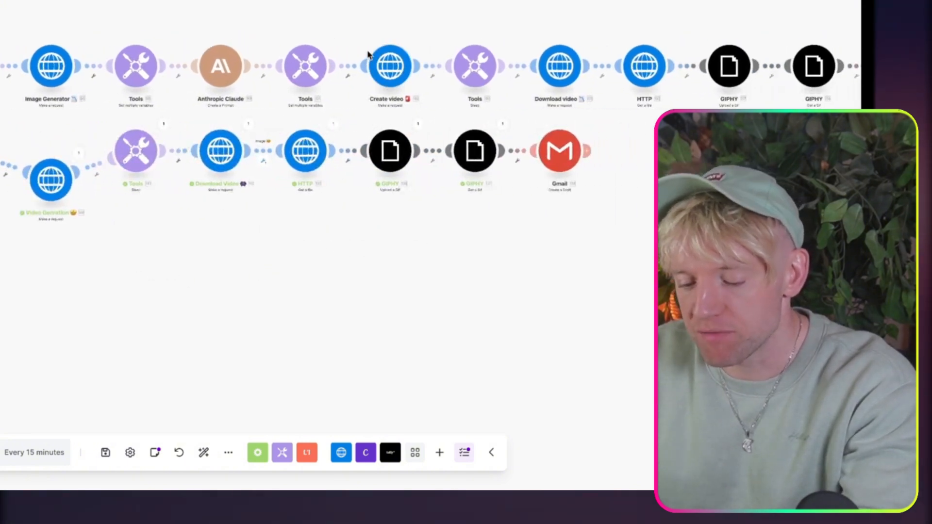
drag(380, 19, 820, 105)
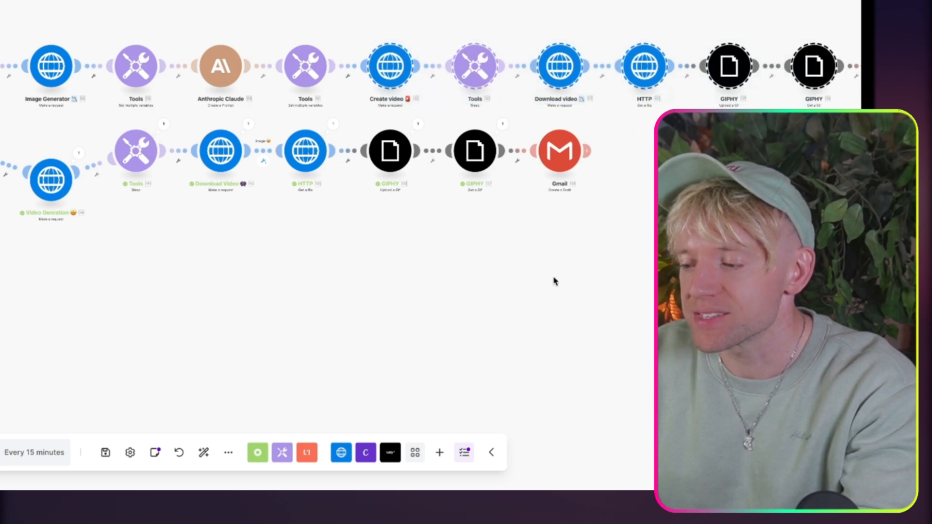
click(516, 319)
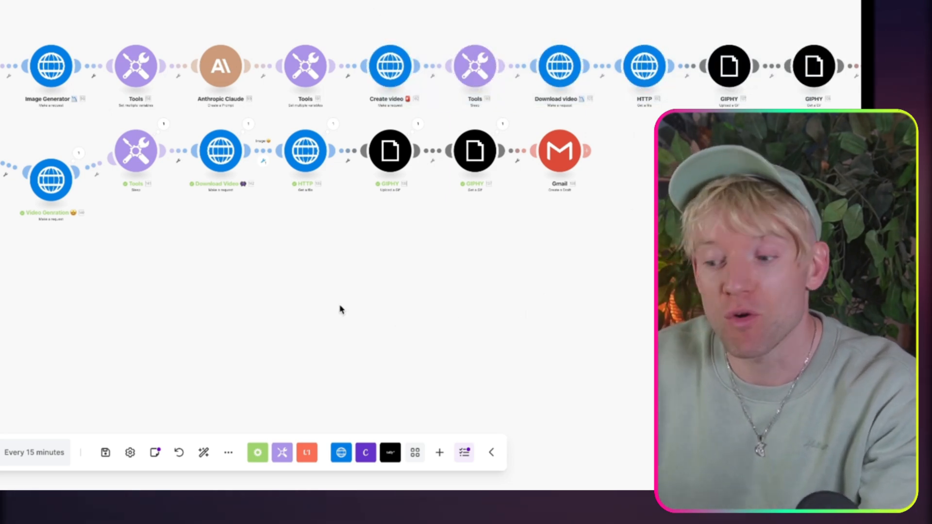
drag(403, 10, 852, 105)
key(ctrl+c)
key(ctrl+v)
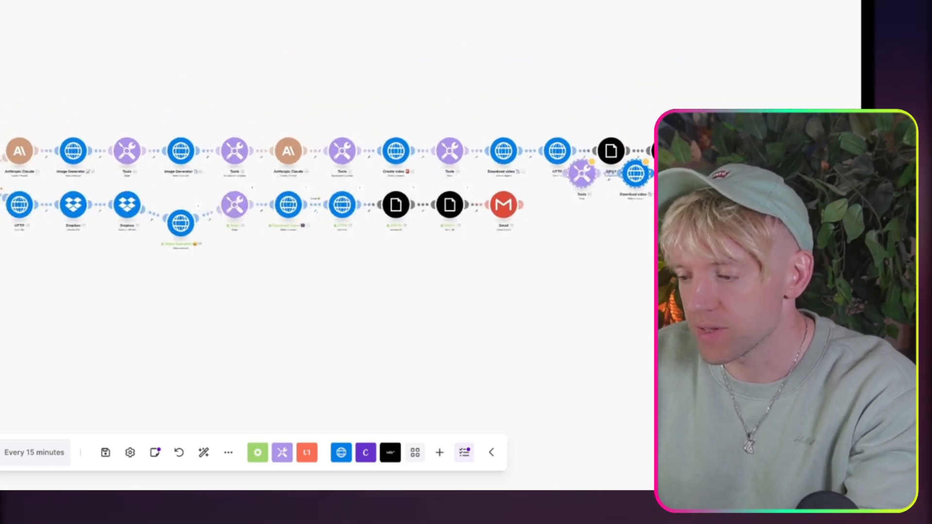
drag(690, 172, 678, 229)
key(Delete)
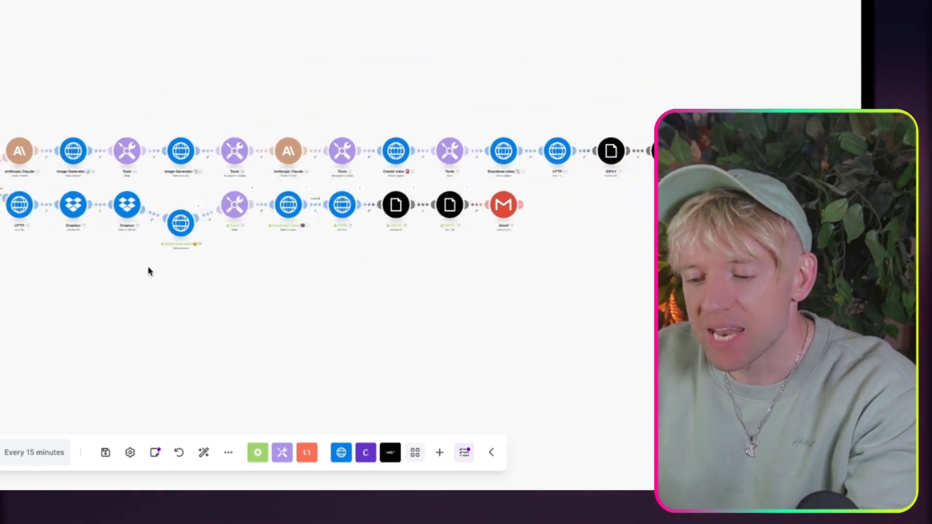
Move the image route's Dropbox Upload a File and Make an API Call modules below the row.
scroll(148, 271, up, 3)
drag(148, 270, 333, 295)
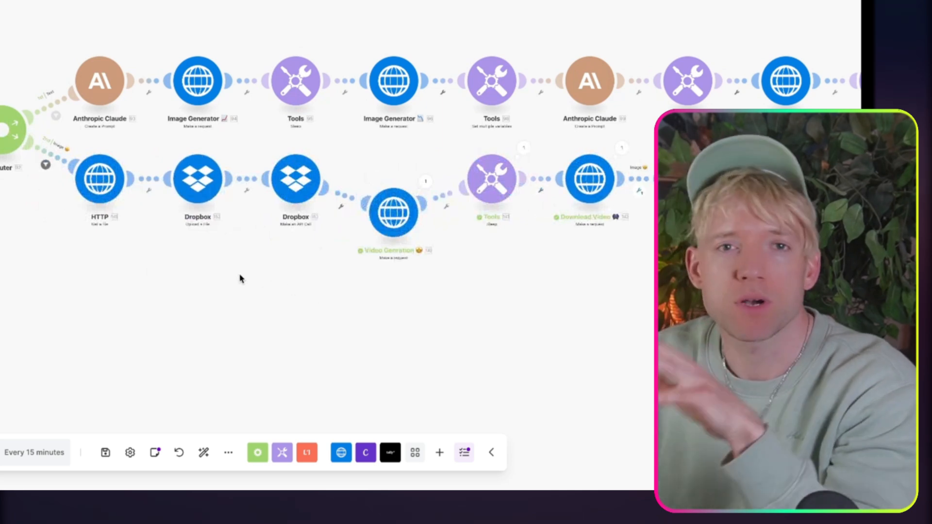
drag(241, 278, 263, 280)
drag(223, 183, 224, 240)
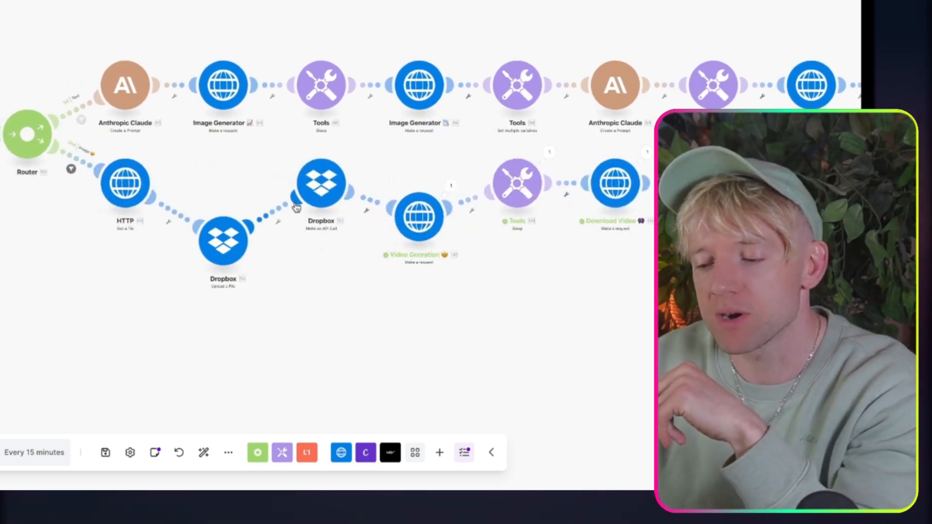
drag(310, 192, 299, 241)
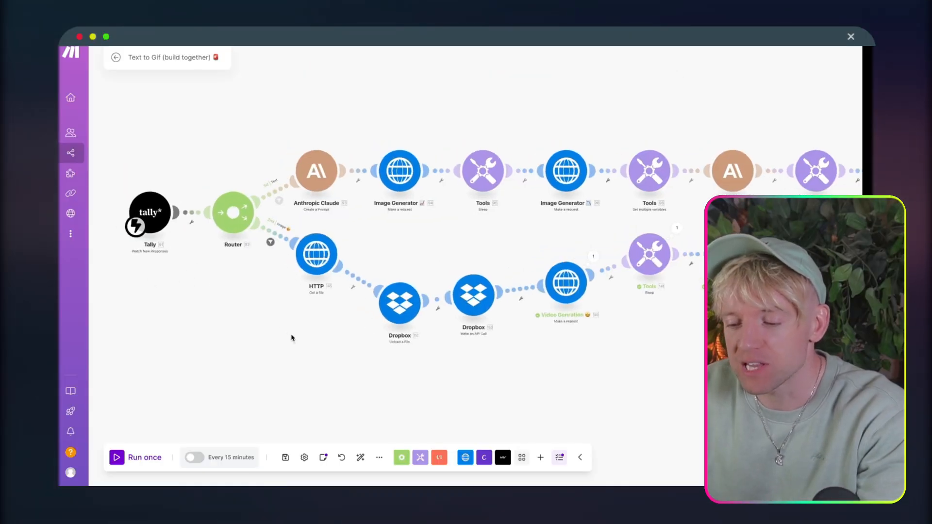
Replace the URL in the image route's HTTP Get a file module with the Tally Upload your image File URL and confirm.
scroll(291, 337, up, 3)
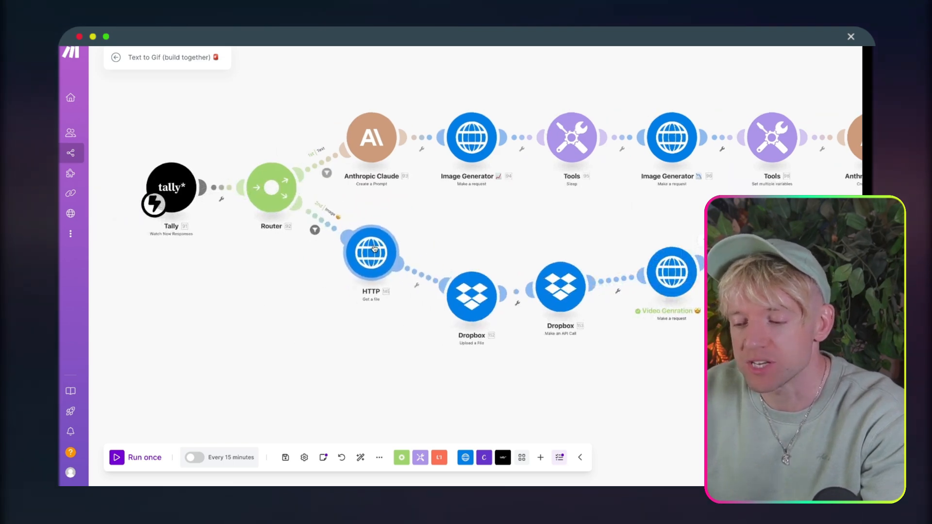
click(373, 249)
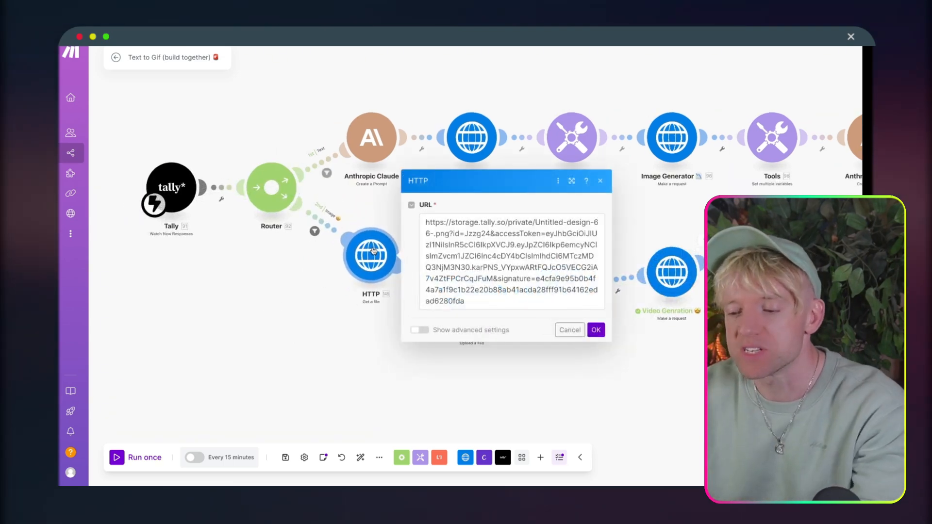
click(476, 278)
key(ctrl+a)
key(BackSpace)
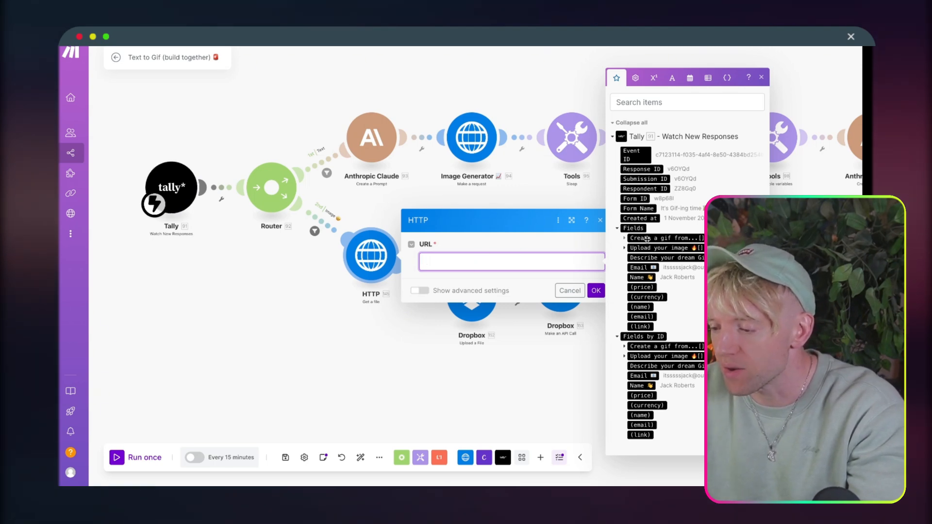
drag(658, 234, 498, 235)
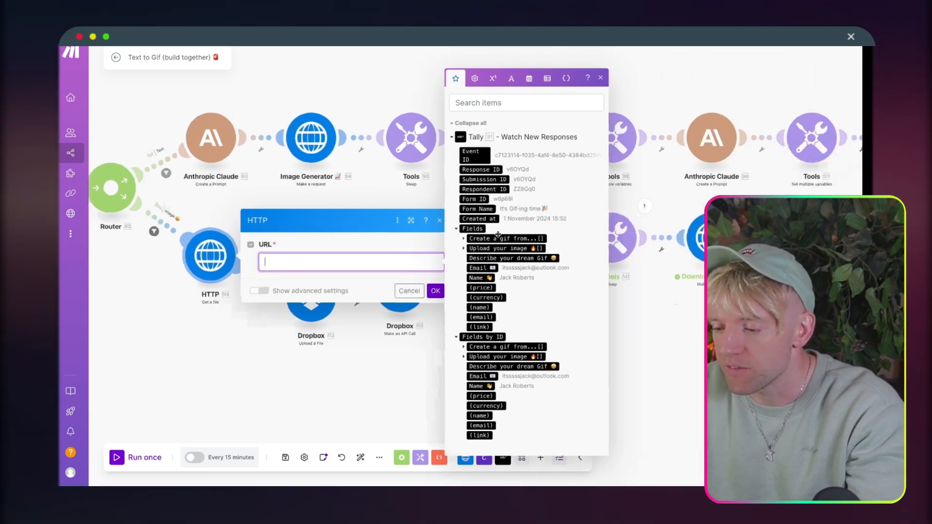
click(463, 248)
click(485, 257)
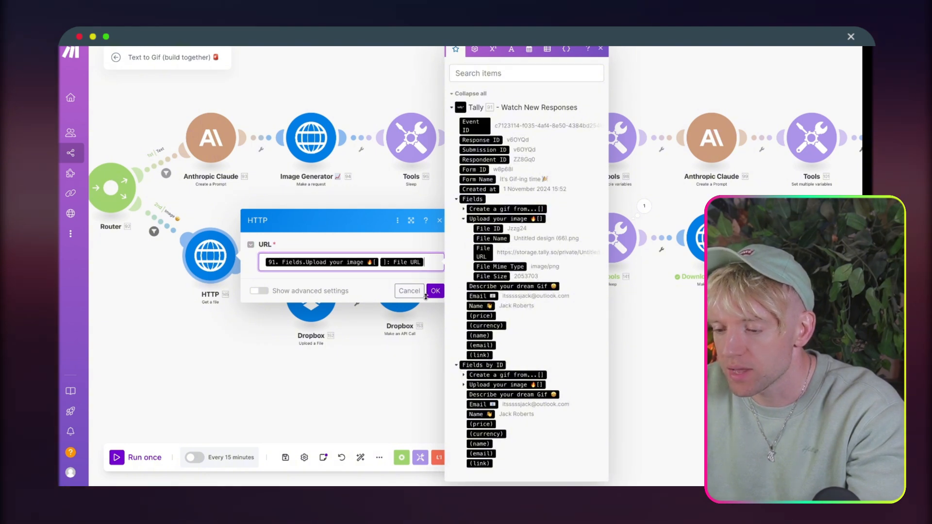
click(435, 292)
Check the connection, folder and source file of the Dropbox Upload a File module and confirm.
drag(293, 368, 237, 316)
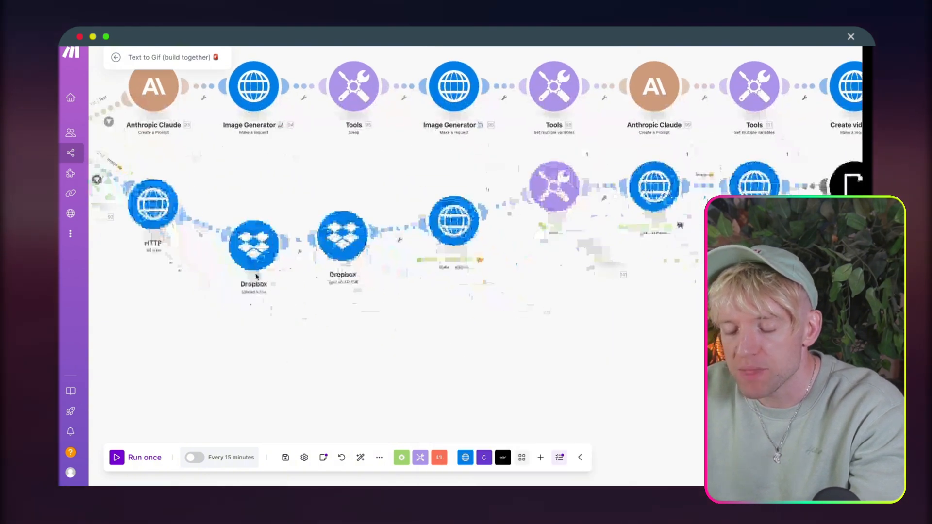
click(257, 253)
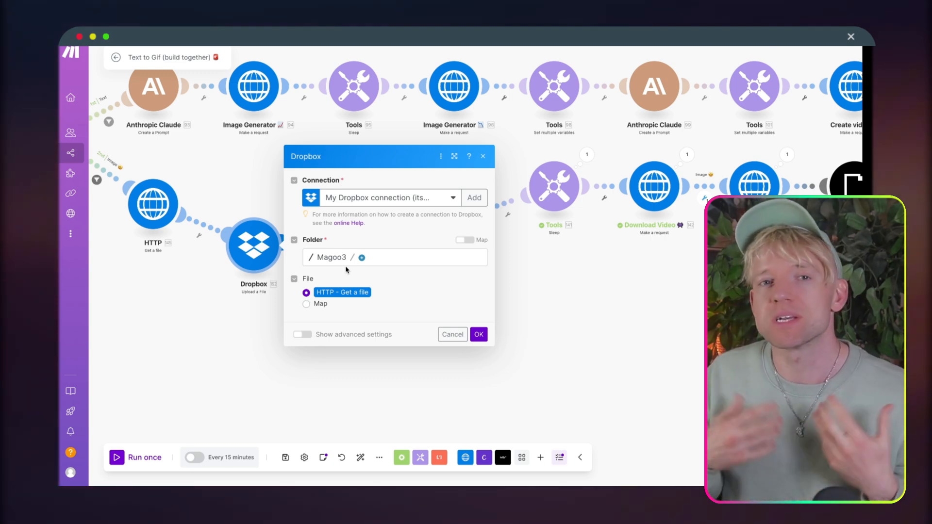
click(480, 336)
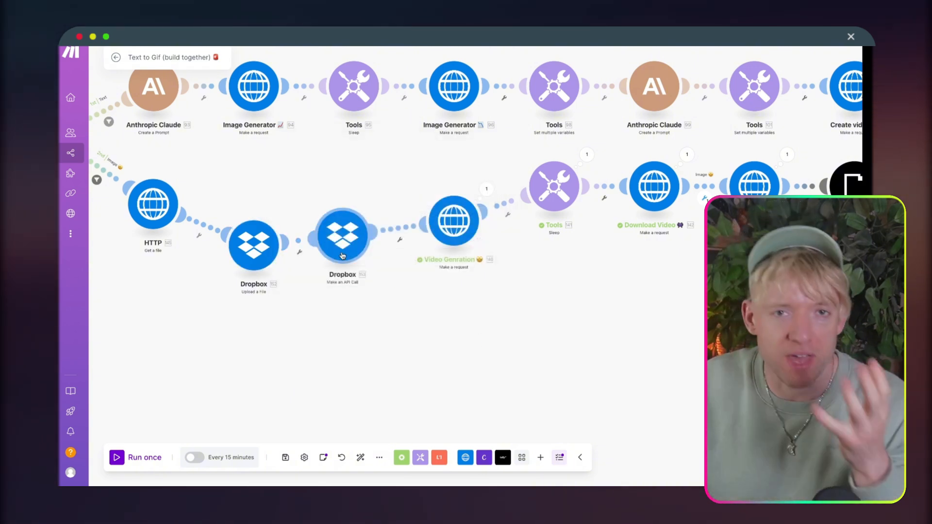
Examine the Dropbox Make an API Call module's endpoint, URL path, method and header.
drag(343, 256, 346, 262)
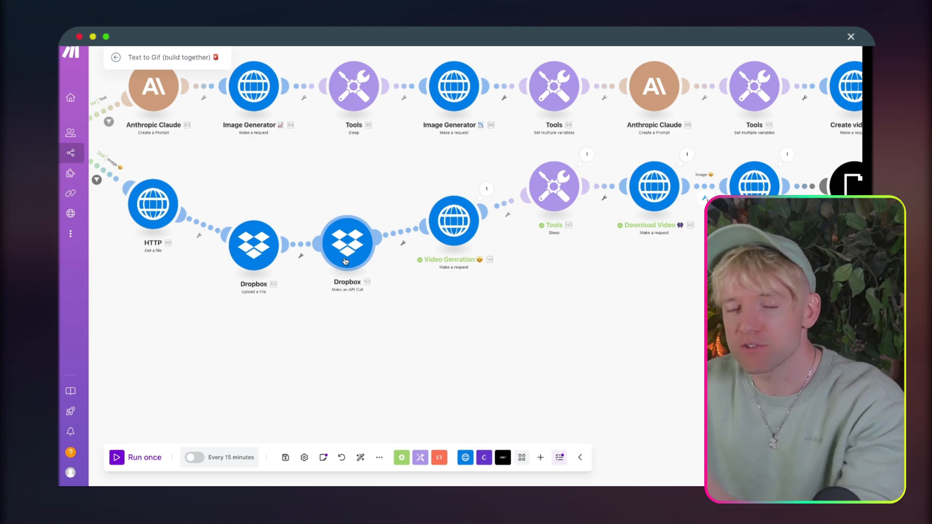
drag(403, 316, 393, 316)
drag(336, 262, 331, 263)
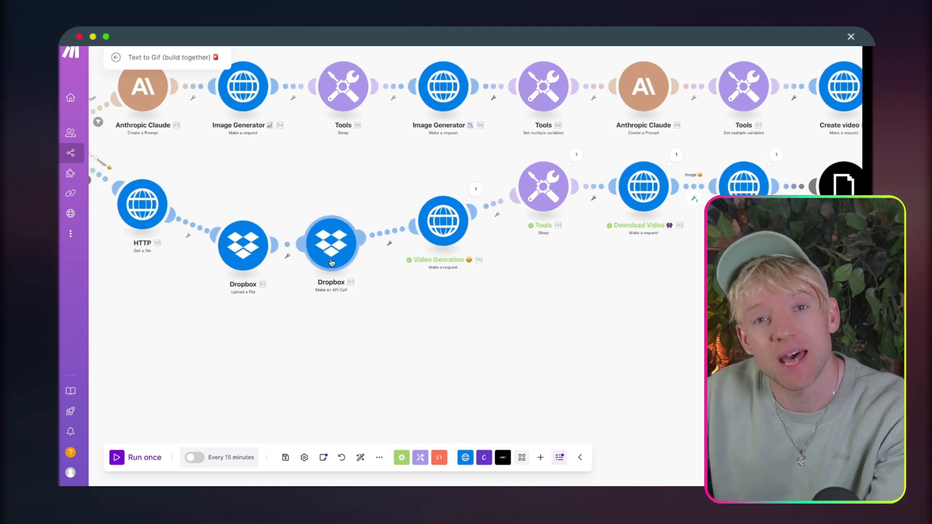
click(332, 257)
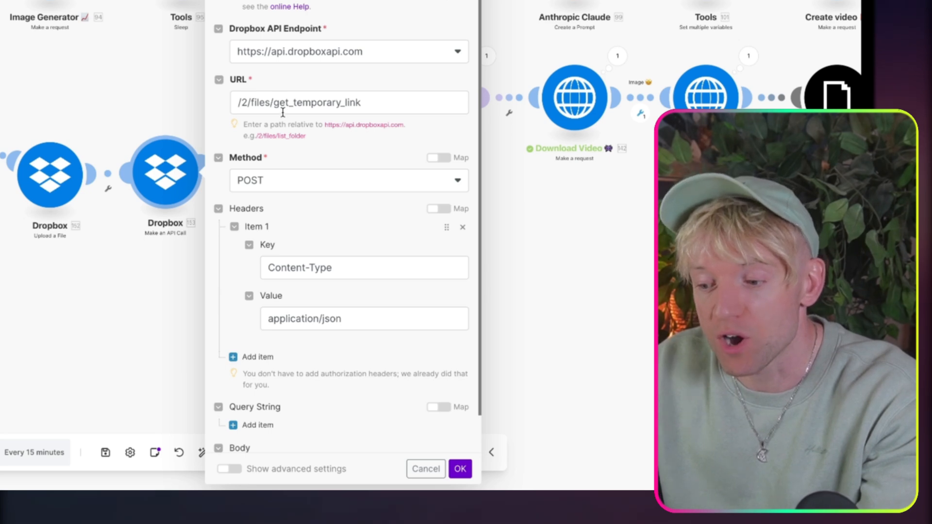
drag(240, 103, 314, 103)
click(404, 102)
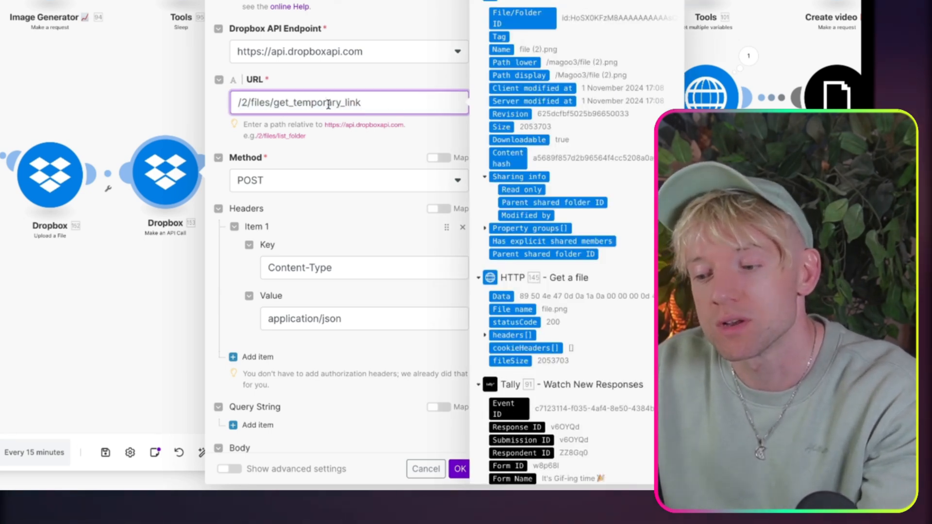
click(428, 123)
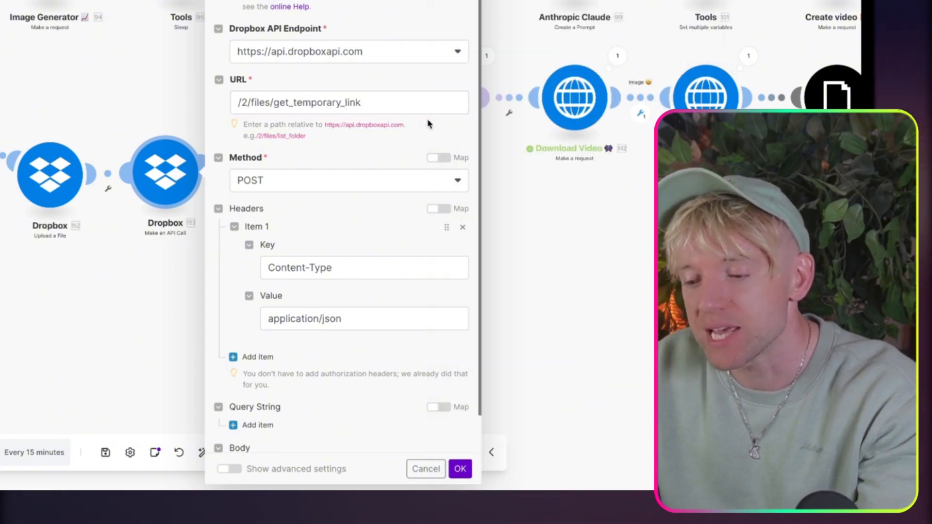
Check that the API call's body maps path to Path lower from the Dropbox upload, and confirm the module.
scroll(428, 123, down, 1)
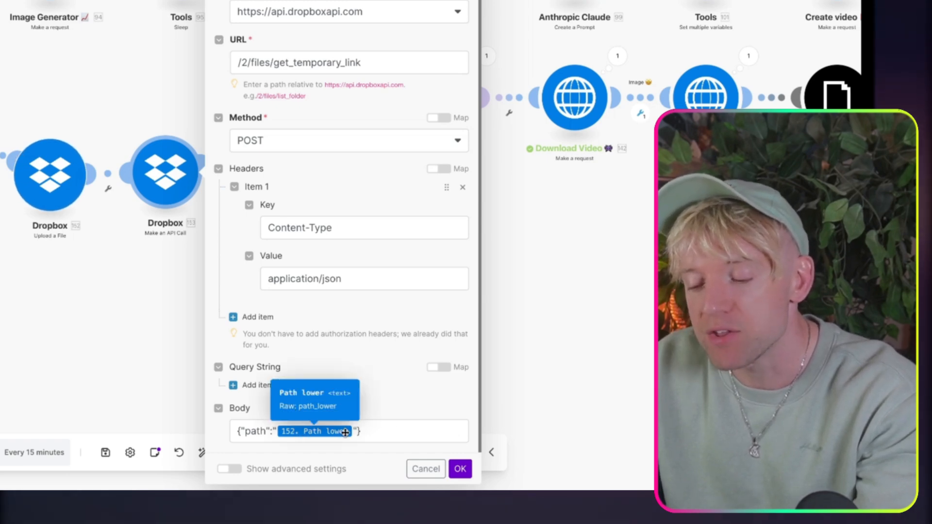
click(296, 431)
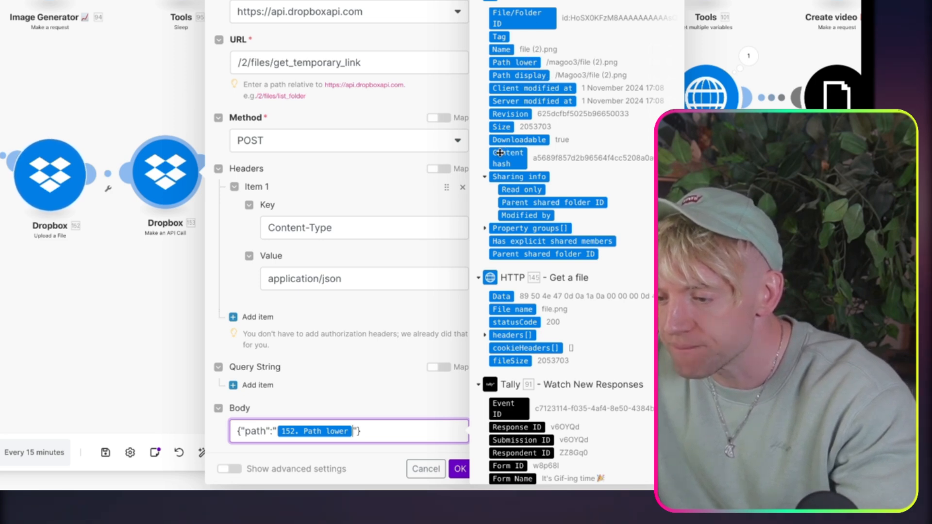
click(515, 64)
key(BackSpace)
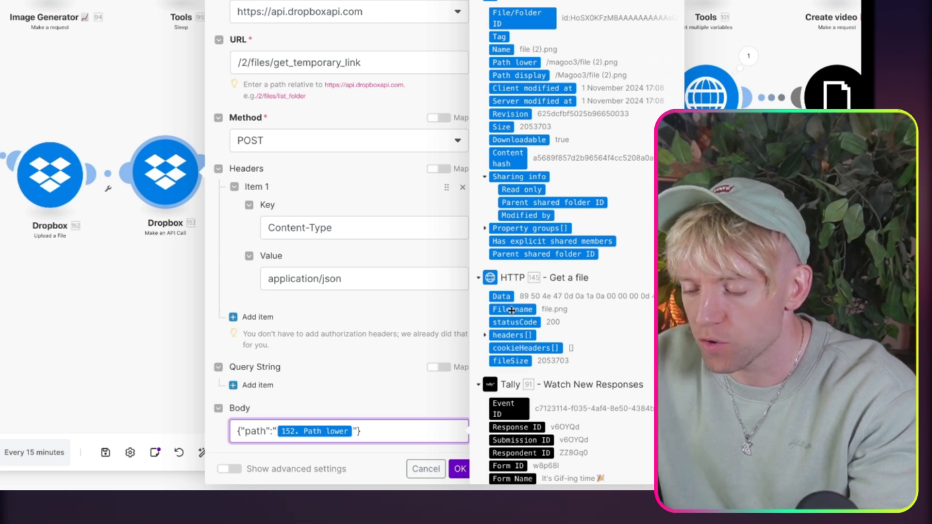
click(459, 469)
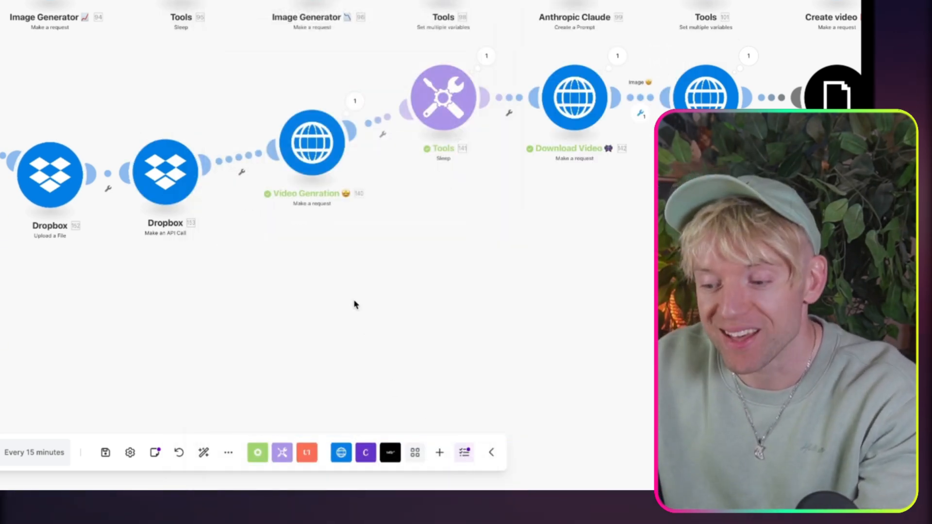
Clear the filter between Download Video and HTTP Get a file on the image route by deleting its condition and label, and confirm.
drag(353, 306, 175, 299)
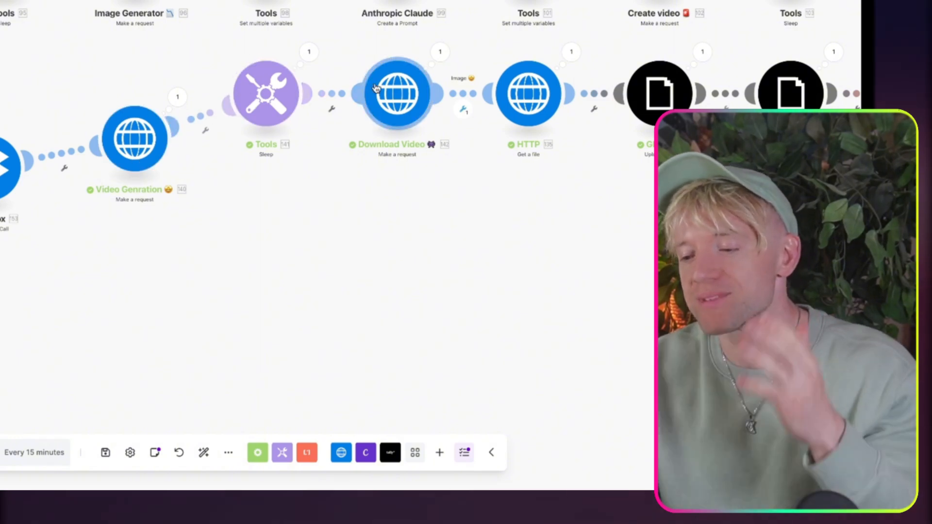
drag(570, 227, 379, 235)
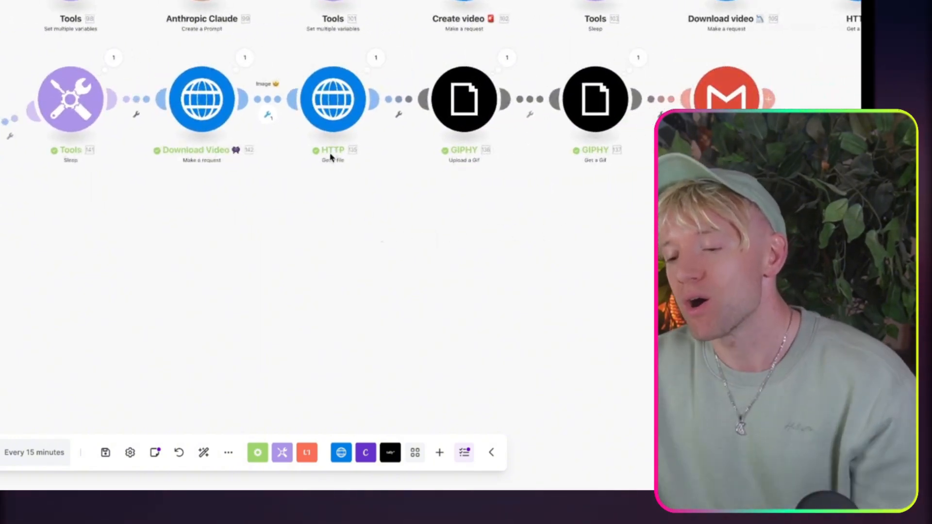
click(264, 101)
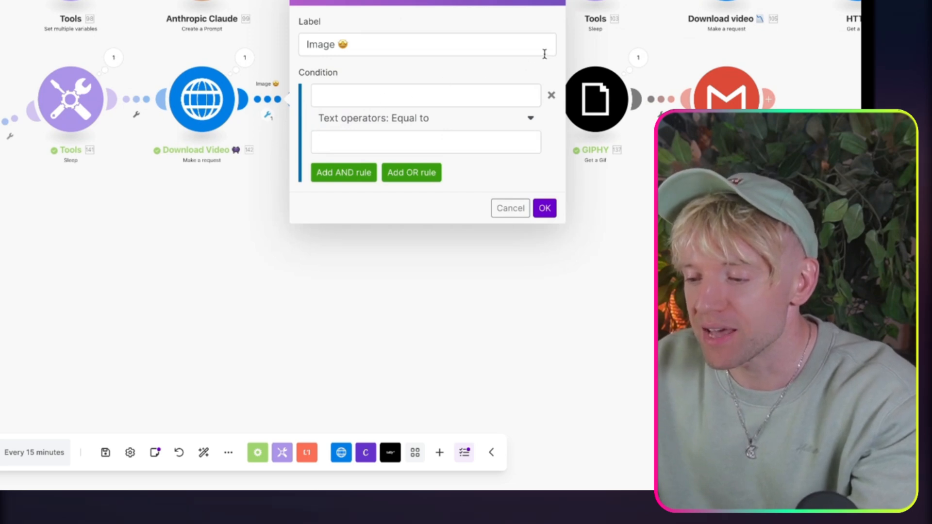
click(550, 95)
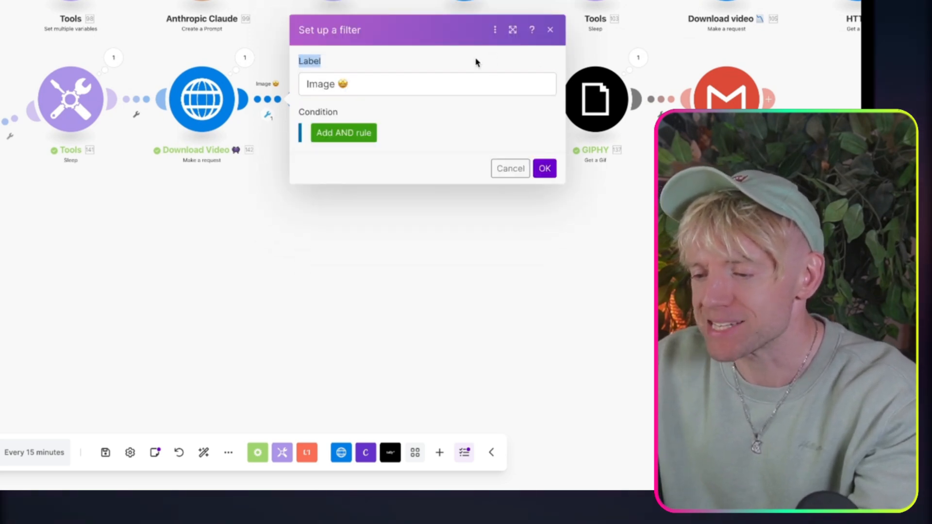
triple_click(461, 86)
key(BackSpace)
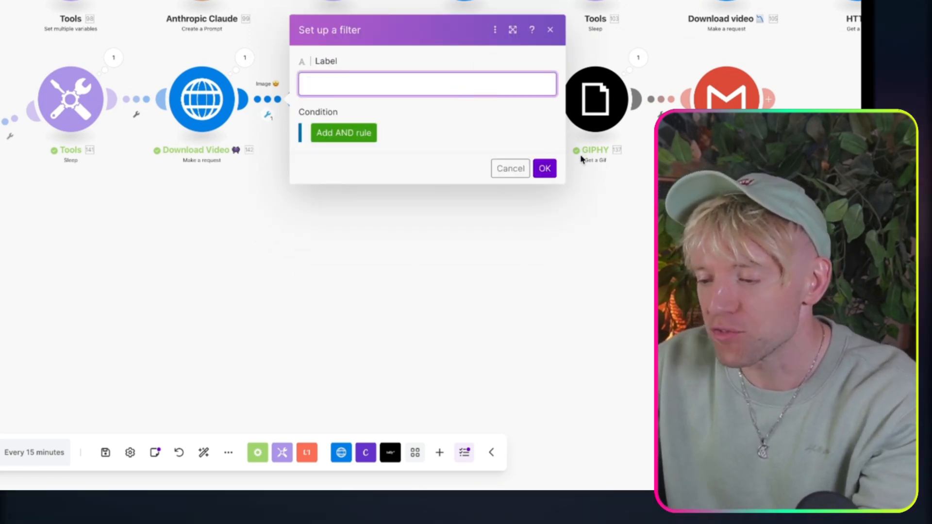
click(536, 173)
Save the scenario with the updated image route.
scroll(536, 173, left, 15)
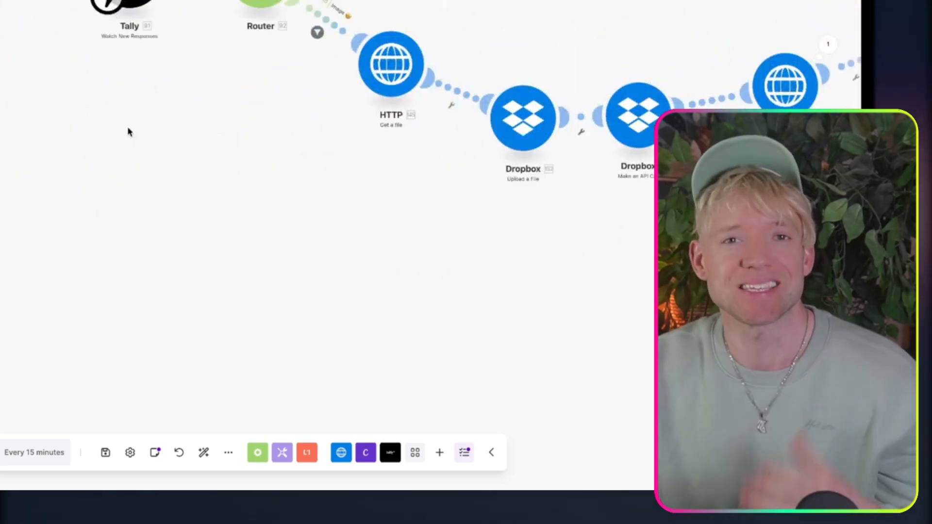
drag(71, 297, 23, 380)
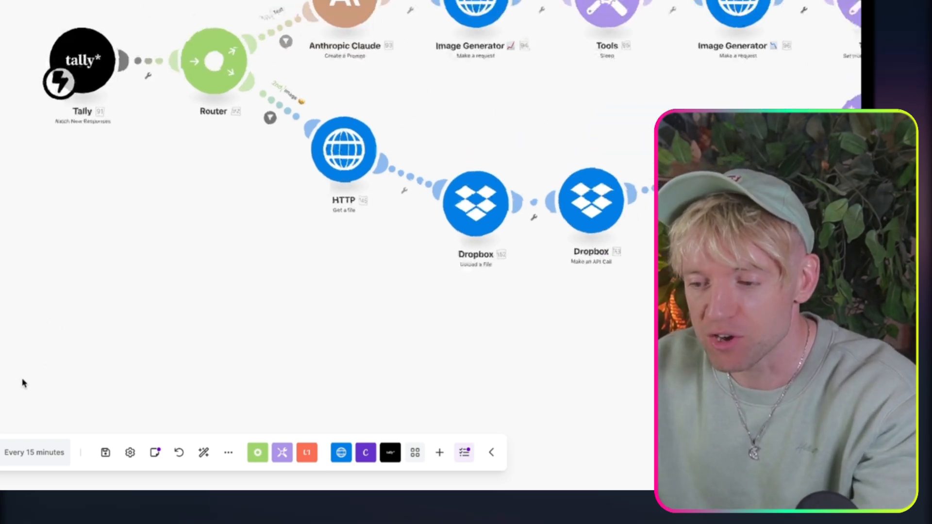
click(105, 452)
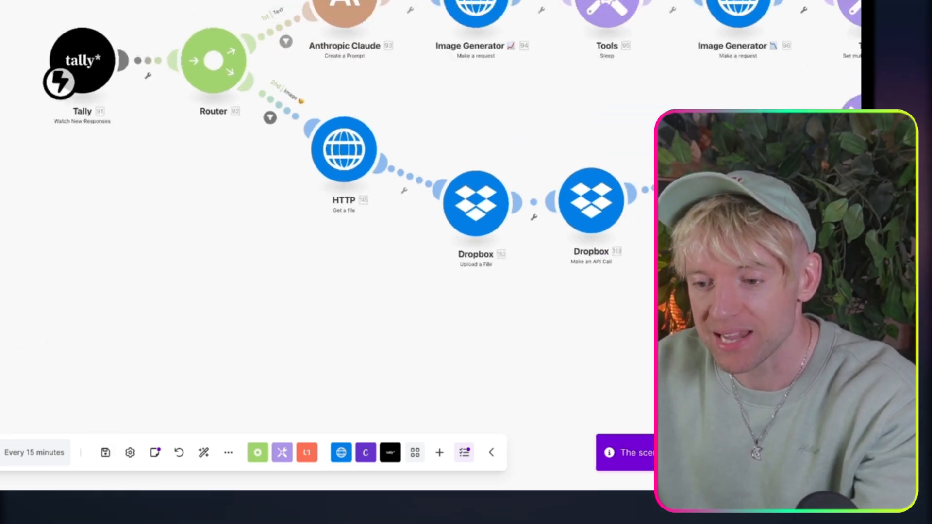
Review the completed image submission in the Tally form and follow its test run along the image route in Make.
scroll(10, 318, down, 5)
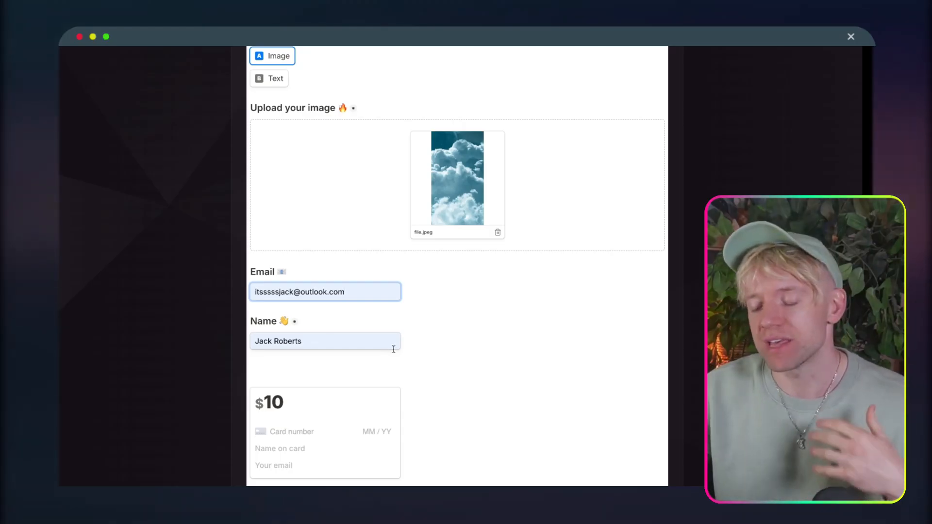
scroll(394, 349, down, 2)
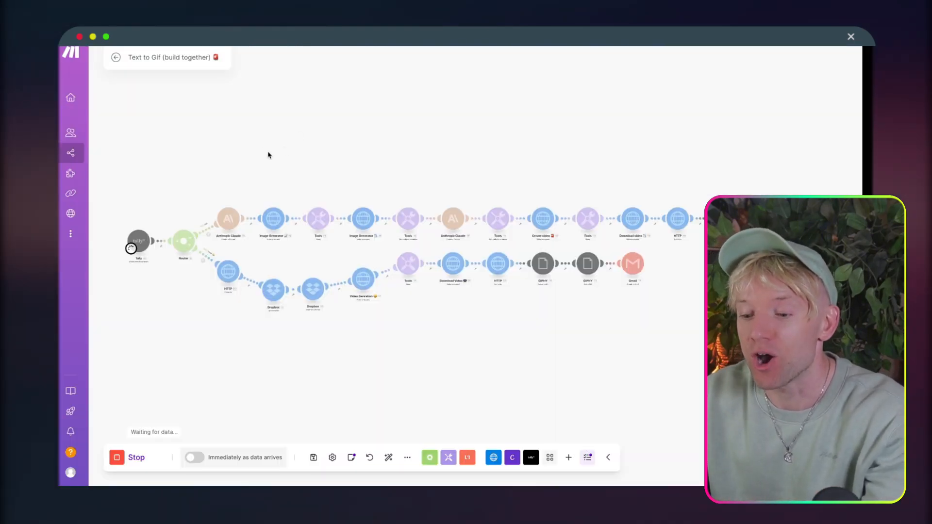
drag(269, 155, 397, 144)
scroll(296, 251, up, 5)
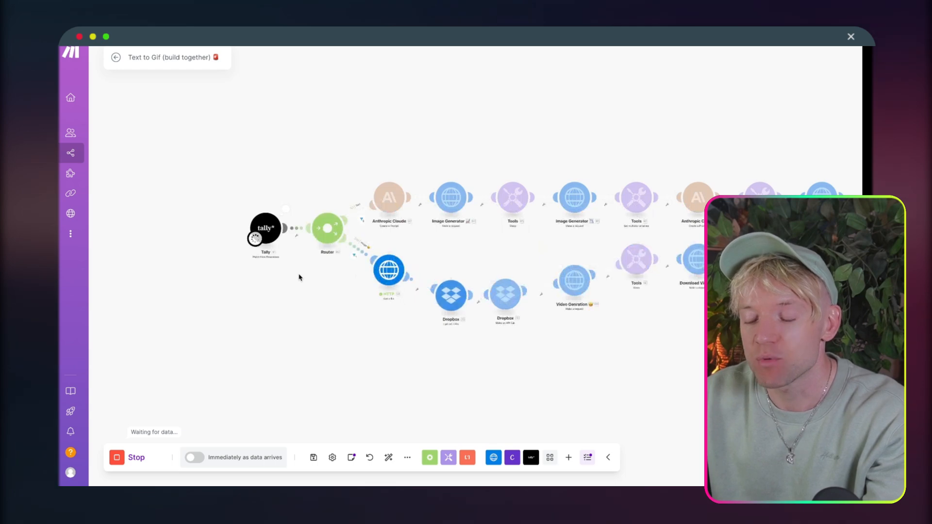
drag(298, 277, 191, 249)
drag(291, 298, 191, 256)
drag(409, 281, 225, 284)
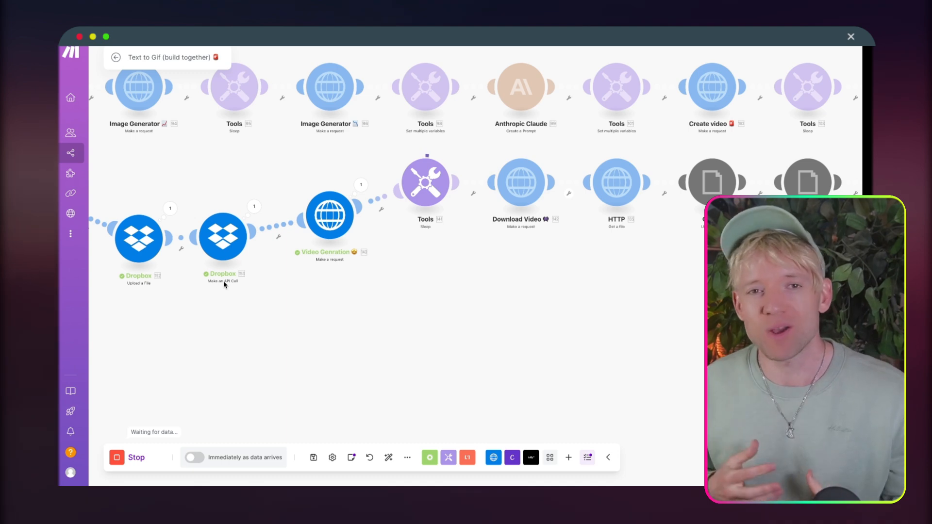
drag(342, 321, 301, 322)
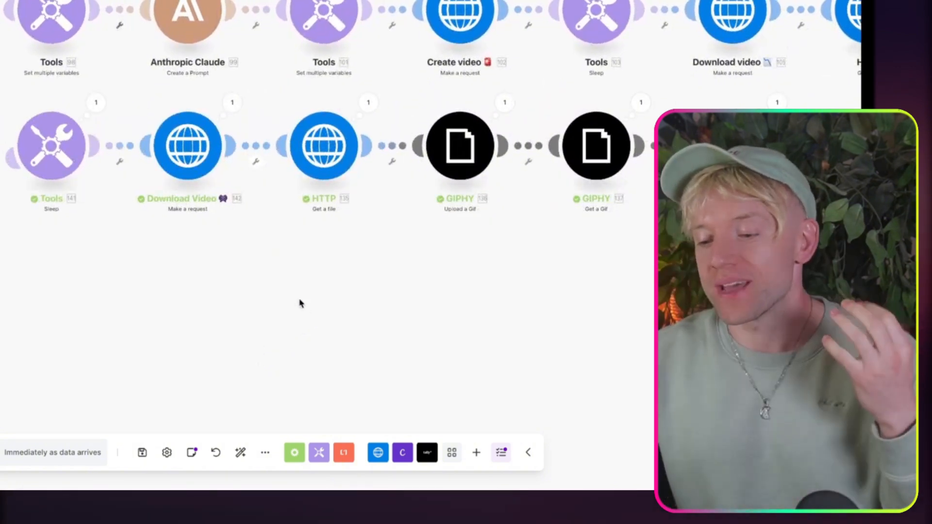
Inspect the Download Video module's run output, expand Data and assets, and select the video URL.
drag(300, 306, 334, 318)
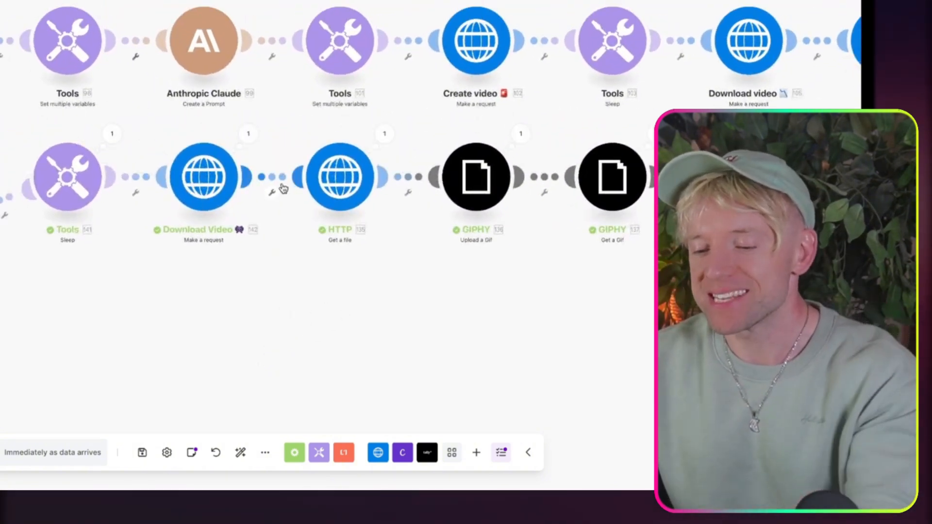
click(249, 136)
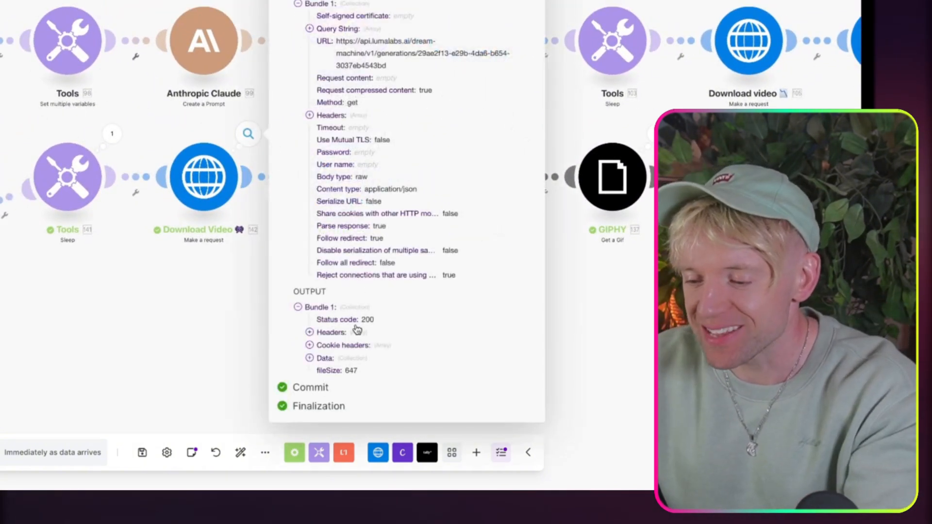
click(308, 356)
scroll(322, 388, down, 1)
click(321, 395)
scroll(363, 385, down, 2)
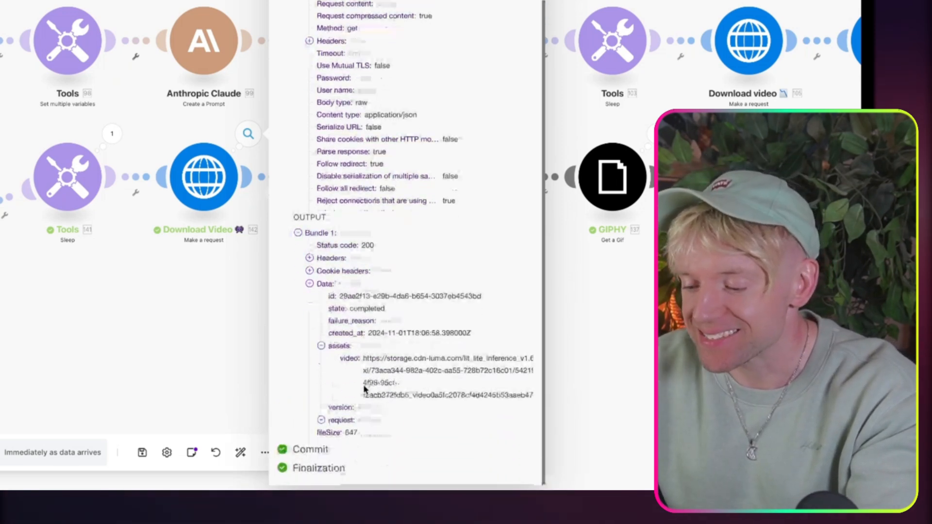
triple_click(384, 370)
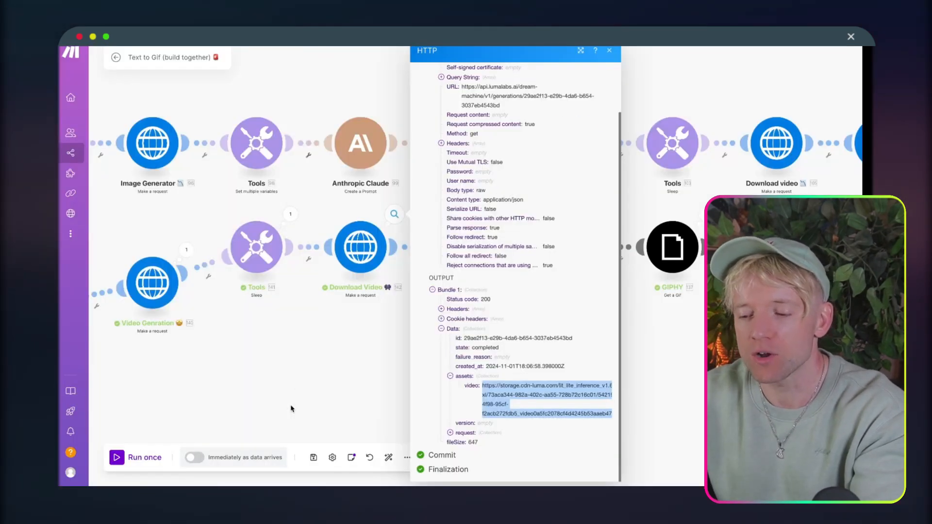
Check the Video Generation module's request content, including the prompt, Dropbox link mapping and aspect ratio, and confirm the module.
drag(290, 408, 539, 358)
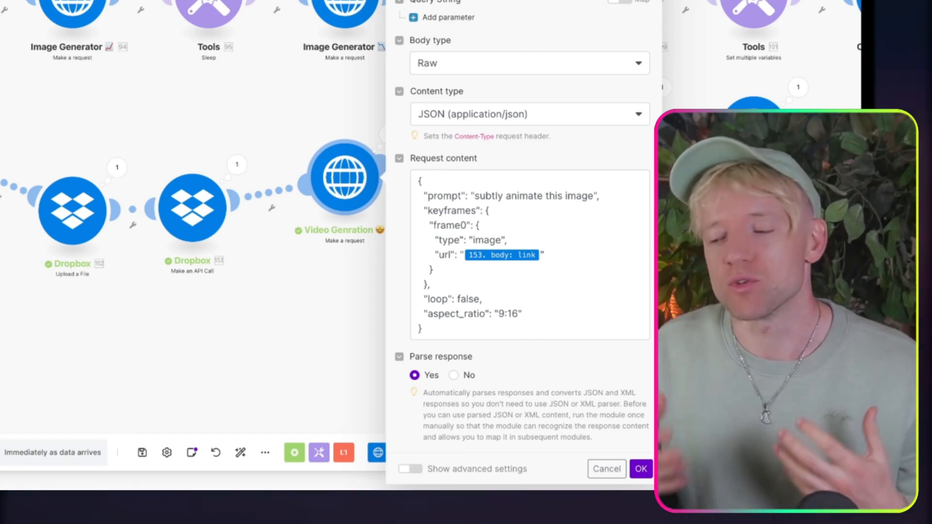
click(640, 469)
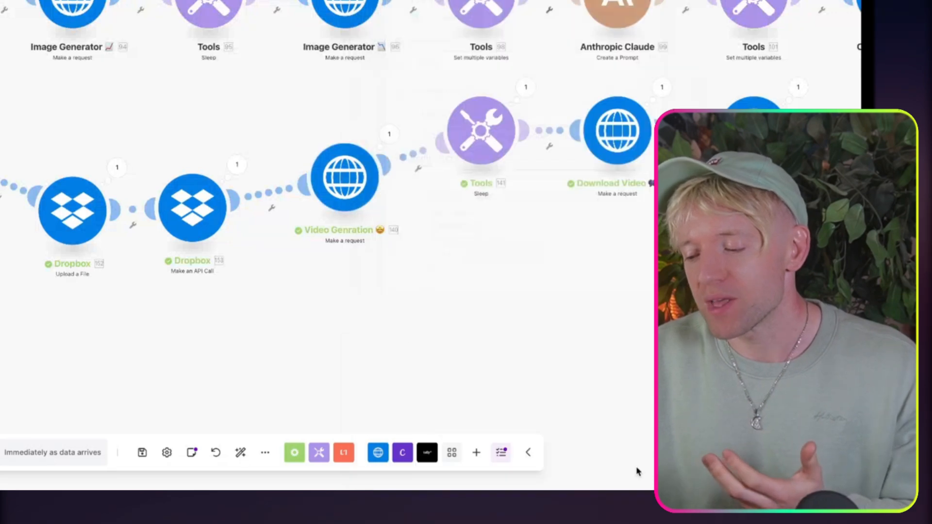
Inspect the GIPHY Get a Gif run output, expand Images and Downsized Large, and select its URL.
scroll(530, 334, right, 5)
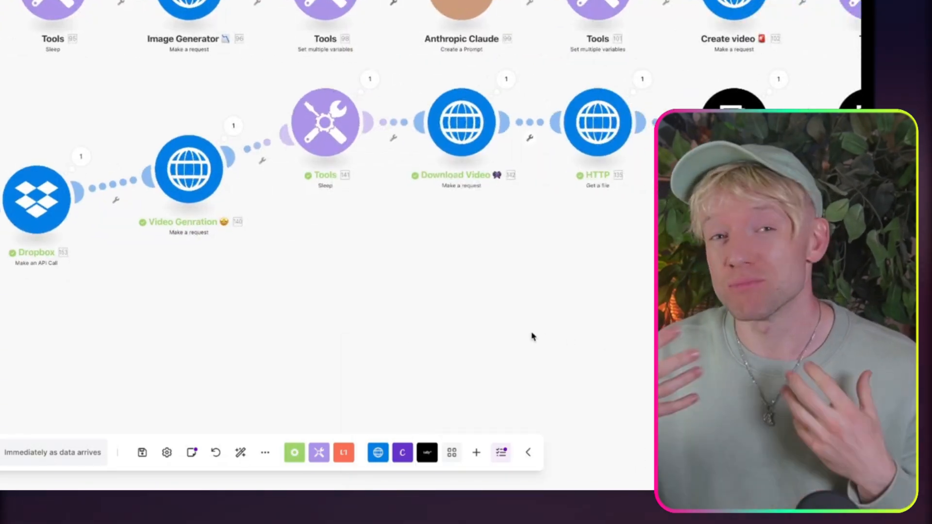
scroll(615, 304, right, 15)
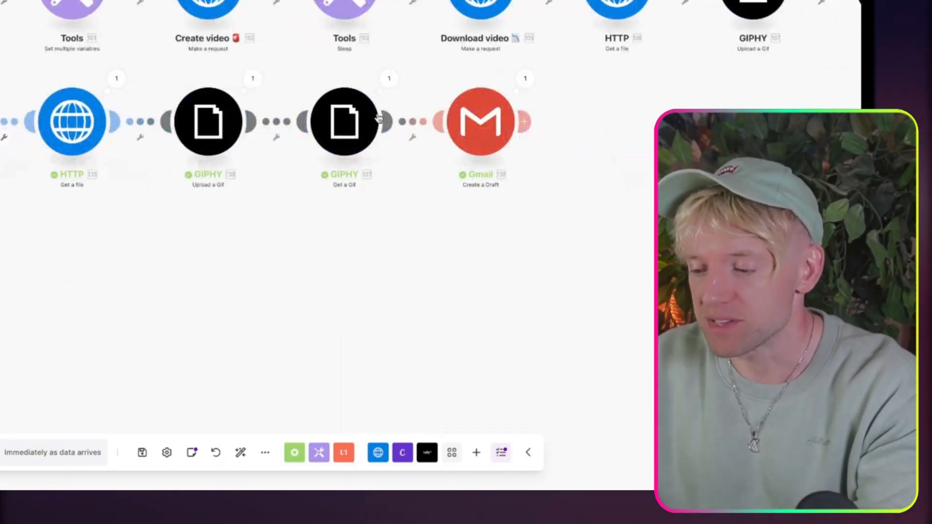
click(390, 81)
click(463, 281)
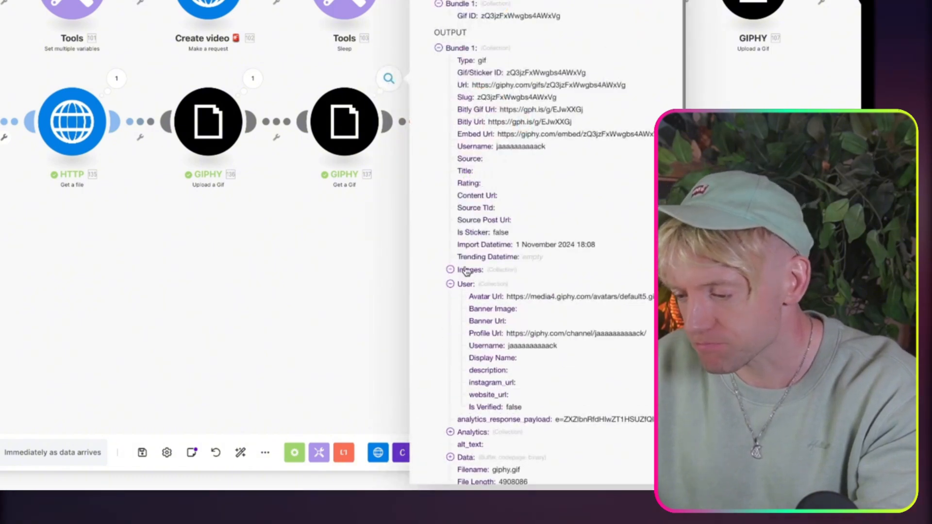
click(465, 271)
scroll(507, 309, down, 1)
scroll(507, 311, down, 7)
scroll(510, 78, up, 2)
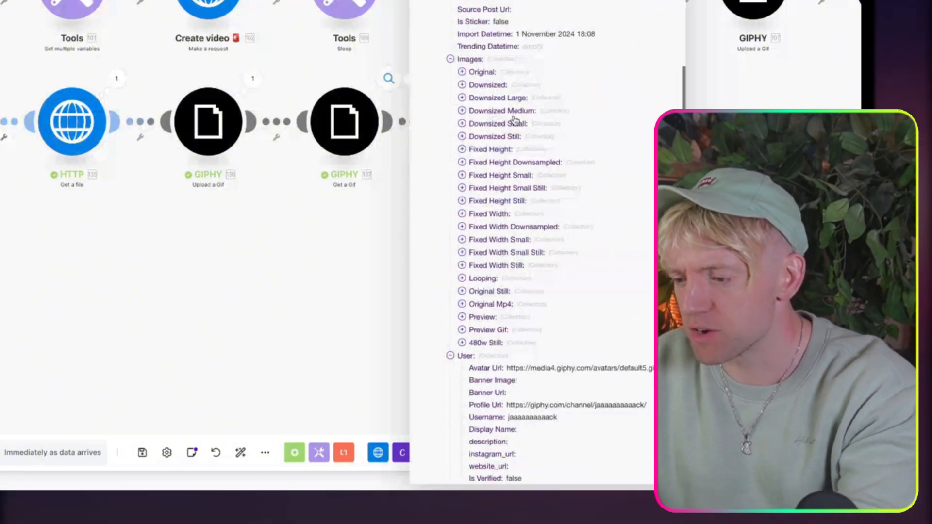
click(486, 99)
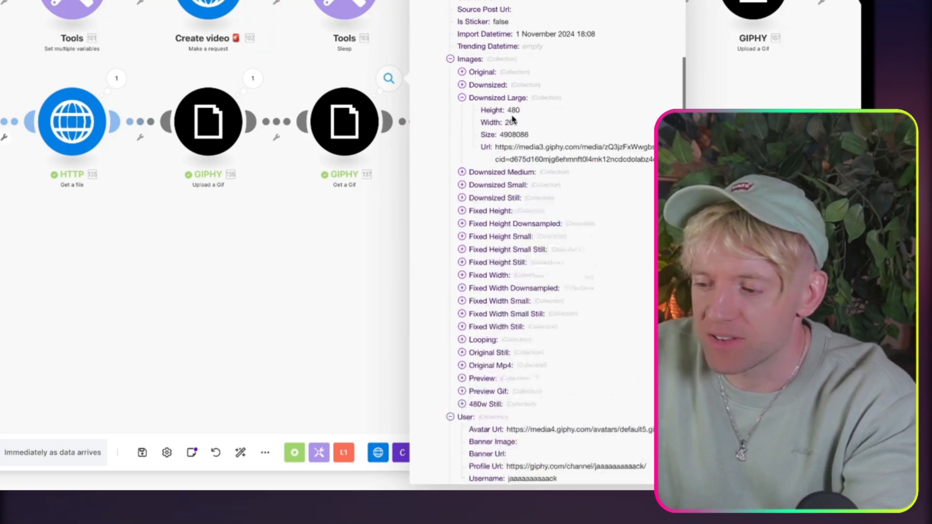
triple_click(530, 146)
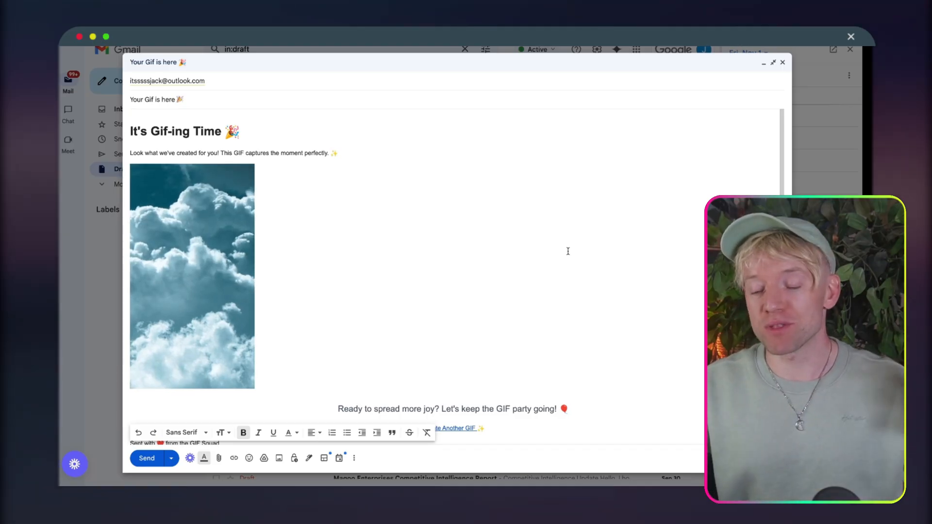
Review the GIF, message text and footer links in the "Your Gif is here" Gmail draft.
scroll(514, 194, down, 2)
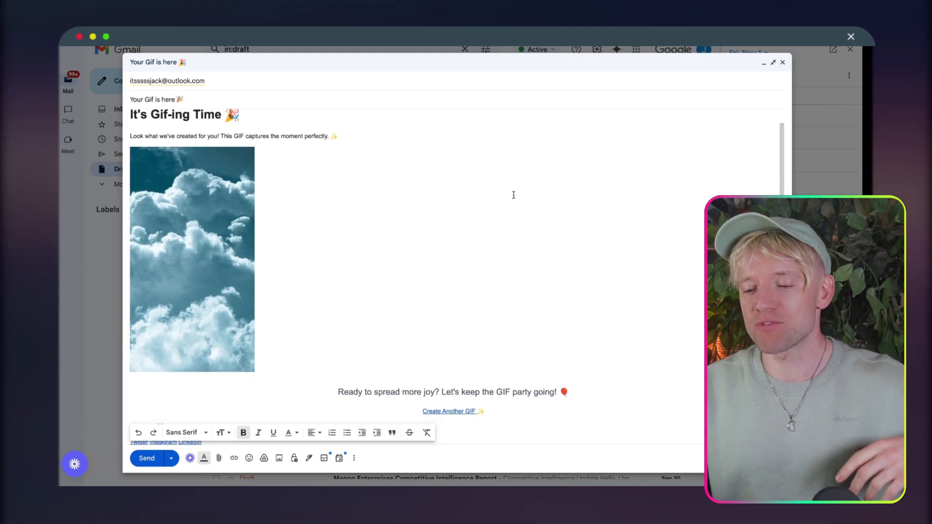
scroll(312, 222, down, 2)
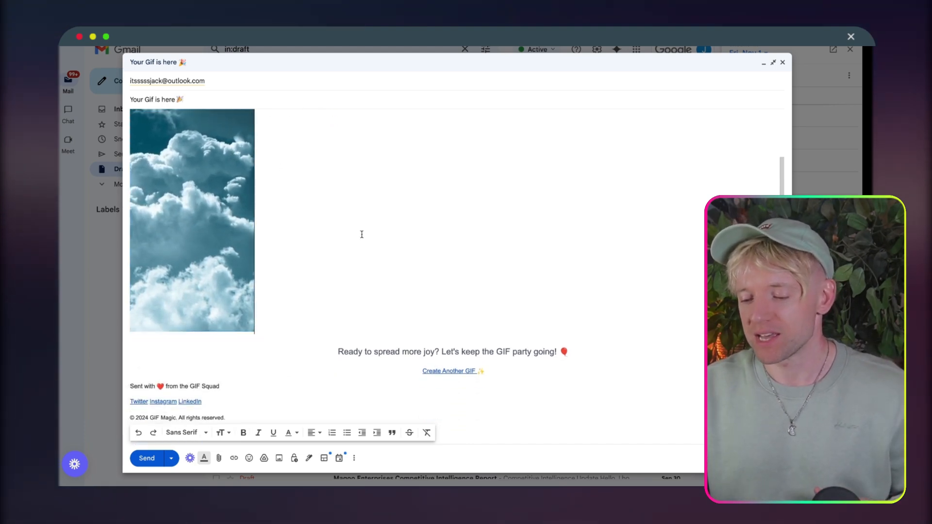
scroll(462, 261, up, 3)
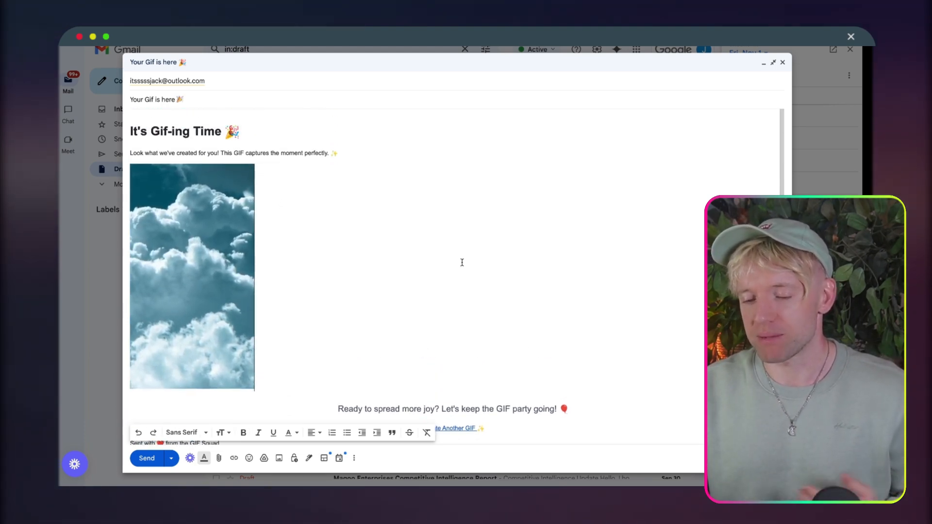